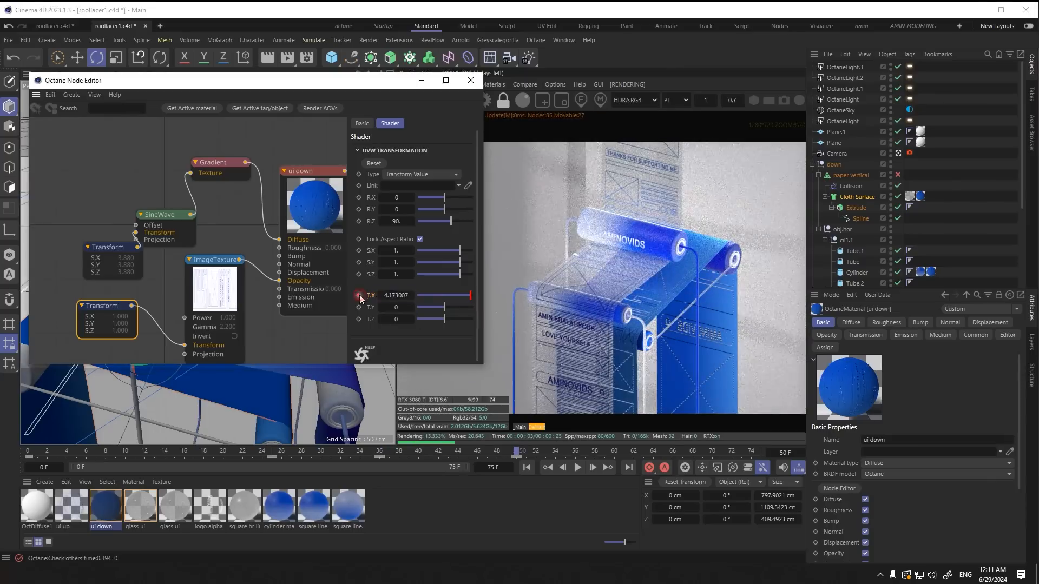
pyautogui.click(470, 80)
pyautogui.click(909, 153)
pyautogui.click(992, 322)
pyautogui.moveTo(970, 371); pyautogui.dragTo(982, 372)
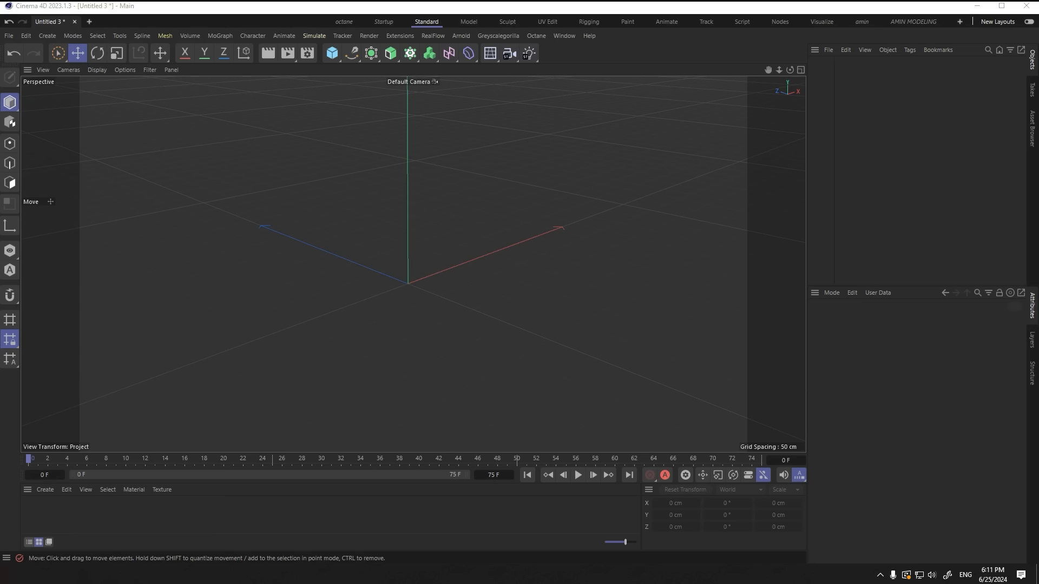
# Step: Look over the reference image of the rollers and add a cylinder oriented along −Z
pyautogui.hotkey('alt', 'Tab')
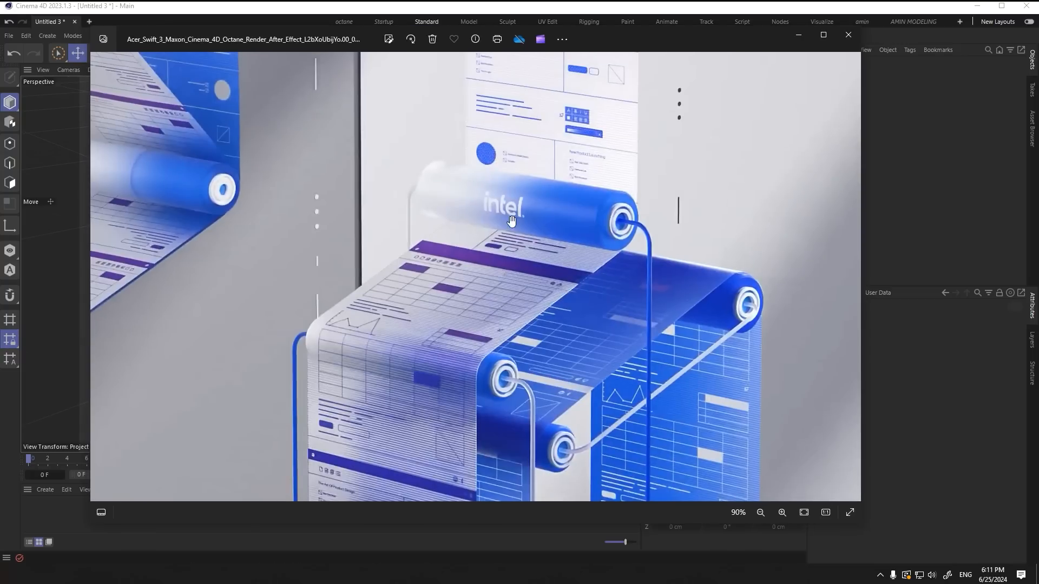
pyautogui.moveTo(506, 211); pyautogui.dragTo(477, 230)
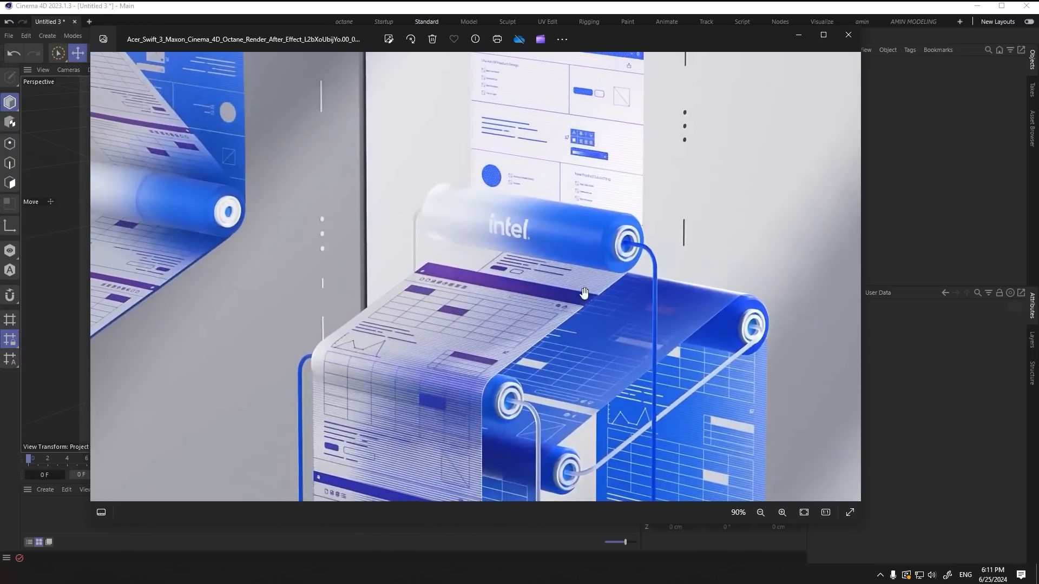
pyautogui.click(790, 38)
pyautogui.click(336, 58)
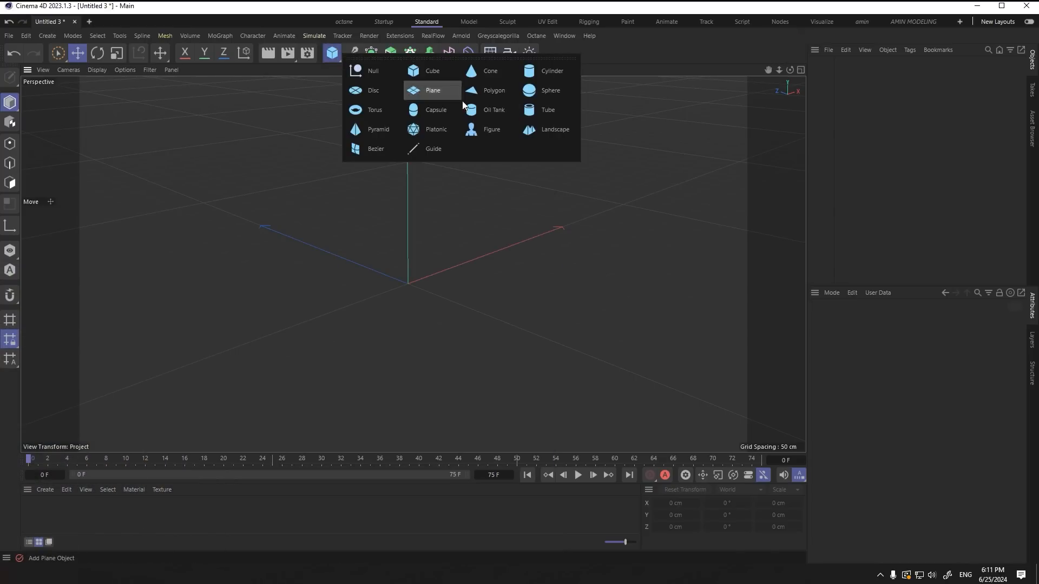
pyautogui.click(551, 74)
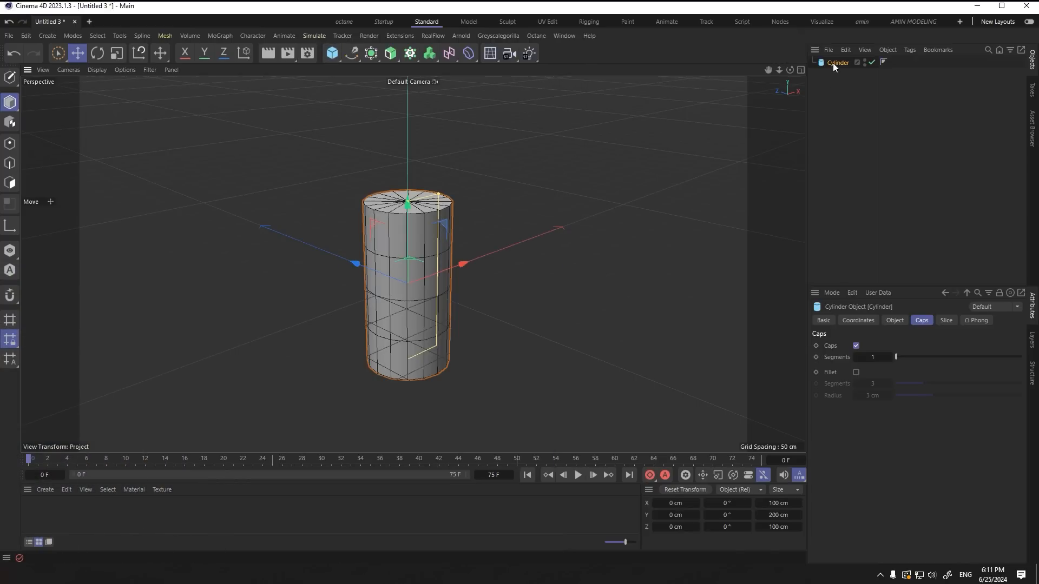
pyautogui.click(890, 321)
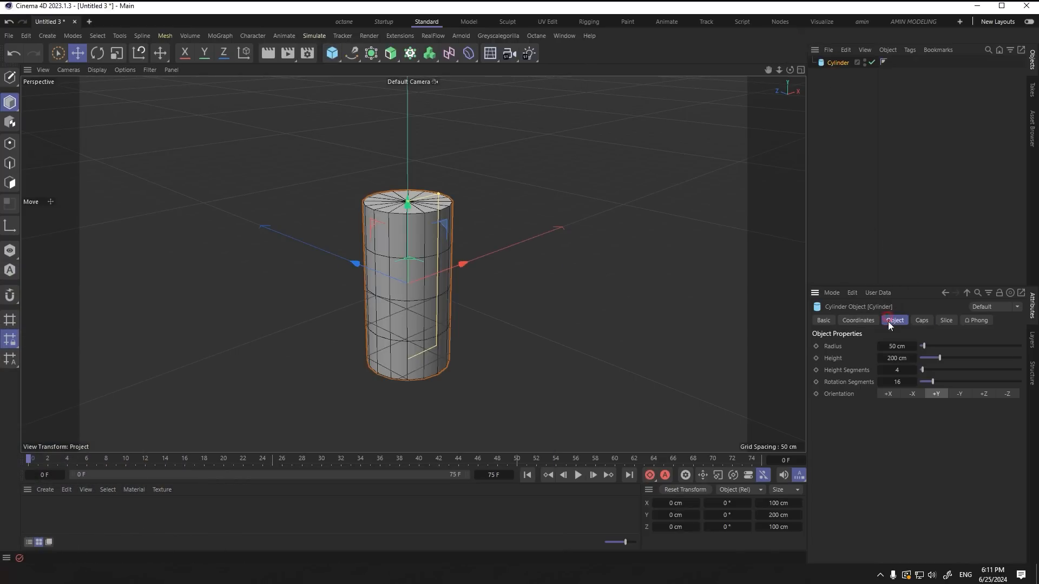
pyautogui.click(1007, 393)
pyautogui.keyDown('alt'); pyautogui.moveTo(521, 316); pyautogui.dragTo(377, 265); pyautogui.keyUp('alt')
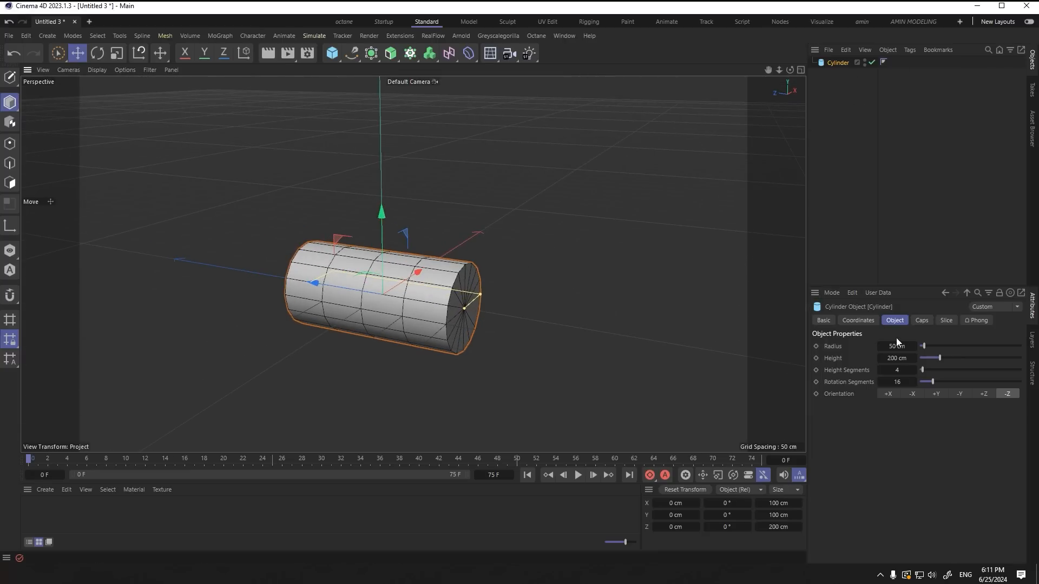
# Step: Set the cylinder to a 28 cm radius and 197 cm height, with 27 height segments and 39 rotation segments
pyautogui.moveTo(897, 342)
pyautogui.mouseDown()
pyautogui.moveTo(914, 343)
pyautogui.moveTo(887, 343)
pyautogui.mouseUp()
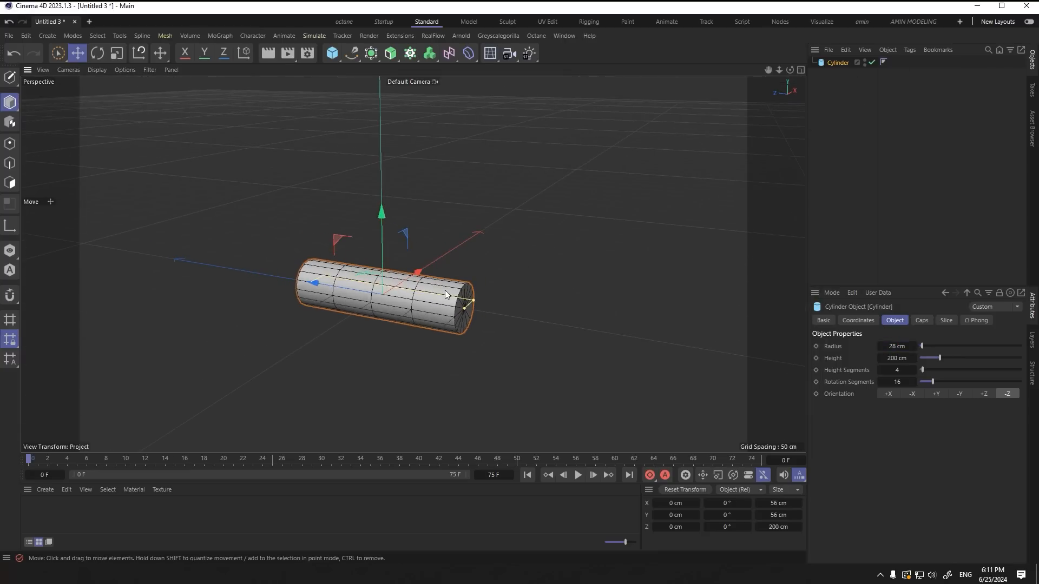
pyautogui.scroll(2, 447, 295)
pyautogui.moveTo(896, 358); pyautogui.dragTo(914, 382)
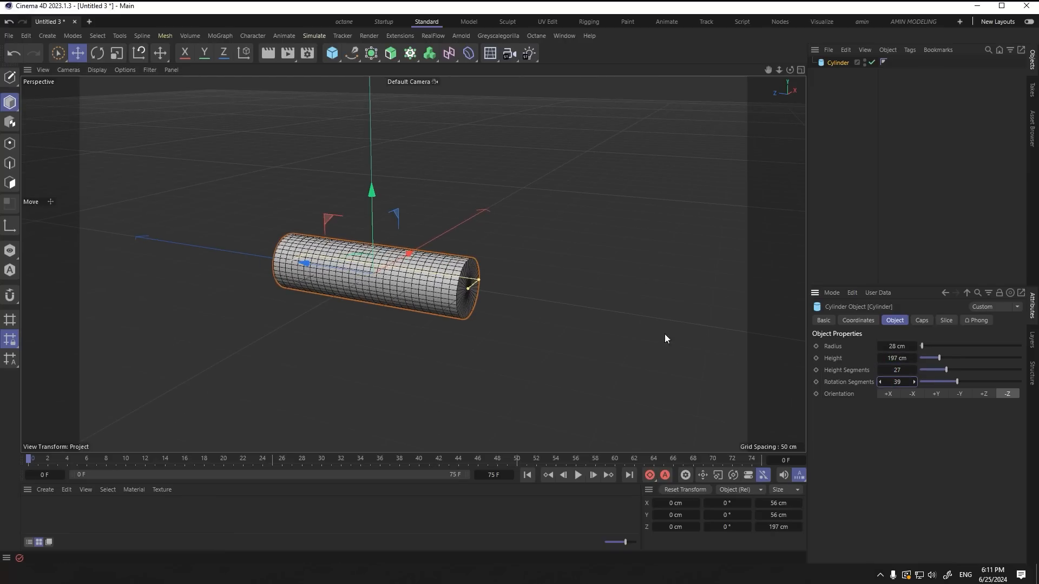
pyautogui.keyDown('alt'); pyautogui.moveTo(665, 341); pyautogui.dragTo(454, 292); pyautogui.keyUp('alt')
# Step: Enable the fillet on the cylinder's caps with 6 segments and a 9 cm radius
pyautogui.click(922, 320)
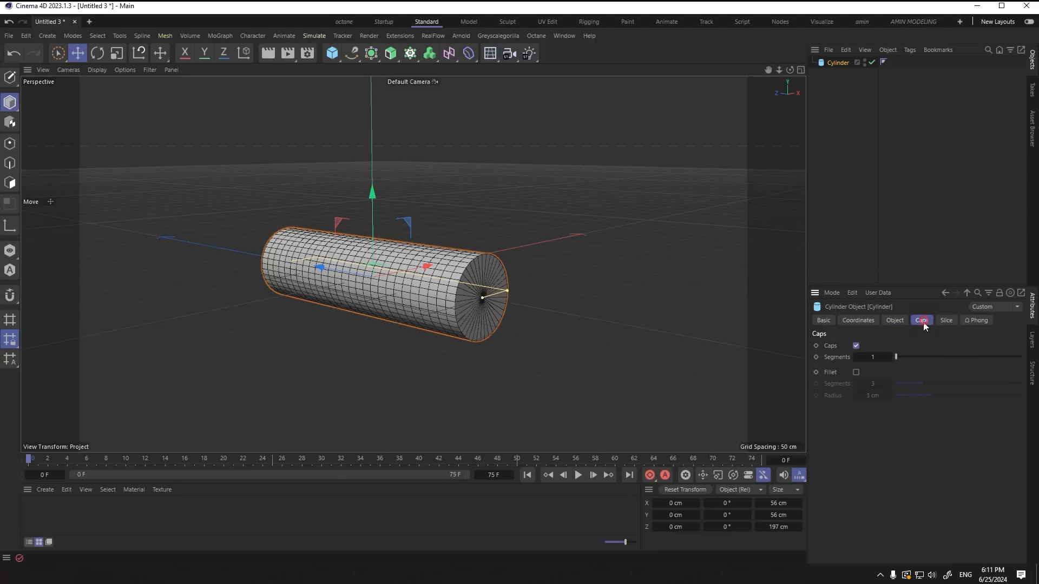
pyautogui.click(857, 373)
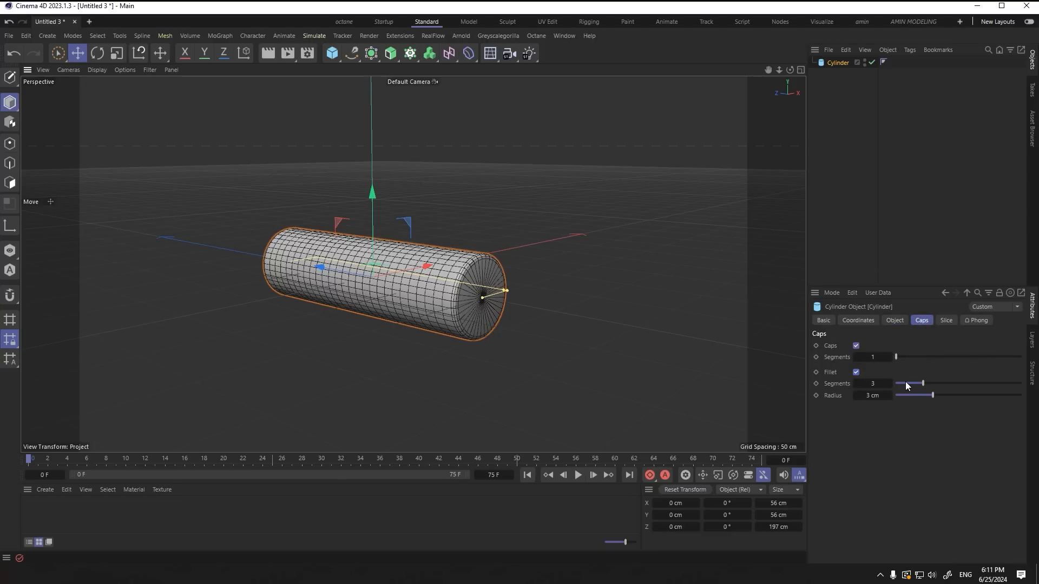
pyautogui.moveTo(935, 396); pyautogui.dragTo(965, 383)
# Step: Compare the cylinder's end with the reference roller, reduce the cap fillet radius and increase the cap segments
pyautogui.click(139, 575)
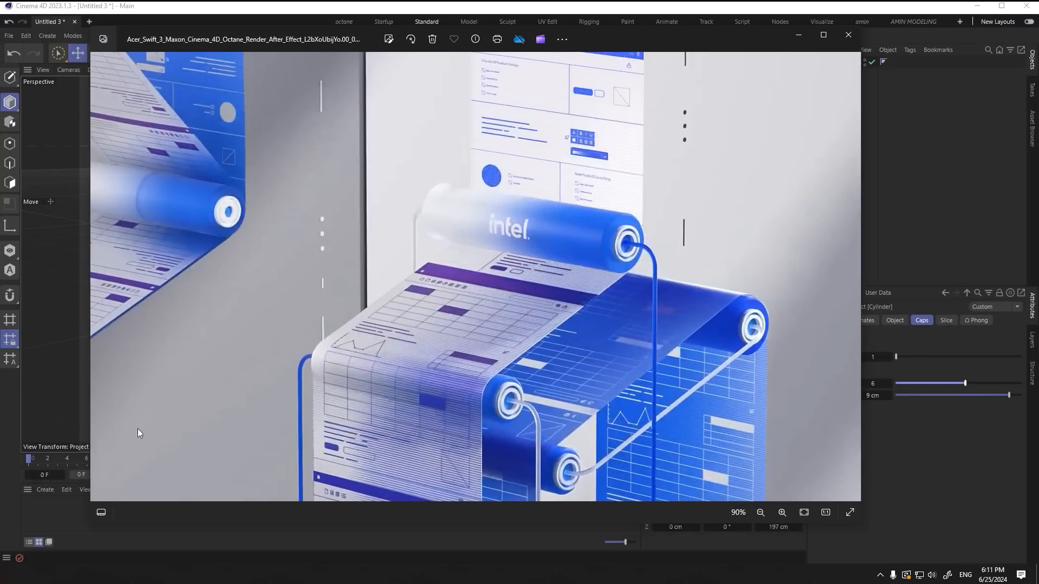
pyautogui.scroll(5, 607, 234)
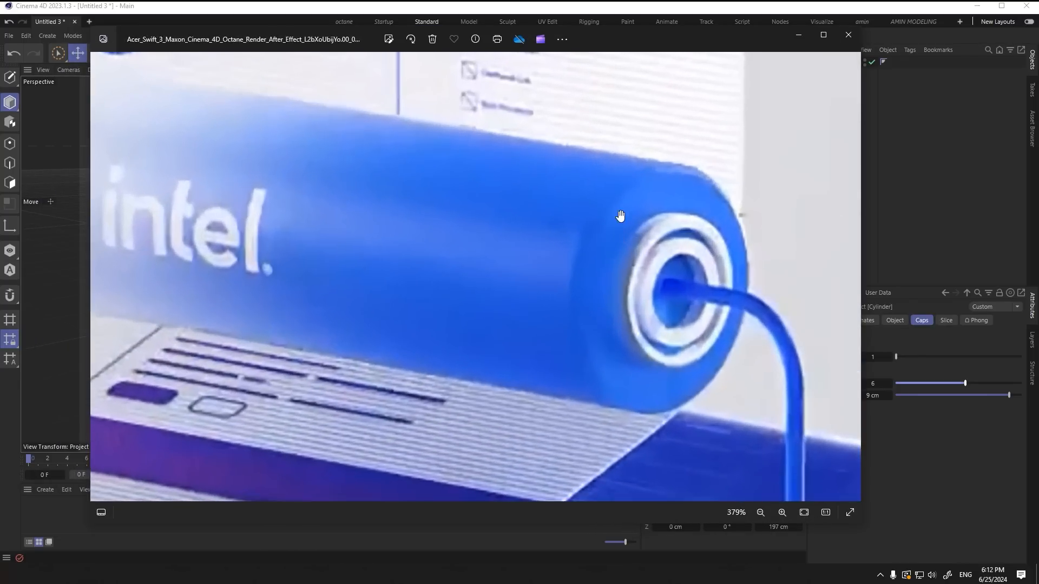
pyautogui.click(804, 37)
pyautogui.click(475, 287)
pyautogui.scroll(5, 475, 287)
pyautogui.click(433, 288)
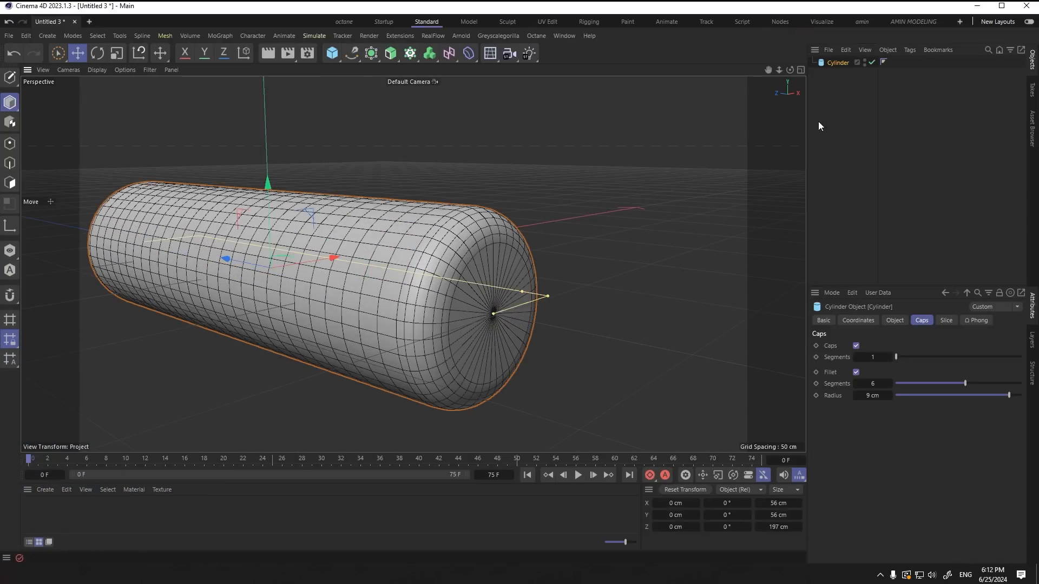
pyautogui.moveTo(1002, 396); pyautogui.dragTo(947, 395)
pyautogui.moveTo(897, 357); pyautogui.dragTo(971, 380)
pyautogui.scroll(-1, 407, 281)
pyautogui.scroll(1, 407, 281)
pyautogui.click(894, 320)
pyautogui.scroll(-3, 395, 214)
pyautogui.keyDown('alt'); pyautogui.moveTo(396, 230); pyautogui.dragTo(487, 279); pyautogui.keyUp('alt')
pyautogui.click(488, 279)
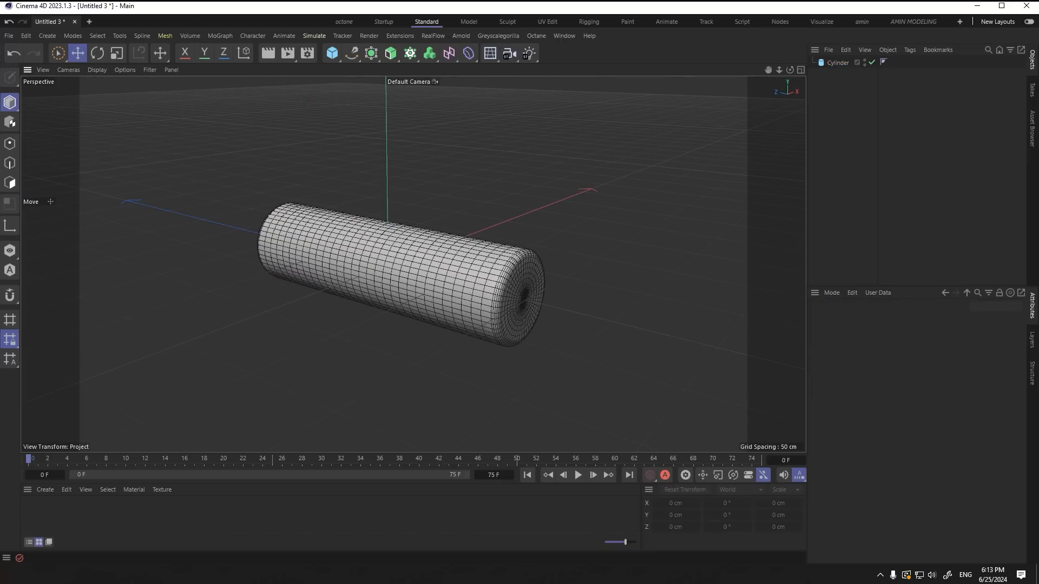
# Step: Check the rings on the reference roller, add a tube oriented along +Z and scale it down to about 40 cm across
pyautogui.hotkey('alt', 'Tab')
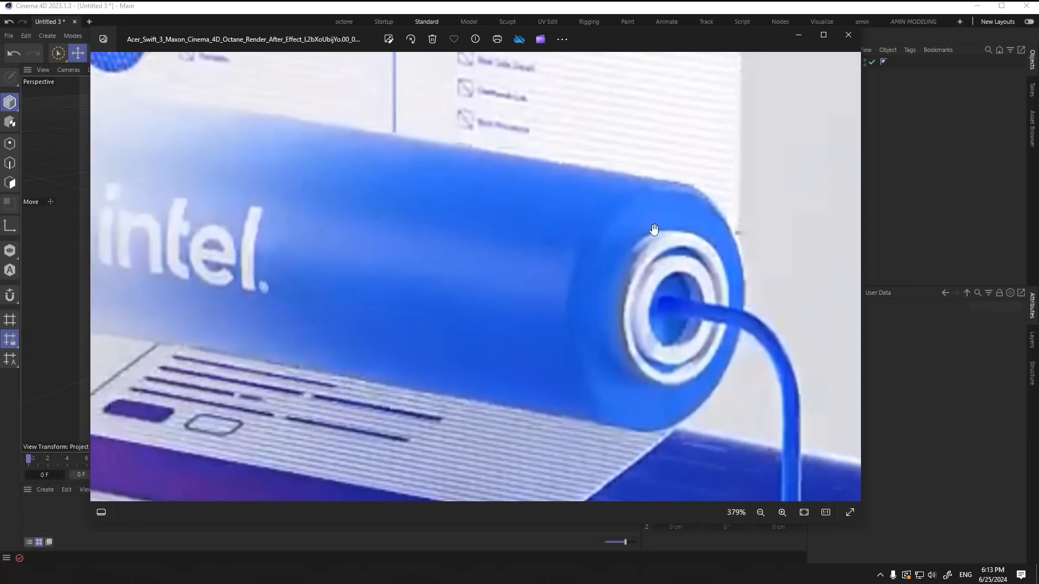
pyautogui.click(798, 35)
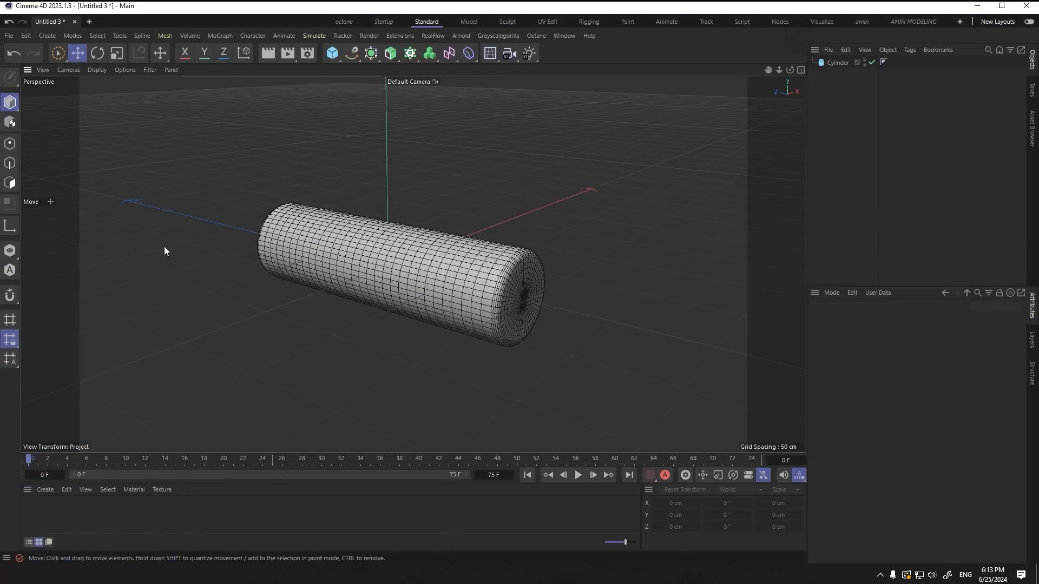
pyautogui.click(332, 54)
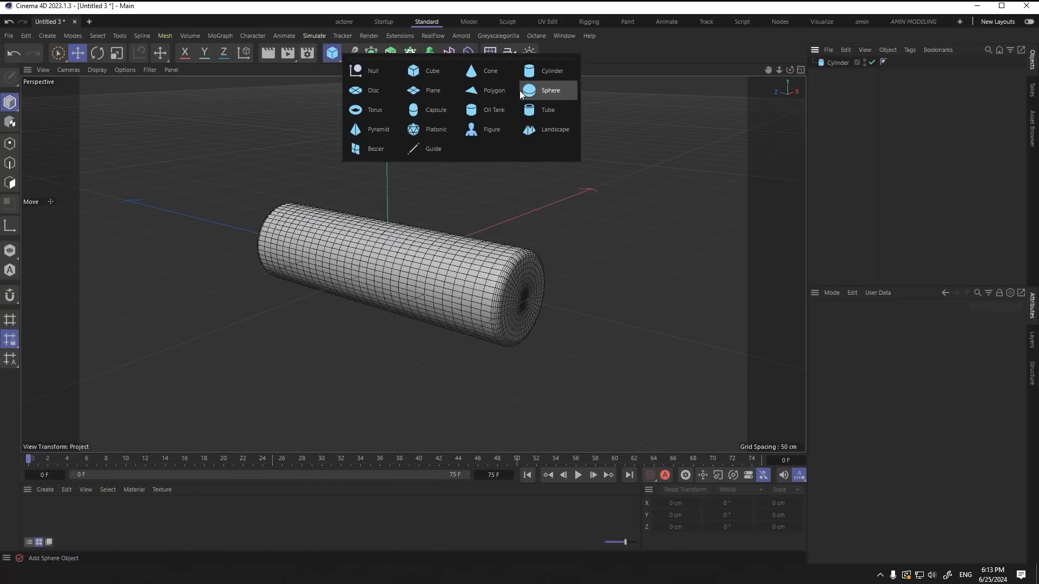
pyautogui.click(548, 110)
pyautogui.click(986, 417)
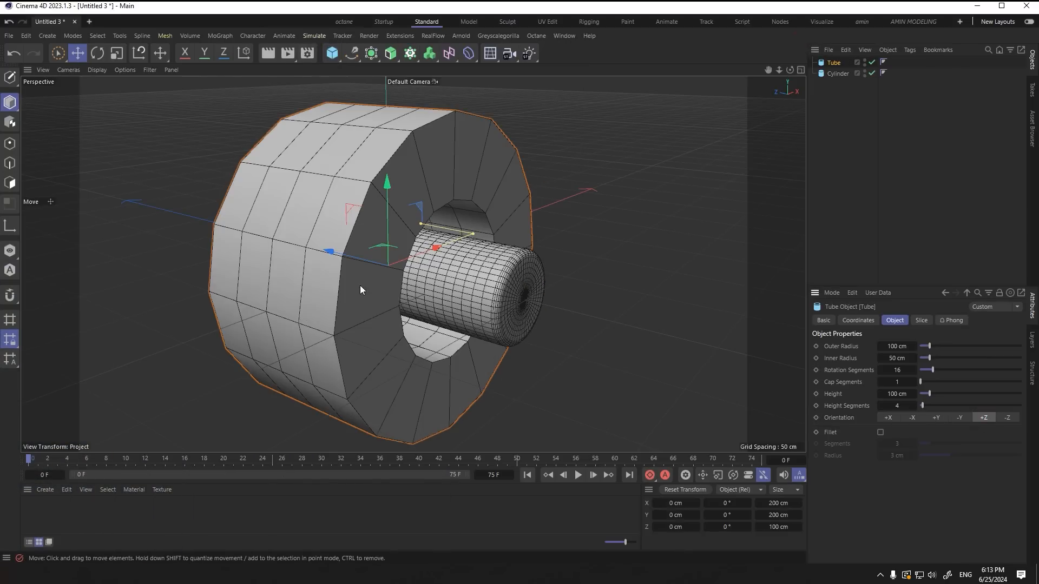
pyautogui.press('t')
pyautogui.moveTo(586, 212); pyautogui.dragTo(265, 294)
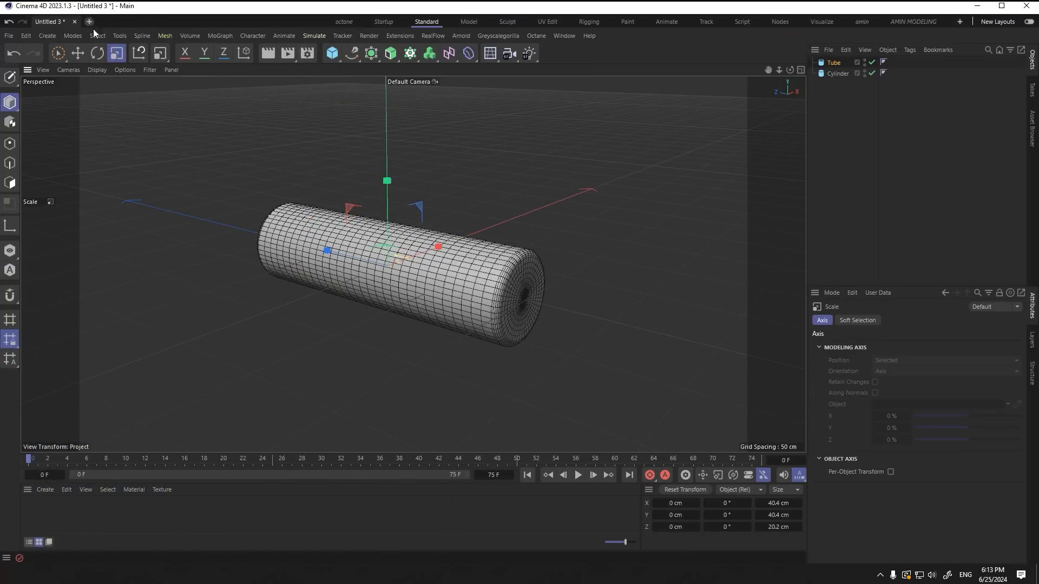
# Step: Move the tube out past the cylinder's near end to Z about −106 cm and scale it to about 24.5 cm across
pyautogui.click(78, 53)
pyautogui.moveTo(332, 252); pyautogui.dragTo(480, 292)
pyautogui.scroll(5, 564, 307)
pyautogui.moveTo(628, 229); pyautogui.dragTo(381, 331)
pyautogui.keyDown('alt'); pyautogui.moveTo(471, 295); pyautogui.dragTo(405, 315); pyautogui.keyUp('alt')
pyautogui.moveTo(405, 315); pyautogui.dragTo(721, 197)
# Step: Shape the tube into a thin ring about 2.5 cm high with an inner radius of about 9.2 cm and 59 rotation segments
pyautogui.keyDown('alt'); pyautogui.moveTo(519, 311); pyautogui.dragTo(614, 364); pyautogui.keyUp('alt')
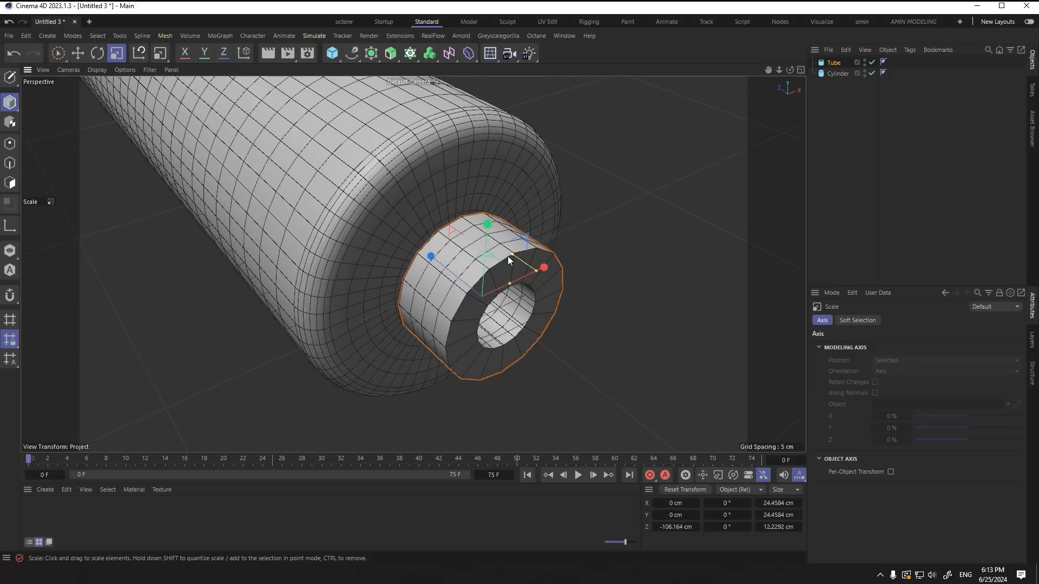
pyautogui.moveTo(509, 255); pyautogui.dragTo(524, 278)
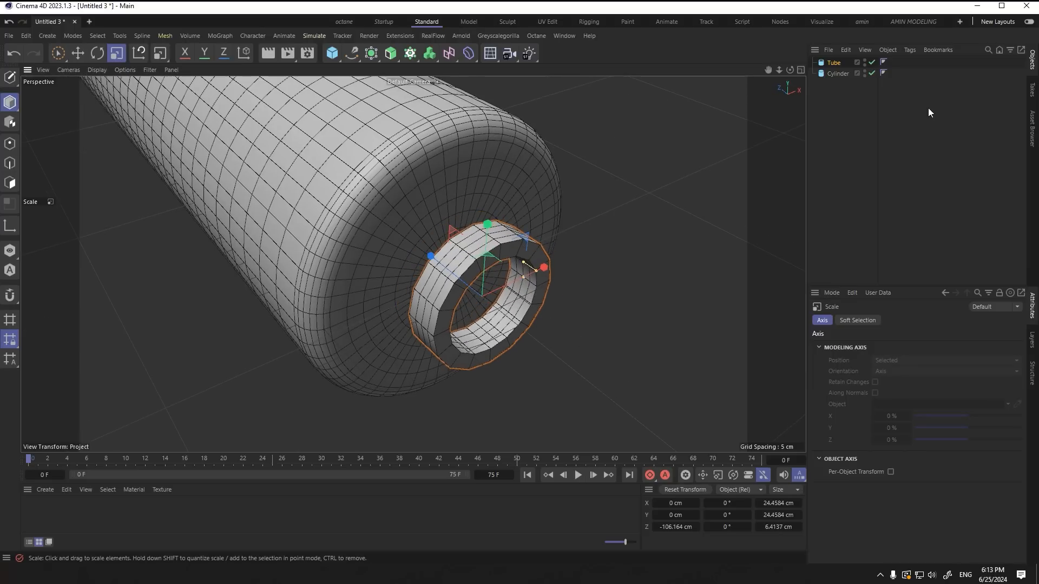
pyautogui.moveTo(899, 372); pyautogui.dragTo(952, 372)
pyautogui.click(78, 53)
pyautogui.moveTo(523, 262); pyautogui.dragTo(532, 267)
# Step: Move the ring against the cylinder's end cap, to Z about −99.5 cm
pyautogui.moveTo(425, 255); pyautogui.dragTo(405, 244)
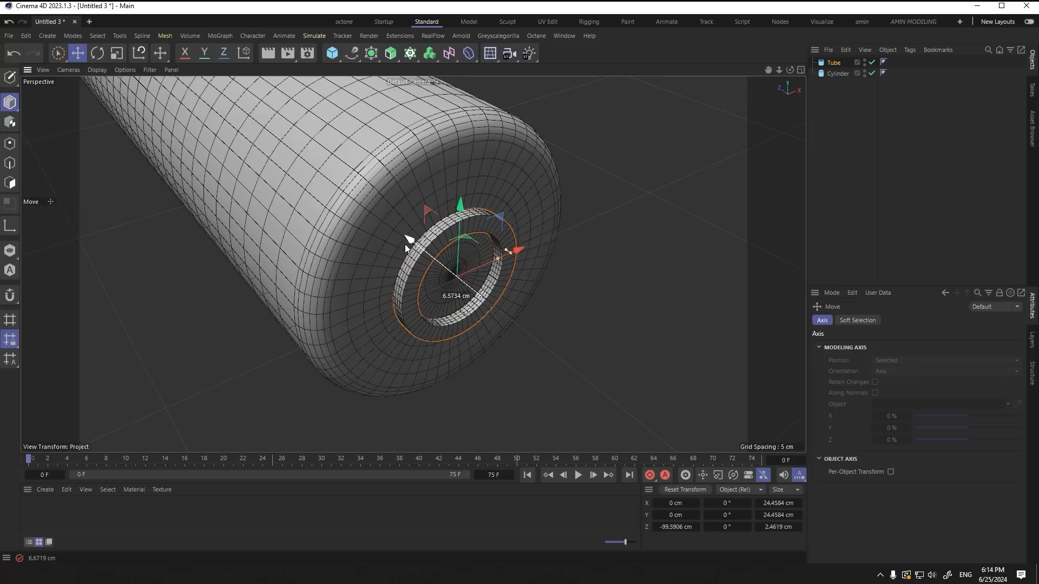
pyautogui.click(543, 334)
pyautogui.keyDown('alt'); pyautogui.moveTo(502, 333); pyautogui.dragTo(387, 248); pyautogui.keyUp('alt')
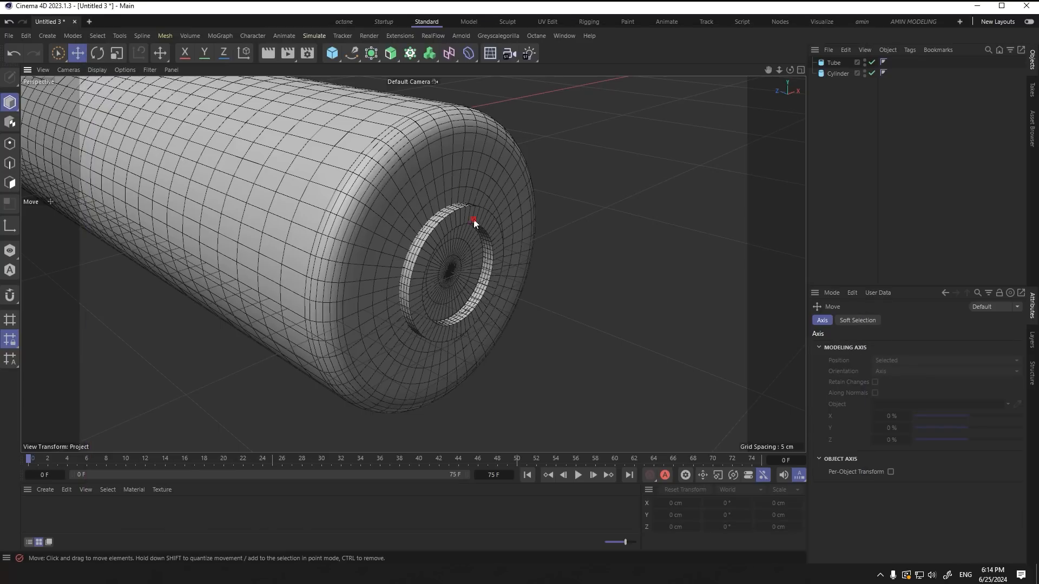
# Step: Duplicate the ring tube and reduce the copy's radii to form a smaller concentric ring inside the first
pyautogui.click(838, 64)
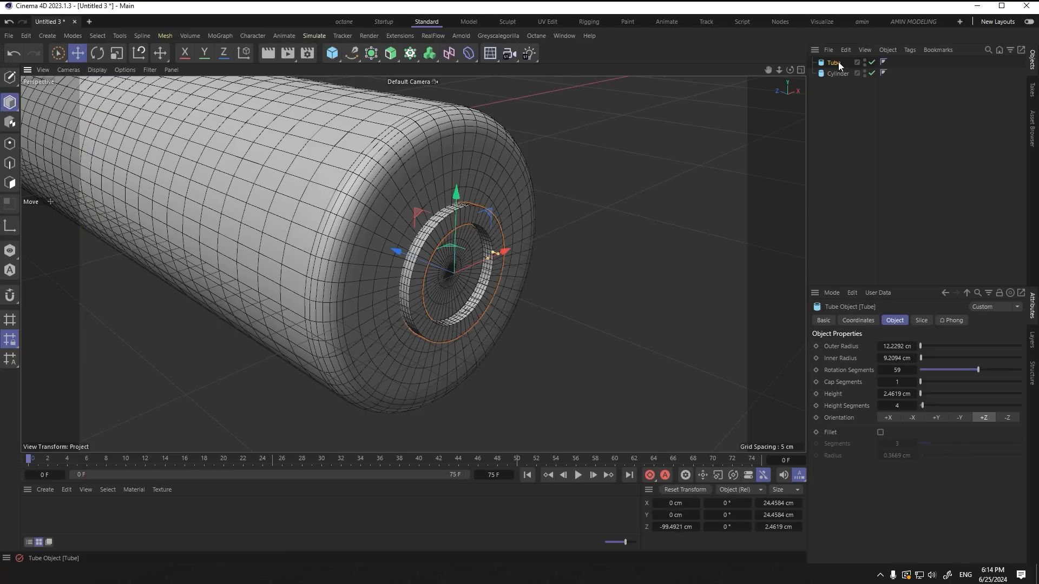
pyautogui.keyDown('ctrl'); pyautogui.moveTo(837, 58); pyautogui.dragTo(836, 57); pyautogui.keyUp('ctrl')
pyautogui.moveTo(920, 347); pyautogui.dragTo(901, 358)
pyautogui.hotkey('ctrl', 'z')
pyautogui.click(549, 314)
pyautogui.keyDown('alt'); pyautogui.moveTo(440, 304); pyautogui.dragTo(476, 311); pyautogui.keyUp('alt')
pyautogui.scroll(-3, 483, 310)
pyautogui.scroll(1, 482, 310)
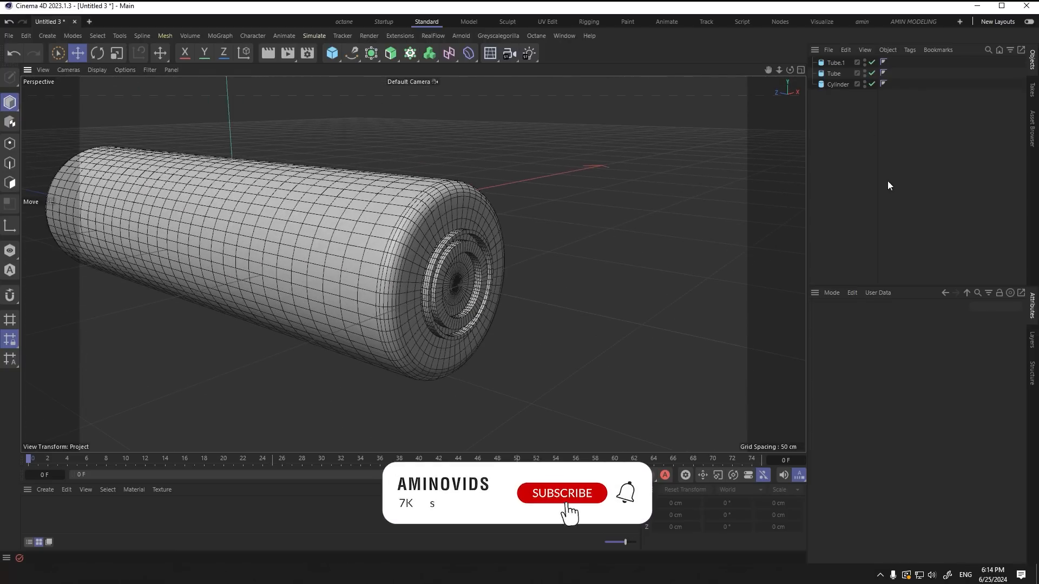
# Step: Duplicate both ring tubes together
pyautogui.click(835, 74)
pyautogui.keyDown('shift'); pyautogui.click(830, 65); pyautogui.keyUp('shift')
pyautogui.hotkey('ctrl', 'c')
pyautogui.hotkey('ctrl', 'v')
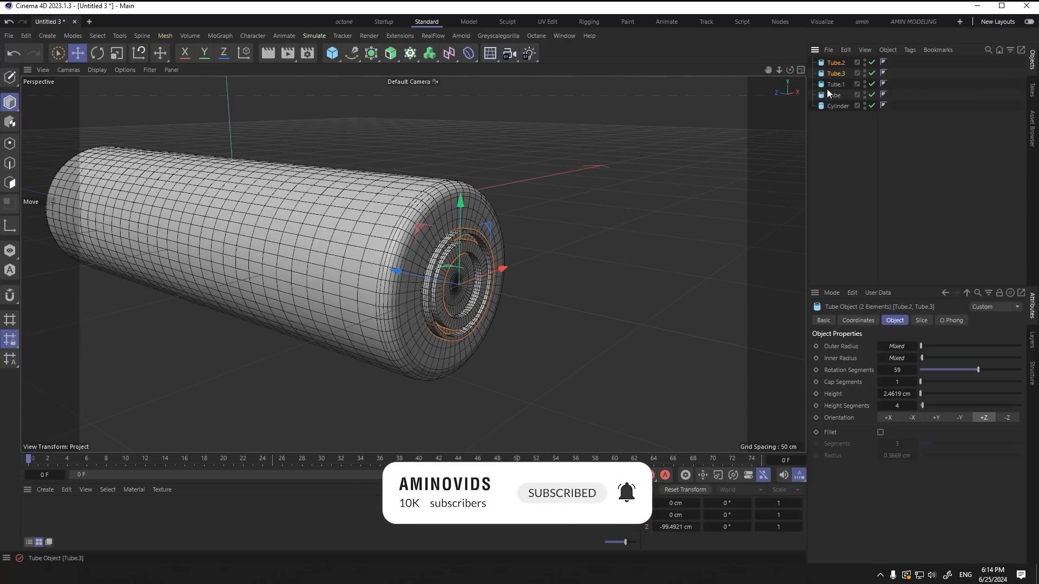
# Step: Move the two copied rings to the cylinder's opposite end cap, to Z about 100.3 cm
pyautogui.scroll(-3, 271, 325)
pyautogui.keyDown('alt'); pyautogui.moveTo(271, 324); pyautogui.dragTo(362, 316, button='middle'); pyautogui.keyUp('alt')
pyautogui.keyDown('alt'); pyautogui.moveTo(361, 317); pyautogui.dragTo(377, 301); pyautogui.keyUp('alt')
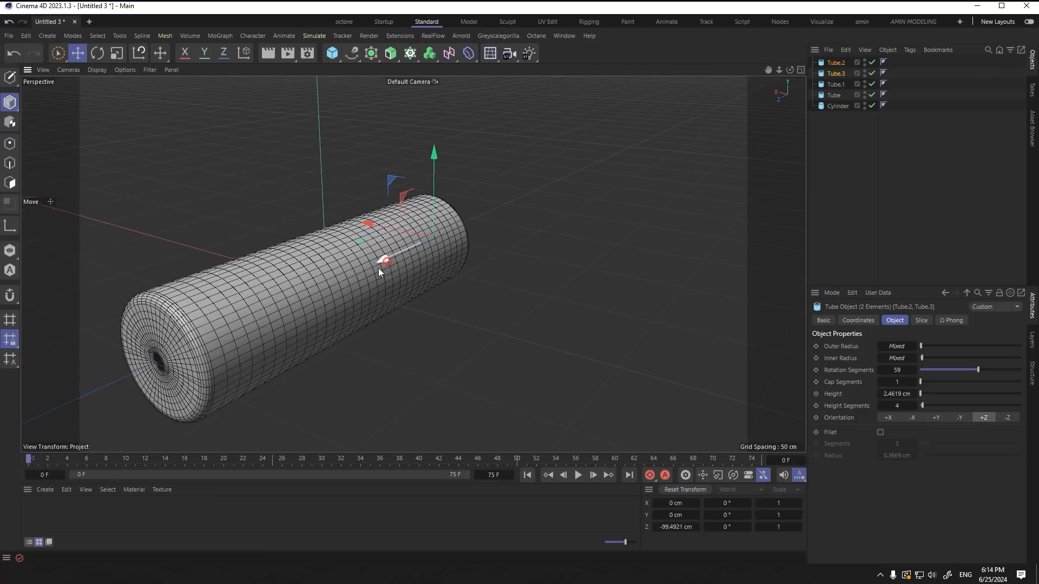
pyautogui.moveTo(382, 262); pyautogui.dragTo(168, 358)
pyautogui.moveTo(111, 389); pyautogui.dragTo(77, 401)
pyautogui.keyDown('alt'); pyautogui.moveTo(501, 359); pyautogui.dragTo(284, 211, button='middle'); pyautogui.keyUp('alt')
pyautogui.keyDown('alt'); pyautogui.moveTo(519, 303); pyautogui.dragTo(465, 291); pyautogui.keyUp('alt')
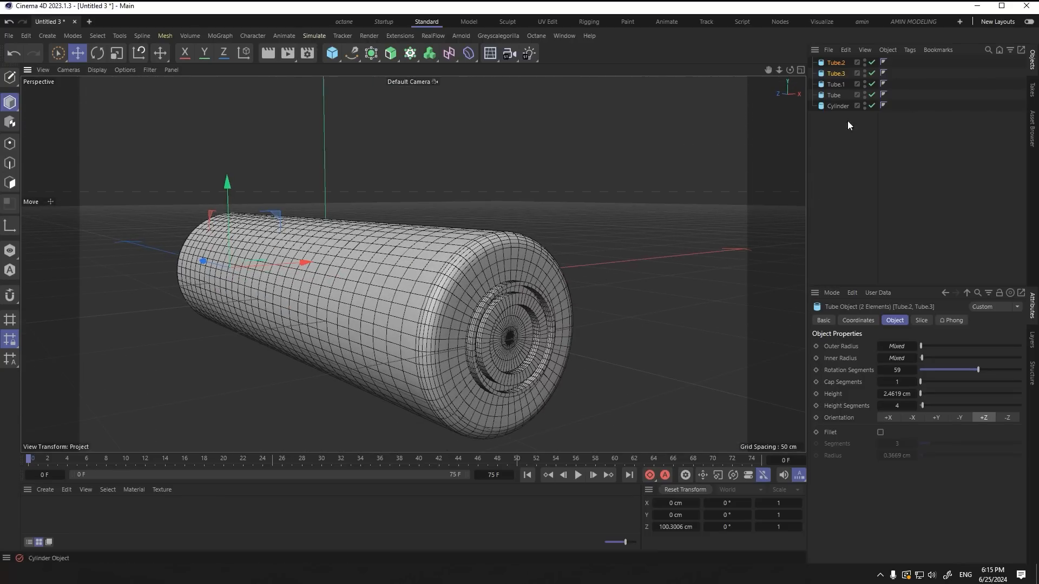
# Step: Group the cylinder and its four ring tubes under a null and name the group cil1
pyautogui.moveTo(847, 121); pyautogui.dragTo(811, 55)
pyautogui.rightClick(833, 66)
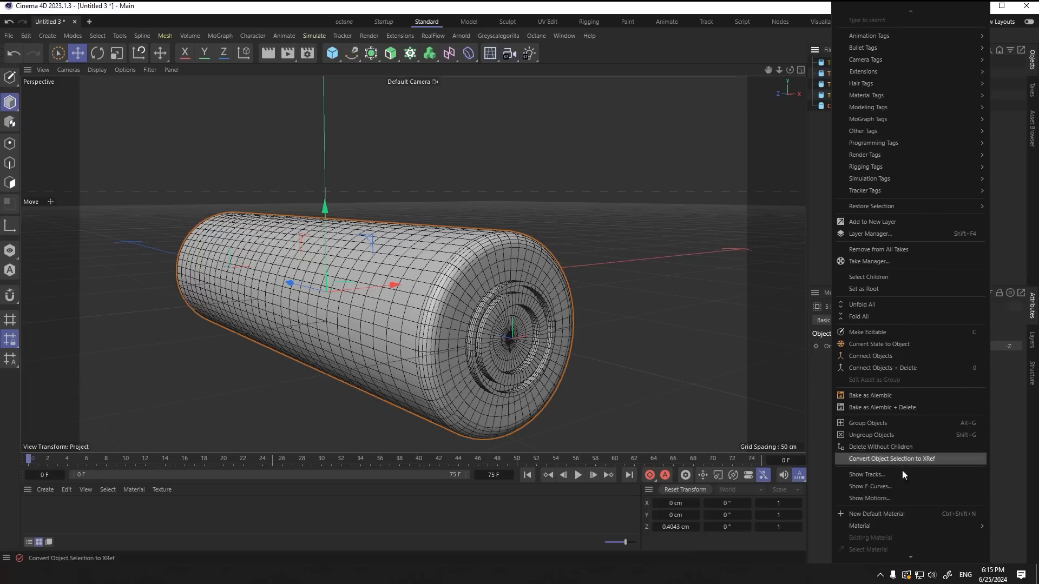
pyautogui.click(844, 423)
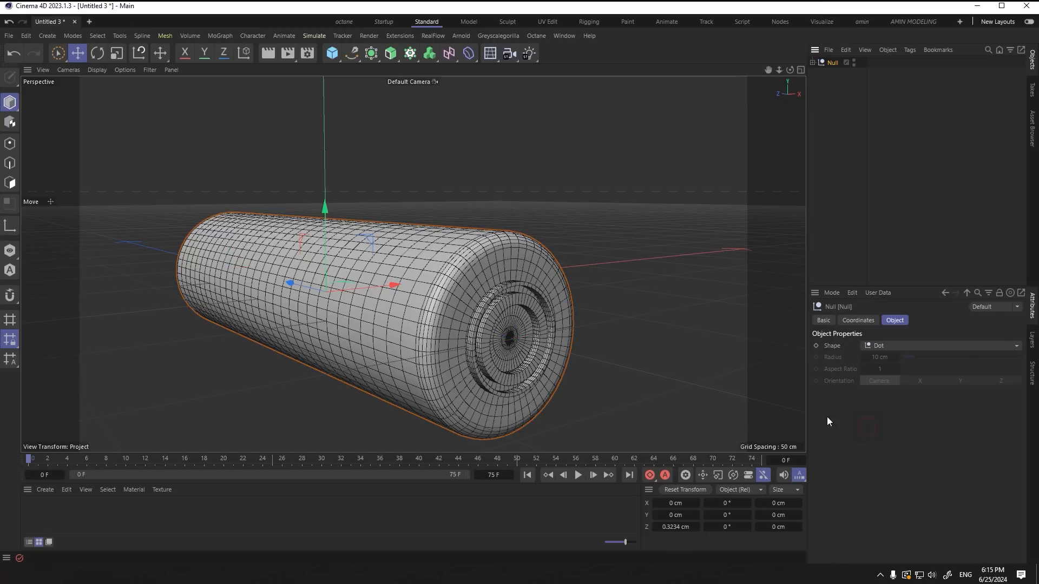
pyautogui.click(833, 80)
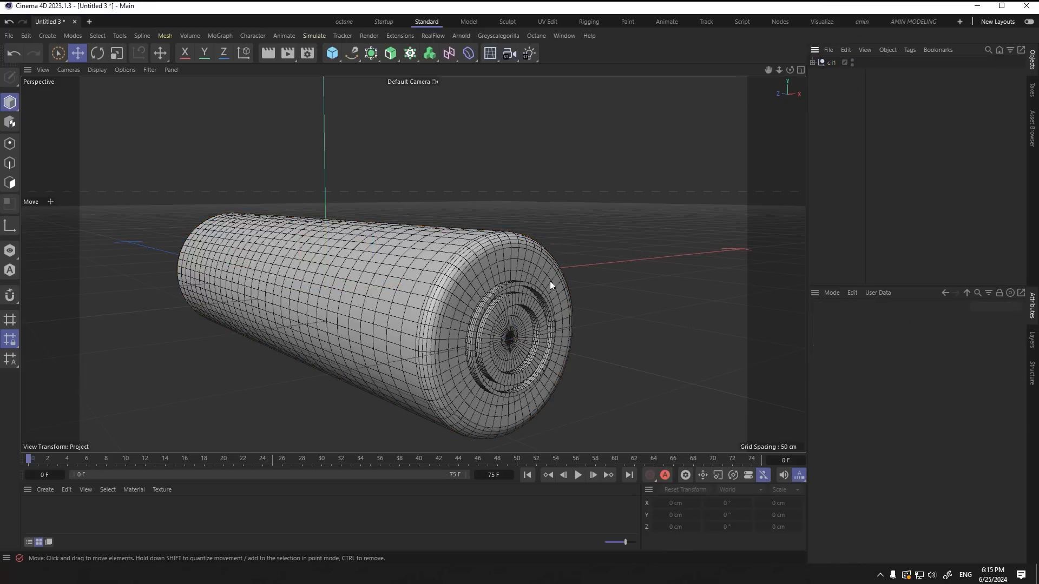
# Step: Compare the finished roller with the reference image, examining how the rollers and paper sheets are arranged
pyautogui.keyDown('alt'); pyautogui.moveTo(550, 281); pyautogui.dragTo(486, 306, button='right'); pyautogui.keyUp('alt')
pyautogui.keyDown('alt'); pyautogui.moveTo(486, 307); pyautogui.dragTo(482, 329); pyautogui.keyUp('alt')
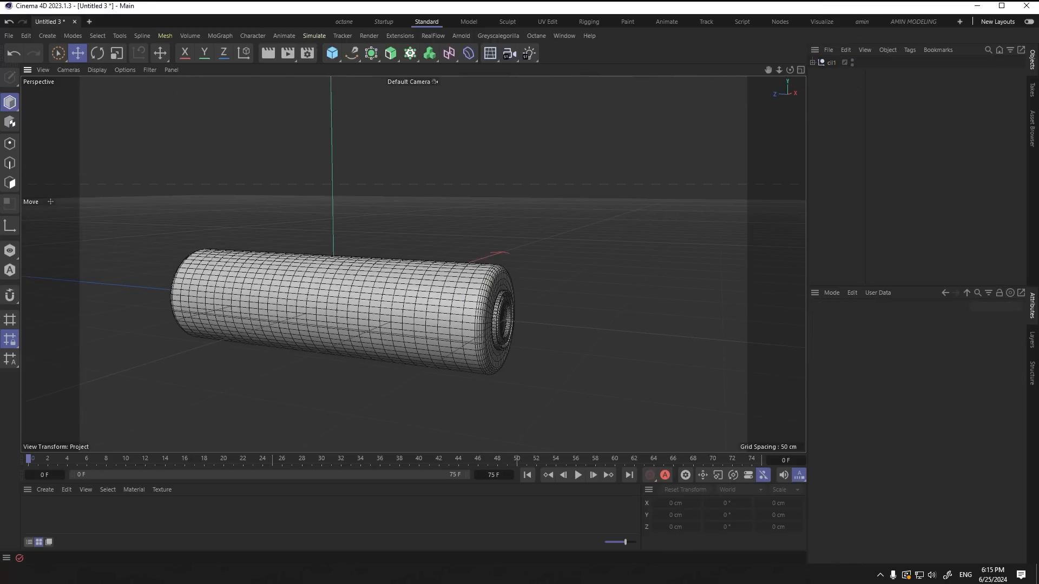
pyautogui.hotkey('alt', 'Tab')
pyautogui.scroll(-5, 688, 341)
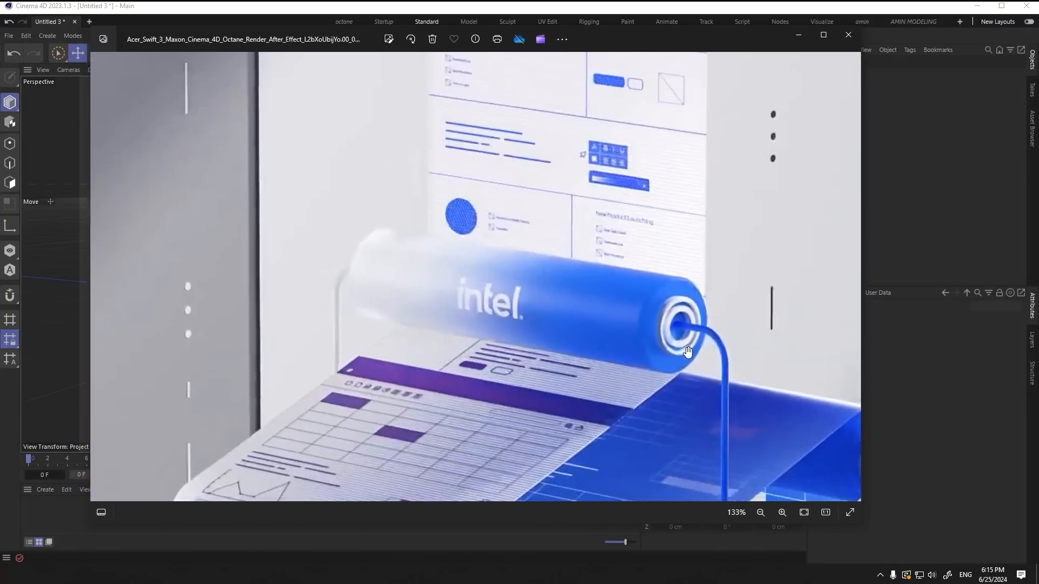
pyautogui.scroll(-3, 609, 320)
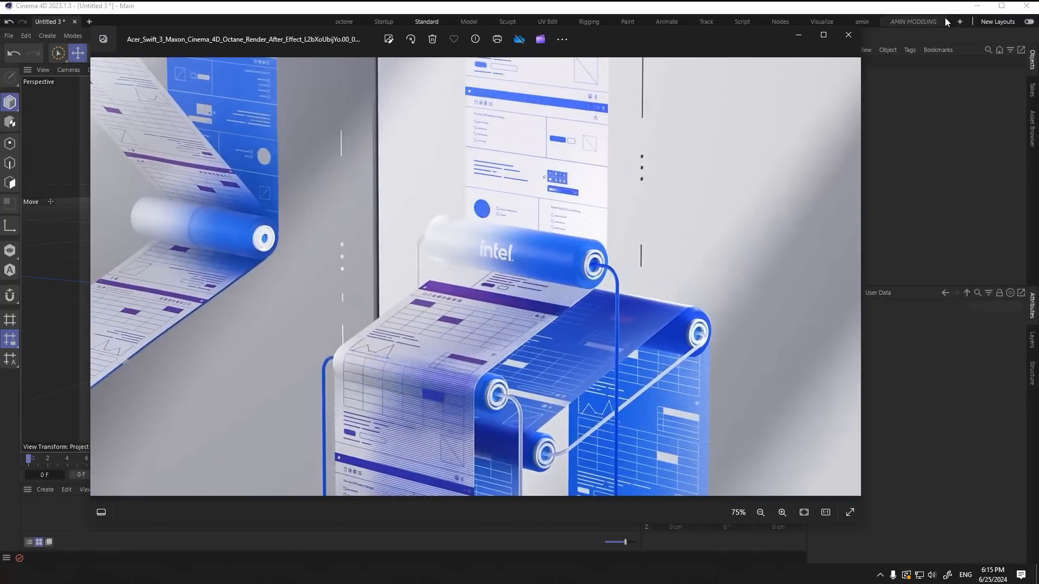
# Step: Add a rectangle spline in the ZY plane at the roller, 210 cm wide and 202 cm high
pyautogui.click(799, 35)
pyautogui.middleClick(303, 280)
pyautogui.middleClick(195, 303)
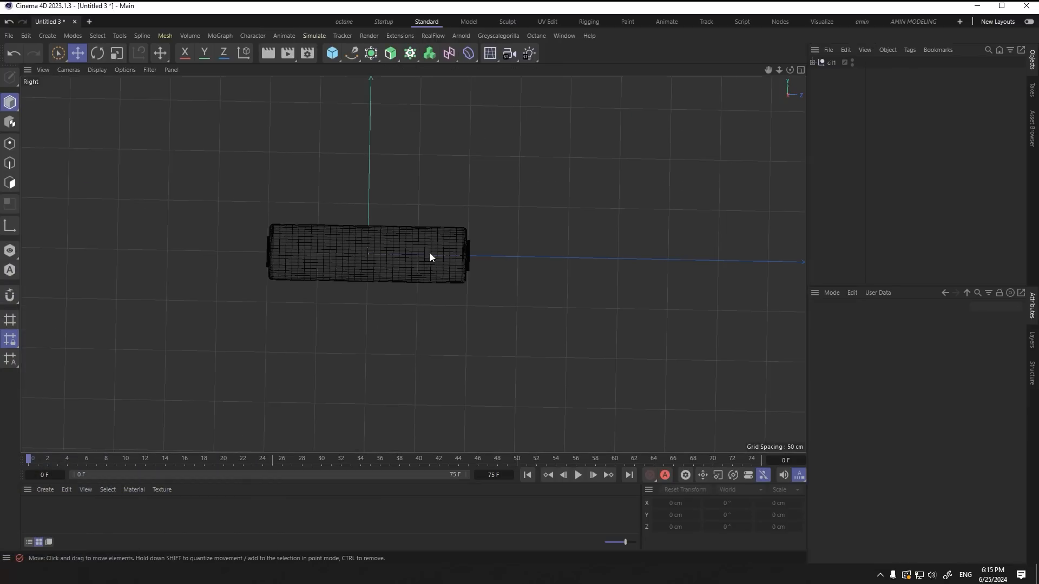
pyautogui.click(352, 53)
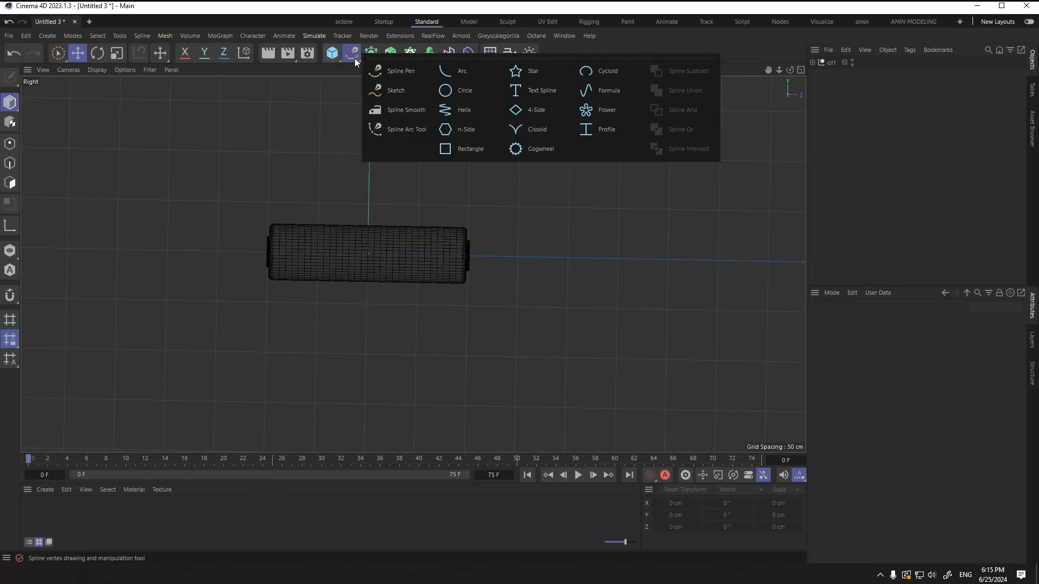
pyautogui.click(468, 148)
pyautogui.moveTo(900, 346); pyautogui.dragTo(796, 347)
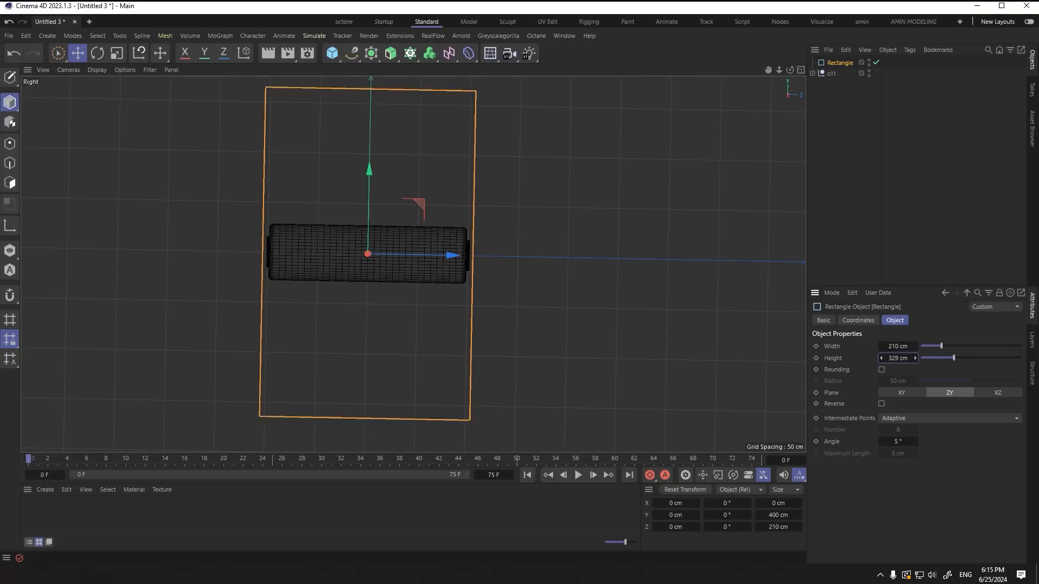
pyautogui.moveTo(898, 359); pyautogui.dragTo(831, 359)
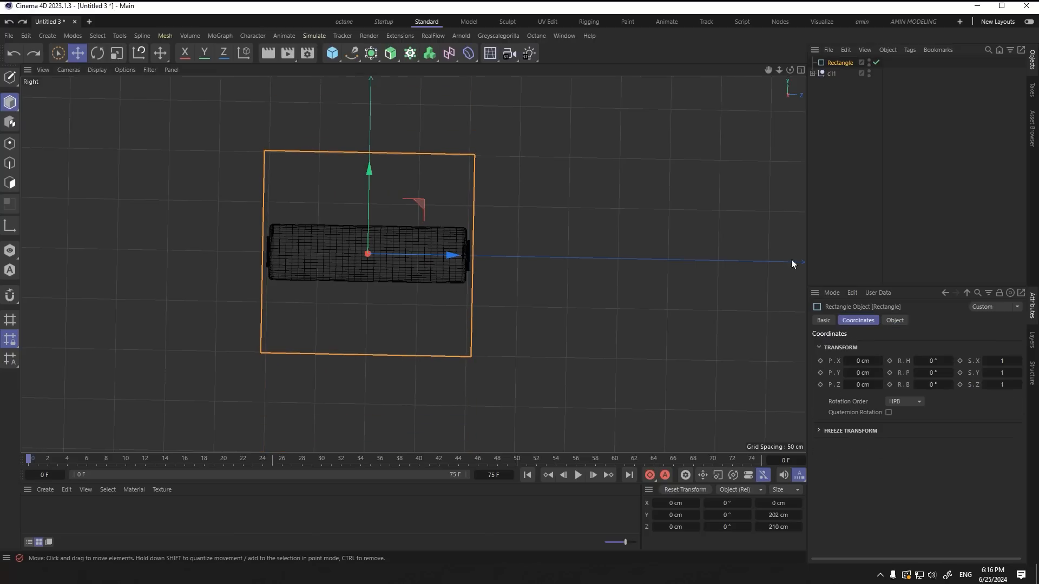
# Step: Lower the rectangle spline to Y about -101 cm so its upper edge runs along the roller's axis
pyautogui.scroll(5, 408, 262)
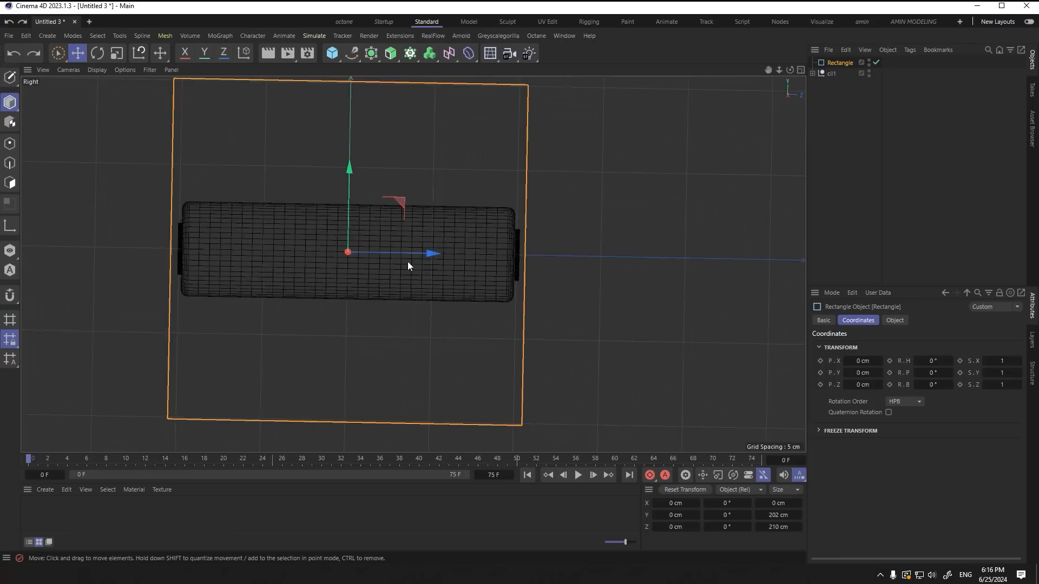
pyautogui.moveTo(325, 171); pyautogui.dragTo(331, 414)
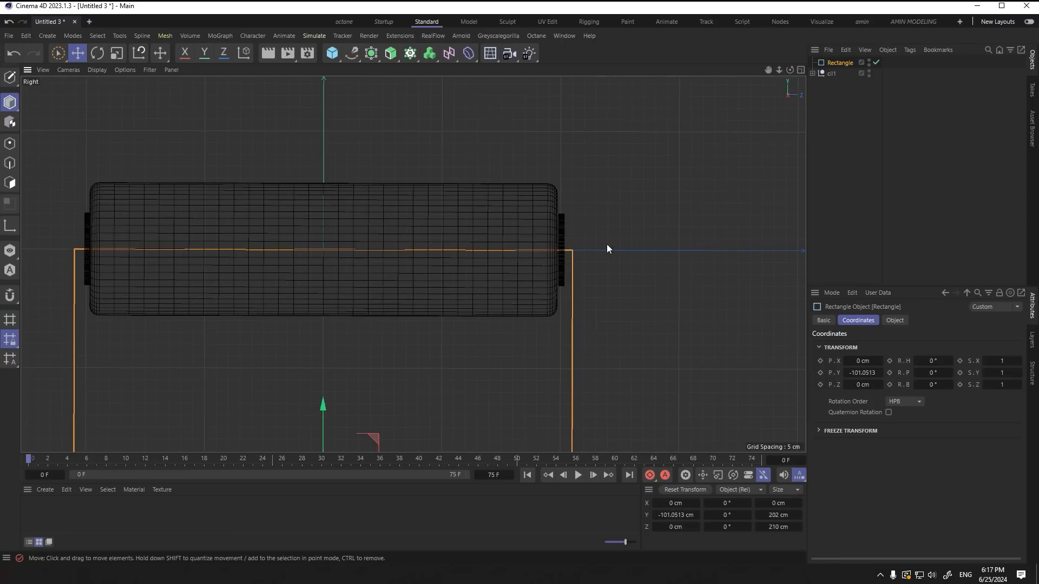
pyautogui.middleClick(606, 244)
pyautogui.middleClick(395, 221)
pyautogui.scroll(-5, 556, 303)
pyautogui.scroll(-5, 556, 307)
pyautogui.keyDown('alt'); pyautogui.moveTo(534, 338); pyautogui.dragTo(615, 332); pyautogui.keyUp('alt')
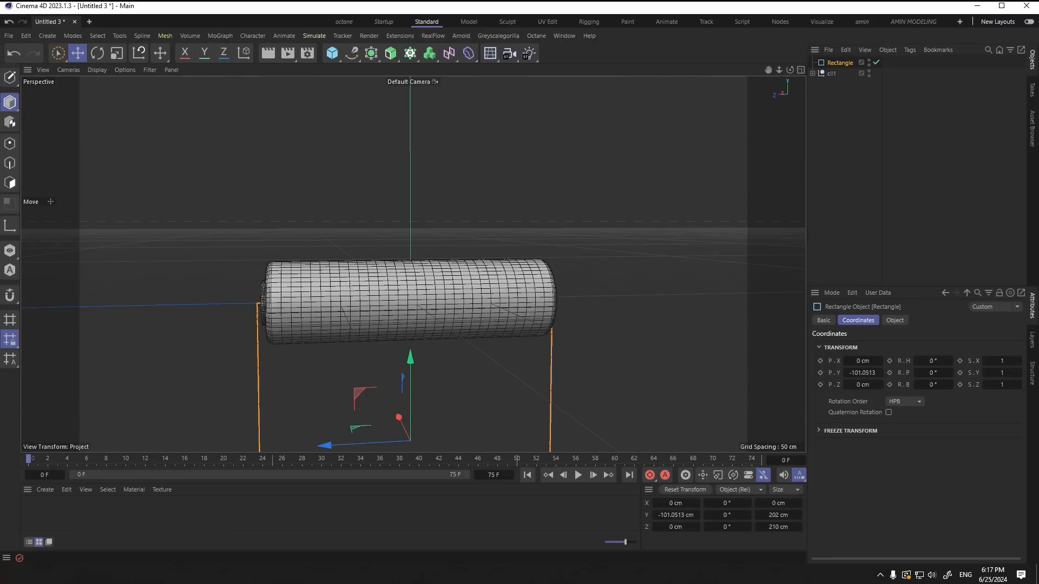
# Step: Compare the frame with the reference image and set the rectangle's width to 270 cm
pyautogui.hotkey('alt', 'Tab')
pyautogui.hotkey('alt', 'Tab')
pyautogui.keyDown('alt'); pyautogui.moveTo(434, 348); pyautogui.dragTo(412, 264, button='middle'); pyautogui.keyUp('alt')
pyautogui.keyDown('alt'); pyautogui.moveTo(412, 264); pyautogui.dragTo(430, 276); pyautogui.keyUp('alt')
pyautogui.click(894, 320)
pyautogui.moveTo(916, 346); pyautogui.dragTo(916, 314)
# Step: Round the rectangle's corners with a 17 cm radius and compare the shape with the reference image
pyautogui.keyDown('alt'); pyautogui.moveTo(568, 156); pyautogui.dragTo(593, 202); pyautogui.keyUp('alt')
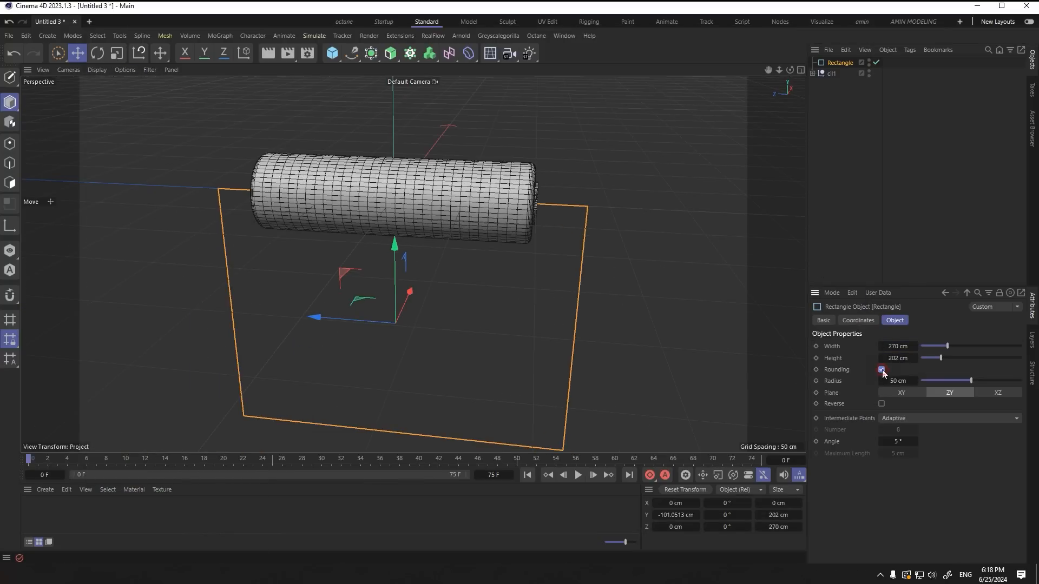
pyautogui.click(933, 380)
pyautogui.moveTo(937, 378); pyautogui.dragTo(938, 378)
pyautogui.hotkey('alt', 'Tab')
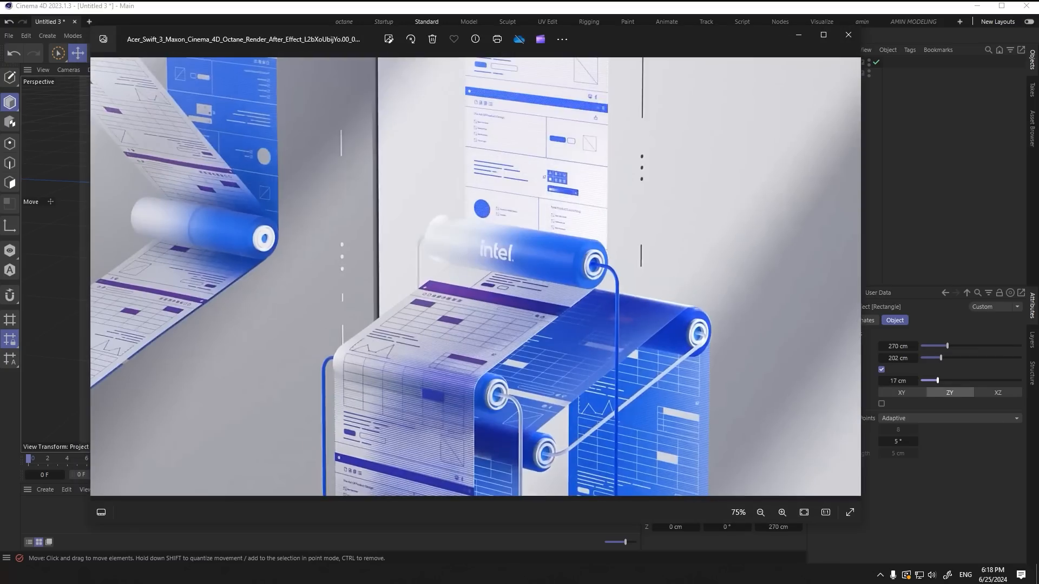
pyautogui.hotkey('alt', 'Tab')
pyautogui.keyDown('alt'); pyautogui.moveTo(531, 229); pyautogui.dragTo(541, 156); pyautogui.keyUp('alt')
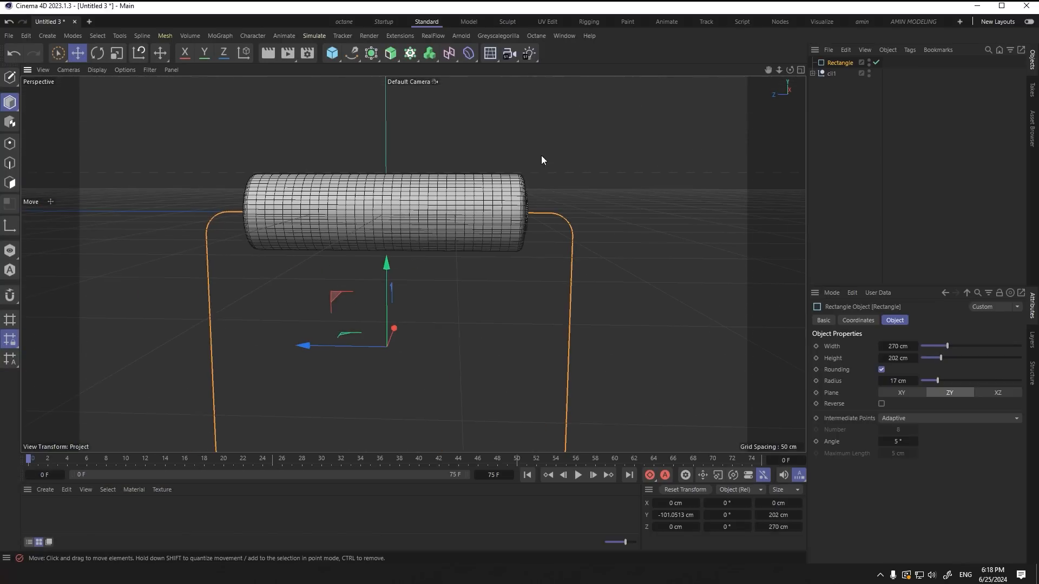
# Step: Put the rectangle under a Sweep generator and add a circle spline above it as the sweep profile
pyautogui.click(392, 55)
pyautogui.keyDown('alt'); pyautogui.click(425, 130); pyautogui.keyUp('alt')
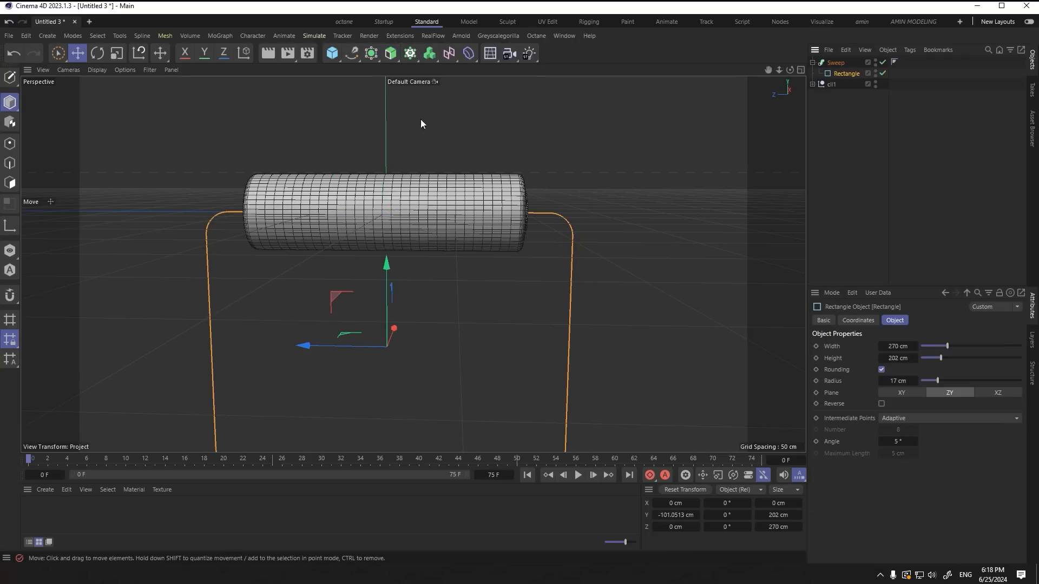
pyautogui.click(352, 63)
pyautogui.click(533, 103)
pyautogui.moveTo(829, 65); pyautogui.dragTo(836, 74)
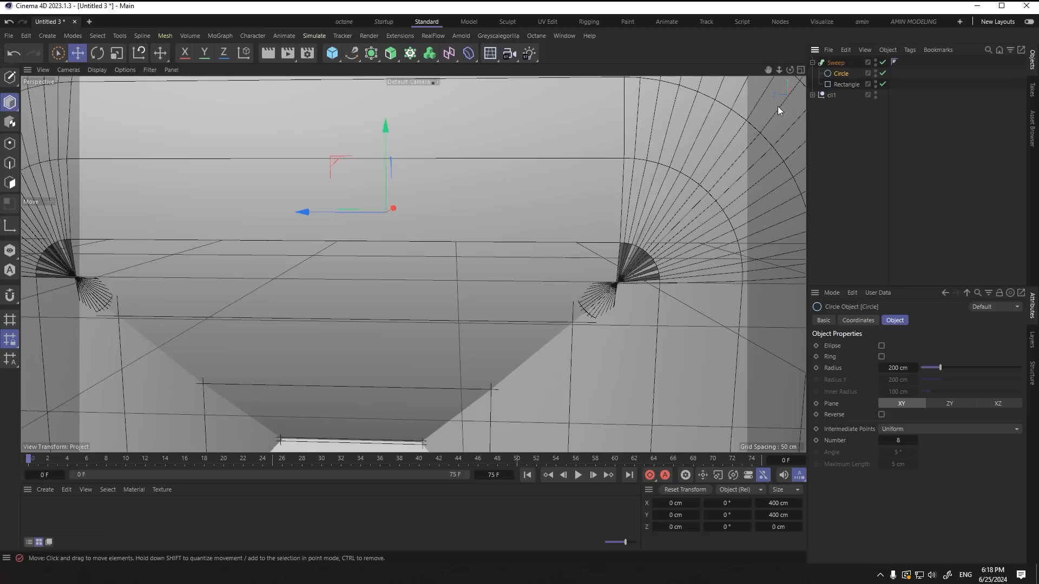
# Step: Shrink the circle profile to a radius of about 2 cm and display the viewport shaded without mesh lines
pyautogui.press('t')
pyautogui.moveTo(469, 153); pyautogui.dragTo(147, 278)
pyautogui.click(95, 71)
pyautogui.click(111, 85)
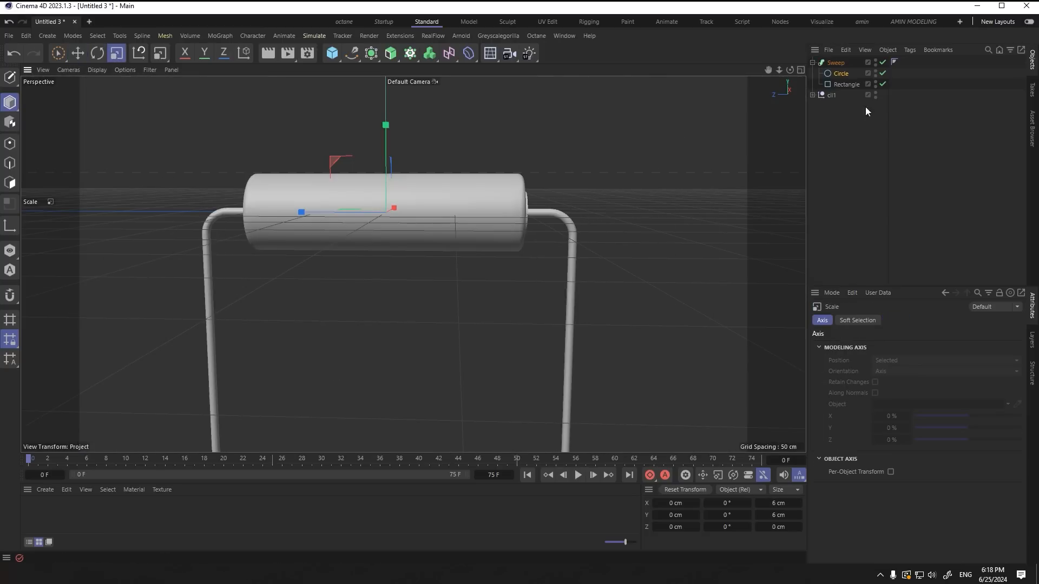
pyautogui.click(840, 73)
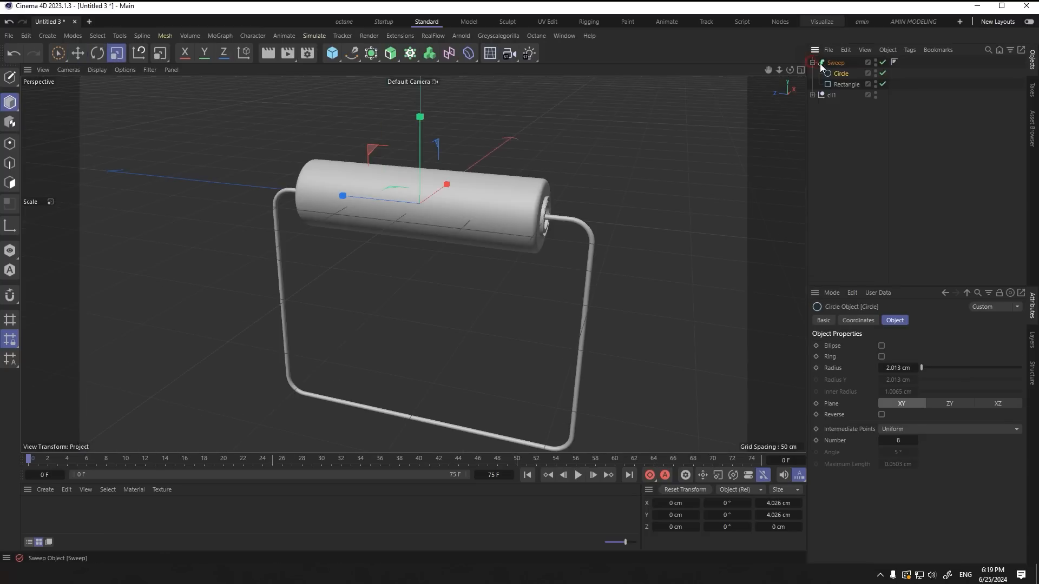
# Step: Group the sweep and the cil1 roller under one null and name the group obj1
pyautogui.click(813, 63)
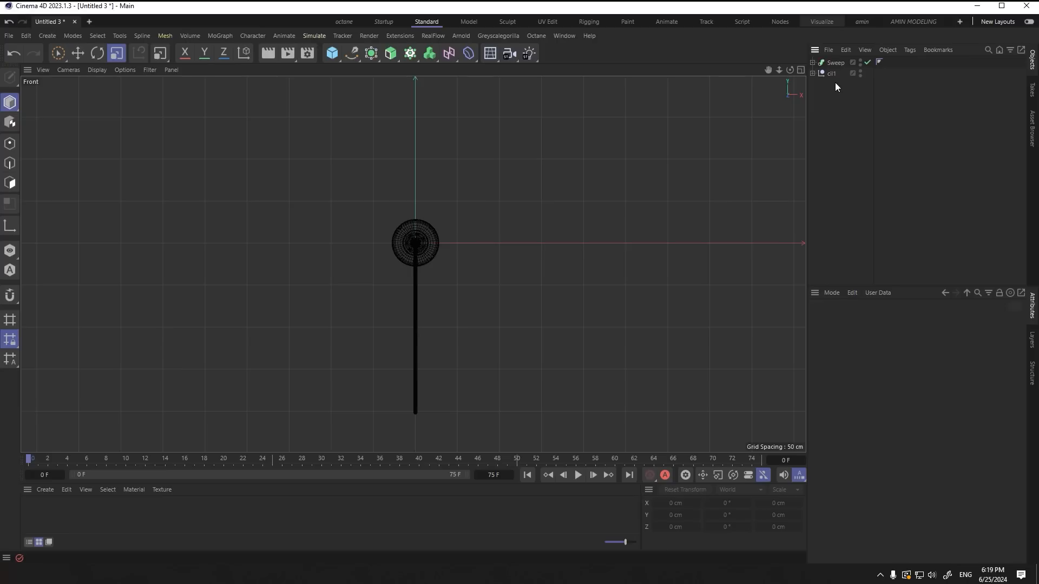
pyautogui.moveTo(835, 82); pyautogui.dragTo(833, 67)
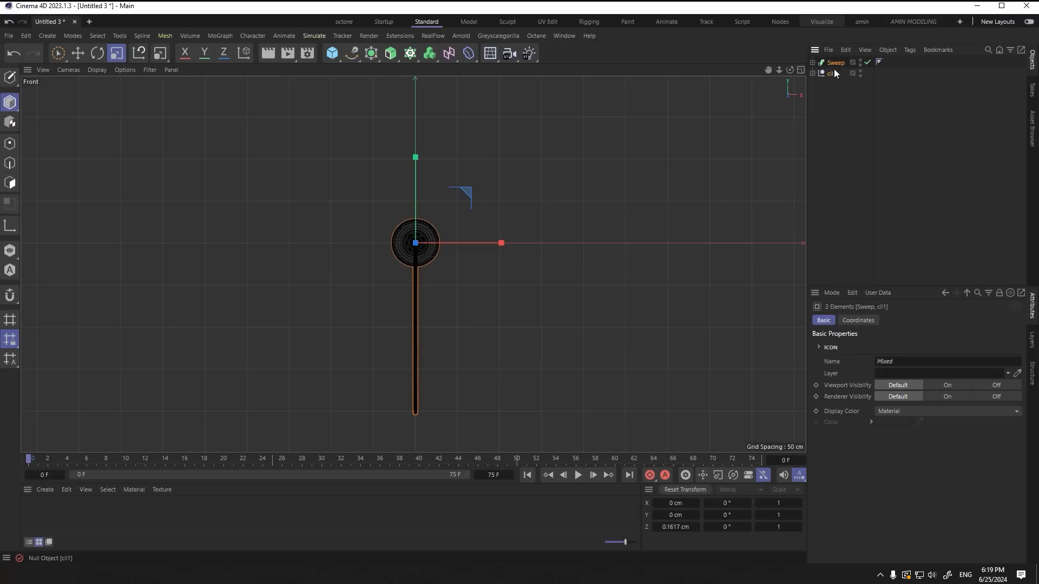
pyautogui.hotkey('alt', 'g')
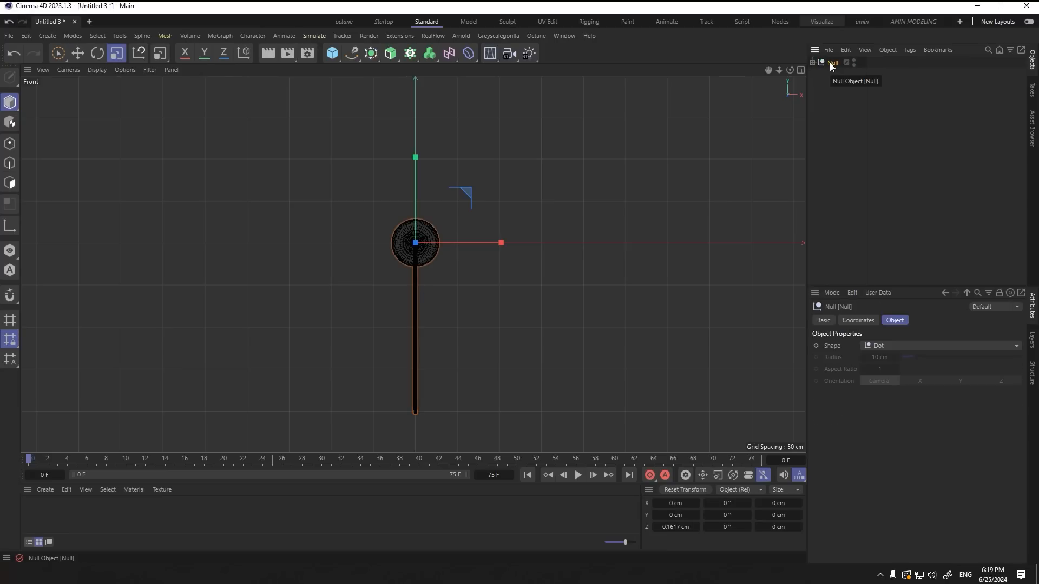
pyautogui.doubleClick(832, 63)
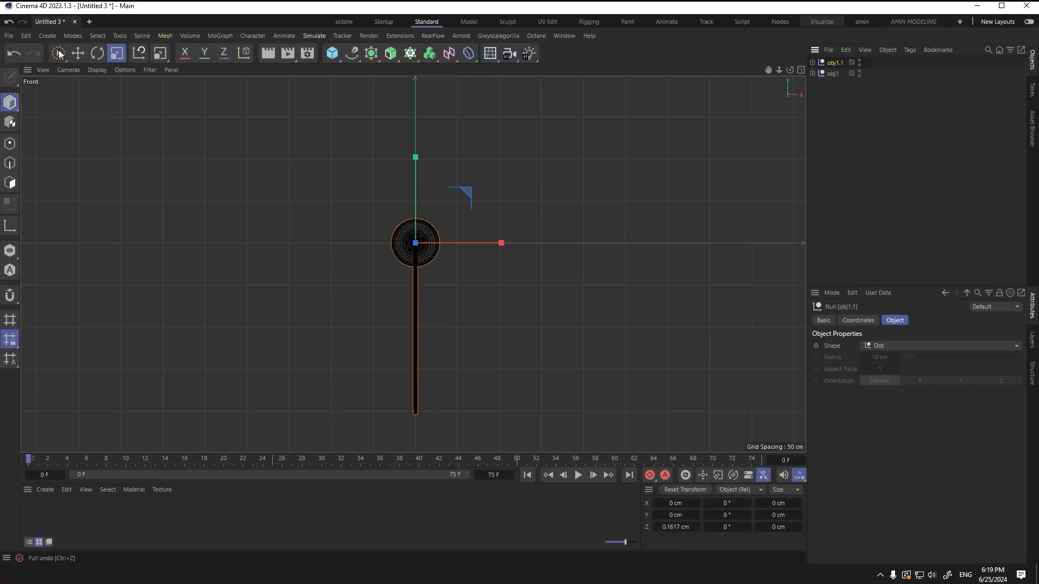
# Step: Duplicate obj1 and move the copy in front of and below the original, to X about -173 cm and Y about -59 cm
pyautogui.press('e')
pyautogui.moveTo(360, 245); pyautogui.dragTo(278, 253)
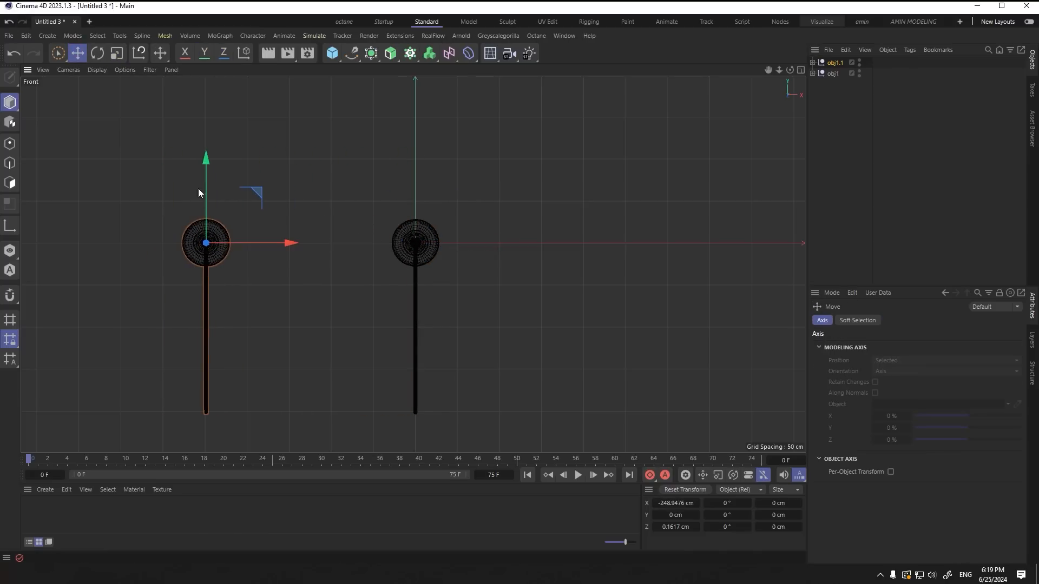
pyautogui.moveTo(205, 172); pyautogui.dragTo(204, 216)
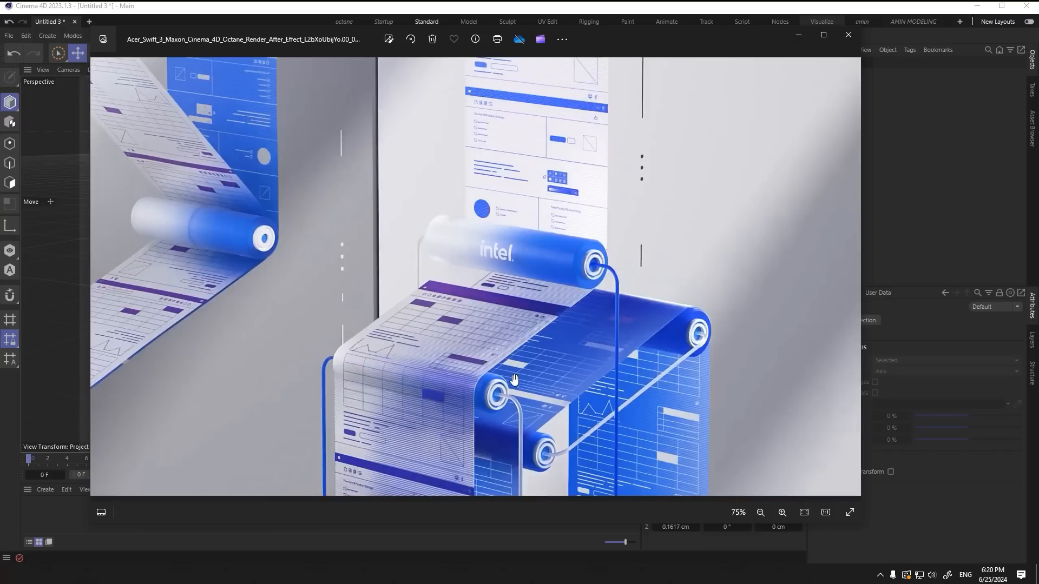
pyautogui.scroll(5, 514, 378)
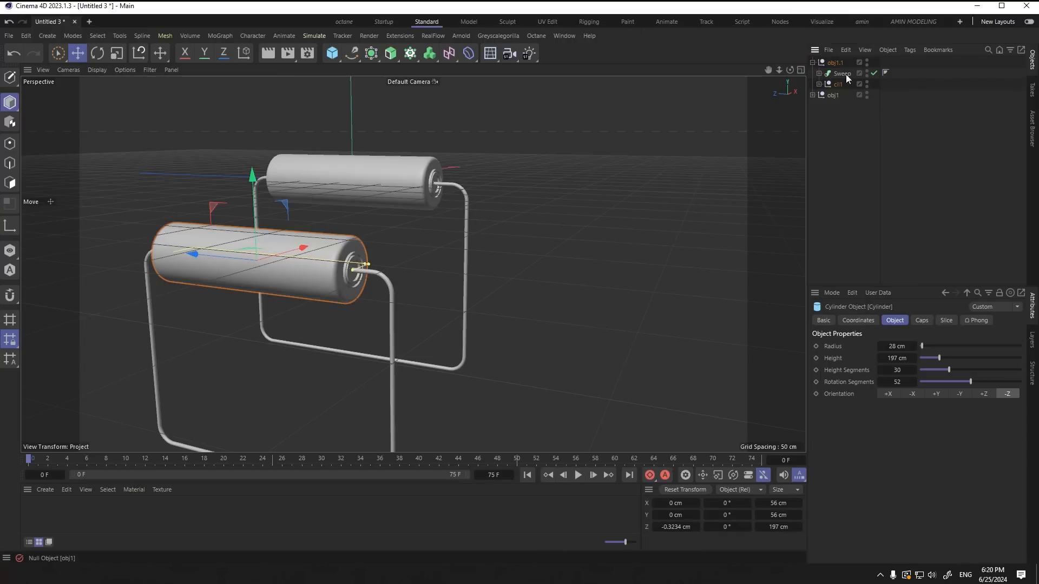
# Step: Reduce the radius of the cylinder in the obj1.1 copy so its roller is slimmer than the original
pyautogui.click(838, 84)
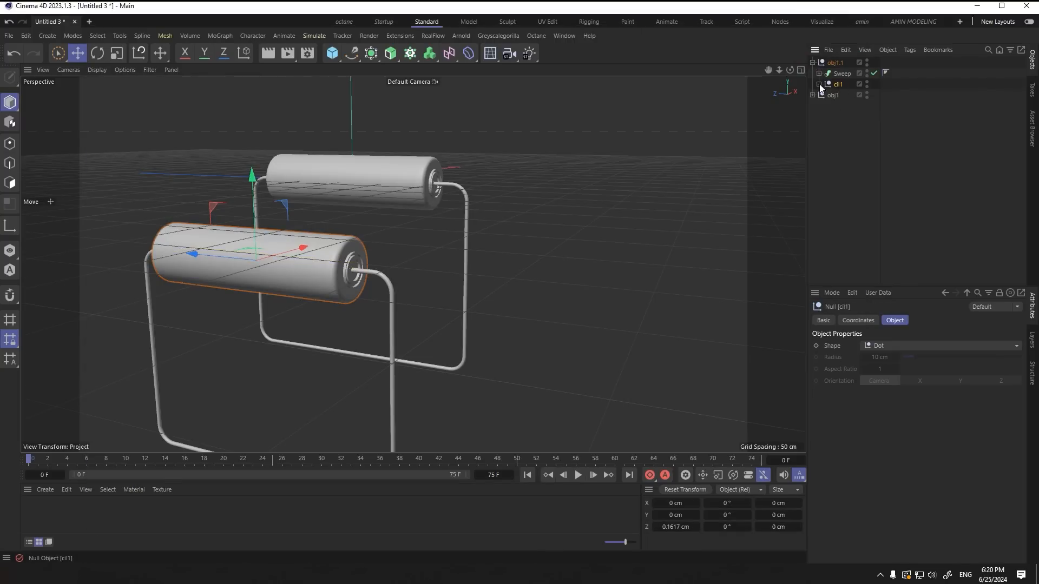
pyautogui.click(819, 84)
pyautogui.click(851, 138)
pyautogui.scroll(6, 327, 270)
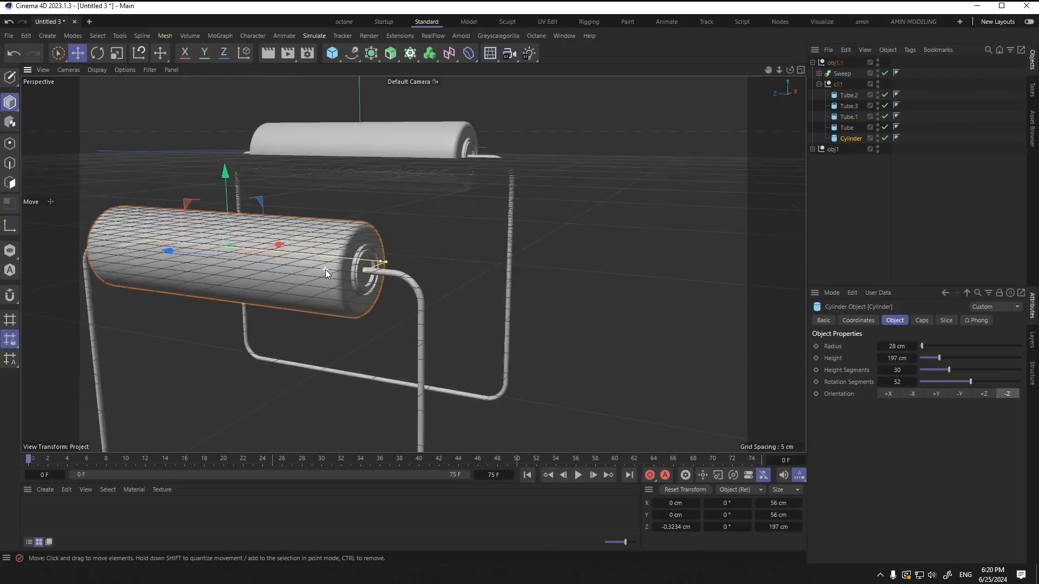
pyautogui.keyDown('alt'); pyautogui.moveTo(388, 270); pyautogui.dragTo(401, 248); pyautogui.keyUp('alt')
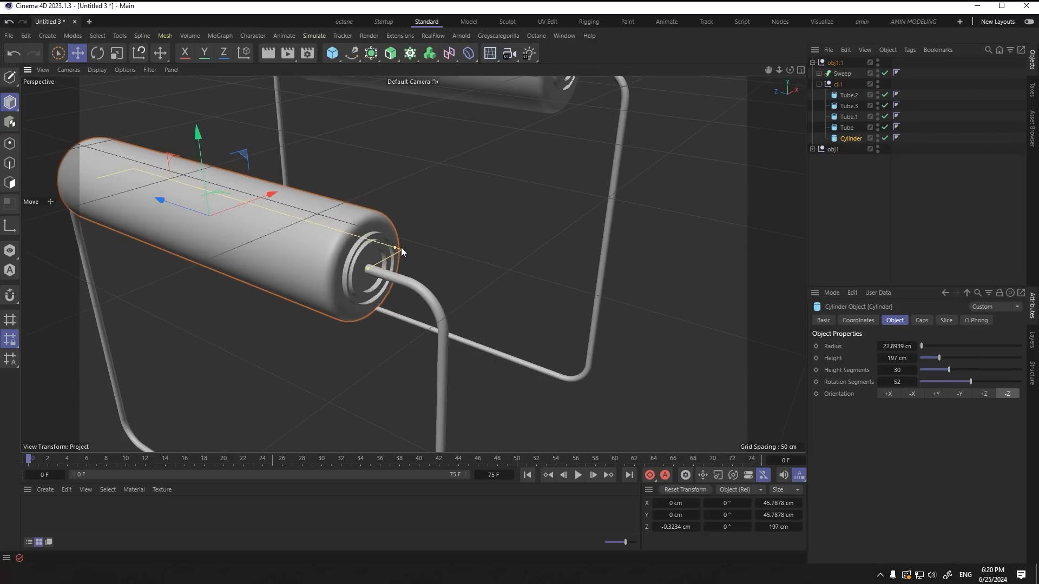
pyautogui.click(401, 248)
# Step: Scale down the ring tubes on the copied roller's near end cap to fit the slimmer cylinder
pyautogui.press('t')
pyautogui.scroll(5, 398, 285)
pyautogui.scroll(2, 397, 285)
pyautogui.click(388, 284)
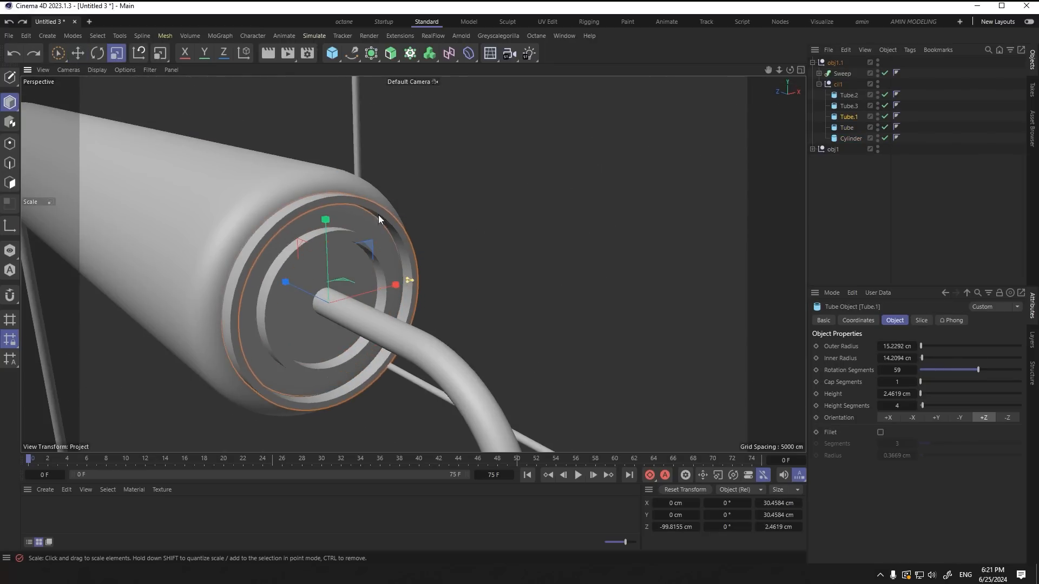
pyautogui.moveTo(453, 223); pyautogui.dragTo(426, 253)
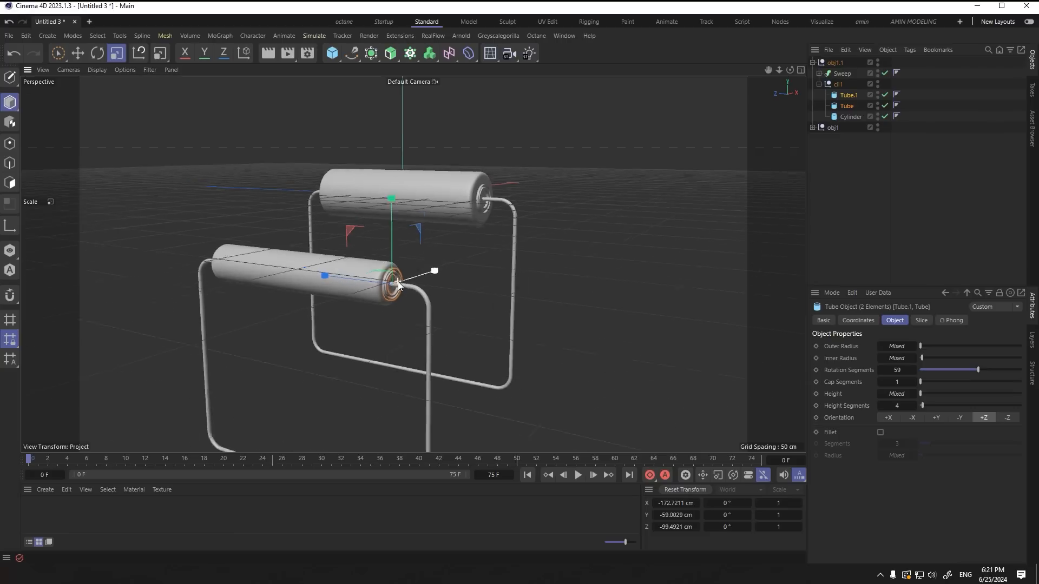
# Step: Copy the two resized ring tubes to the slim cylinder's opposite end cap and check the reference image
pyautogui.keyDown('alt'); pyautogui.moveTo(434, 272); pyautogui.dragTo(601, 346); pyautogui.keyUp('alt')
pyautogui.click(77, 54)
pyautogui.moveTo(522, 298)
pyautogui.keyDown('ctrl'); pyautogui.mouseDown()
pyautogui.moveTo(209, 365)
pyautogui.moveTo(273, 249)
pyautogui.moveTo(512, 281)
pyautogui.mouseUp(); pyautogui.keyUp('ctrl')
pyautogui.click(512, 283)
pyautogui.scroll(-4, 506, 275)
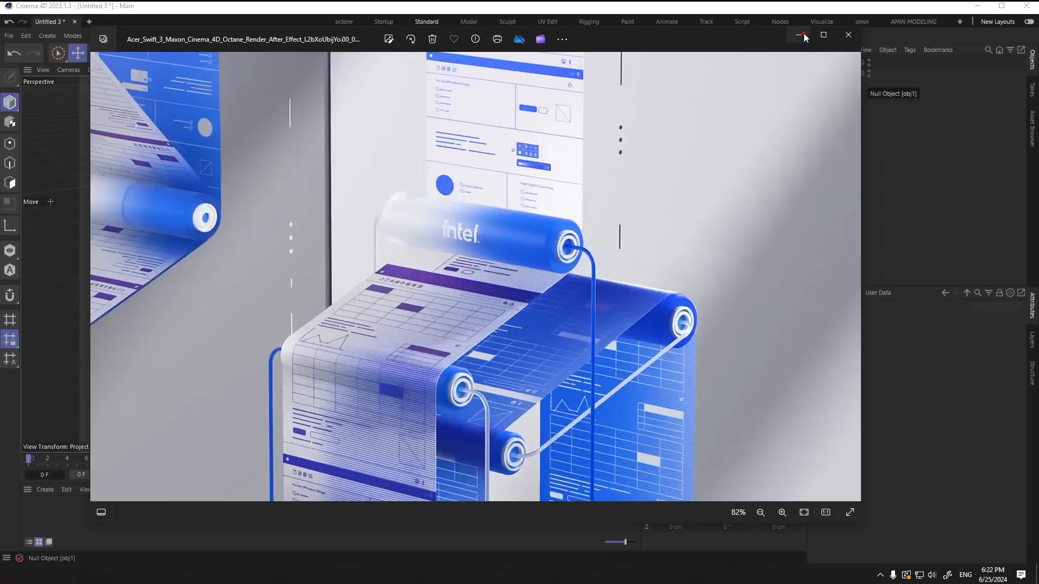
# Step: Copy the cil1 rollers of obj1 and obj1.front to the top level of the hierarchy and hide both original groups
pyautogui.click(848, 35)
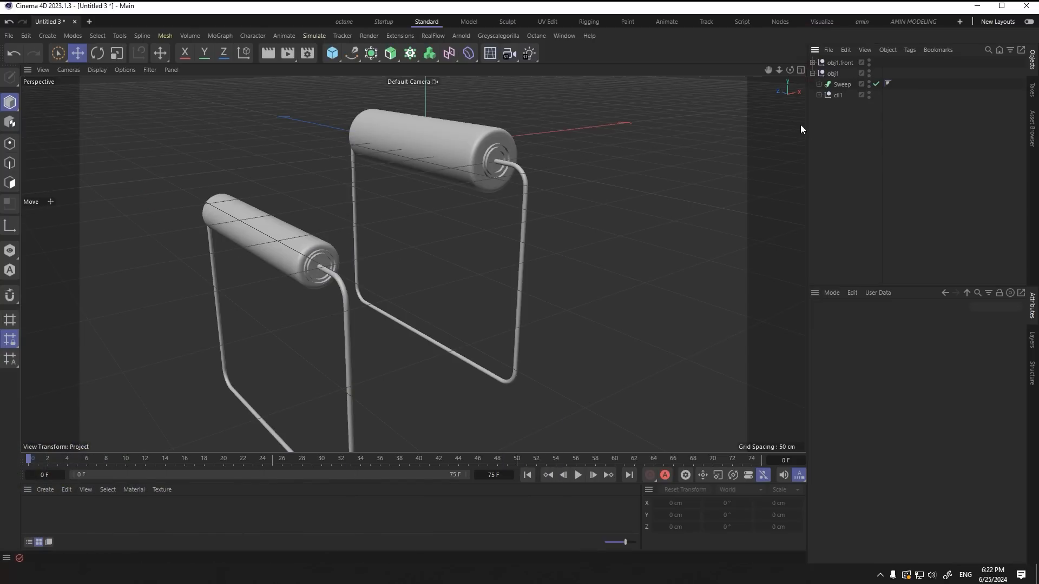
pyautogui.click(836, 96)
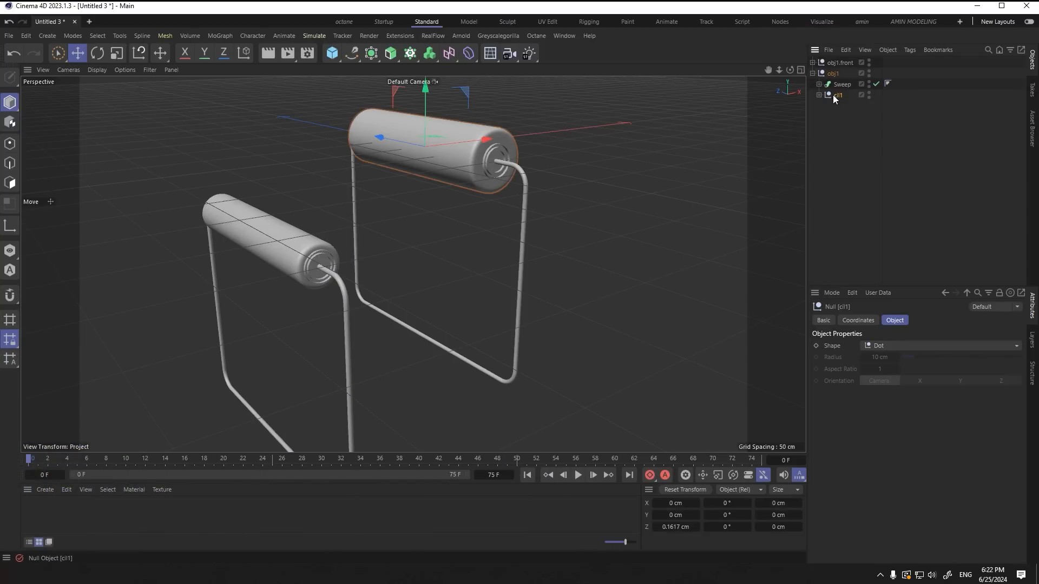
pyautogui.keyDown('ctrl'); pyautogui.moveTo(832, 95); pyautogui.dragTo(833, 60); pyautogui.keyUp('ctrl')
pyautogui.click(813, 73)
pyautogui.click(820, 95)
pyautogui.click(836, 95)
pyautogui.keyDown('ctrl'); pyautogui.moveTo(834, 63); pyautogui.dragTo(833, 62); pyautogui.keyUp('ctrl')
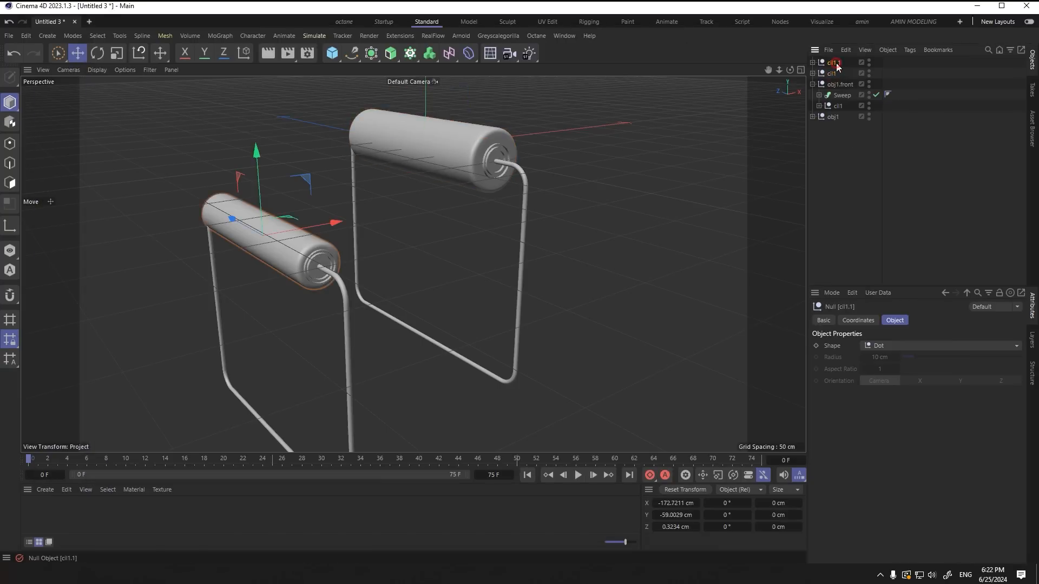
pyautogui.click(812, 83)
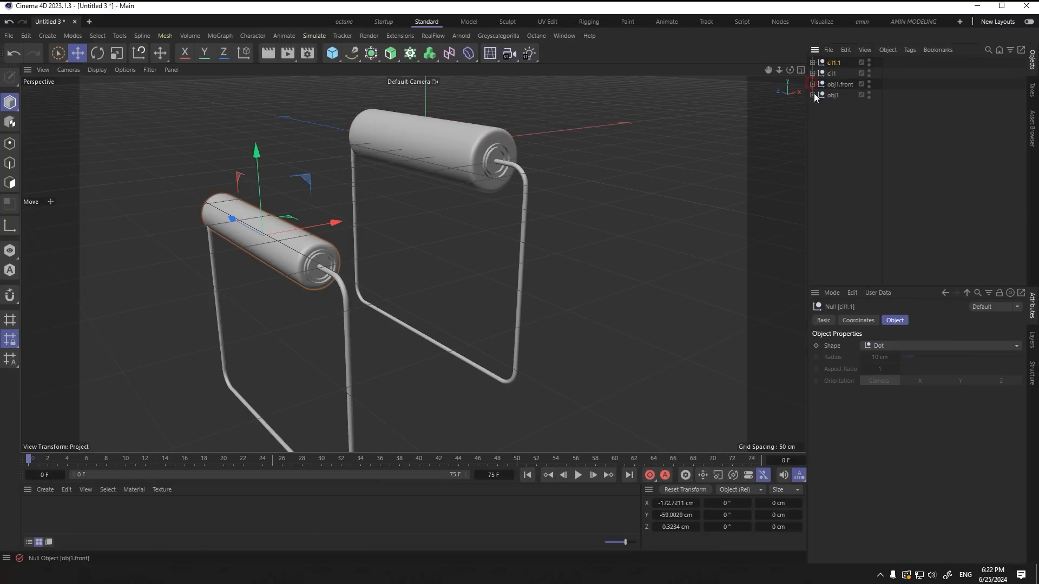
pyautogui.click(869, 93)
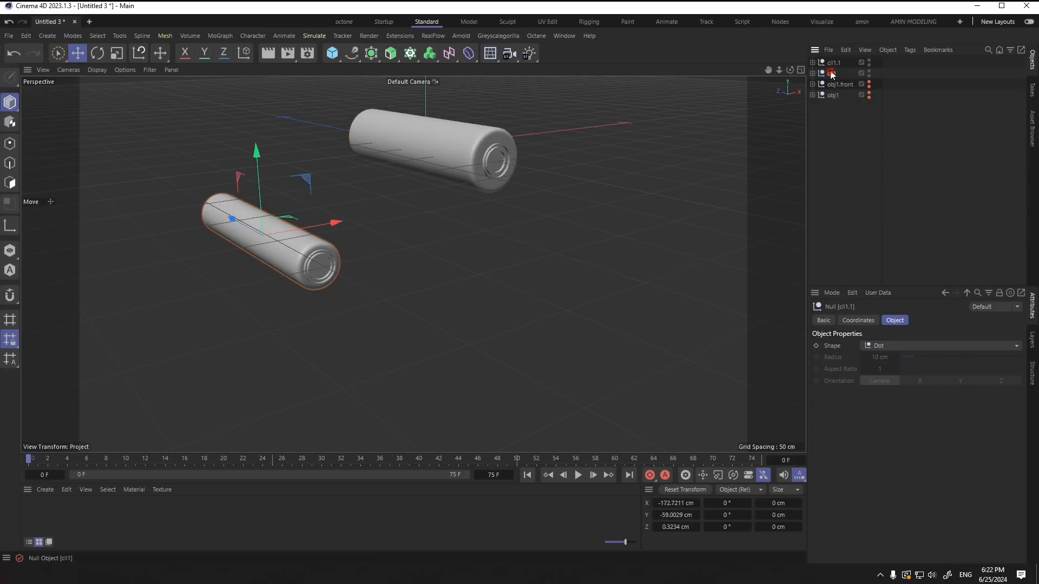
# Step: Raise the copied slim roller cil1.1 in the front view to about the height of the larger roller
pyautogui.middleClick(509, 251)
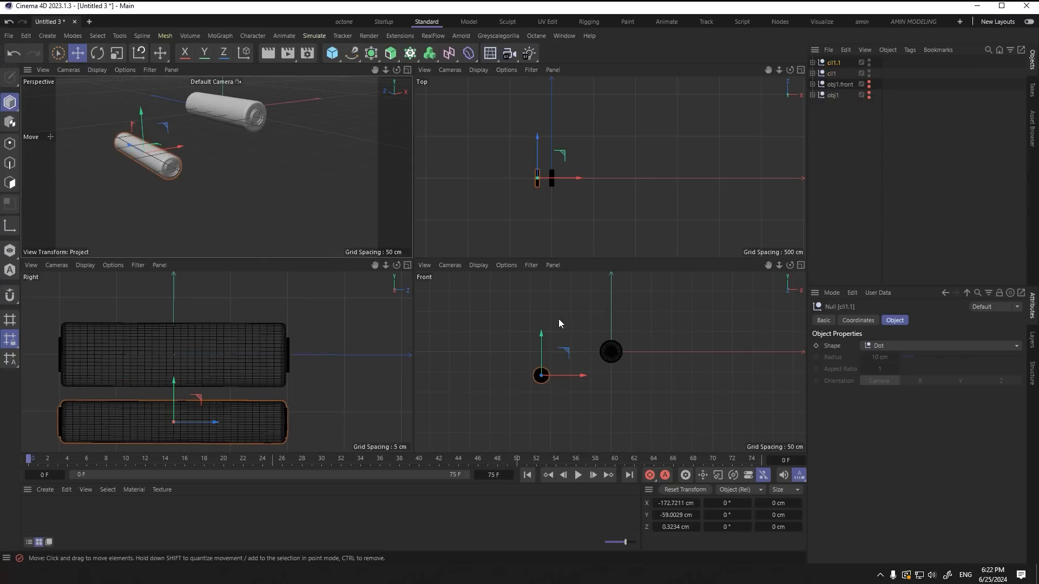
pyautogui.click(582, 397)
pyautogui.scroll(3, 584, 398)
pyautogui.click(498, 352)
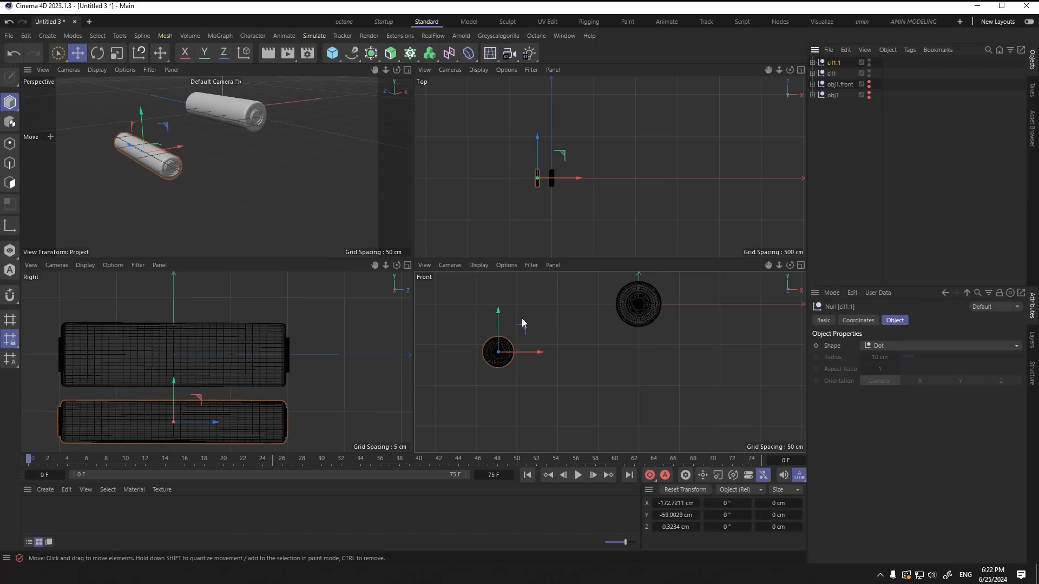
pyautogui.middleClick(521, 320)
pyautogui.moveTo(179, 172); pyautogui.dragTo(179, 72)
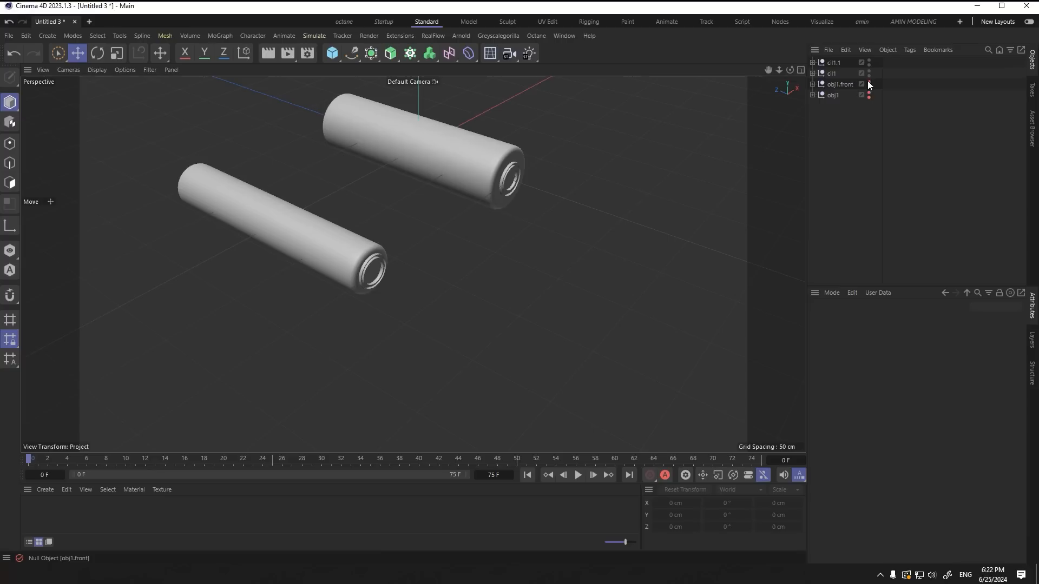
# Step: Show obj1.front, copy its Sweep tube frame to the top level of the hierarchy, and hide the group again
pyautogui.click(868, 81)
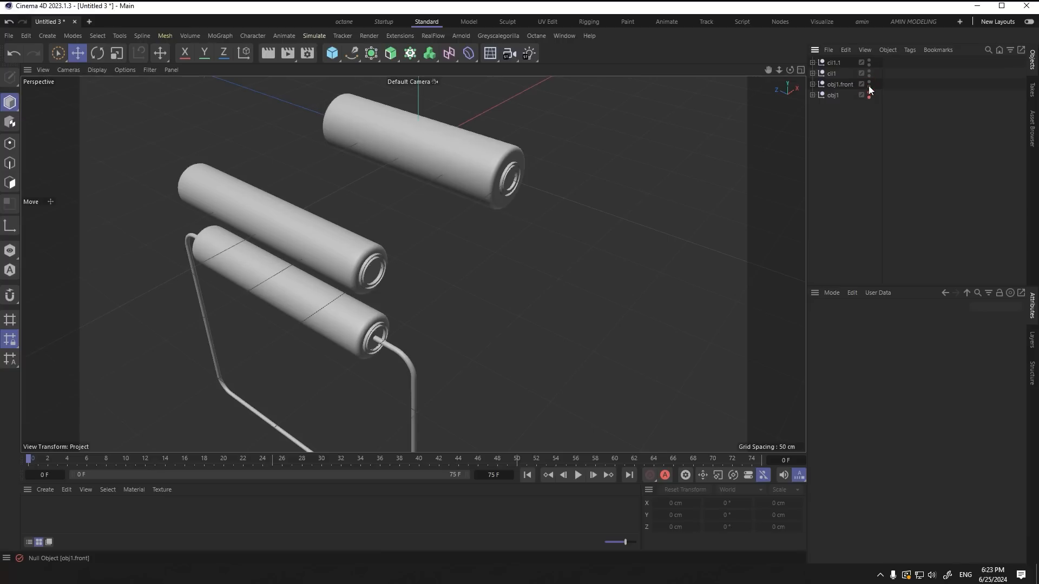
pyautogui.click(813, 84)
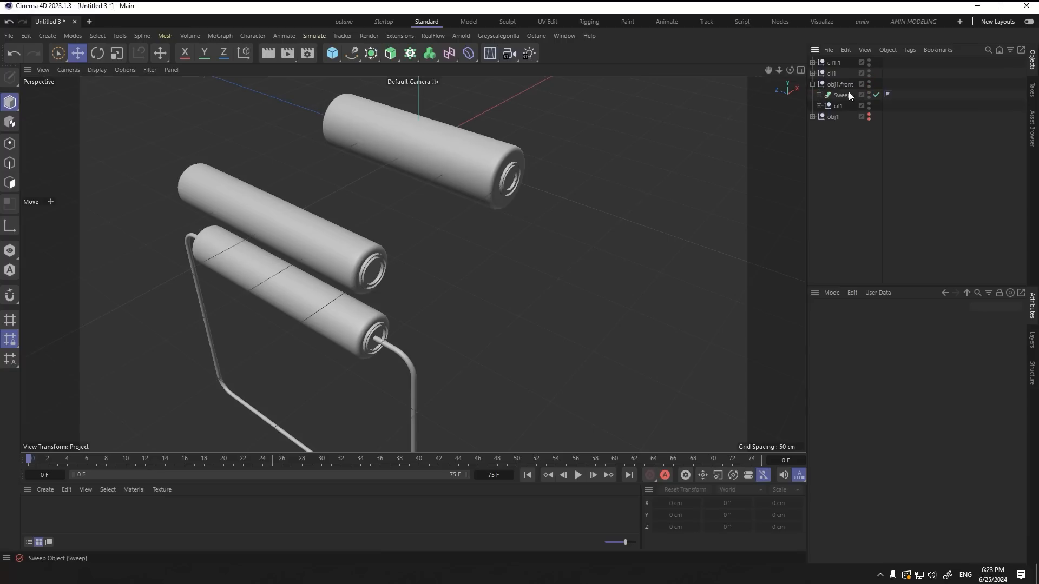
pyautogui.click(844, 95)
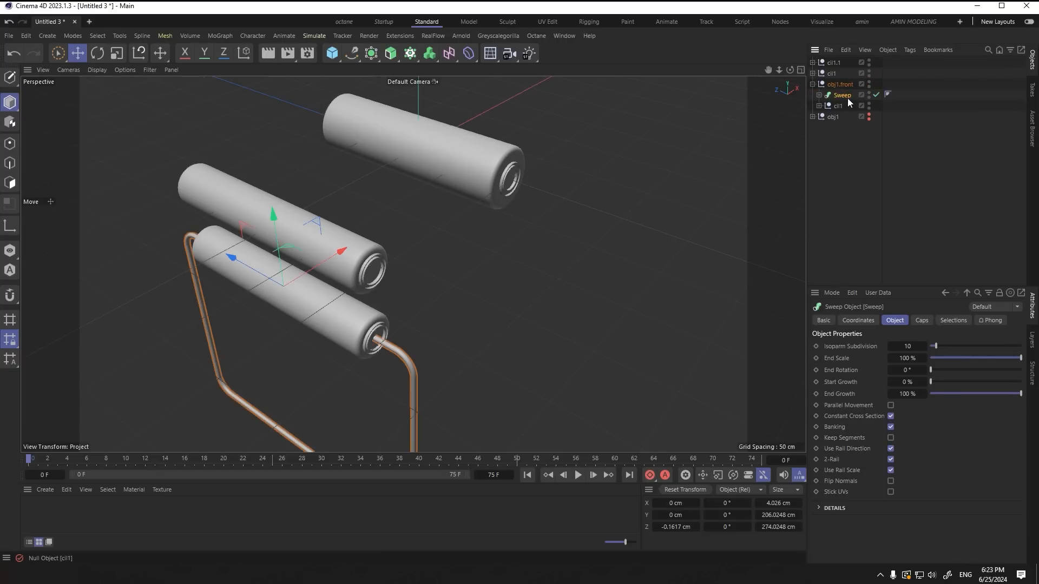
pyautogui.moveTo(847, 99); pyautogui.dragTo(835, 81)
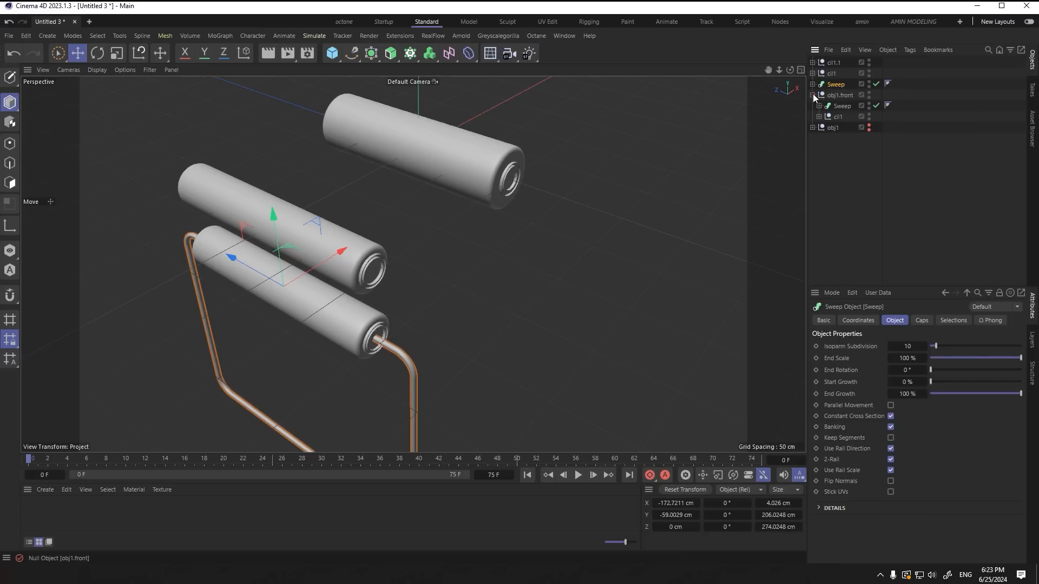
pyautogui.click(869, 95)
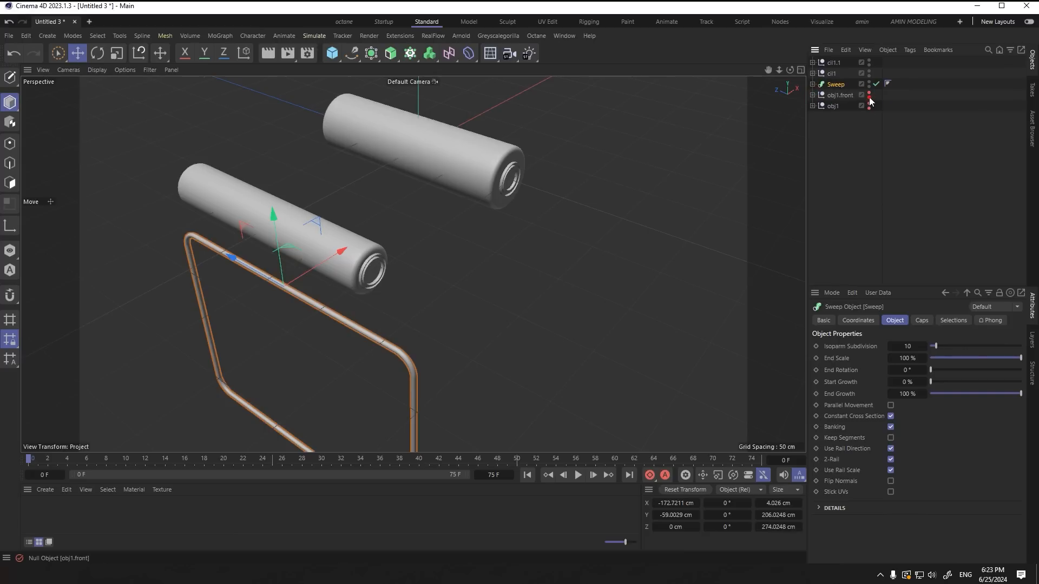
# Step: Raise the copied Sweep frame in the front view until its upper bar reaches the slim roller's centre
pyautogui.keyDown('alt'); pyautogui.moveTo(392, 261); pyautogui.dragTo(288, 200); pyautogui.keyUp('alt')
pyautogui.press('F4')
pyautogui.scroll(3, 308, 336)
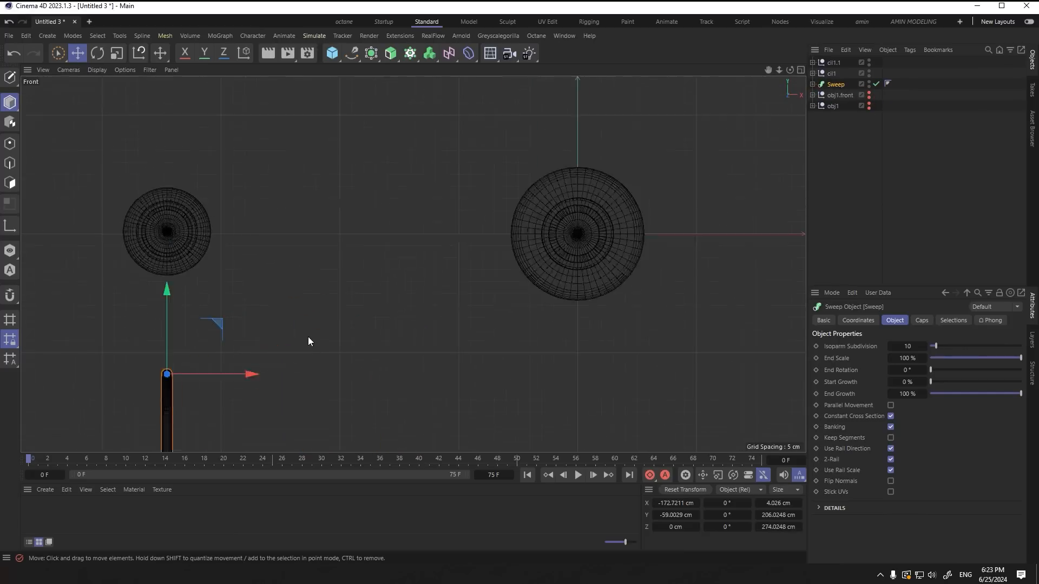
pyautogui.keyDown('alt'); pyautogui.moveTo(358, 300); pyautogui.dragTo(457, 266, button='middle'); pyautogui.keyUp('alt')
pyautogui.moveTo(243, 286); pyautogui.dragTo(270, 111)
pyautogui.click(359, 261)
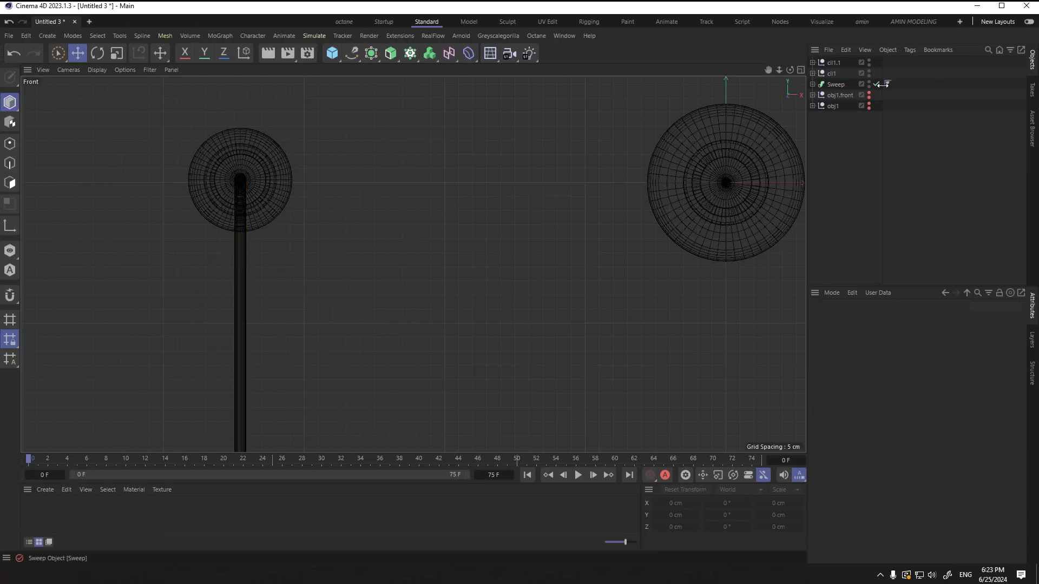
# Step: Disable the copied Sweep's Circle profile and lower its Rectangle path to about Y -102.5 cm, onto the roller axis
pyautogui.click(812, 84)
pyautogui.click(882, 95)
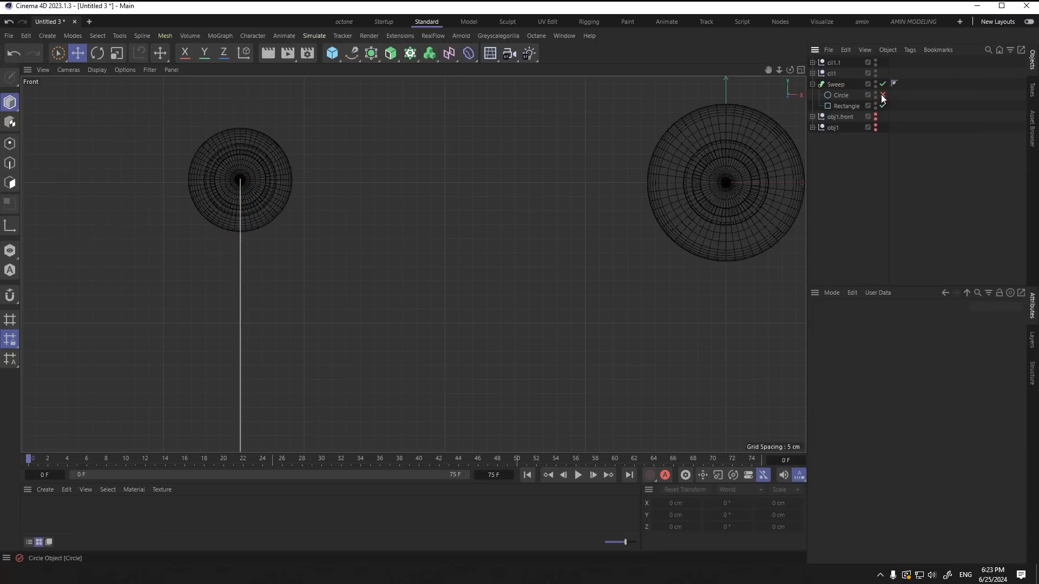
pyautogui.scroll(8, 227, 173)
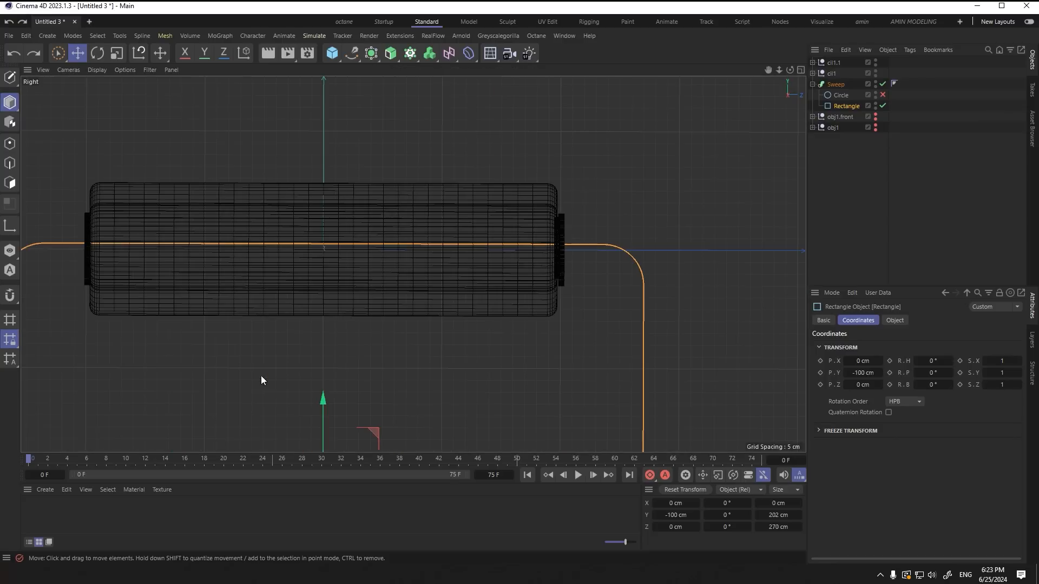
pyautogui.scroll(2, 366, 387)
pyautogui.scroll(-1, 344, 410)
pyautogui.moveTo(316, 421); pyautogui.dragTo(319, 431)
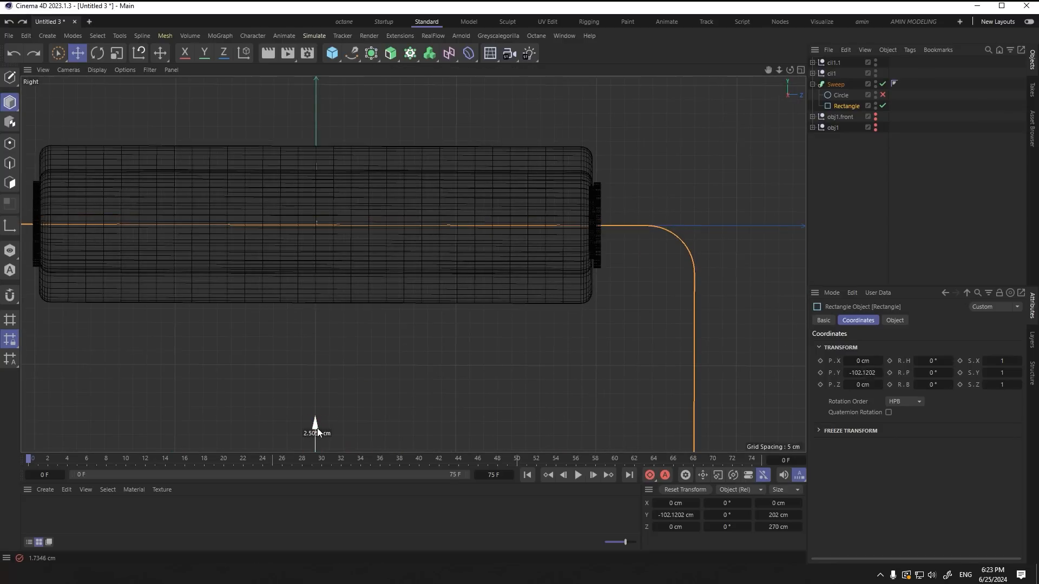
# Step: Lay the Rectangle path flat in the XZ plane and raise it to the rollers' height, about Y -1.5 cm
pyautogui.middleClick(709, 192)
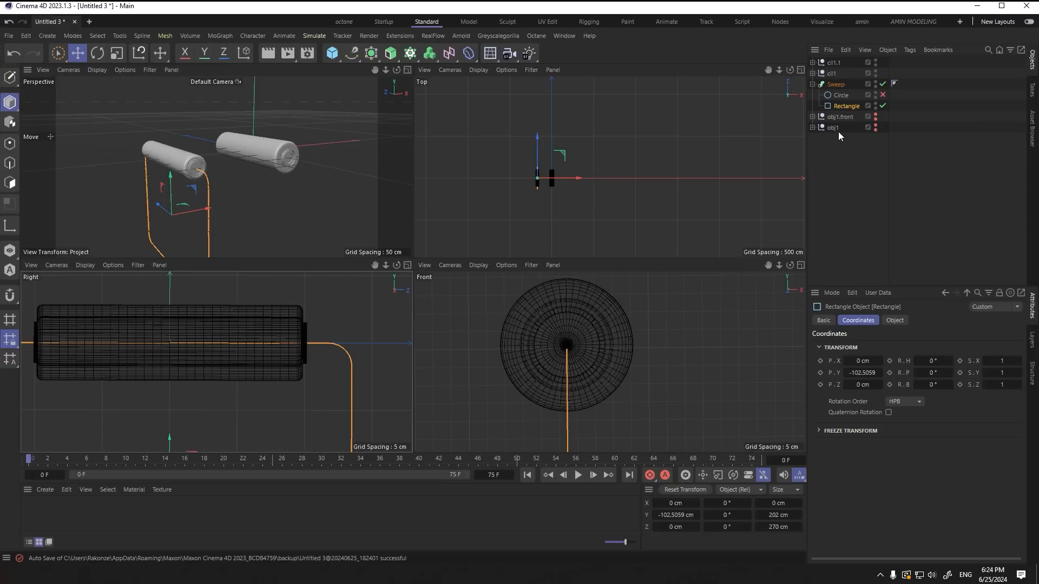
pyautogui.moveTo(328, 344); pyautogui.dragTo(339, 203)
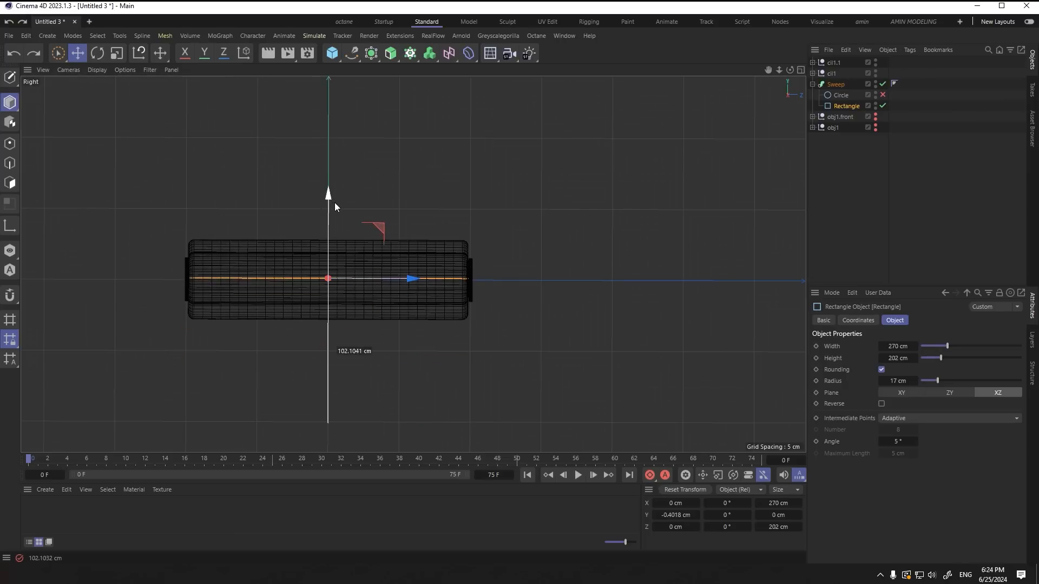
pyautogui.middleClick(319, 214)
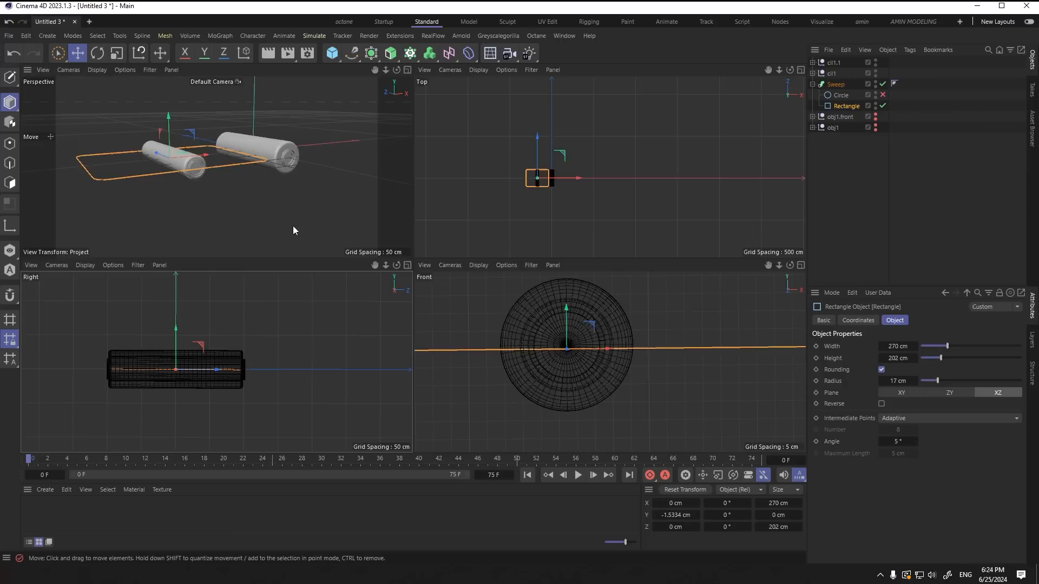
pyautogui.middleClick(293, 225)
# Step: Fit the Rectangle path between the rollers at about X 86.5 cm, with width 174 cm, height 220 cm and radius 10 cm
pyautogui.keyDown('alt'); pyautogui.moveTo(479, 297); pyautogui.dragTo(480, 296); pyautogui.keyUp('alt')
pyautogui.keyDown('alt'); pyautogui.moveTo(480, 296); pyautogui.dragTo(347, 288, button='middle'); pyautogui.keyUp('alt')
pyautogui.moveTo(320, 238); pyautogui.dragTo(394, 241)
pyautogui.moveTo(915, 346); pyautogui.dragTo(852, 347)
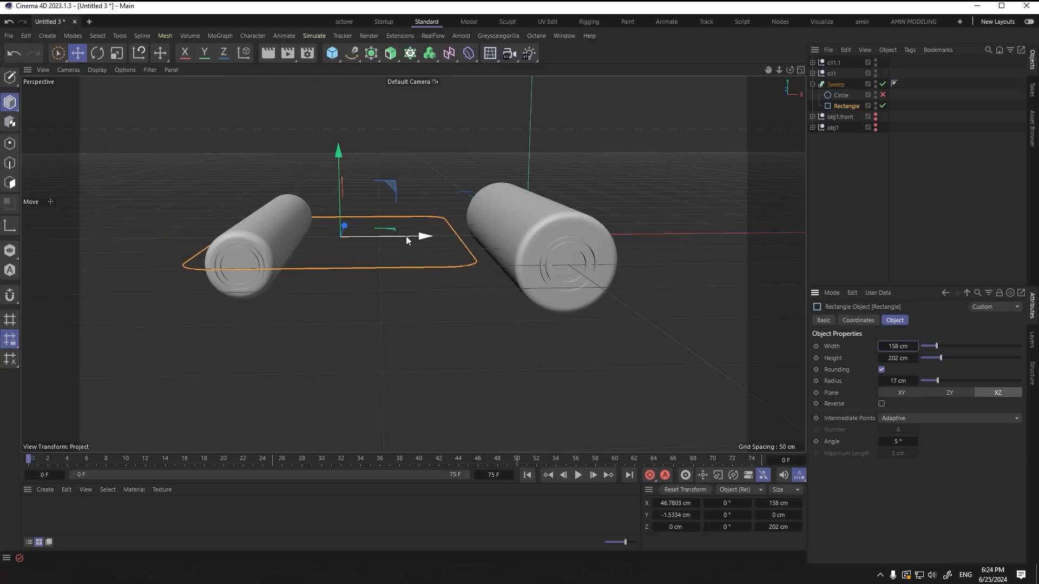
pyautogui.moveTo(407, 240); pyautogui.dragTo(439, 240)
pyautogui.moveTo(915, 346); pyautogui.dragTo(924, 346)
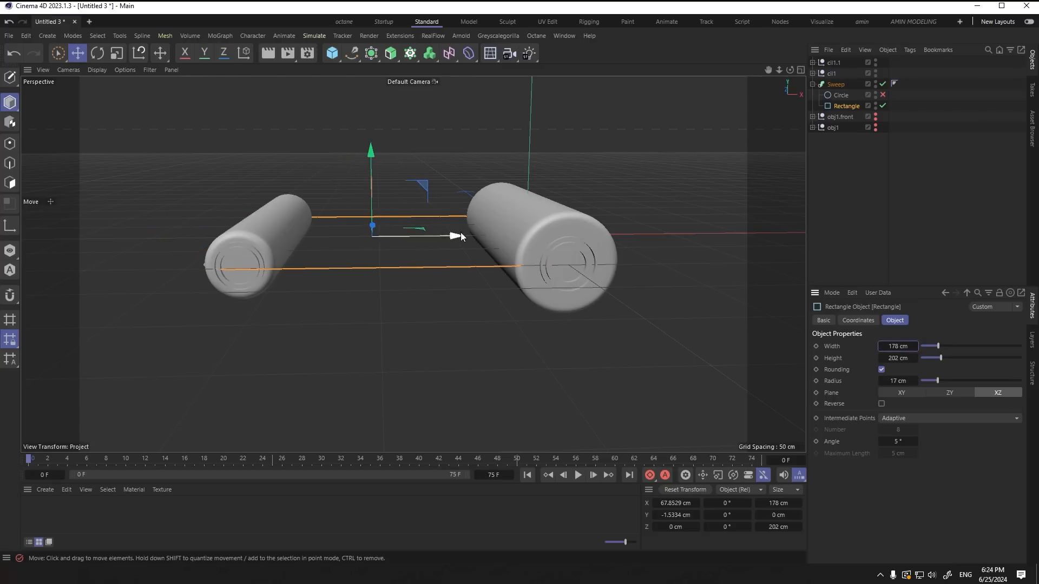
pyautogui.moveTo(460, 236); pyautogui.dragTo(479, 237)
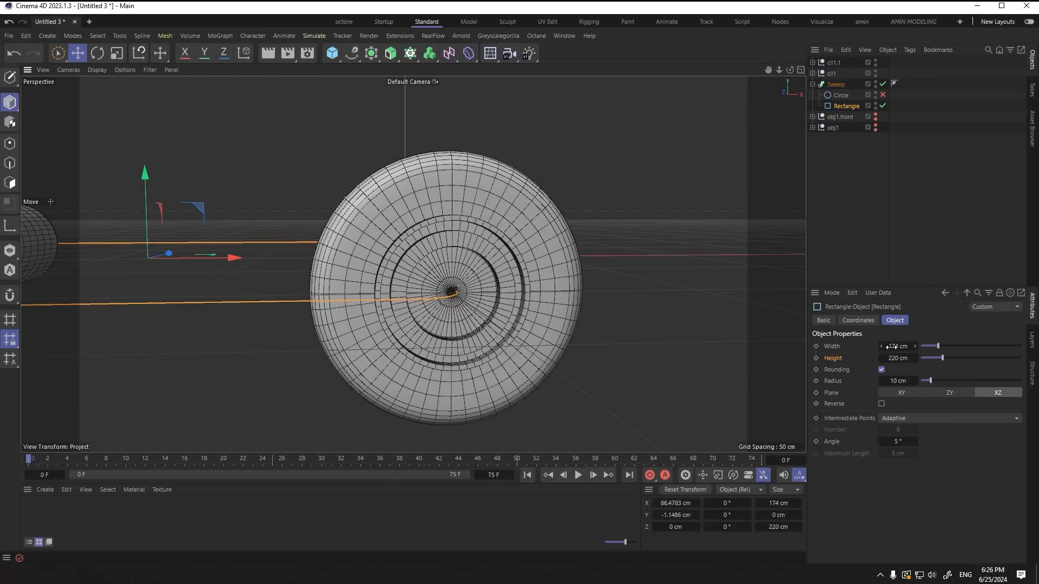
# Step: Set the Rectangle path's width to 172 cm and raise it to about Y -0.63 cm, in line with the end cap centres
pyautogui.click(880, 345)
pyautogui.click(881, 346)
pyautogui.keyDown('alt'); pyautogui.moveTo(218, 267); pyautogui.dragTo(437, 249, button='middle'); pyautogui.keyUp('alt')
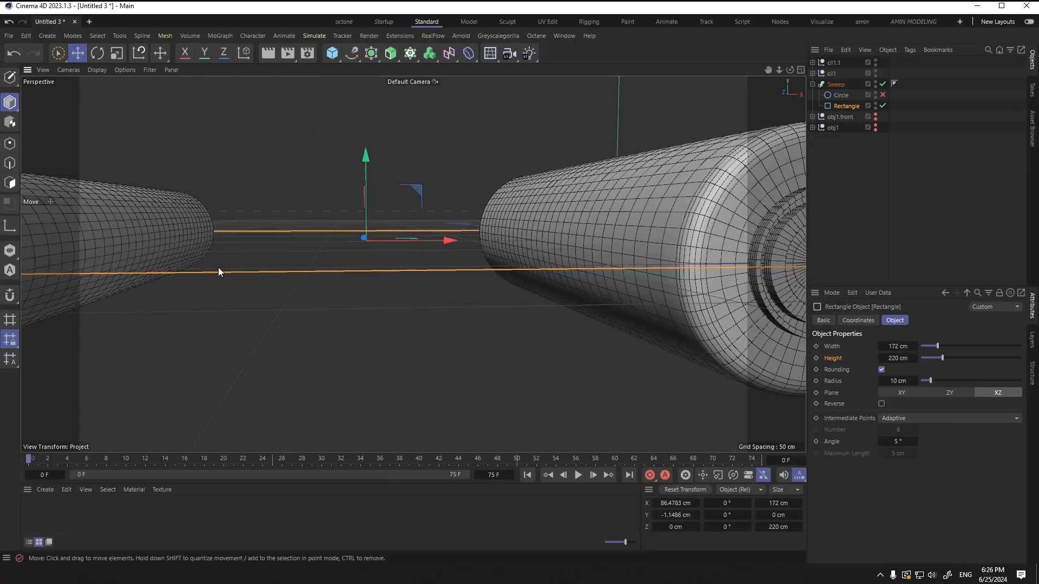
pyautogui.keyDown('alt'); pyautogui.moveTo(219, 268); pyautogui.dragTo(460, 290); pyautogui.keyUp('alt')
pyautogui.moveTo(586, 197); pyautogui.dragTo(583, 188)
pyautogui.scroll(-7, 566, 258)
pyautogui.keyDown('alt'); pyautogui.moveTo(570, 264); pyautogui.dragTo(375, 271, button='middle'); pyautogui.keyUp('alt')
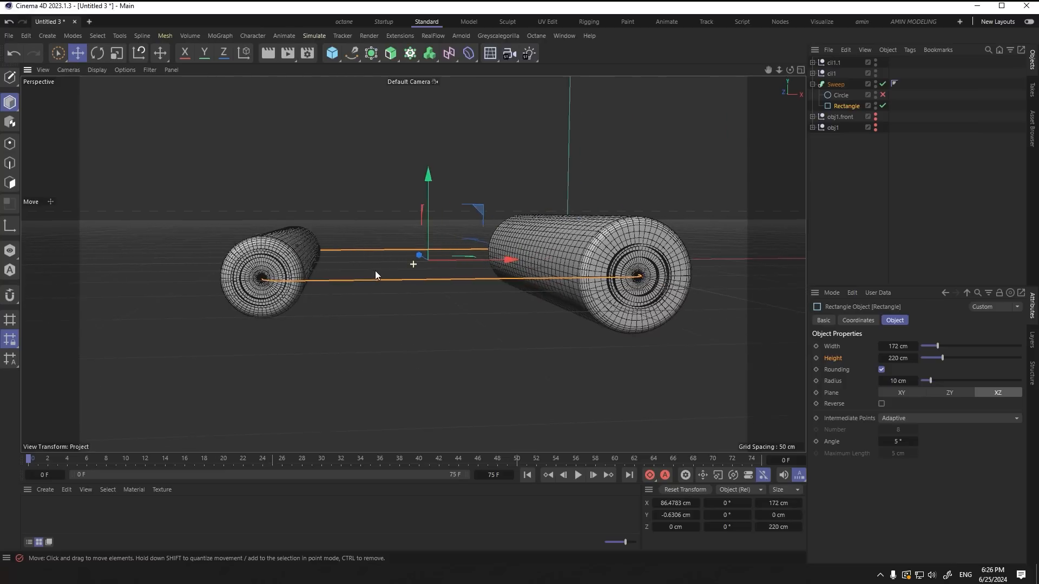
pyautogui.keyDown('alt'); pyautogui.moveTo(376, 271); pyautogui.dragTo(617, 361); pyautogui.keyUp('alt')
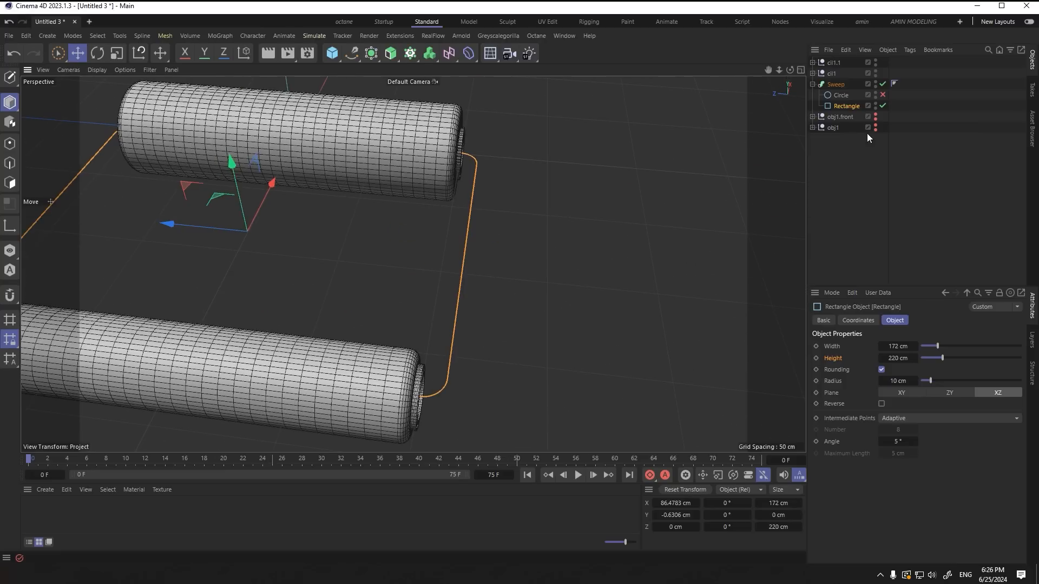
# Step: Enable the Sweep's Circle profile again and unhide the obj1.front and obj1 groups
pyautogui.click(882, 95)
pyautogui.click(812, 85)
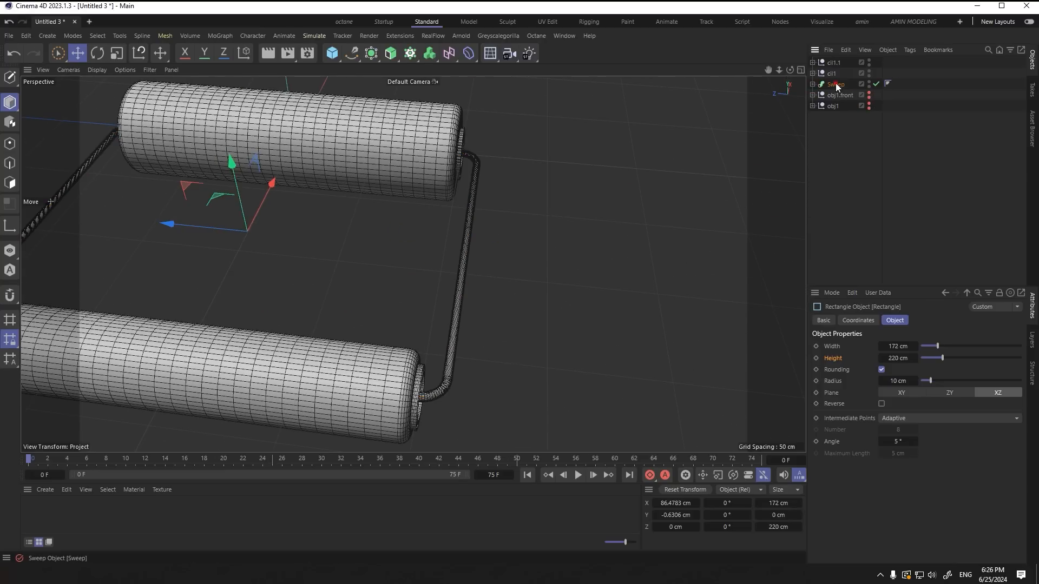
pyautogui.click(836, 84)
pyautogui.click(475, 239)
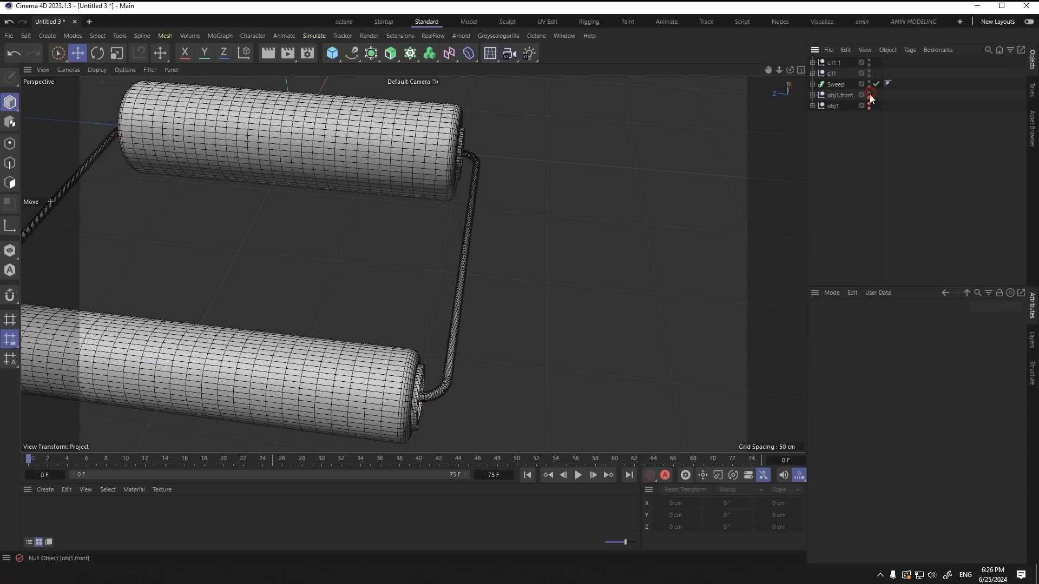
pyautogui.moveTo(869, 94); pyautogui.dragTo(869, 108)
# Step: Group cil1.1, cil1 and the horizontal Sweep under a null named obj.hor
pyautogui.click(840, 84)
pyautogui.keyDown('shift'); pyautogui.click(833, 61); pyautogui.keyUp('shift')
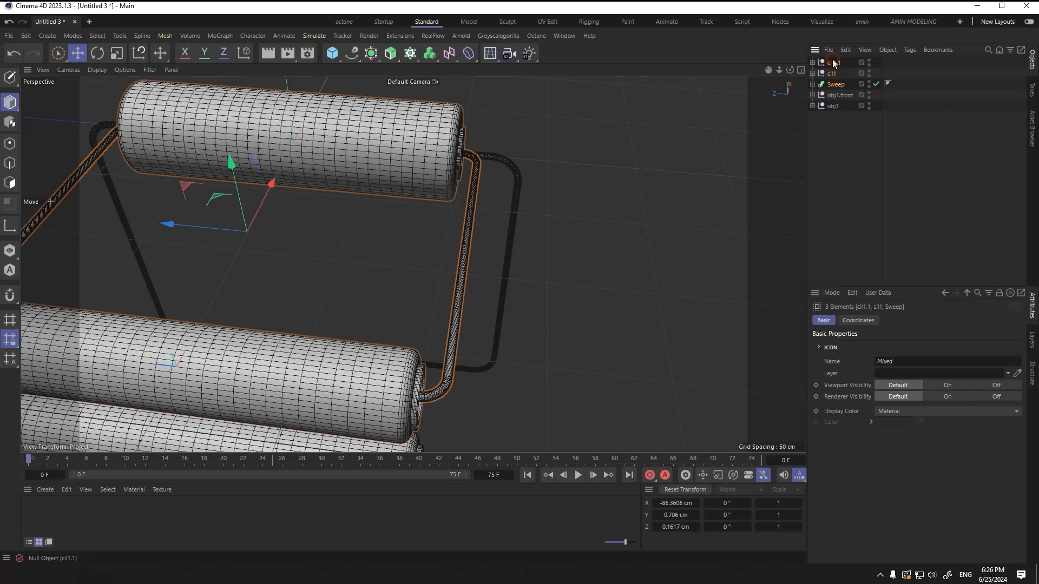
pyautogui.rightClick(834, 63)
pyautogui.click(887, 424)
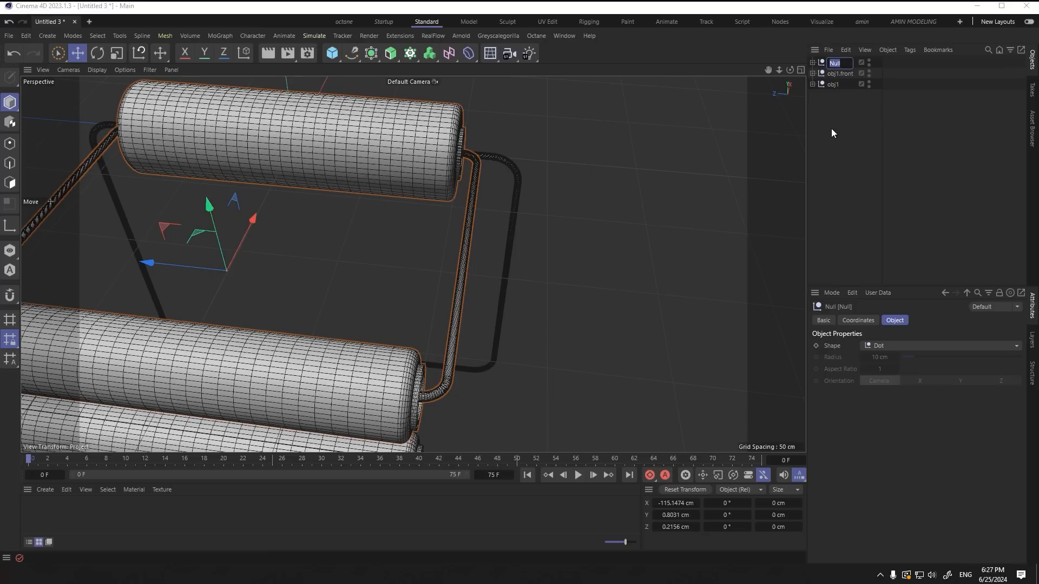
pyautogui.write('obj.hor')
pyautogui.click(831, 128)
# Step: Position obj.hor lower down among the upright frames, at about X -71 cm and Y -97 cm
pyautogui.keyDown('alt'); pyautogui.moveTo(456, 246); pyautogui.dragTo(455, 302, button='right'); pyautogui.keyUp('alt')
pyautogui.keyDown('alt'); pyautogui.moveTo(455, 301); pyautogui.dragTo(346, 192); pyautogui.keyUp('alt')
pyautogui.click(835, 64)
pyautogui.scroll(-5, 401, 335)
pyautogui.keyDown('alt'); pyautogui.moveTo(410, 339); pyautogui.dragTo(378, 260, button='middle'); pyautogui.keyUp('alt')
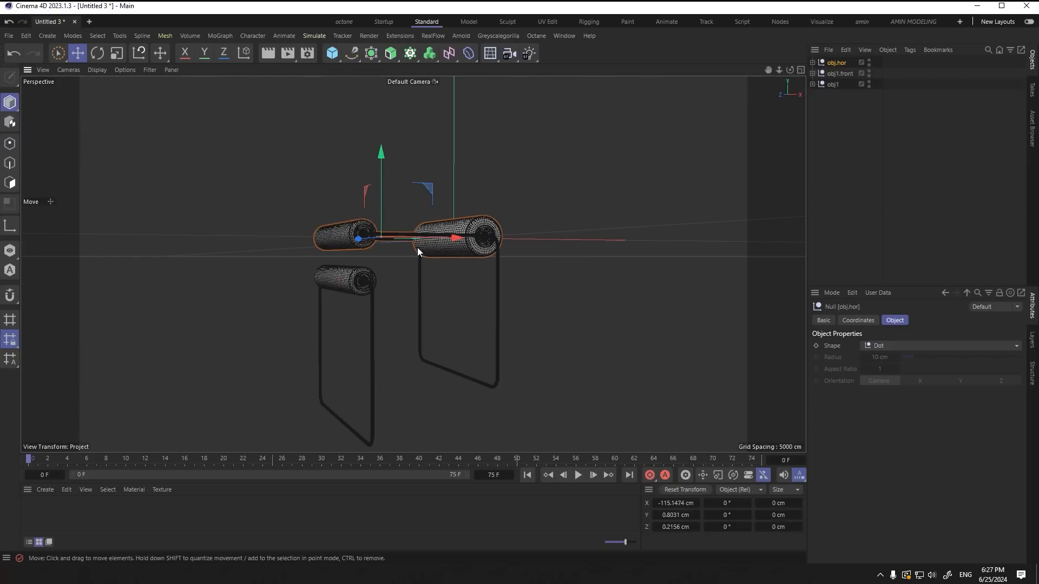
pyautogui.moveTo(456, 238); pyautogui.dragTo(644, 236)
pyautogui.middleClick(623, 254)
pyautogui.middleClick(512, 356)
pyautogui.keyDown('alt'); pyautogui.moveTo(512, 356); pyautogui.dragTo(519, 232, button='middle'); pyautogui.keyUp('alt')
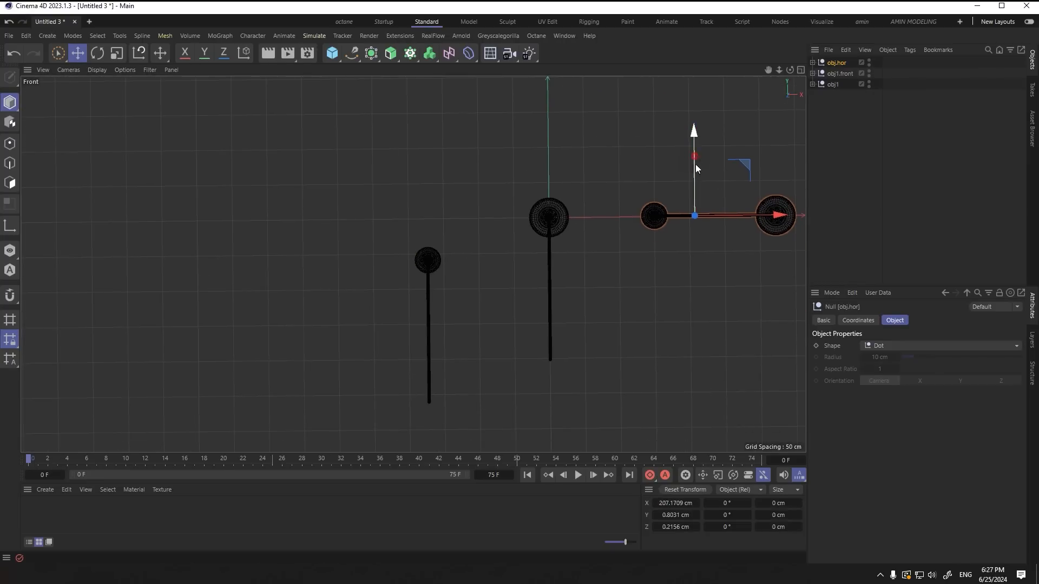
pyautogui.moveTo(696, 164); pyautogui.dragTo(689, 227)
pyautogui.moveTo(775, 283); pyautogui.dragTo(575, 294)
pyautogui.middleClick(480, 320)
pyautogui.middleClick(322, 249)
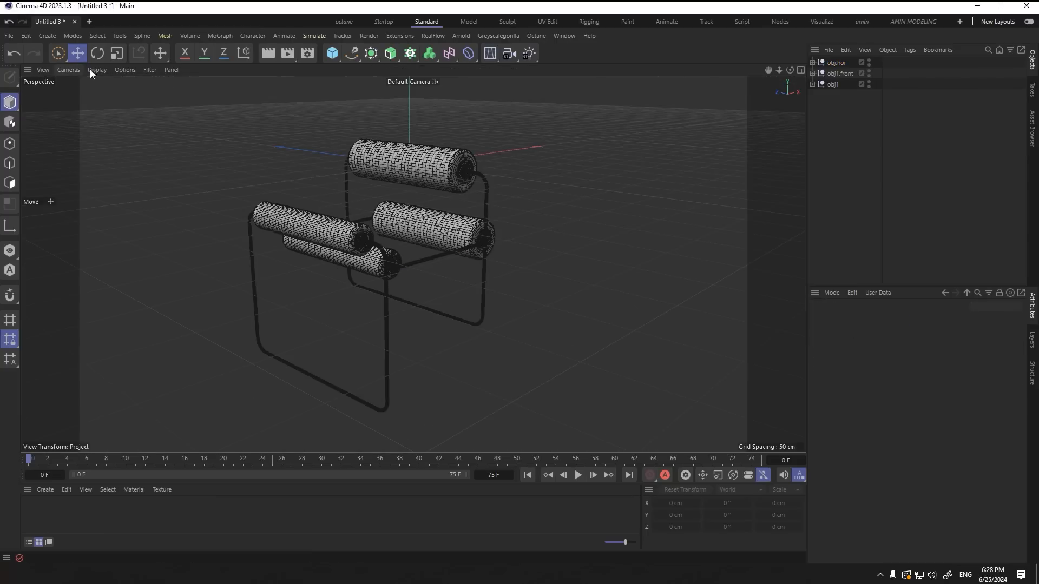
# Step: Switch the perspective view to Gouraud shading without wireframe lines and compare the roller arrangement with the reference image
pyautogui.click(97, 69)
pyautogui.click(124, 102)
pyautogui.press('n')
pyautogui.press('b')
pyautogui.keyDown('alt'); pyautogui.moveTo(395, 228); pyautogui.dragTo(424, 264); pyautogui.keyUp('alt')
pyautogui.hotkey('alt', 'Tab')
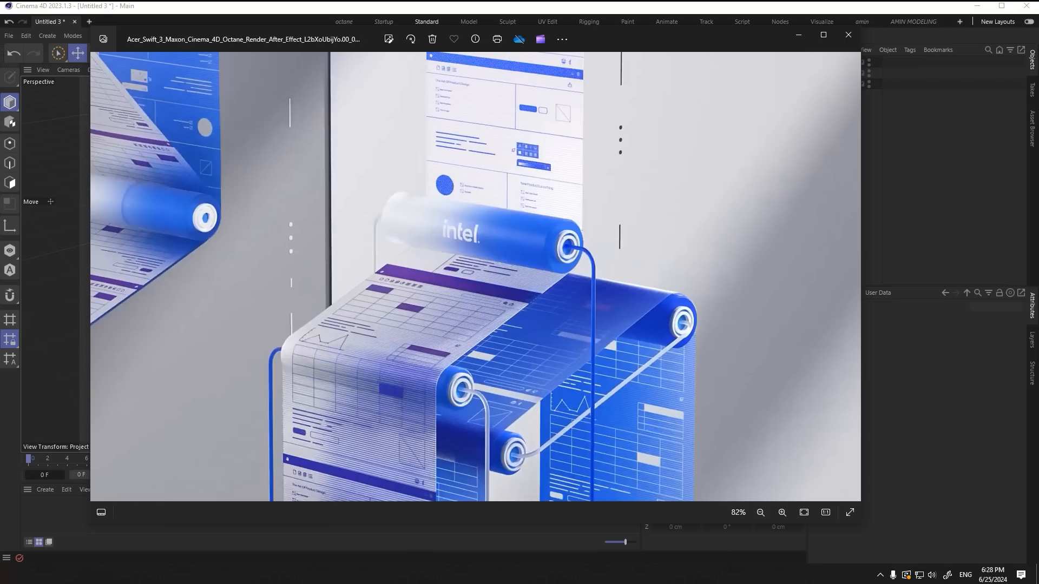
pyautogui.hotkey('alt', 'Tab')
# Step: Hide obj.hor and draw a stepped four-point Bezier spline in the front view, down past the large roller, across, and down past the slim roller
pyautogui.click(890, 63)
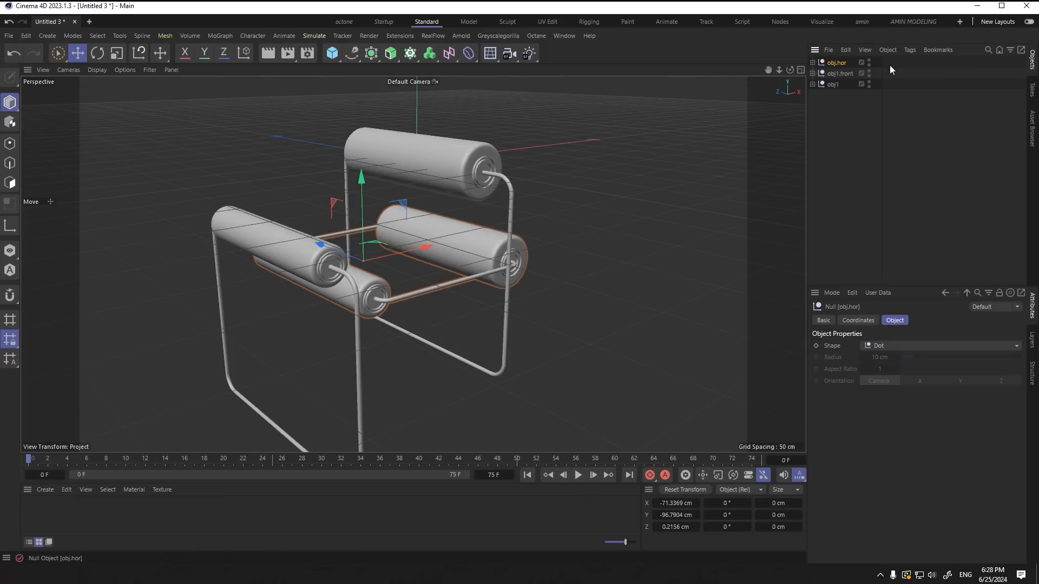
pyautogui.click(869, 62)
pyautogui.press('F4')
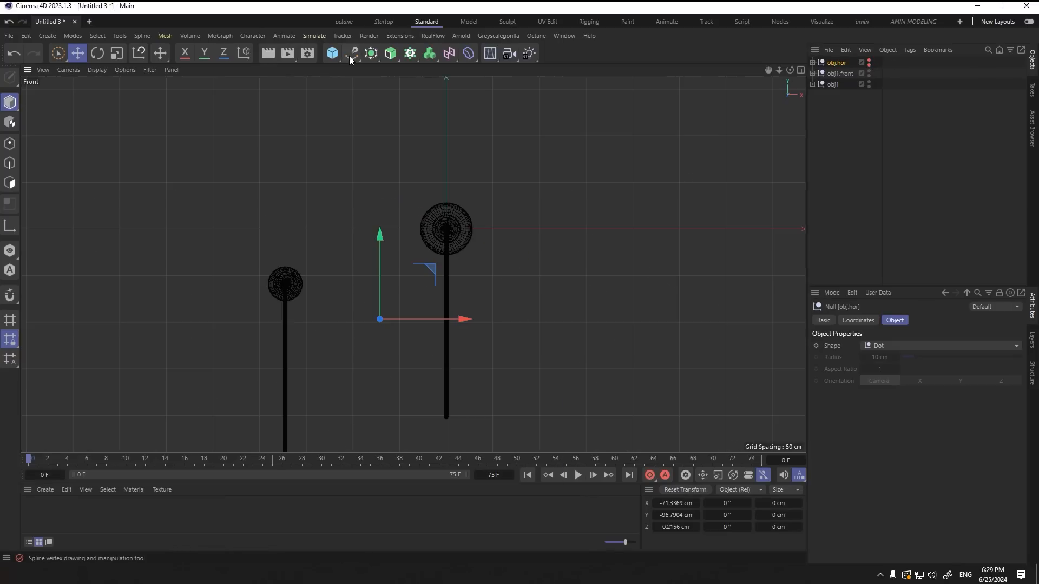
pyautogui.click(351, 56)
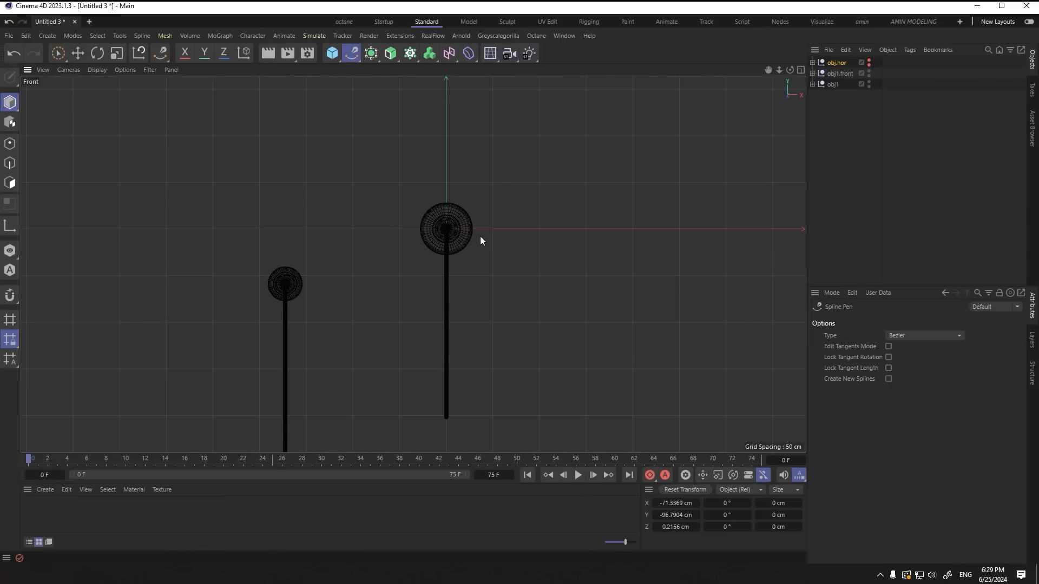
pyautogui.click(476, 88)
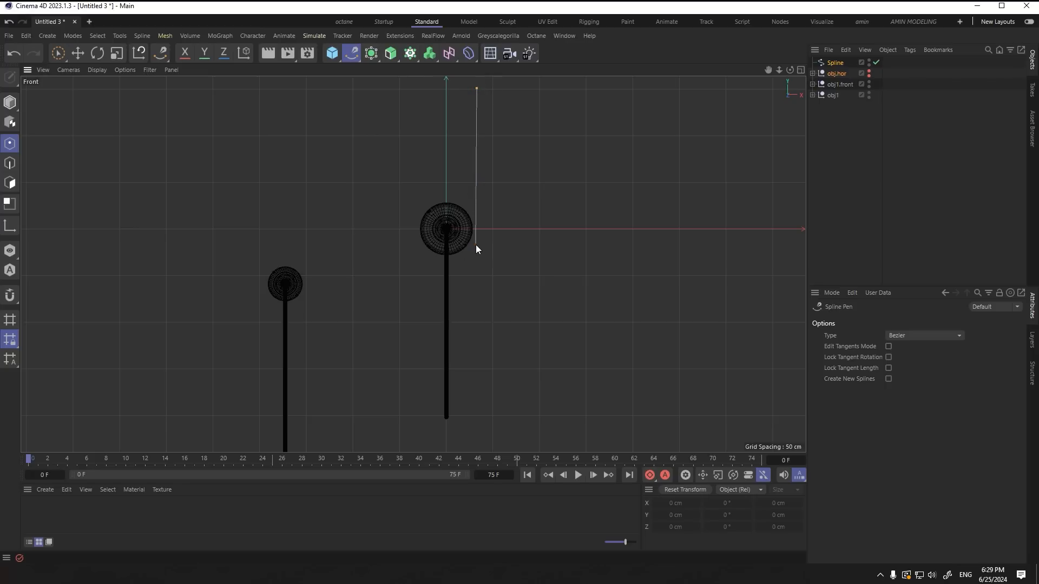
pyautogui.click(476, 261)
pyautogui.click(265, 262)
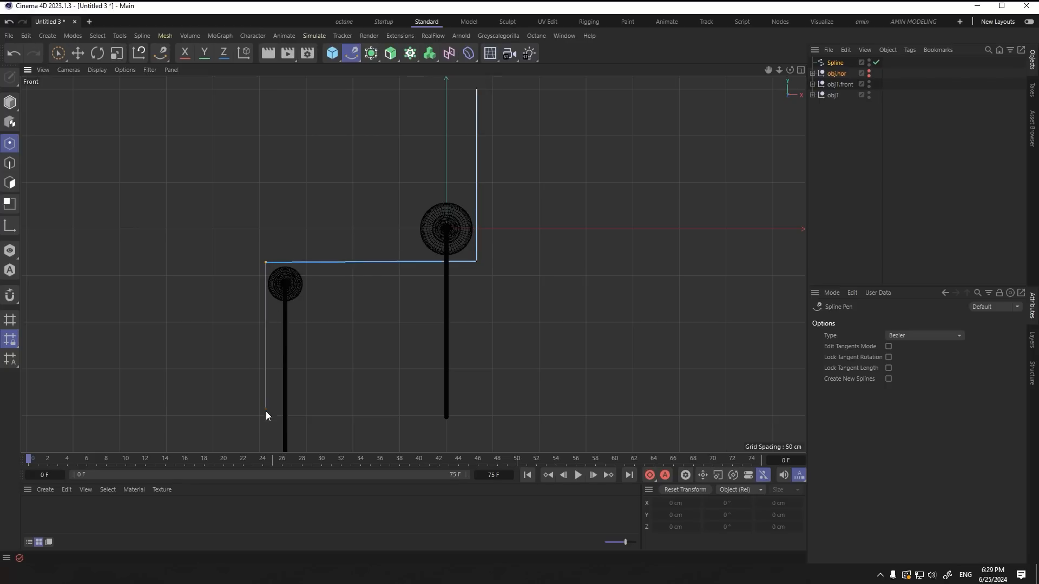
pyautogui.click(266, 412)
pyautogui.hotkey('alt', 'Tab')
pyautogui.hotkey('alt', 'Tab')
# Step: Chamfer the spline's corner beneath the large roller into a curve with a radius of about 46.67 cm
pyautogui.click(78, 53)
pyautogui.click(477, 262)
pyautogui.scroll(4, 476, 258)
pyautogui.rightClick(530, 261)
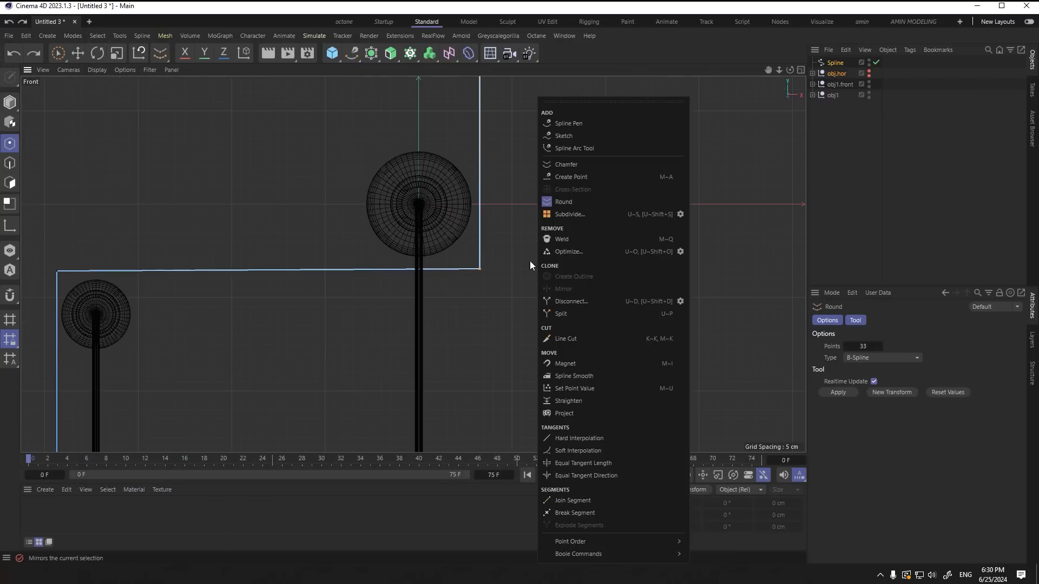
pyautogui.click(583, 167)
pyautogui.moveTo(582, 173); pyautogui.dragTo(584, 173)
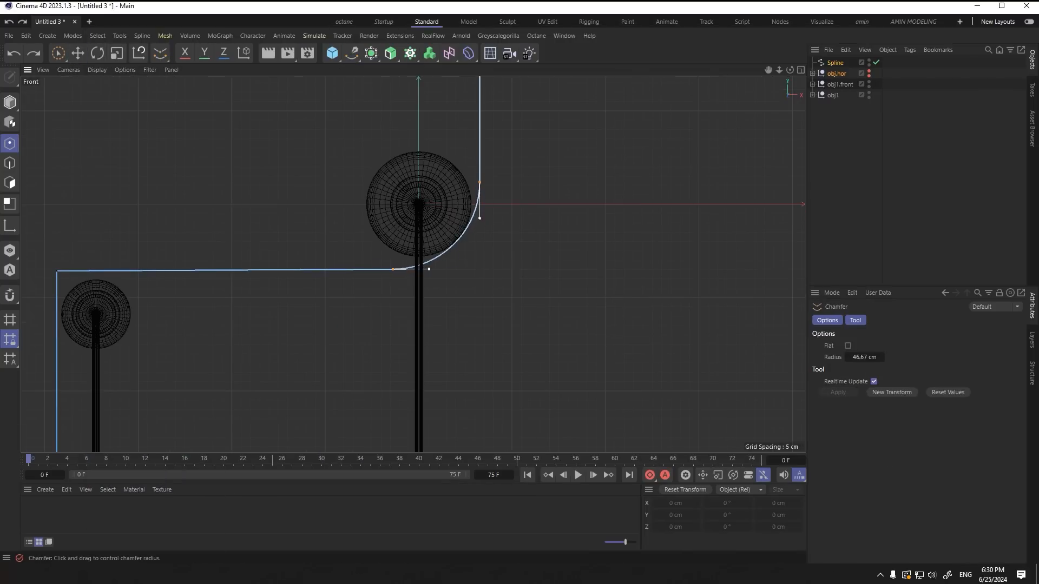
pyautogui.click(78, 53)
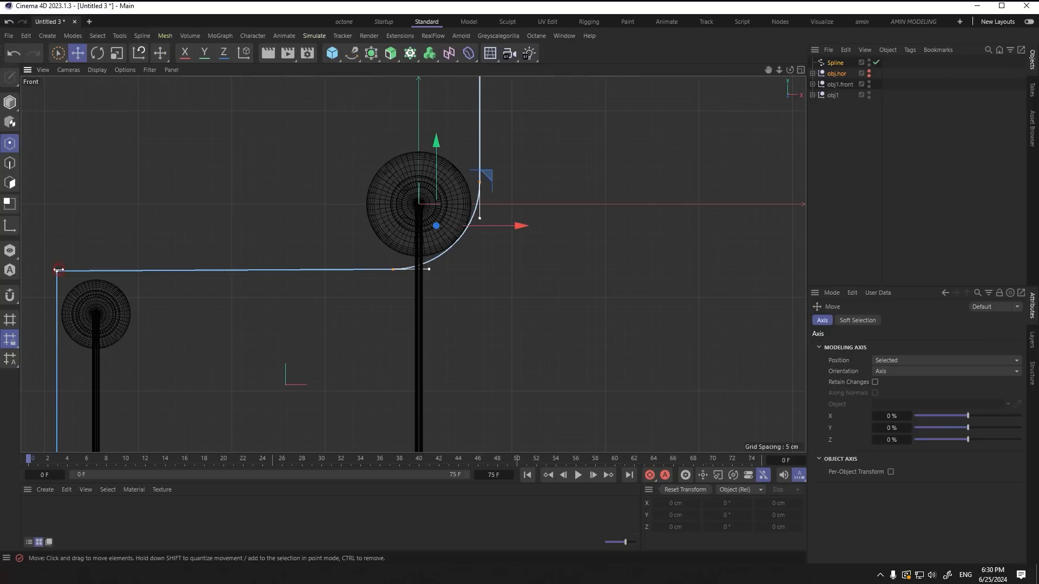
# Step: Chamfer the spline's corner above the slim roller into a curve with a radius of about 27.83 cm
pyautogui.click(57, 270)
pyautogui.rightClick(200, 261)
pyautogui.click(265, 166)
pyautogui.moveTo(265, 171); pyautogui.dragTo(299, 171)
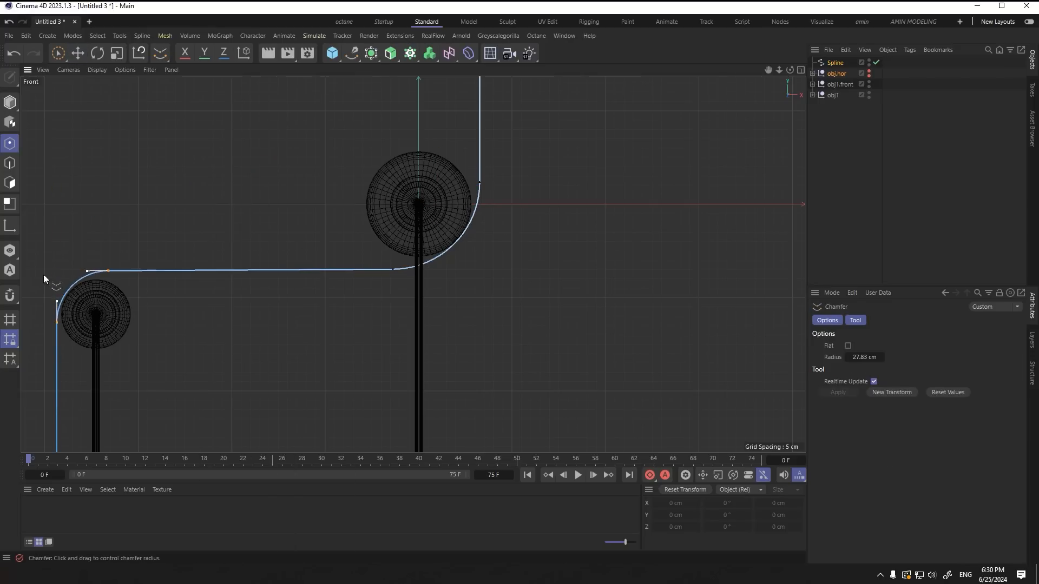
pyautogui.scroll(-5, 381, 262)
pyautogui.keyDown('alt'); pyautogui.moveTo(377, 278); pyautogui.dragTo(358, 370, button='middle'); pyautogui.keyUp('alt')
pyautogui.click(78, 53)
pyautogui.scroll(5, 441, 330)
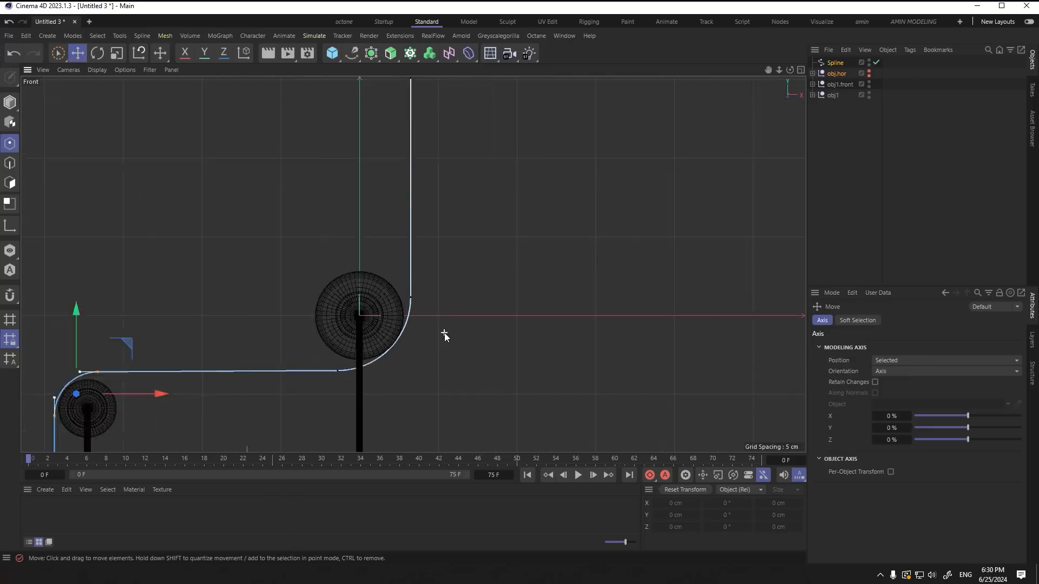
pyautogui.click(404, 290)
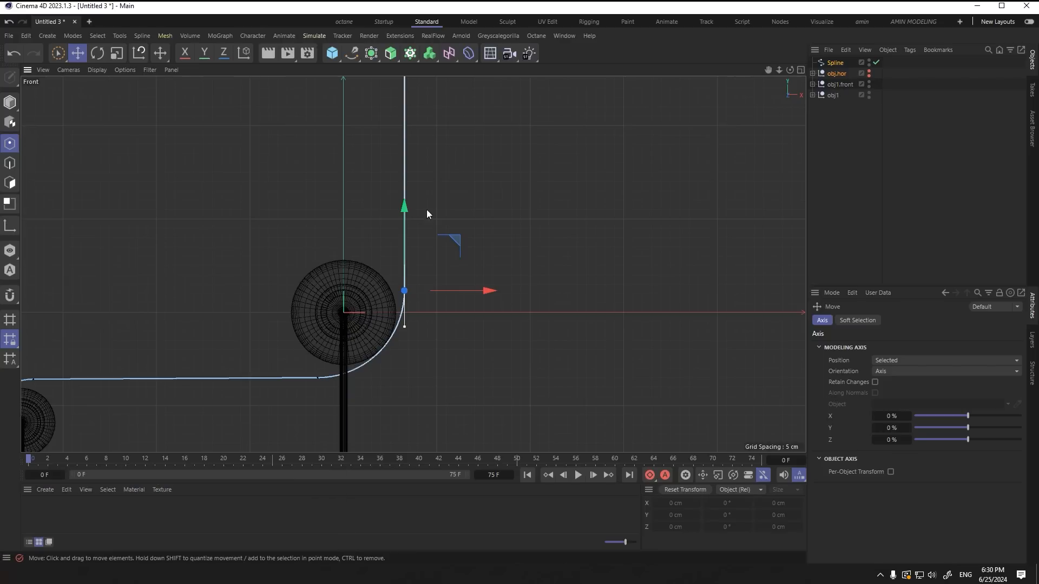
pyautogui.moveTo(427, 209); pyautogui.dragTo(440, 228, button='middle')
pyautogui.keyDown('shift'); pyautogui.click(388, 155); pyautogui.keyUp('shift')
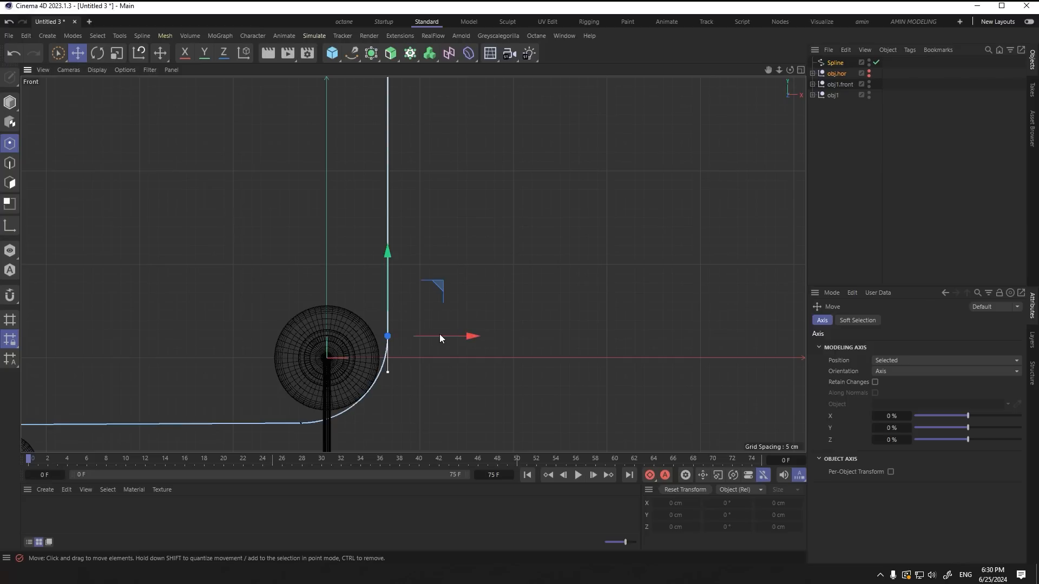
pyautogui.moveTo(439, 335); pyautogui.dragTo(441, 336)
pyautogui.moveTo(388, 369); pyautogui.dragTo(388, 369)
pyautogui.hotkey('ctrl', 'z')
pyautogui.hotkey('ctrl', 'z')
pyautogui.scroll(-2, 463, 242)
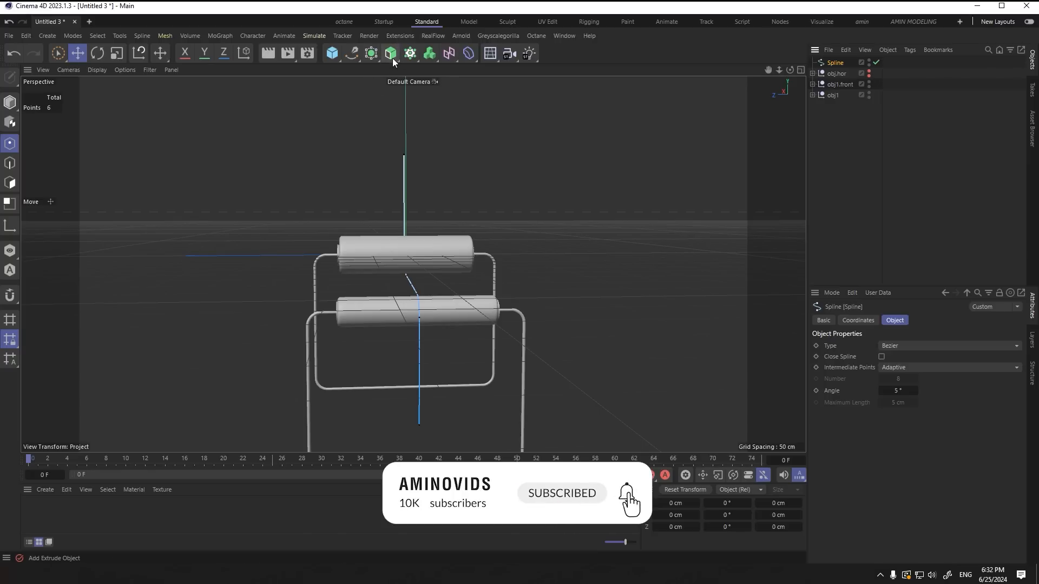
# Step: Add an Extrude object and nest the paper spline inside it to turn the path into a sheet
pyautogui.click(391, 54)
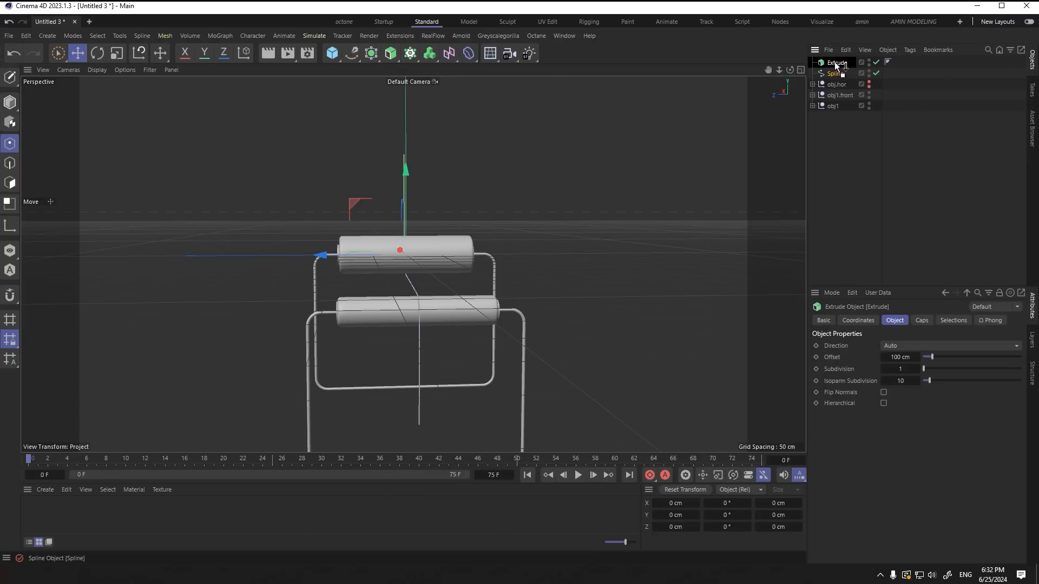
pyautogui.moveTo(834, 61); pyautogui.dragTo(837, 64)
pyautogui.keyDown('alt'); pyautogui.moveTo(439, 265); pyautogui.dragTo(422, 319); pyautogui.keyUp('alt')
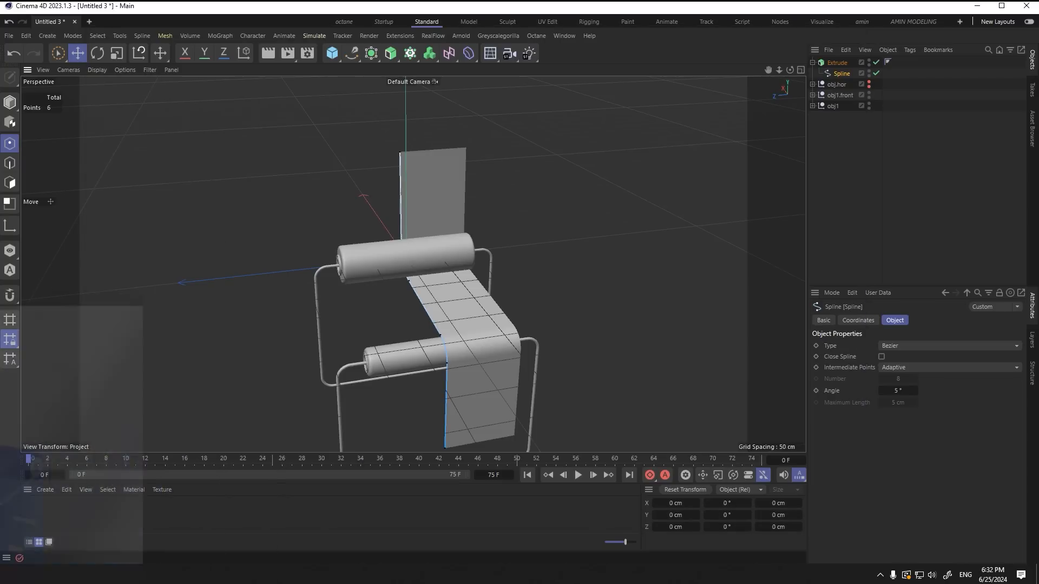
# Step: Set the Extrude's offset to 167 cm and shift it along Z to about 79 cm, centring the sheet on the rollers
pyautogui.click(836, 64)
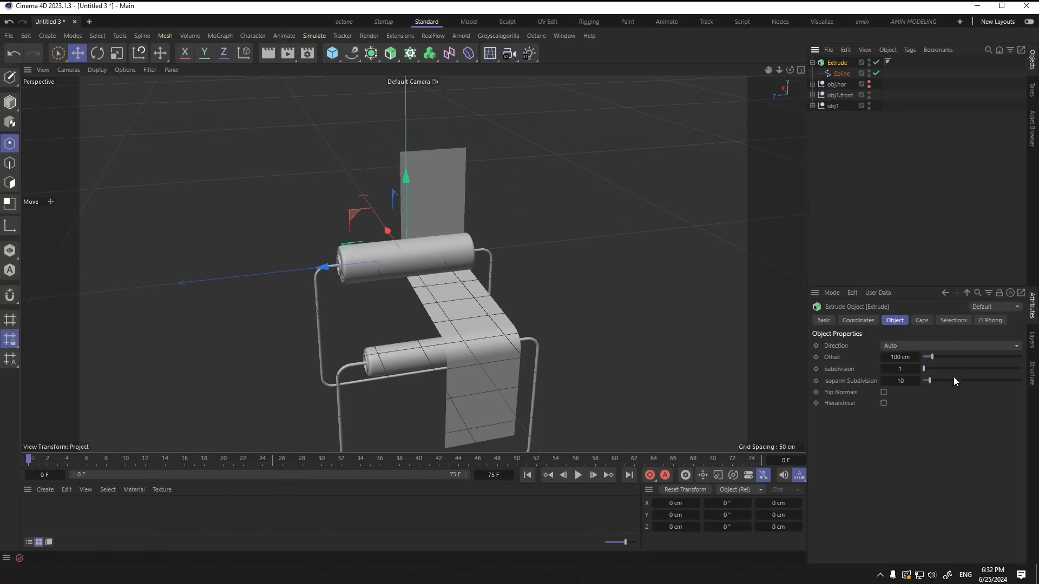
pyautogui.moveTo(895, 359); pyautogui.dragTo(916, 359)
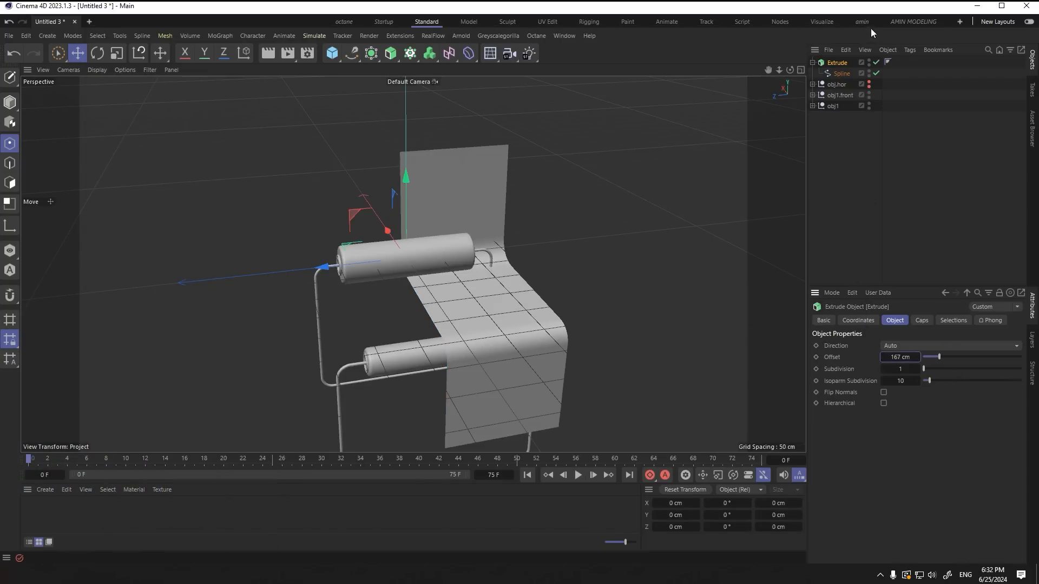
pyautogui.moveTo(321, 267); pyautogui.dragTo(271, 275)
pyautogui.scroll(10, 452, 278)
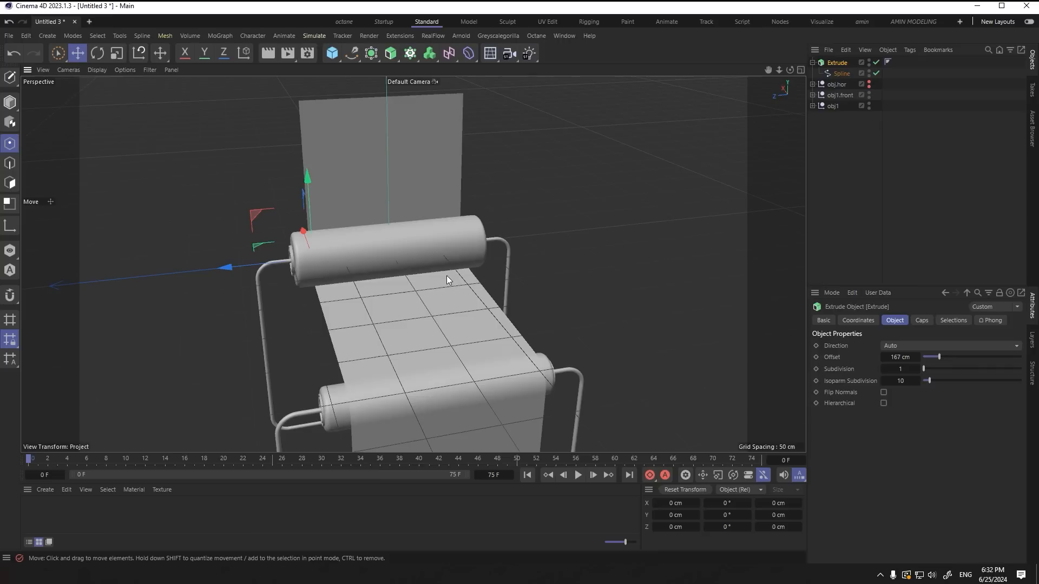
# Step: Display the perspective view in Gouraud shading with lines and set the Extrude's subdivision to 33
pyautogui.click(97, 70)
pyautogui.click(116, 96)
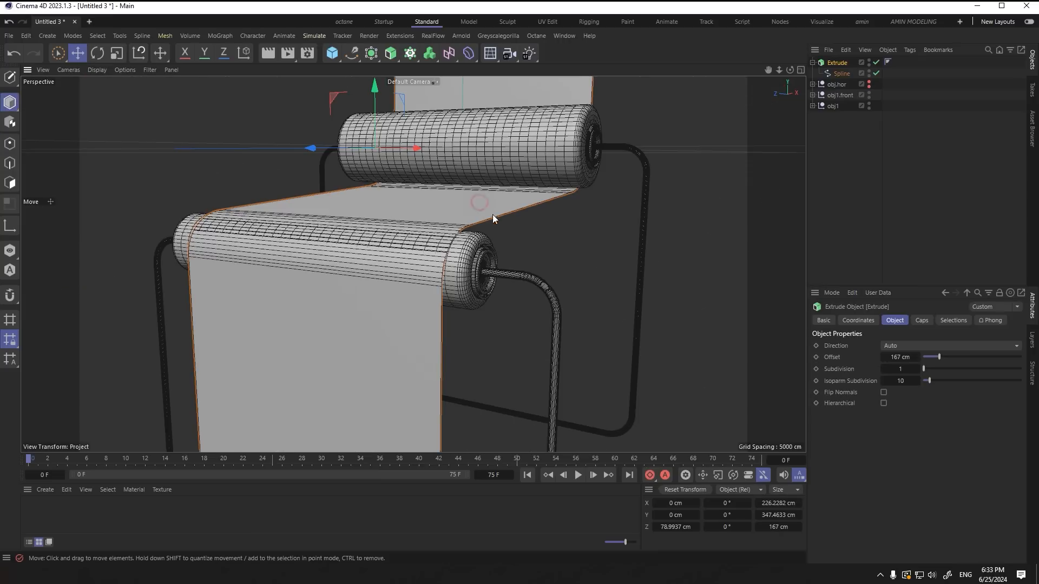
pyautogui.moveTo(903, 369); pyautogui.dragTo(920, 370)
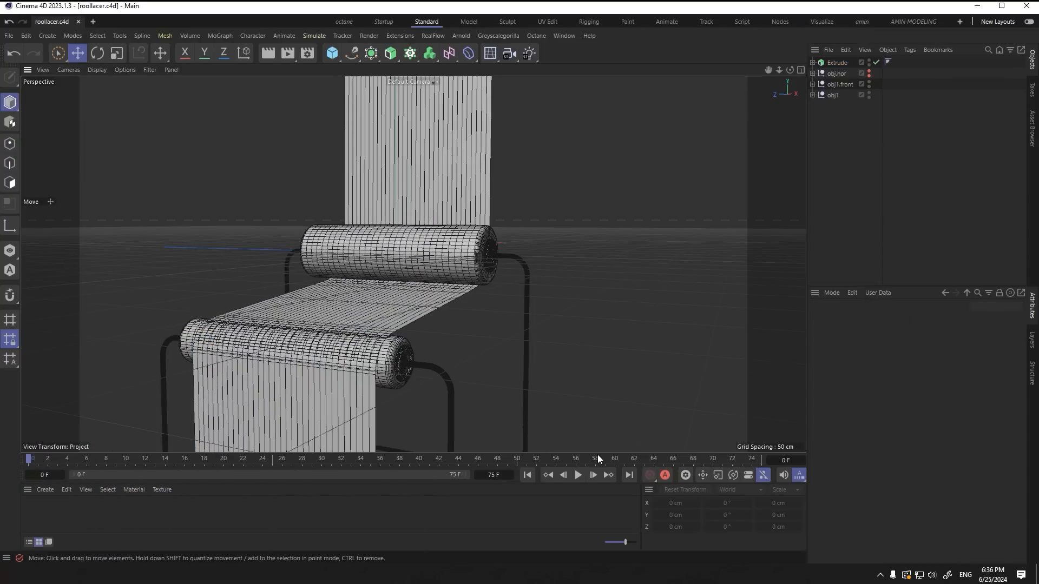
# Step: Wrap the Extrude in a Cloth Surface object as its parent
pyautogui.click(489, 230)
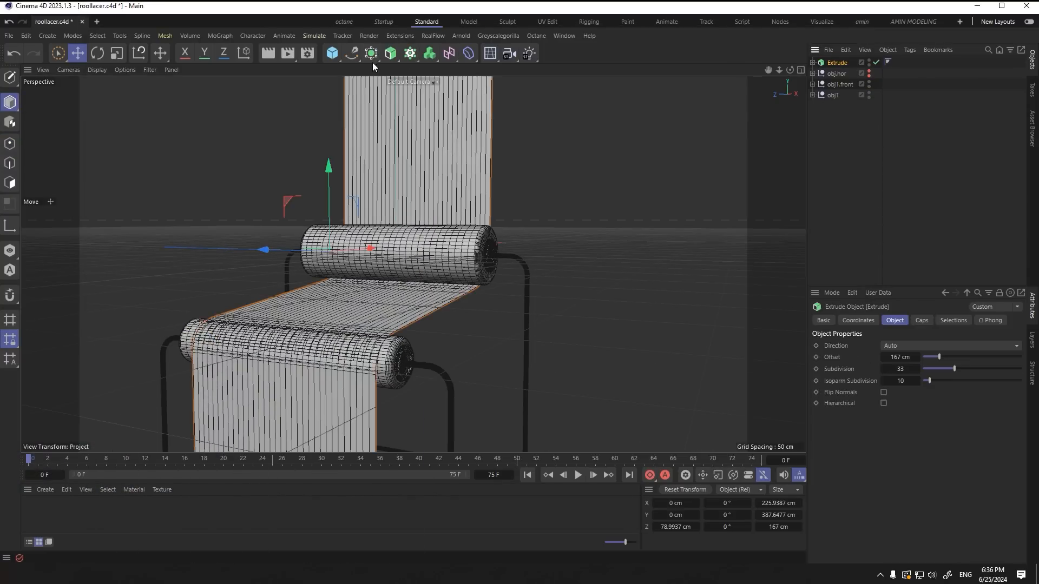
pyautogui.click(370, 58)
pyautogui.keyDown('alt'); pyautogui.click(503, 71); pyautogui.keyUp('alt')
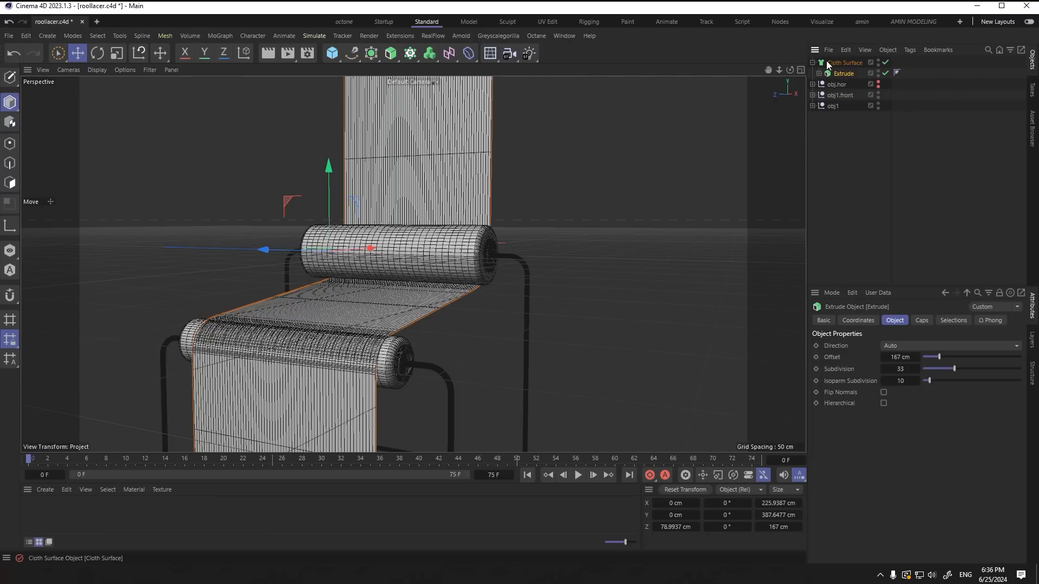
# Step: Enable Limit on the Cloth Surface and set its thickness to -0.37 cm
pyautogui.click(828, 64)
pyautogui.click(863, 370)
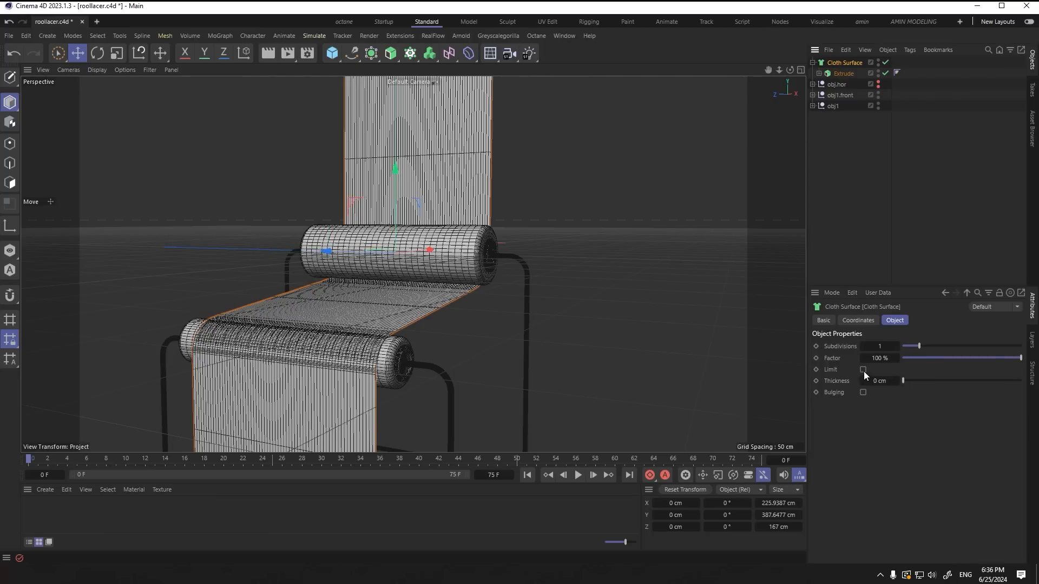
pyautogui.scroll(5, 420, 335)
pyautogui.scroll(3, 372, 336)
pyautogui.keyDown('alt'); pyautogui.moveTo(374, 344); pyautogui.dragTo(295, 318); pyautogui.keyUp('alt')
pyautogui.moveTo(882, 381); pyautogui.dragTo(871, 381)
pyautogui.moveTo(896, 381); pyautogui.dragTo(862, 393)
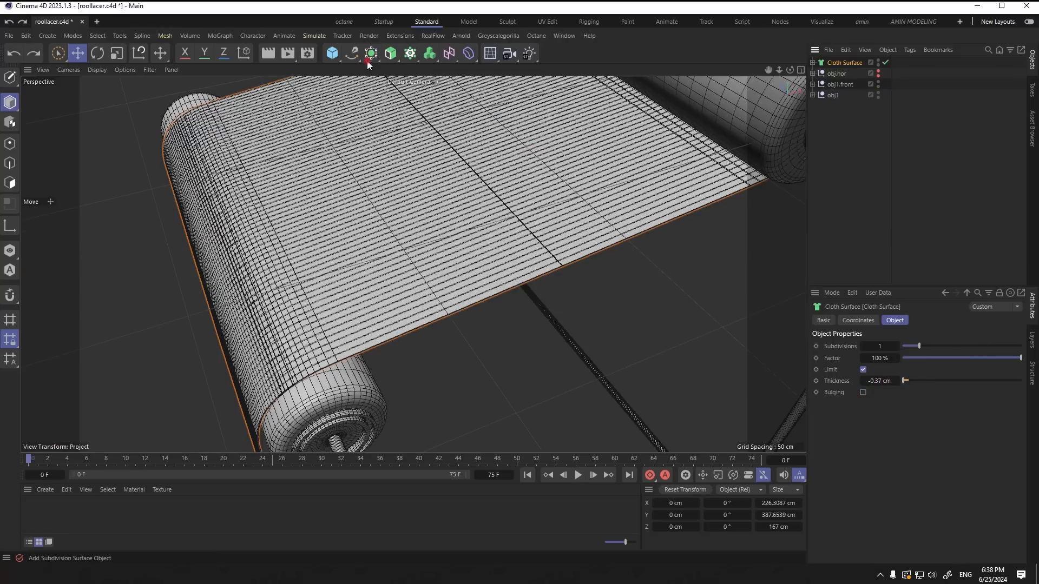
# Step: Add a Remesh object and place the Cloth Surface inside it
pyautogui.click(370, 55)
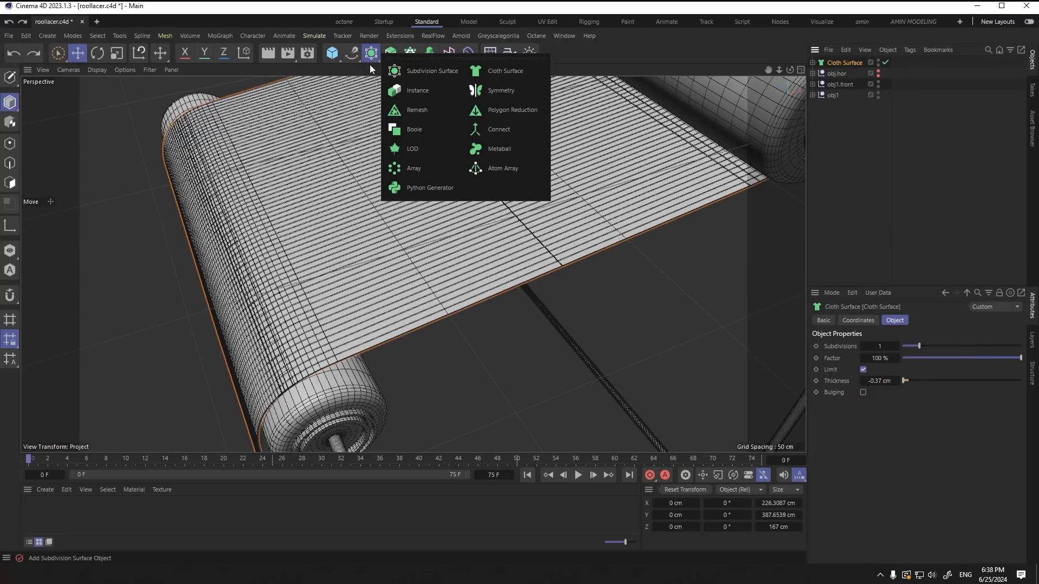
pyautogui.click(397, 108)
pyautogui.moveTo(833, 62); pyautogui.dragTo(835, 63)
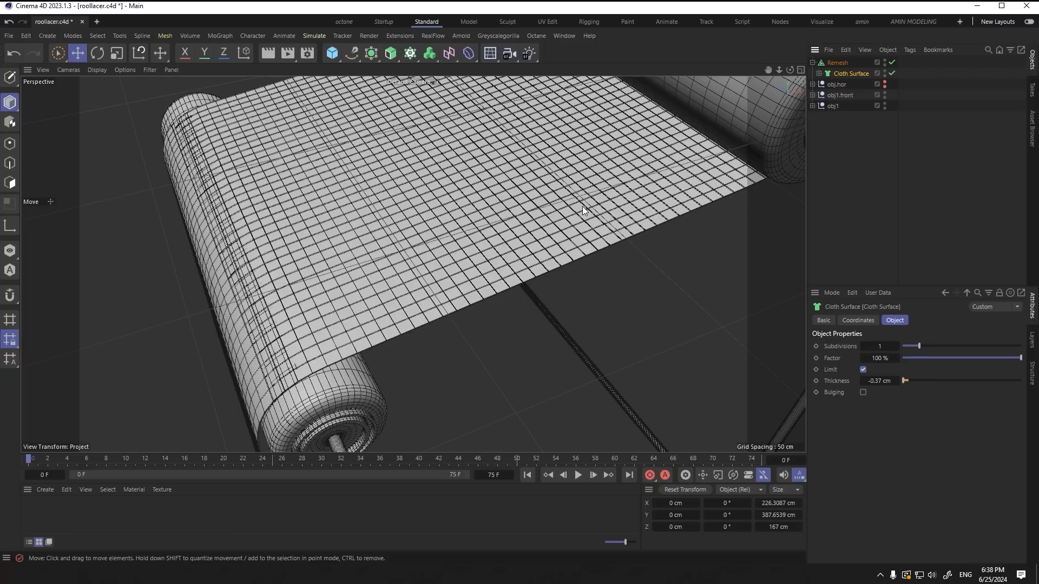
# Step: Raise the Remesh object's mesh density to 500% for a fine, even paper mesh
pyautogui.click(838, 63)
pyautogui.moveTo(944, 368); pyautogui.dragTo(998, 370)
pyautogui.keyDown('alt'); pyautogui.moveTo(409, 313); pyautogui.dragTo(547, 259); pyautogui.keyUp('alt')
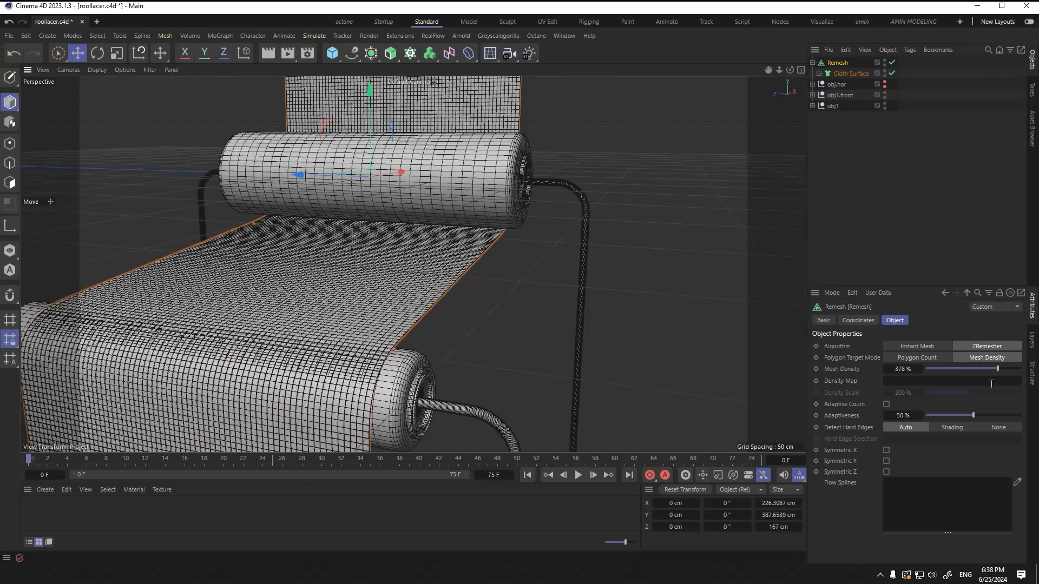
pyautogui.moveTo(997, 369); pyautogui.dragTo(1022, 372)
pyautogui.keyDown('alt'); pyautogui.moveTo(394, 309); pyautogui.dragTo(359, 245); pyautogui.keyUp('alt')
pyautogui.click(812, 63)
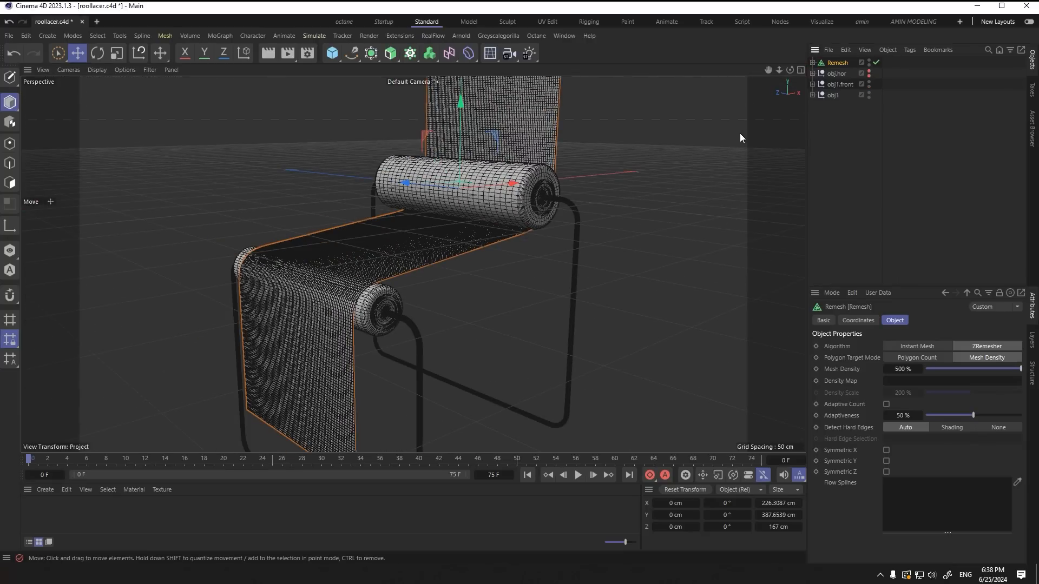
# Step: Add a Collision deformer and nest it in the Cloth Surface, above the Extrude
pyautogui.click(739, 133)
pyautogui.keyDown('alt'); pyautogui.moveTo(458, 245); pyautogui.dragTo(453, 217); pyautogui.keyUp('alt')
pyautogui.click(446, 233)
pyautogui.keyDown('shift'); pyautogui.click(383, 327); pyautogui.keyUp('shift')
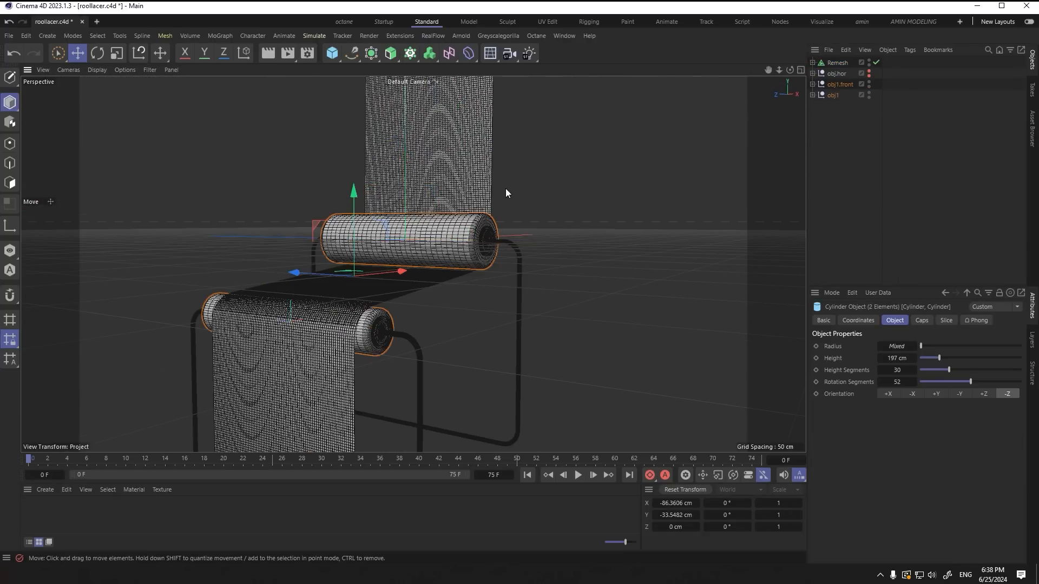
pyautogui.click(473, 57)
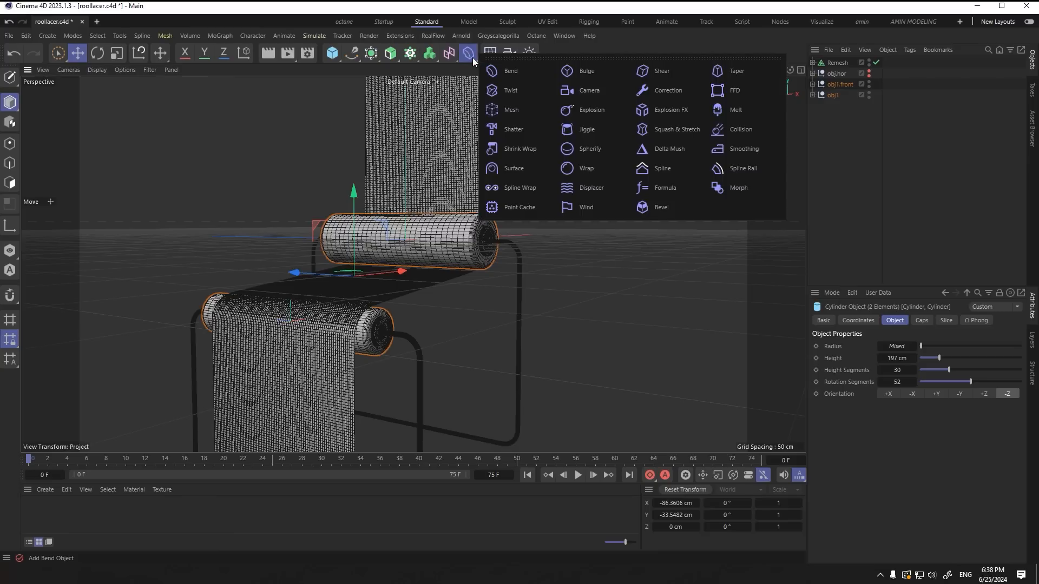
pyautogui.click(731, 131)
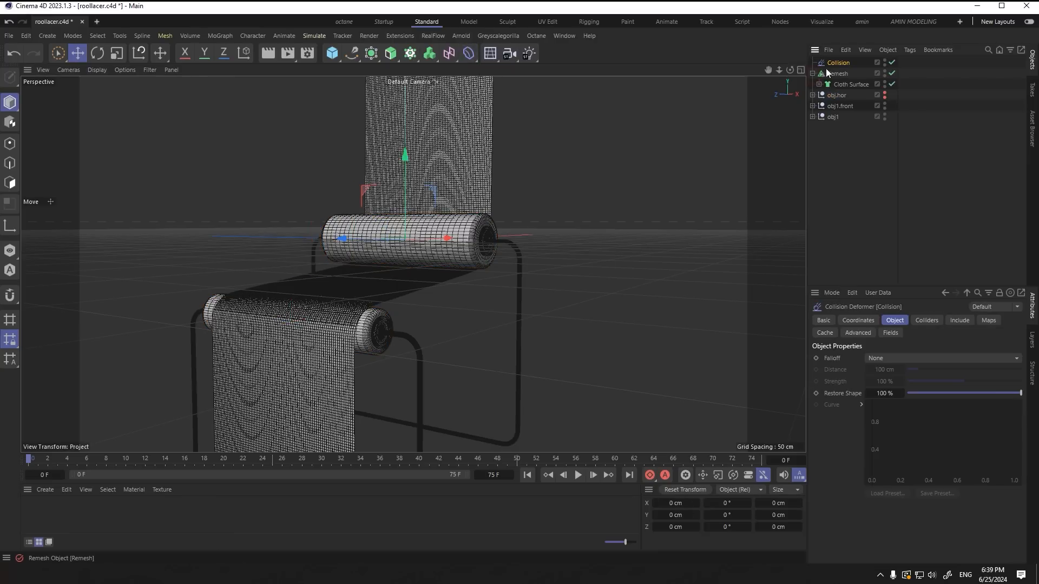
pyautogui.moveTo(840, 85); pyautogui.dragTo(839, 85)
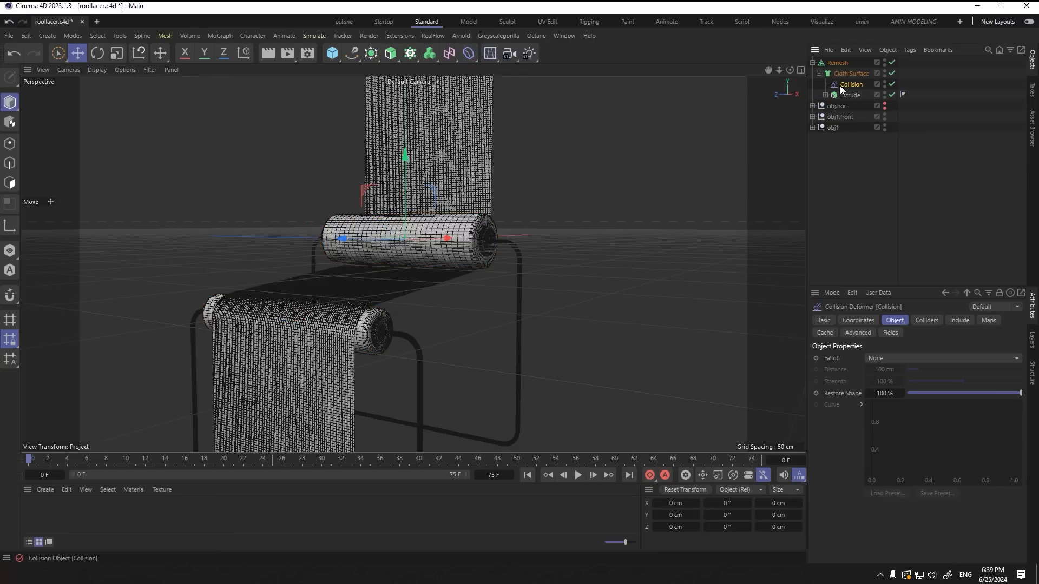
# Step: Add the large roller's Cylinder from obj1 to the Collision deformer's collider objects
pyautogui.click(819, 73)
pyautogui.click(926, 320)
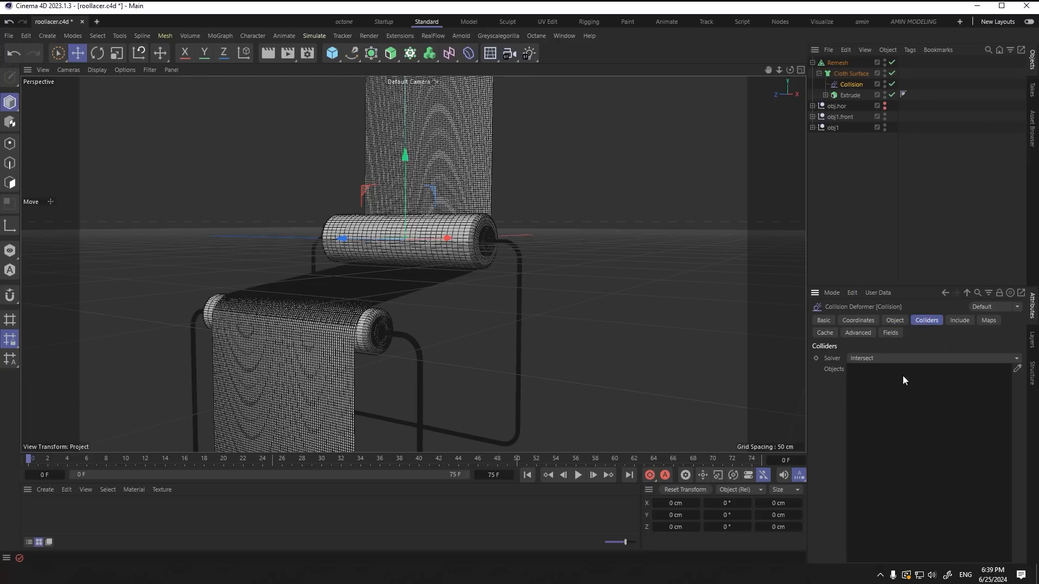
pyautogui.click(370, 345)
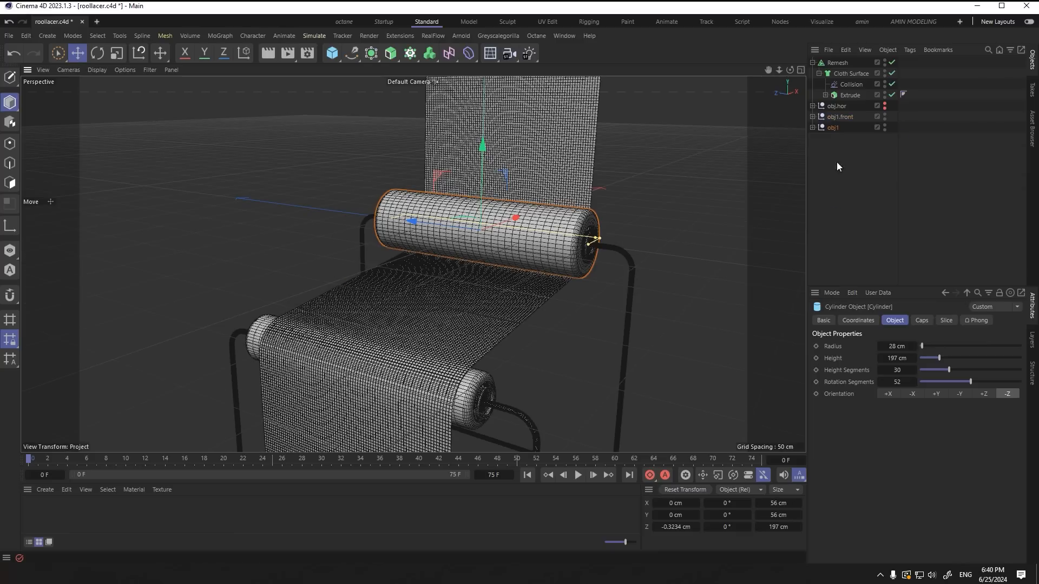
pyautogui.press('s')
pyautogui.click(851, 85)
pyautogui.moveTo(851, 204); pyautogui.dragTo(878, 370)
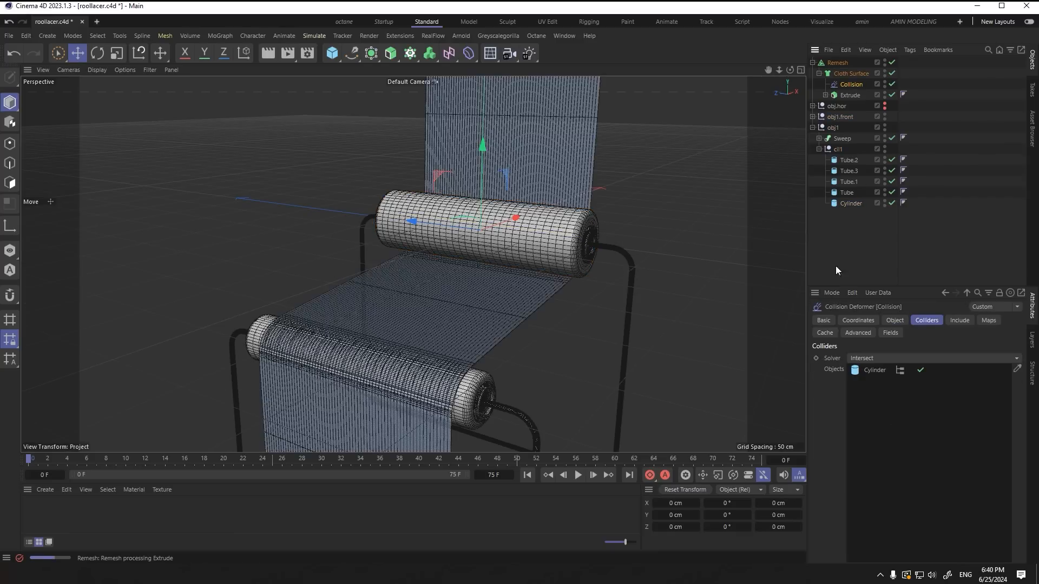
# Step: Add the slim roller's Cylinder from obj1.front to the colliders and collapse the Remesh and obj1.front hierarchies
pyautogui.click(472, 393)
pyautogui.press('s')
pyautogui.click(851, 84)
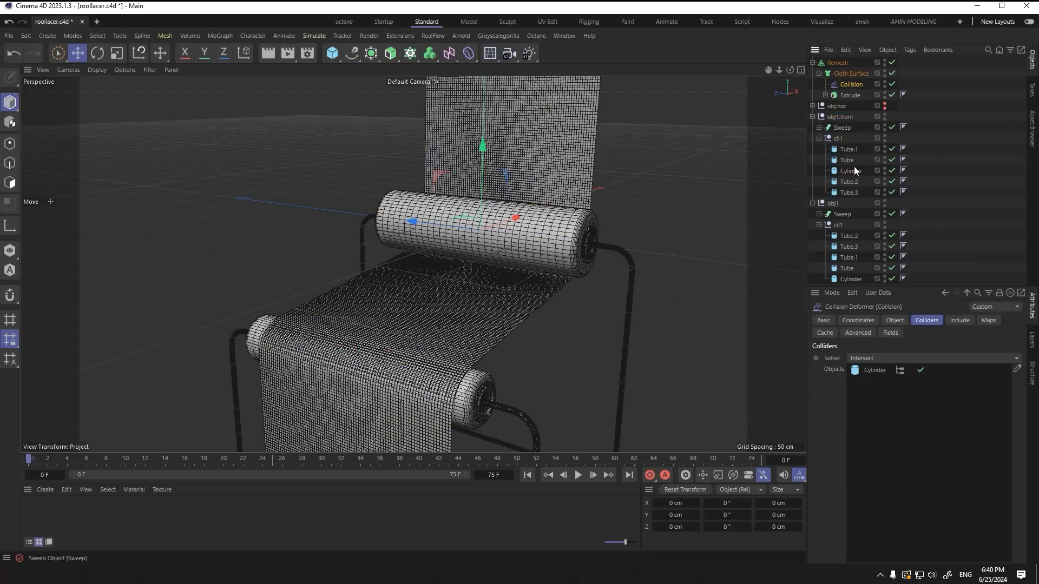
pyautogui.moveTo(851, 171); pyautogui.dragTo(876, 397)
pyautogui.click(812, 62)
pyautogui.click(812, 84)
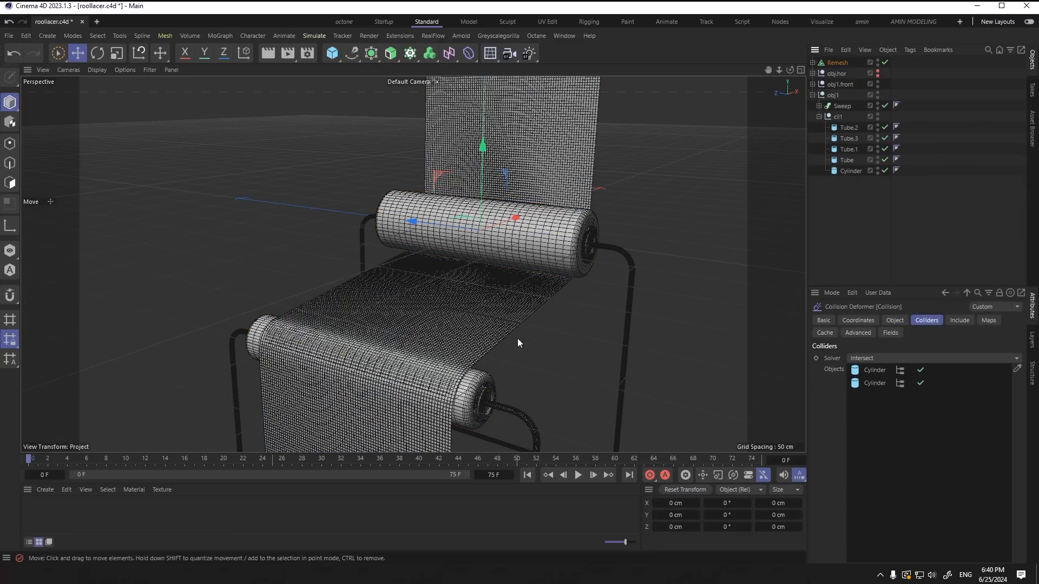
# Step: Try lowering the large roller's inner group in obj1 to test how the paper reacts to the collision
pyautogui.keyDown('alt'); pyautogui.moveTo(518, 339); pyautogui.dragTo(427, 303); pyautogui.keyUp('alt')
pyautogui.click(381, 358)
pyautogui.moveTo(319, 264)
pyautogui.mouseDown()
pyautogui.moveTo(320, 250)
pyautogui.moveTo(312, 272)
pyautogui.mouseUp()
pyautogui.click(339, 280)
pyautogui.keyDown('alt'); pyautogui.moveTo(343, 352); pyautogui.dragTo(374, 338); pyautogui.keyUp('alt')
pyautogui.click(531, 244)
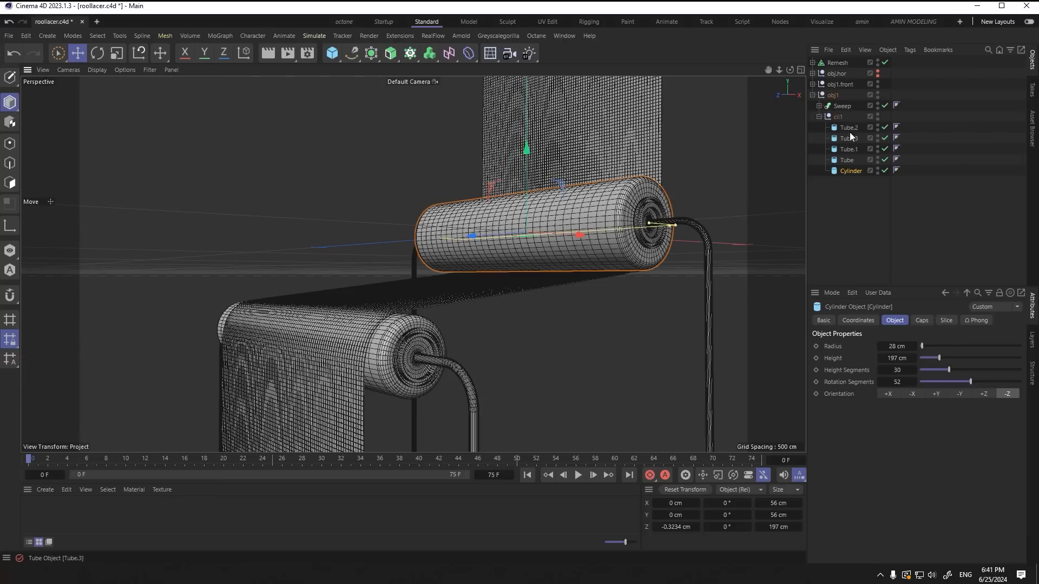
pyautogui.click(838, 117)
pyautogui.moveTo(527, 150); pyautogui.dragTo(543, 181)
pyautogui.hotkey('ctrl', 'z')
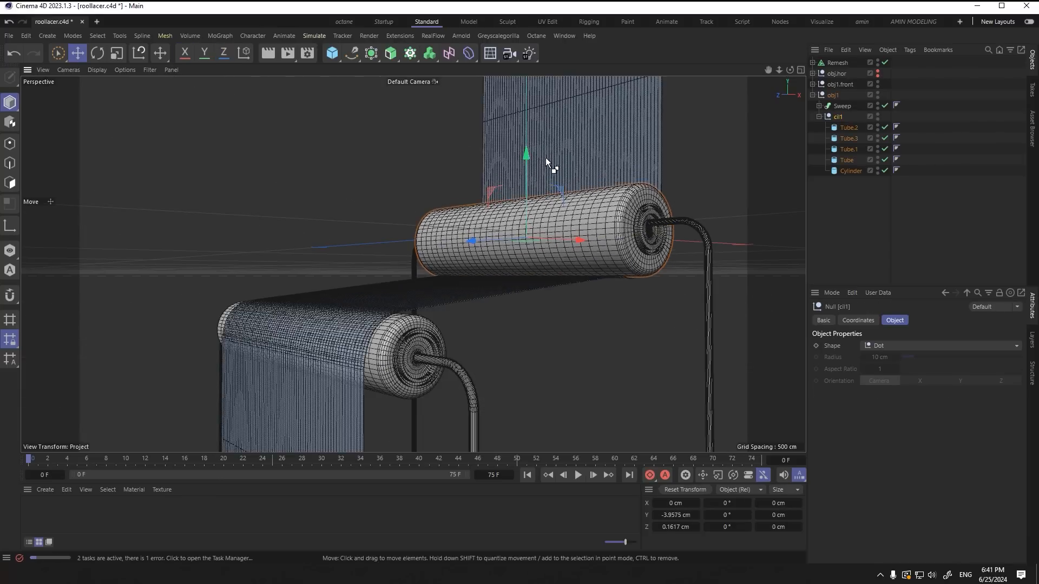
# Step: Move the Collision deformer directly under Remesh, placing it above the Cloth Surface
pyautogui.click(812, 63)
pyautogui.moveTo(845, 85); pyautogui.dragTo(834, 68)
pyautogui.click(819, 84)
# Step: Lower the large roller's inner group in obj1 slightly toward the paper to test the collision again
pyautogui.moveTo(529, 155)
pyautogui.mouseDown()
pyautogui.moveTo(530, 165)
pyautogui.moveTo(538, 154)
pyautogui.mouseUp()
pyautogui.click(838, 139)
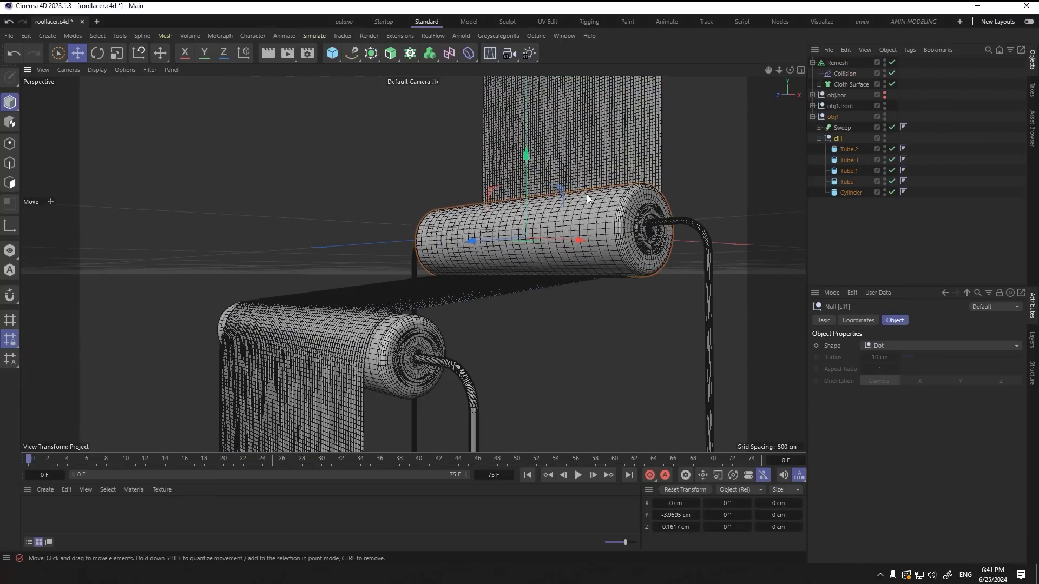
pyautogui.keyDown('alt'); pyautogui.moveTo(639, 236); pyautogui.dragTo(587, 224); pyautogui.keyUp('alt')
pyautogui.moveTo(567, 269); pyautogui.dragTo(570, 283)
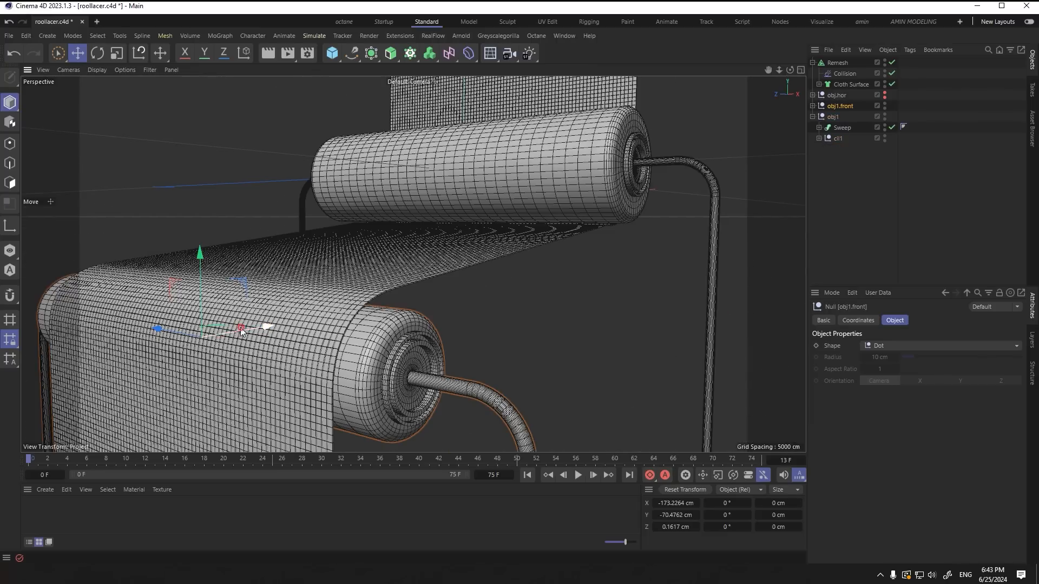
# Step: Shift obj1.front along X to about -175 cm to adjust how the slim roller meets the paper
pyautogui.moveTo(235, 328); pyautogui.dragTo(231, 328)
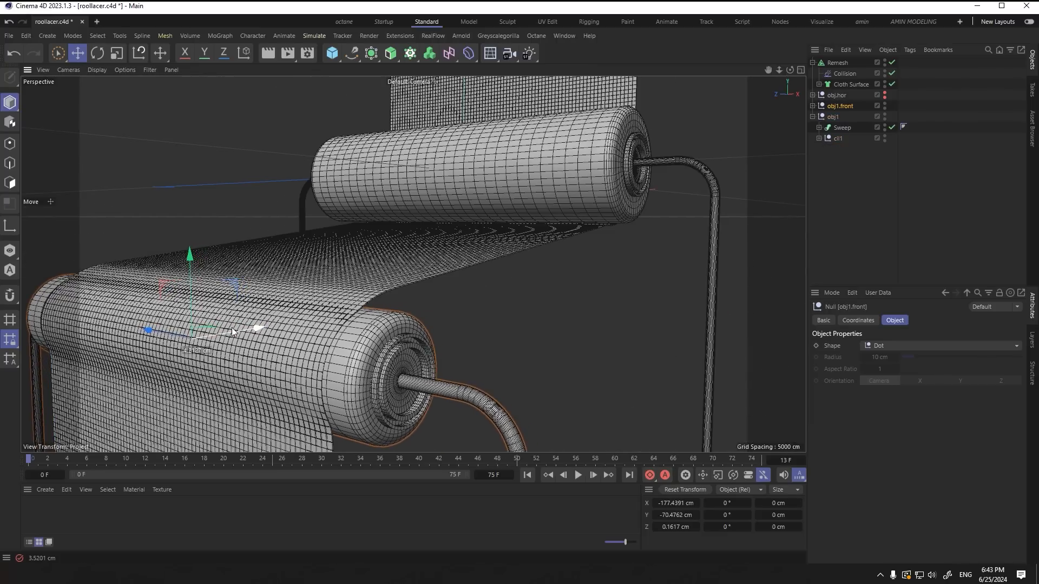
pyautogui.keyDown('alt'); pyautogui.moveTo(437, 357); pyautogui.dragTo(396, 345); pyautogui.keyUp('alt')
pyautogui.hotkey('ctrl', 'z')
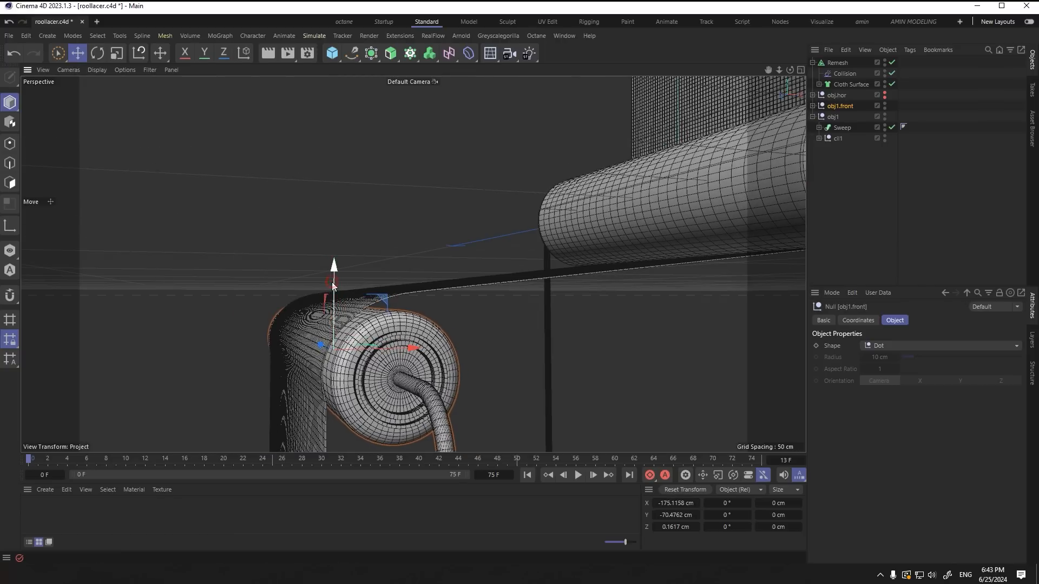
# Step: Raise obj1.front along Y to about -68 cm to bring the slim roller up toward the paper
pyautogui.moveTo(331, 286); pyautogui.dragTo(327, 273)
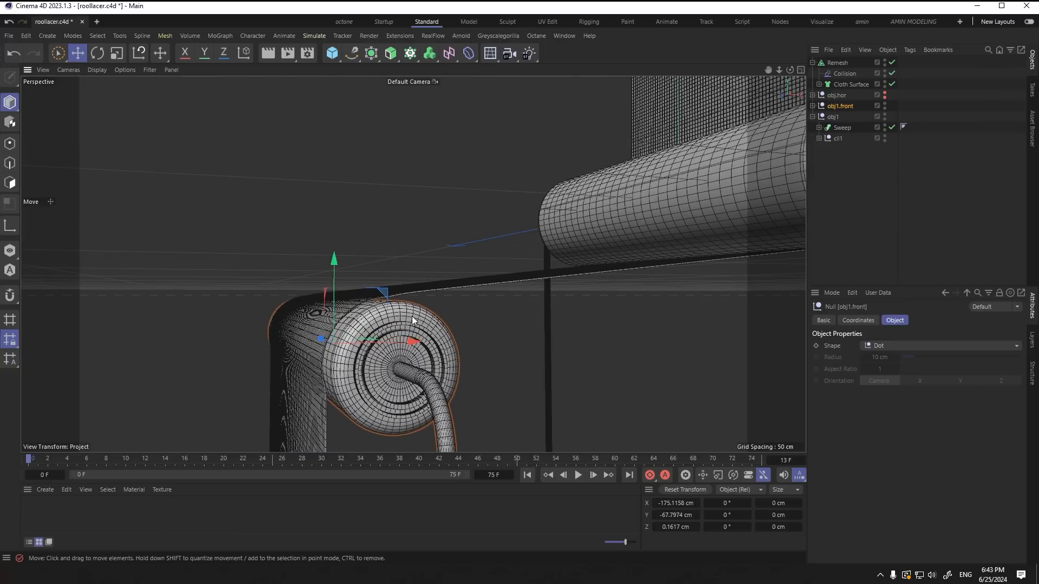
pyautogui.keyDown('alt'); pyautogui.moveTo(474, 326); pyautogui.dragTo(416, 313); pyautogui.keyUp('alt')
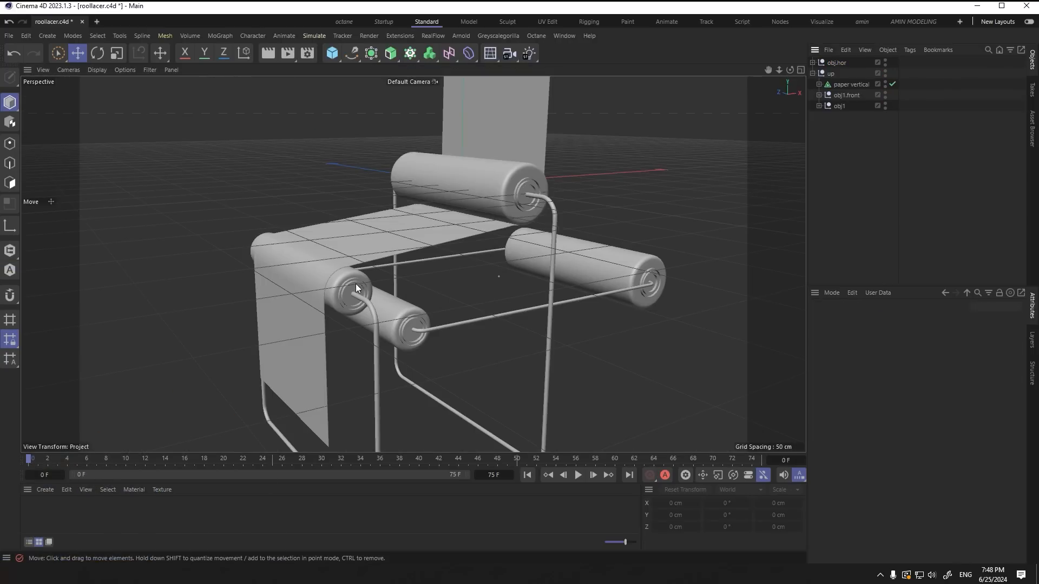
pyautogui.click(355, 283)
pyautogui.click(511, 184)
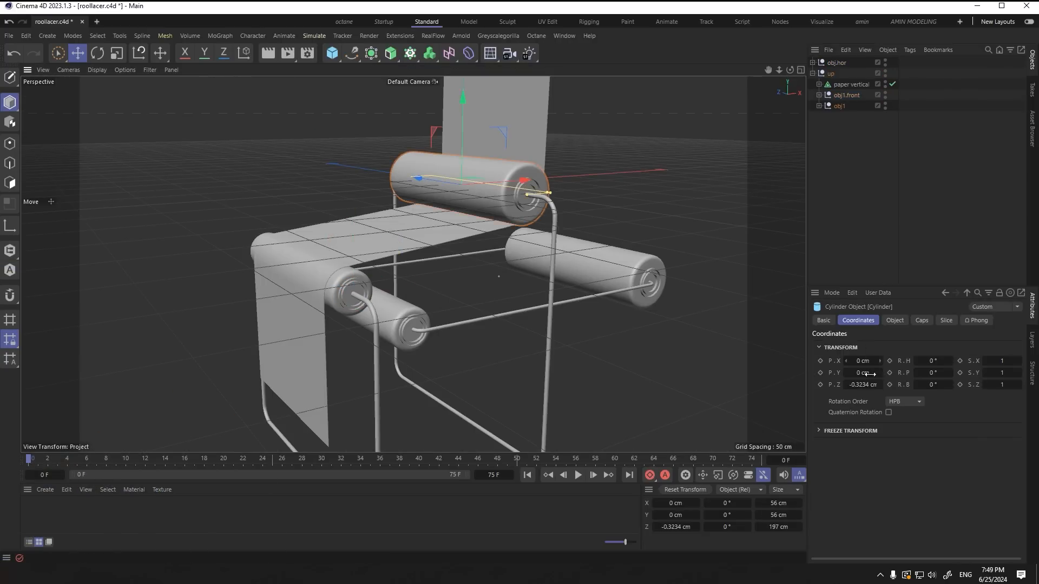
pyautogui.click(846, 96)
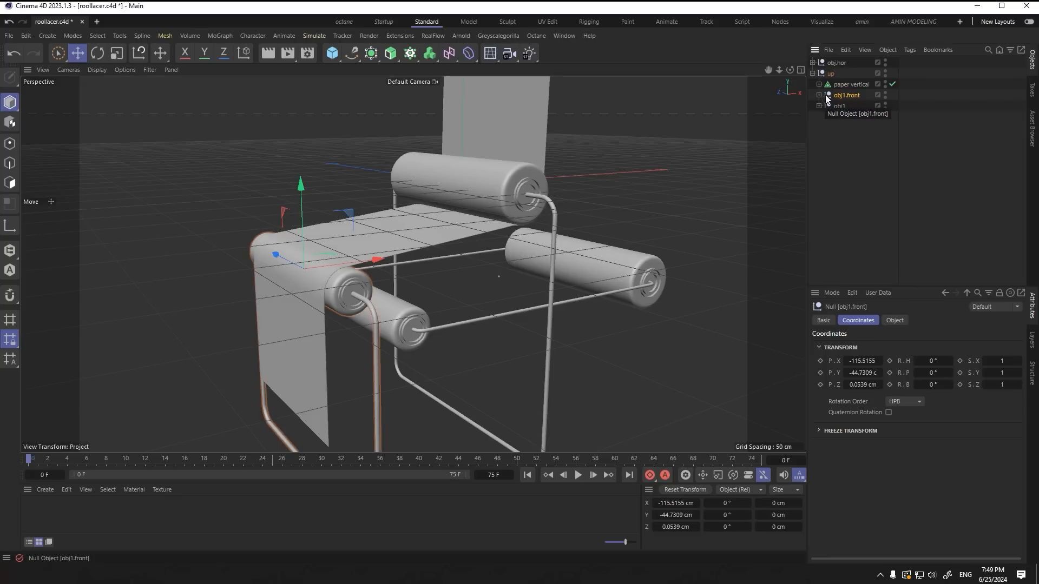
pyautogui.click(838, 106)
pyautogui.click(833, 96)
pyautogui.hotkey('ctrl', 'z')
pyautogui.hotkey('ctrl', 'z')
pyautogui.hotkey('ctrl', 'z')
pyautogui.hotkey('ctrl', 'z')
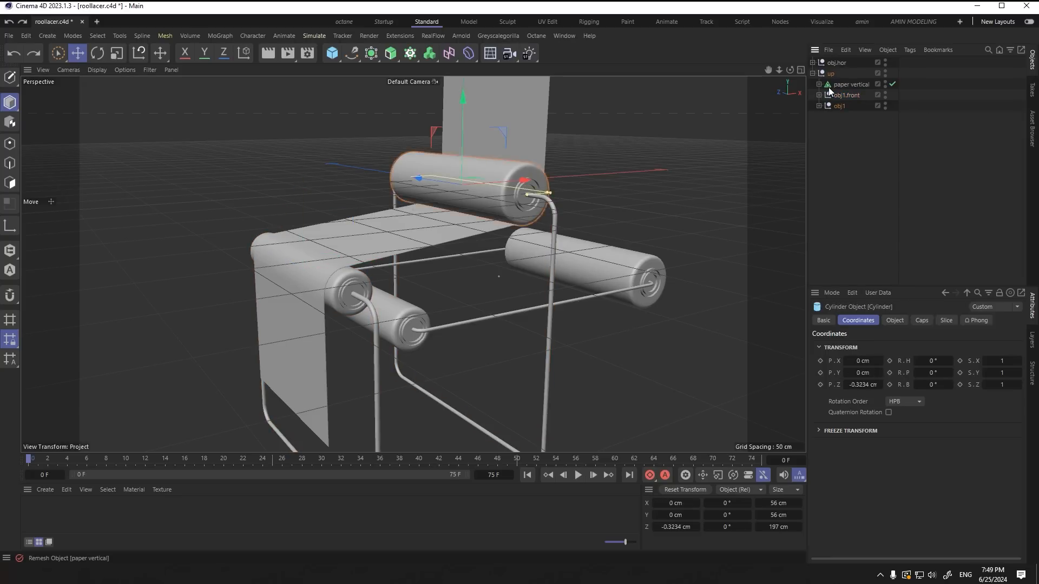
# Step: Hide the up group and reset obj.hor to the origin with a bank rotation of -11°
pyautogui.click(812, 73)
pyautogui.keyDown('alt'); pyautogui.doubleClick(862, 73); pyautogui.keyUp('alt')
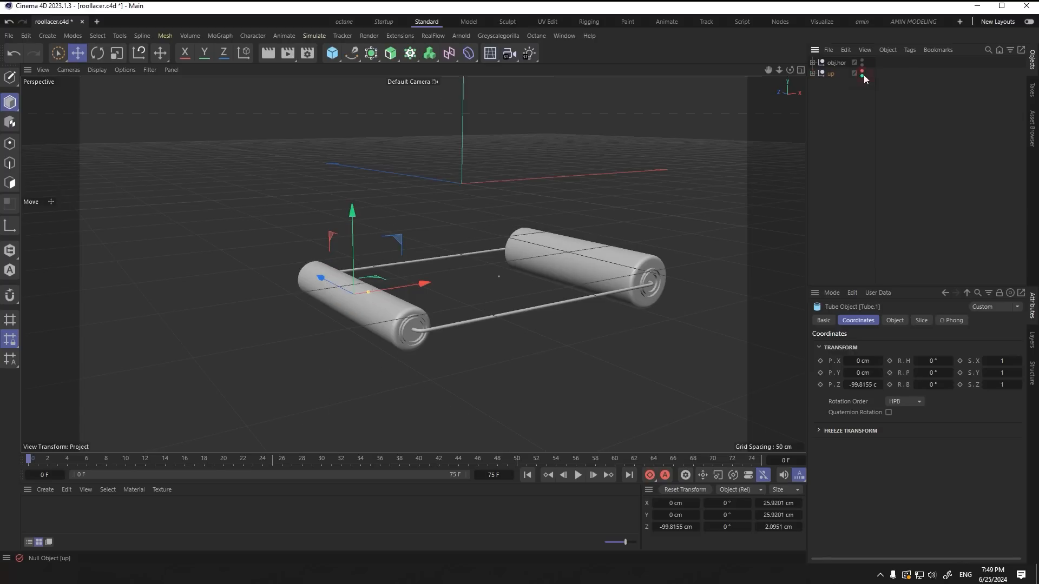
pyautogui.click(840, 64)
pyautogui.middleClick(554, 282)
pyautogui.middleClick(504, 339)
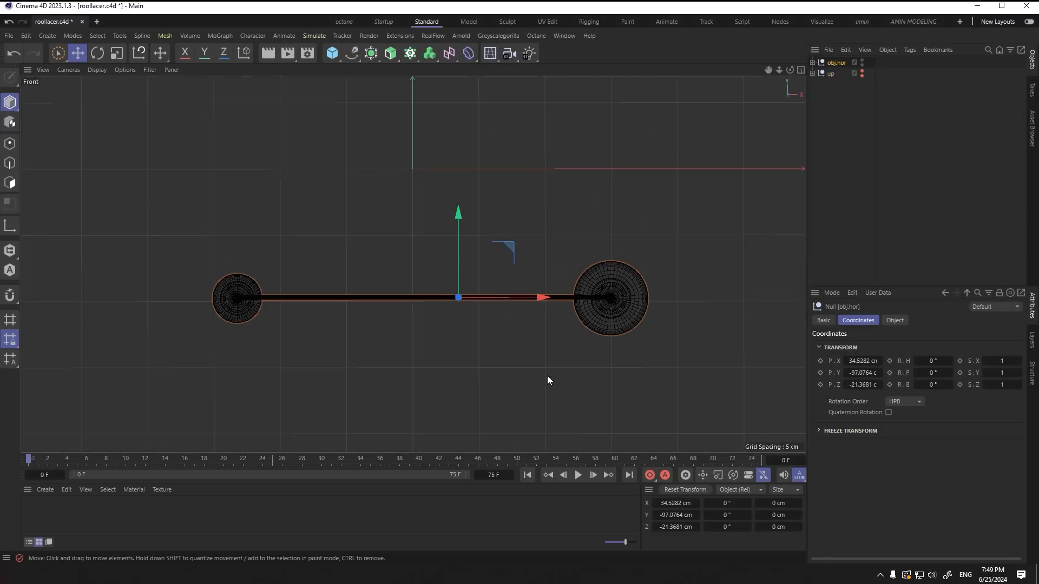
pyautogui.click(526, 343)
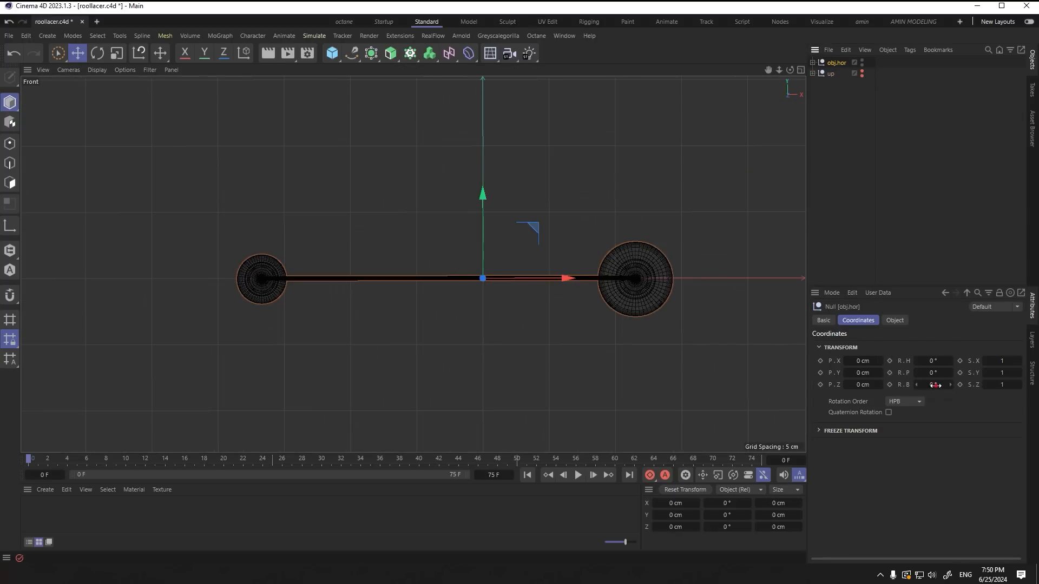
pyautogui.moveTo(935, 385); pyautogui.dragTo(919, 385)
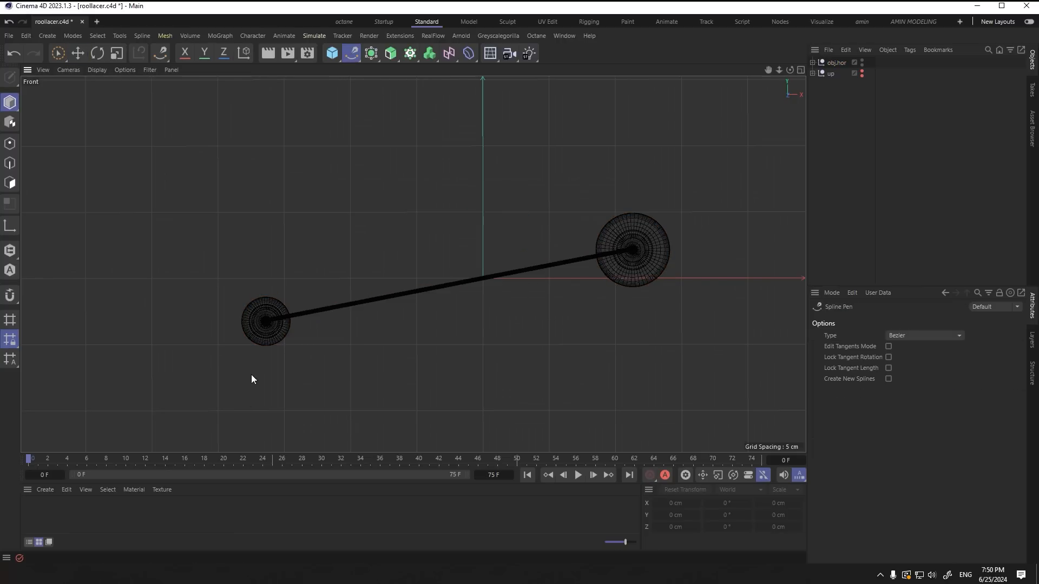
# Step: Draw a four-point Bezier spline in the front view, running up beside the small roller, over both rollers and down beside the large one
pyautogui.click(241, 409)
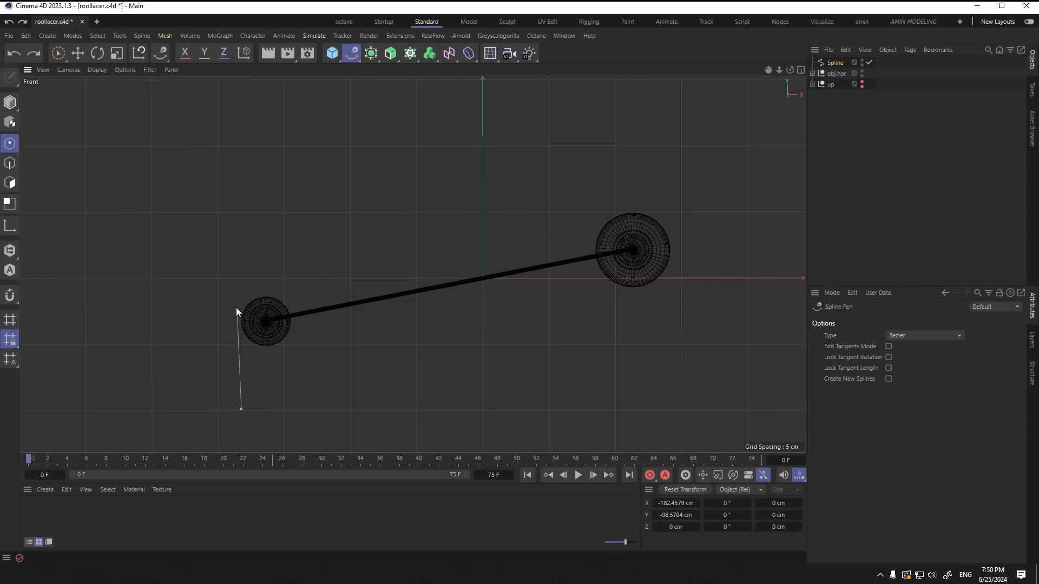
pyautogui.click(238, 303)
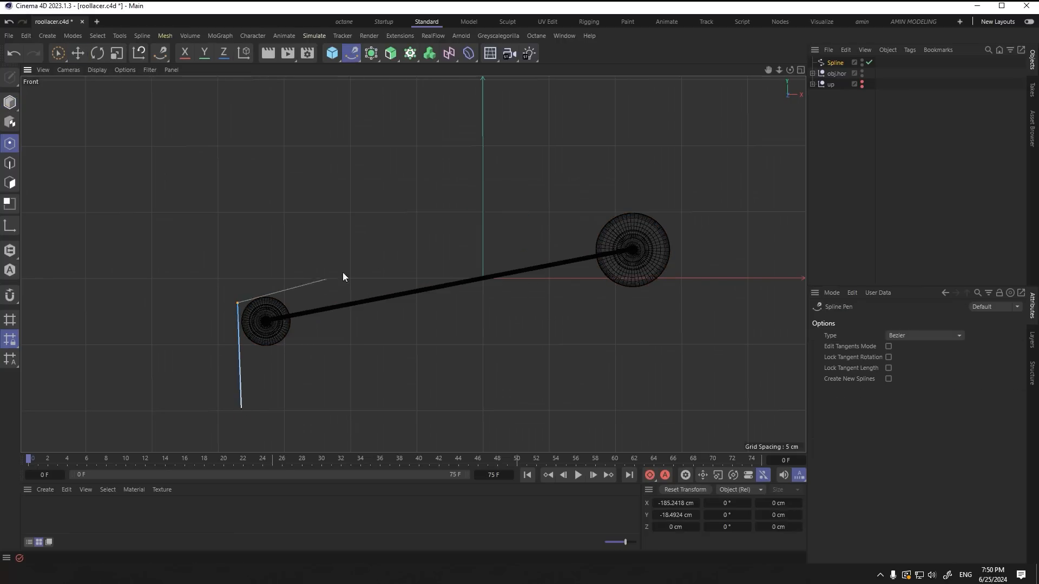
pyautogui.click(671, 201)
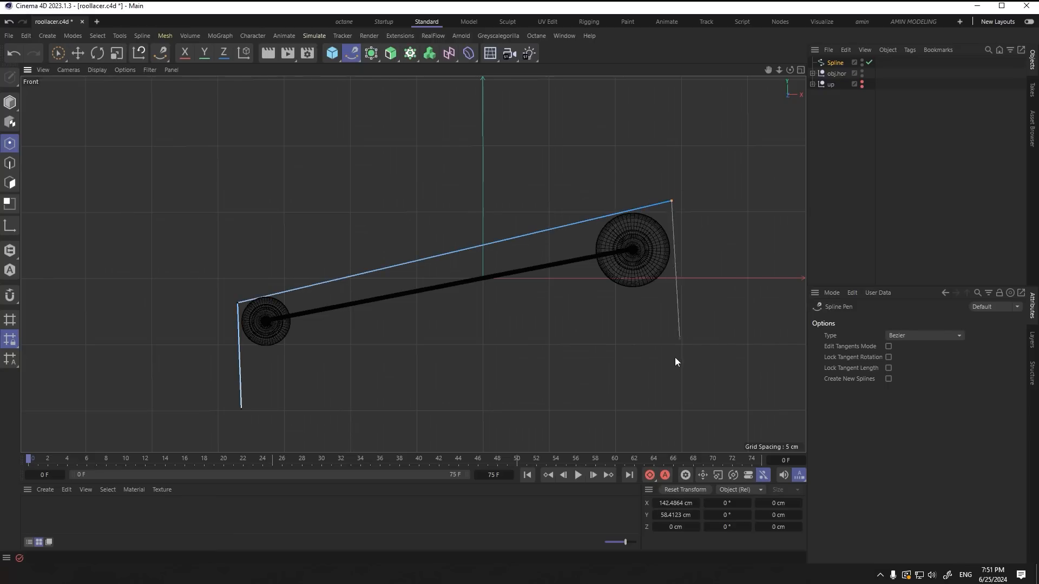
pyautogui.click(674, 412)
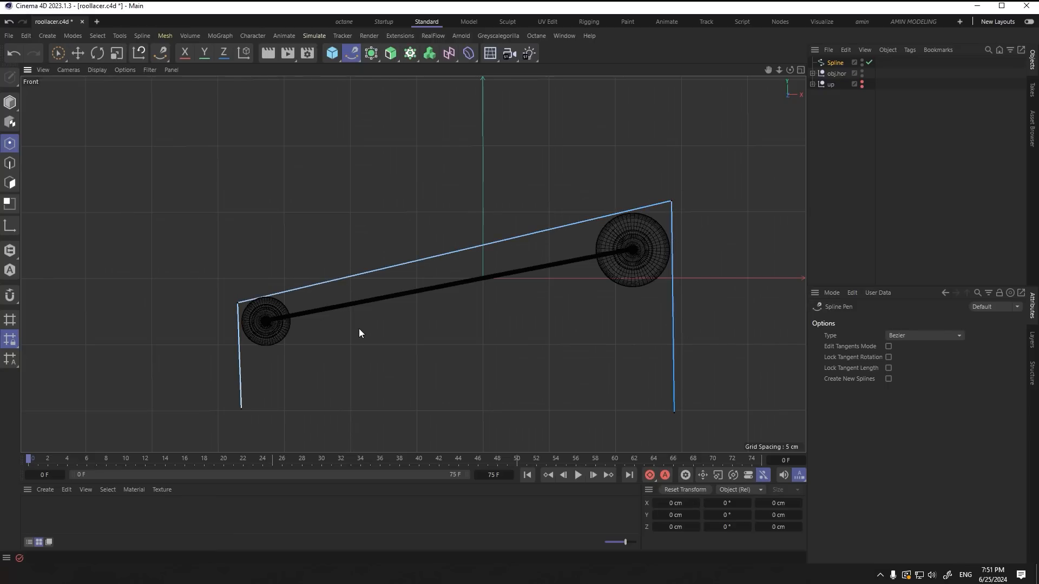
# Step: Nudge the spline corner at the small roller upward and shift the lower end on that side to about X -181 cm
pyautogui.click(80, 57)
pyautogui.scroll(5, 233, 337)
pyautogui.click(222, 287)
pyautogui.moveTo(222, 206); pyautogui.dragTo(222, 204)
pyautogui.middleClick(343, 325)
pyautogui.middleClick(342, 327)
pyautogui.moveTo(303, 95); pyautogui.dragTo(306, 94)
pyautogui.click(237, 302)
pyautogui.moveTo(314, 305); pyautogui.dragTo(318, 304)
pyautogui.keyDown('alt'); pyautogui.moveTo(293, 217); pyautogui.dragTo(280, 377, button='middle'); pyautogui.keyUp('alt')
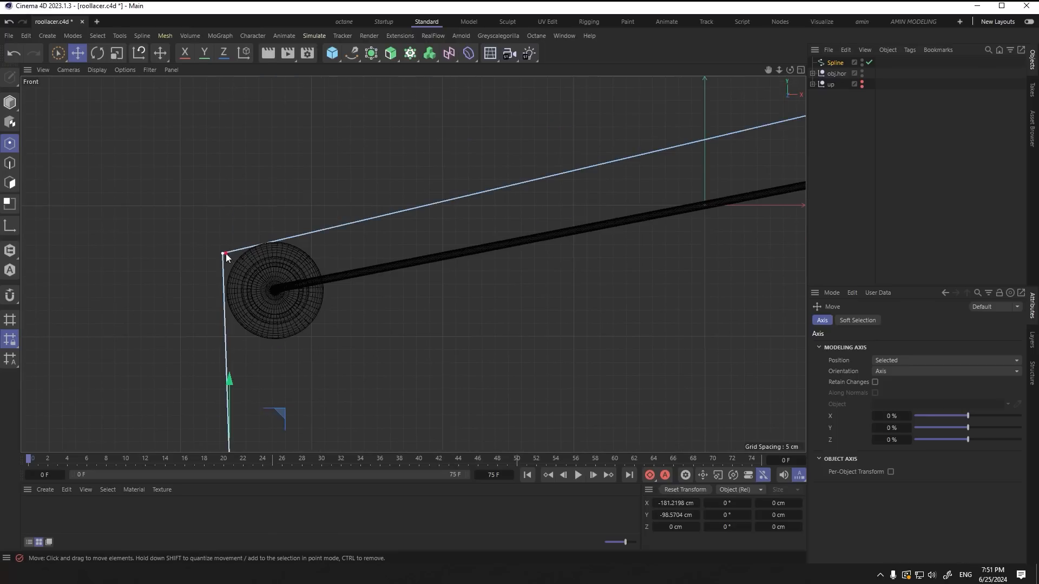
# Step: Raise the spline corner above the small roller slightly more to clear the roller's surface
pyautogui.click(223, 253)
pyautogui.moveTo(222, 186); pyautogui.dragTo(222, 184)
pyautogui.click(266, 275)
pyautogui.scroll(-6, 265, 276)
pyautogui.scroll(5, 594, 246)
pyautogui.scroll(2, 594, 246)
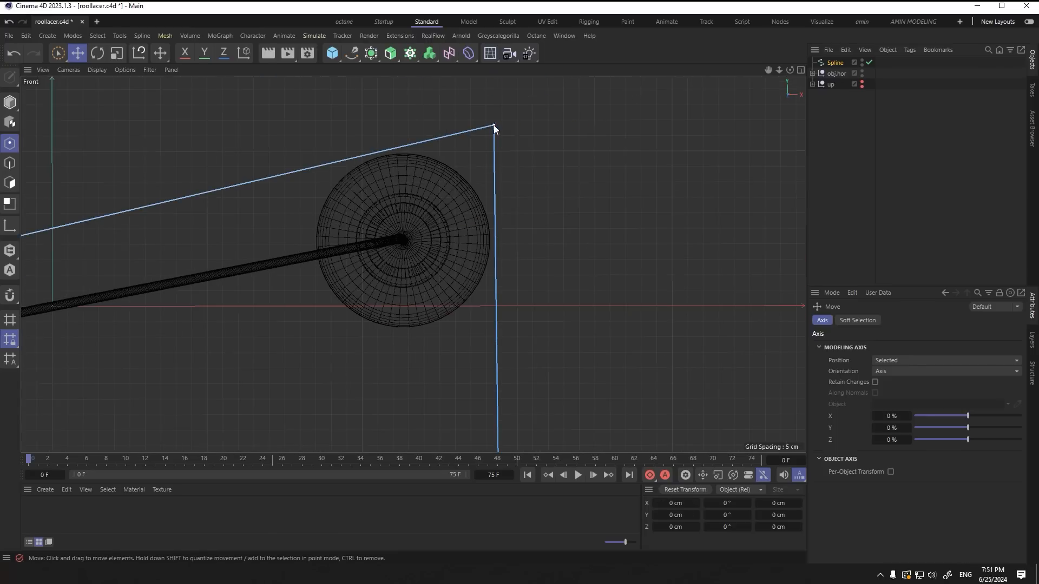
# Step: Lower the spline corner above the large roller slightly and shift that side's lower end to about X 143.5 cm
pyautogui.click(494, 125)
pyautogui.moveTo(493, 89); pyautogui.dragTo(493, 93)
pyautogui.scroll(-3, 536, 224)
pyautogui.keyDown('alt'); pyautogui.moveTo(511, 287); pyautogui.dragTo(533, 160, button='middle'); pyautogui.keyUp('alt')
pyautogui.click(538, 332)
pyautogui.moveTo(585, 333); pyautogui.dragTo(584, 333)
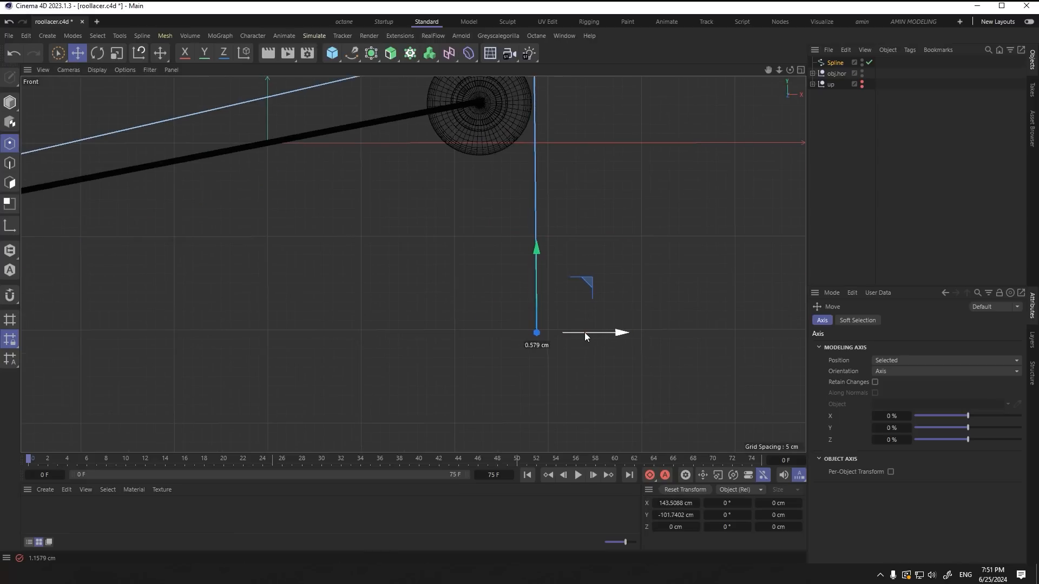
# Step: Move both points of the large roller's vertical segment inward together, placing the corner at about X 141.3 cm
pyautogui.keyDown('alt'); pyautogui.moveTo(544, 216); pyautogui.dragTo(513, 322, button='middle'); pyautogui.keyUp('alt')
pyautogui.keyDown('shift'); pyautogui.click(505, 142); pyautogui.keyUp('shift')
pyautogui.moveTo(586, 291); pyautogui.dragTo(584, 291)
pyautogui.click(562, 249)
# Step: Lower the spline corner above the small roller to about Y -18 cm
pyautogui.scroll(5, 491, 215)
pyautogui.scroll(-10, 499, 211)
pyautogui.scroll(7, 117, 237)
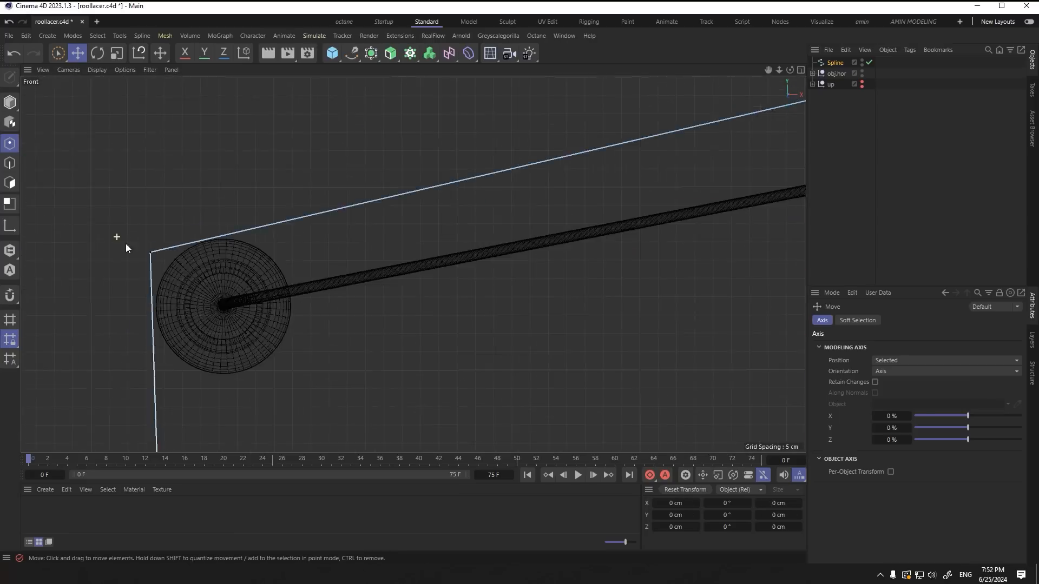
pyautogui.scroll(4, 184, 265)
pyautogui.click(116, 235)
pyautogui.moveTo(114, 166); pyautogui.dragTo(116, 168)
# Step: Shift both points of the small roller's vertical segment along X together, with the corner at about -183.3 cm
pyautogui.scroll(-1, 195, 293)
pyautogui.scroll(-3, 196, 294)
pyautogui.keyDown('alt'); pyautogui.moveTo(198, 297); pyautogui.dragTo(203, 218, button='middle'); pyautogui.keyUp('alt')
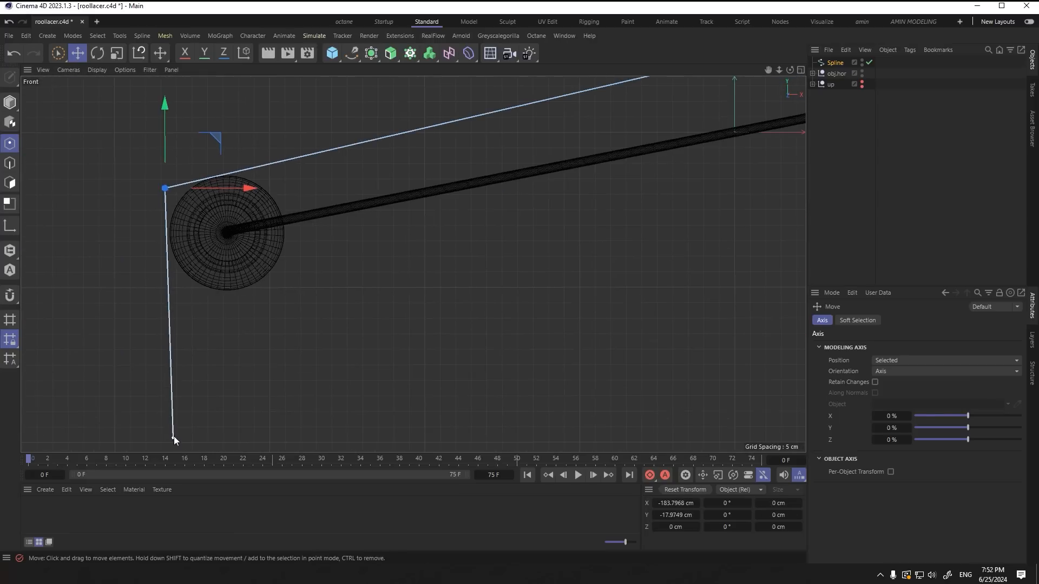
pyautogui.keyDown('shift'); pyautogui.click(174, 438); pyautogui.keyUp('shift')
pyautogui.moveTo(243, 313); pyautogui.dragTo(240, 313)
pyautogui.click(211, 276)
# Step: Fine-tune the small roller's spline corner by raising it slightly along Y
pyautogui.scroll(5, 185, 240)
pyautogui.keyDown('alt'); pyautogui.moveTo(184, 254); pyautogui.dragTo(164, 365, button='middle'); pyautogui.keyUp('alt')
pyautogui.click(105, 191)
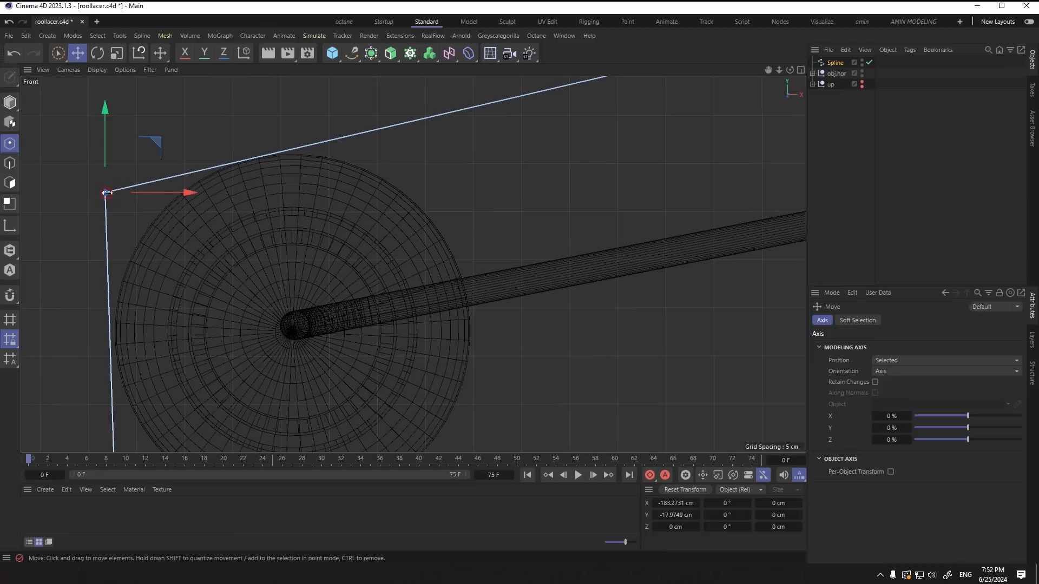
pyautogui.moveTo(105, 115); pyautogui.dragTo(105, 112)
pyautogui.click(193, 111)
# Step: Chamfer the spline corner at the large roller with a radius of about 27.79 cm to follow its curve
pyautogui.scroll(-10, 92, 220)
pyautogui.scroll(2, 326, 200)
pyautogui.keyDown('alt'); pyautogui.moveTo(326, 200); pyautogui.dragTo(423, 213, button='middle'); pyautogui.keyUp('alt')
pyautogui.click(600, 124)
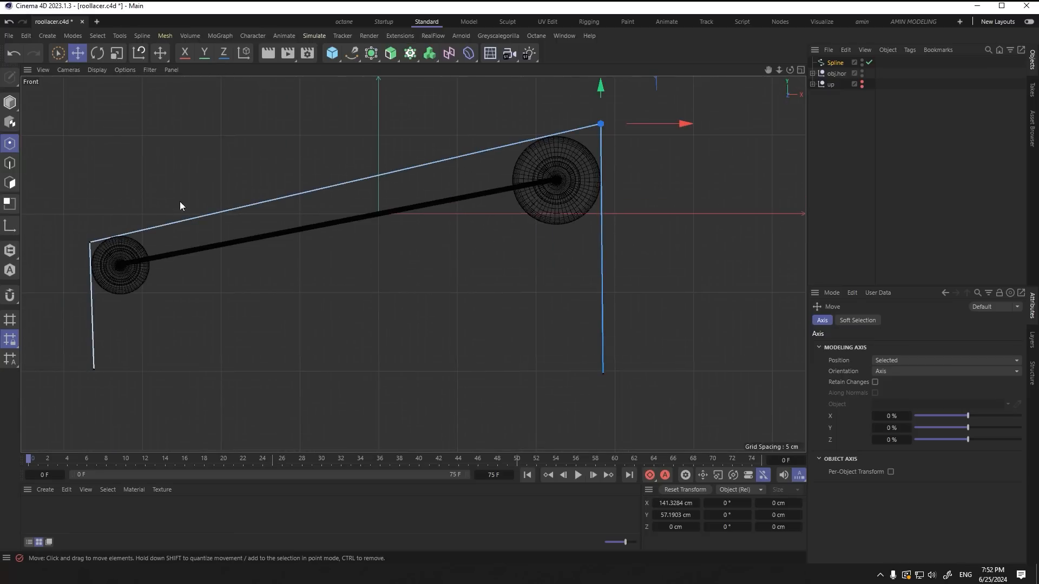
pyautogui.scroll(4, 630, 112)
pyautogui.rightClick(604, 99)
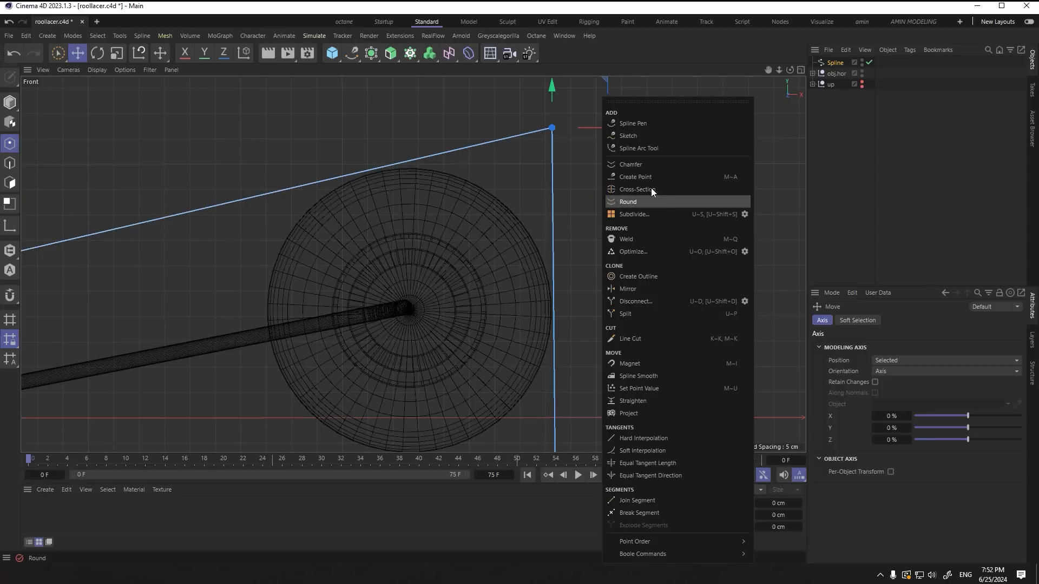
pyautogui.click(645, 165)
pyautogui.moveTo(645, 165); pyautogui.dragTo(725, 166)
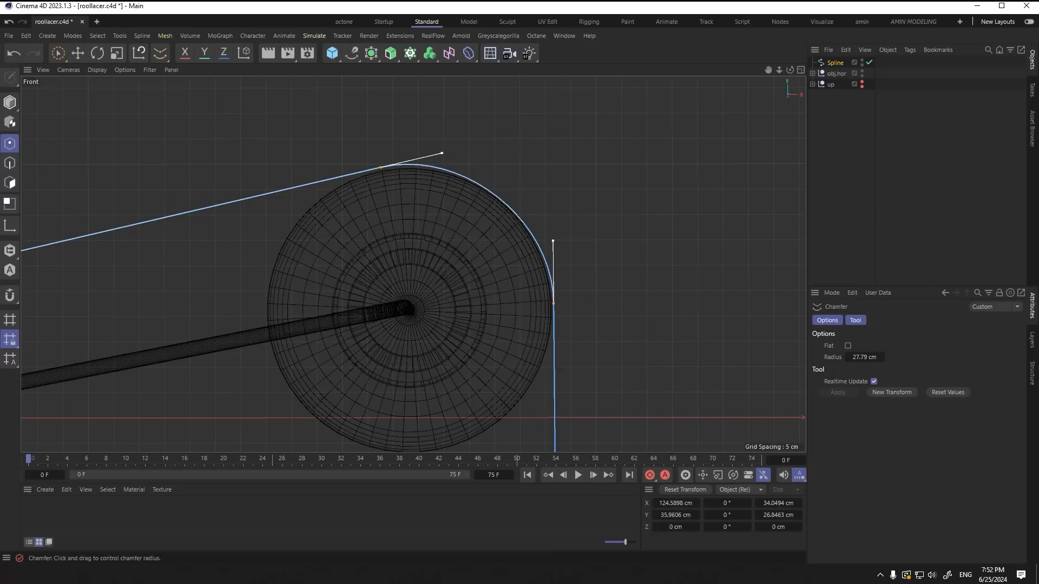
# Step: Raise the first chamfer point above the large roller slightly to keep the curve off its surface
pyautogui.click(78, 54)
pyautogui.click(433, 238)
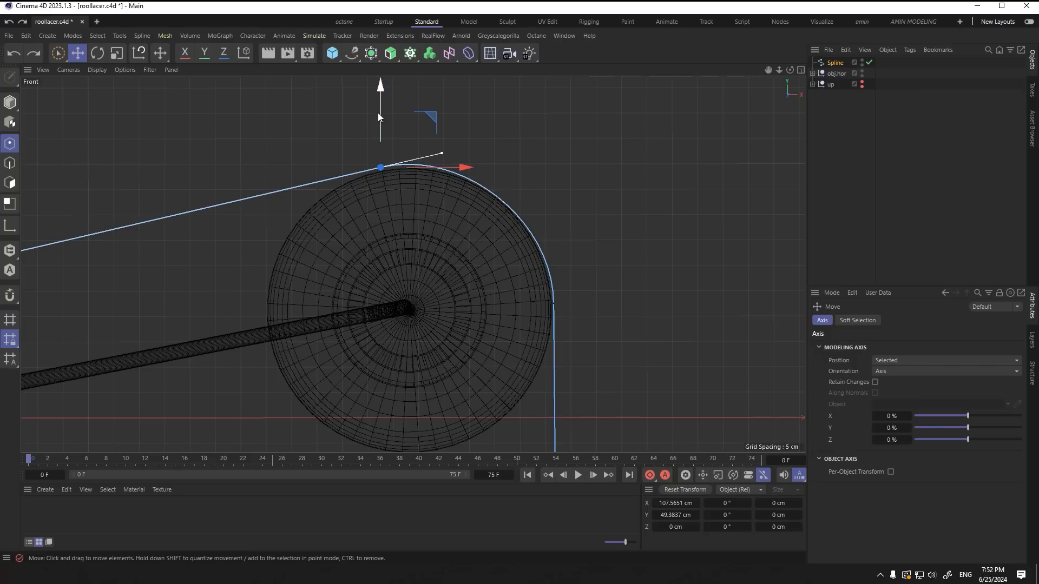
pyautogui.moveTo(378, 113); pyautogui.dragTo(384, 103)
pyautogui.click(455, 259)
# Step: Chamfer the spline corner at the small roller with a radius of about 19.59 cm to wrap around it
pyautogui.scroll(-7, 508, 252)
pyautogui.keyDown('alt'); pyautogui.moveTo(155, 325); pyautogui.dragTo(262, 275, button='middle'); pyautogui.keyUp('alt')
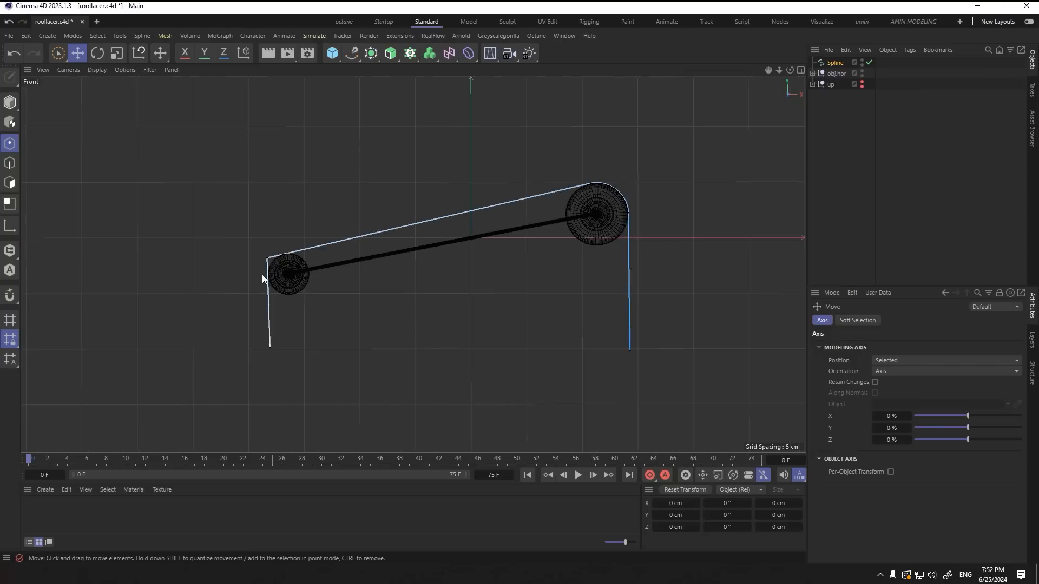
pyautogui.scroll(9, 270, 266)
pyautogui.click(196, 190)
pyautogui.rightClick(130, 192)
pyautogui.click(167, 165)
pyautogui.moveTo(112, 169); pyautogui.dragTo(138, 203)
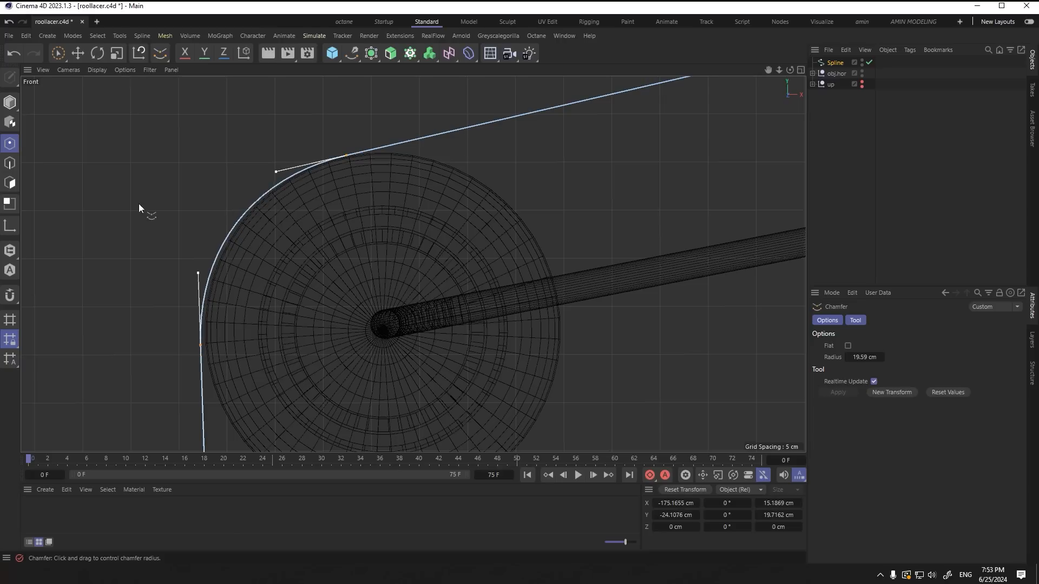
pyautogui.press('e')
pyautogui.click(88, 138)
# Step: Return to Model mode in the perspective view and bring paper vertical out of the up group to the top level
pyautogui.scroll(-9, 241, 229)
pyautogui.keyDown('alt'); pyautogui.moveTo(475, 209); pyautogui.dragTo(394, 283, button='middle'); pyautogui.keyUp('alt')
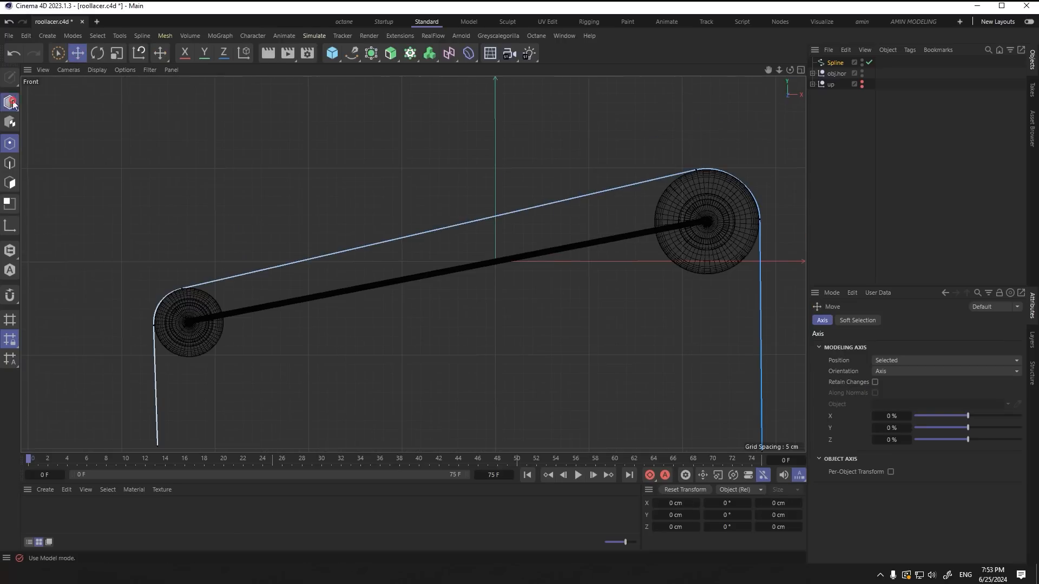
pyautogui.click(11, 102)
pyautogui.click(202, 191)
pyautogui.press('F1')
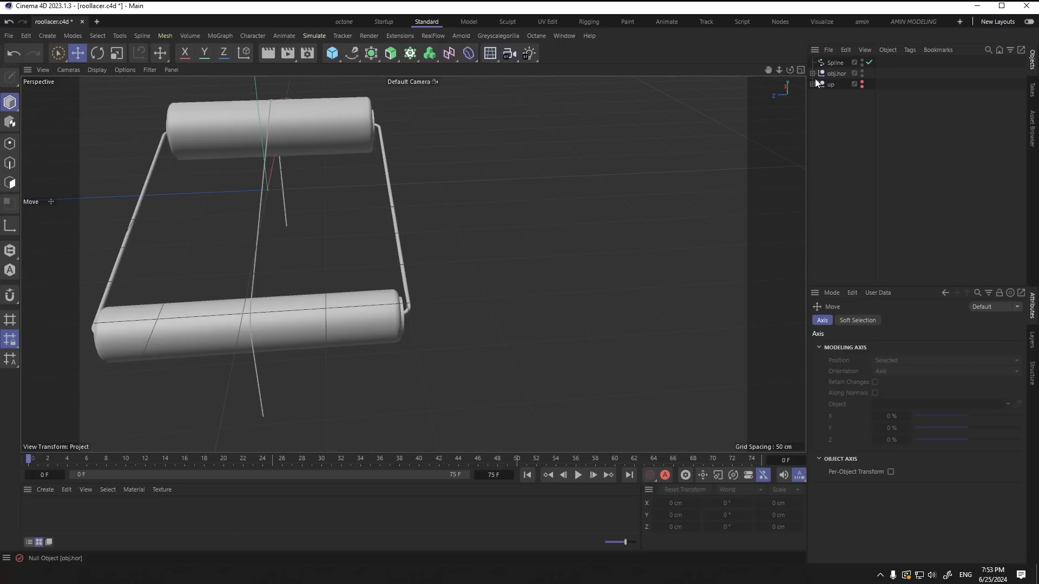
pyautogui.click(813, 84)
pyautogui.click(842, 95)
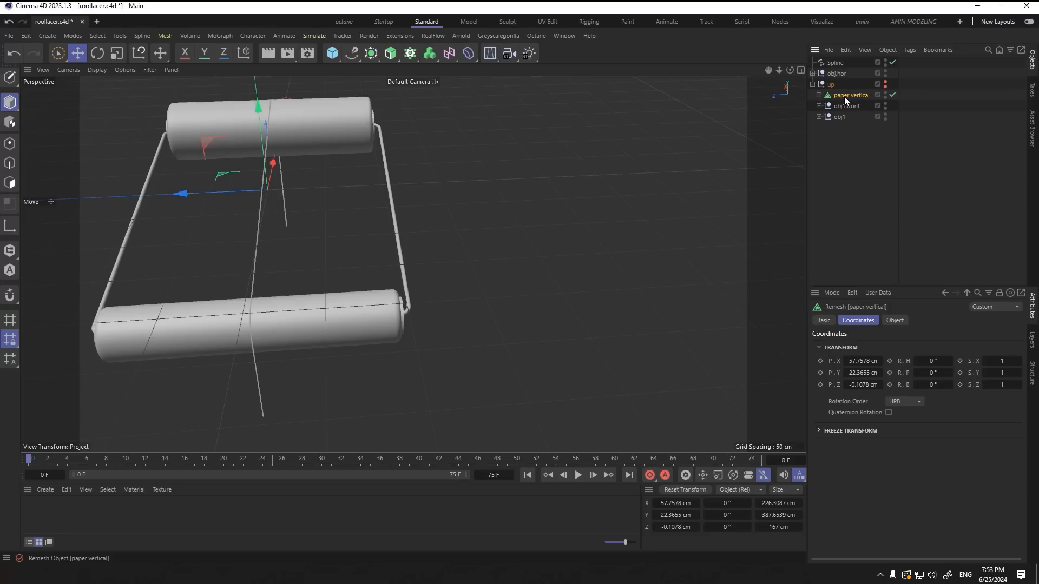
pyautogui.moveTo(842, 71); pyautogui.dragTo(839, 68)
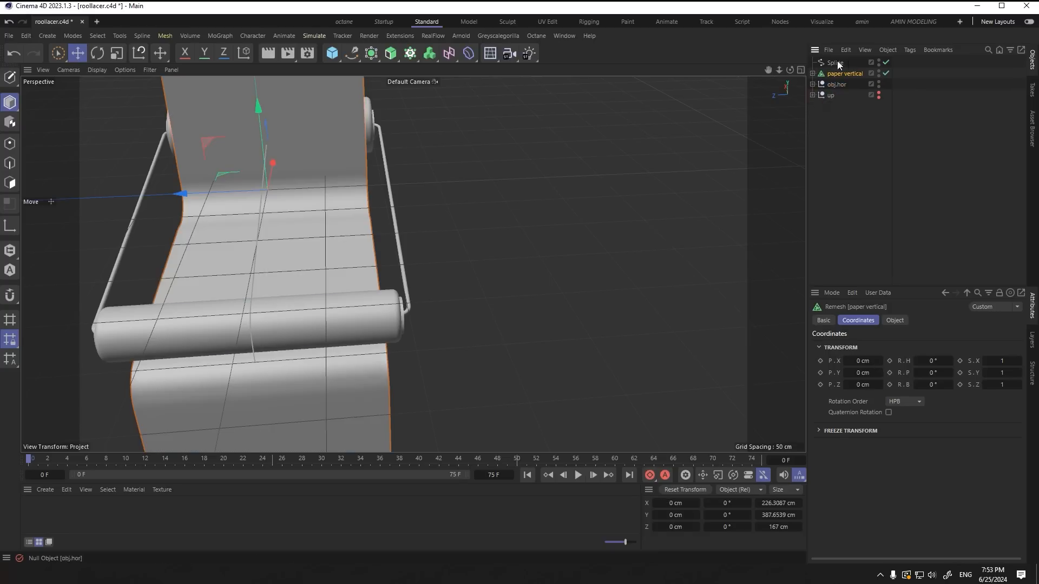
# Step: Replace the old spline inside paper vertical's Extrude with the newly drawn roller-path spline
pyautogui.click(812, 74)
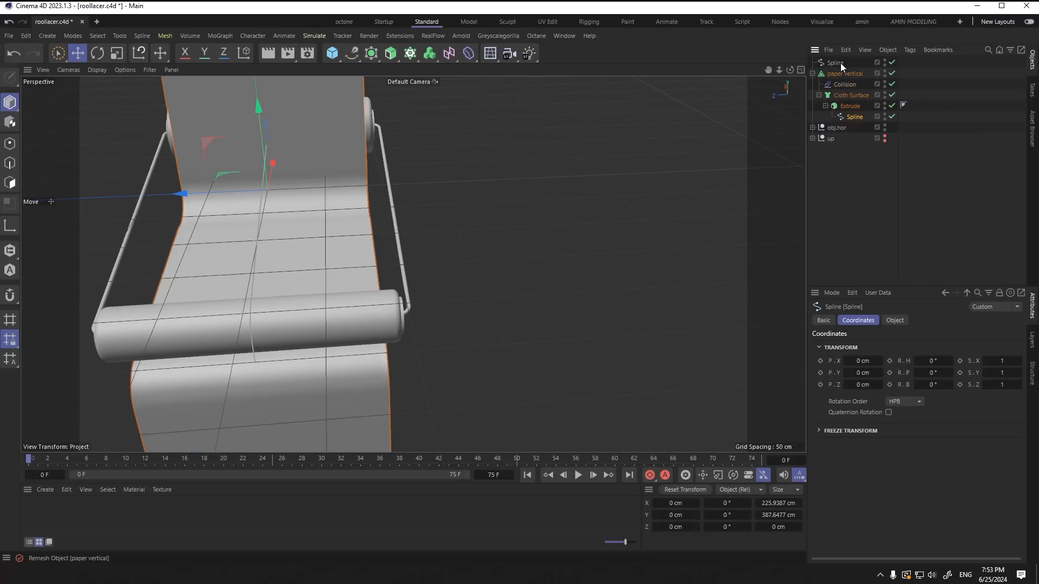
pyautogui.moveTo(840, 64); pyautogui.dragTo(854, 115)
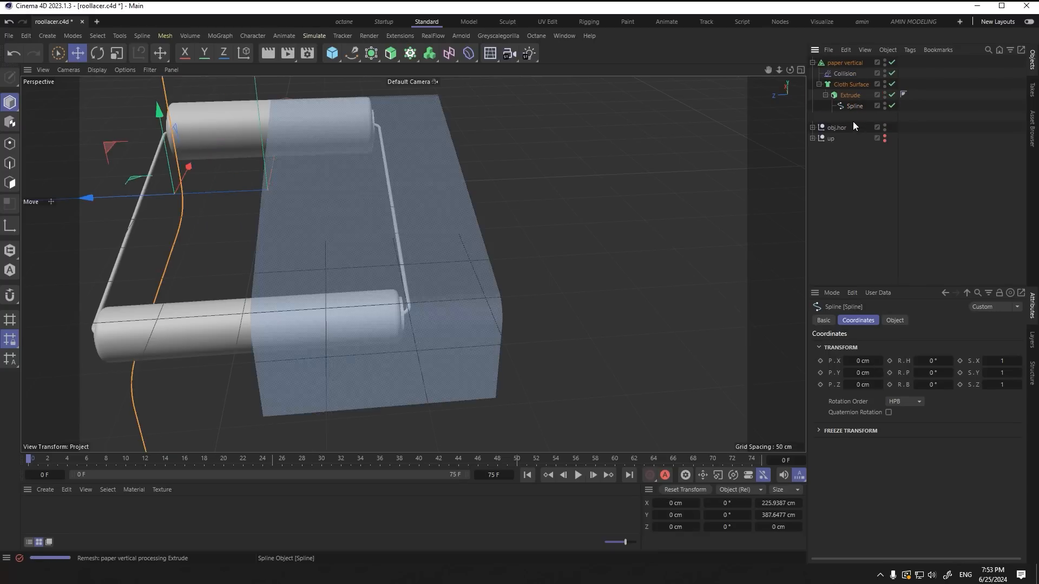
pyautogui.click(840, 144)
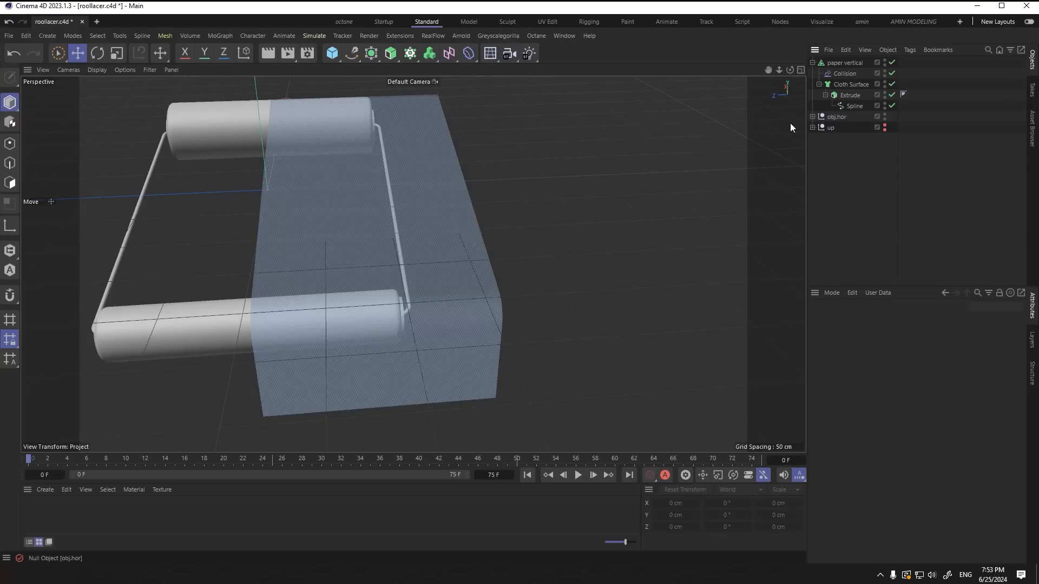
# Step: Move the Extrude along Z to about 158.8 cm to align the sheet with the rollers, and select obj.hor
pyautogui.click(848, 95)
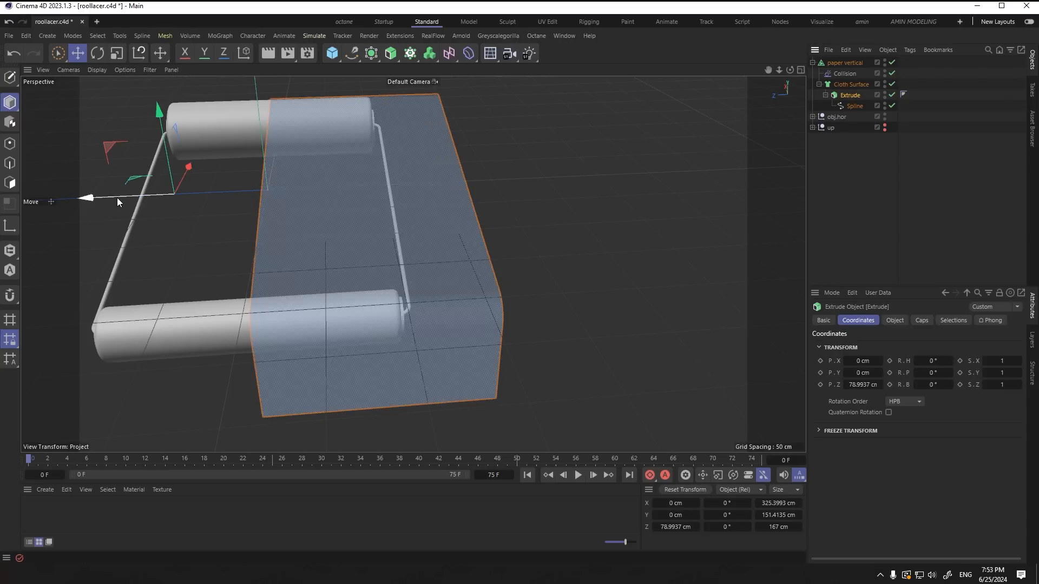
pyautogui.moveTo(118, 202); pyautogui.dragTo(22, 201)
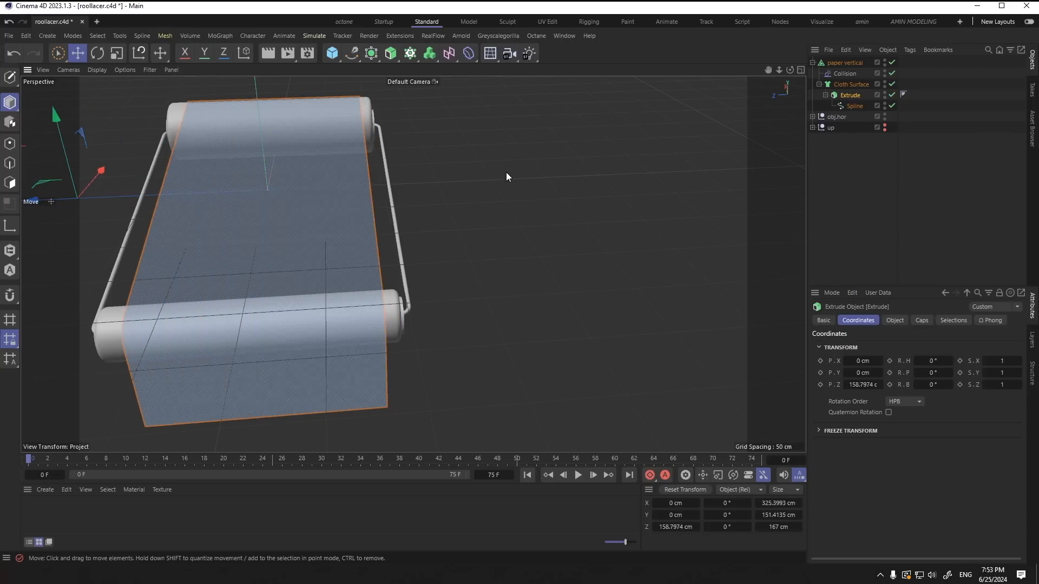
pyautogui.click(813, 63)
pyautogui.click(836, 74)
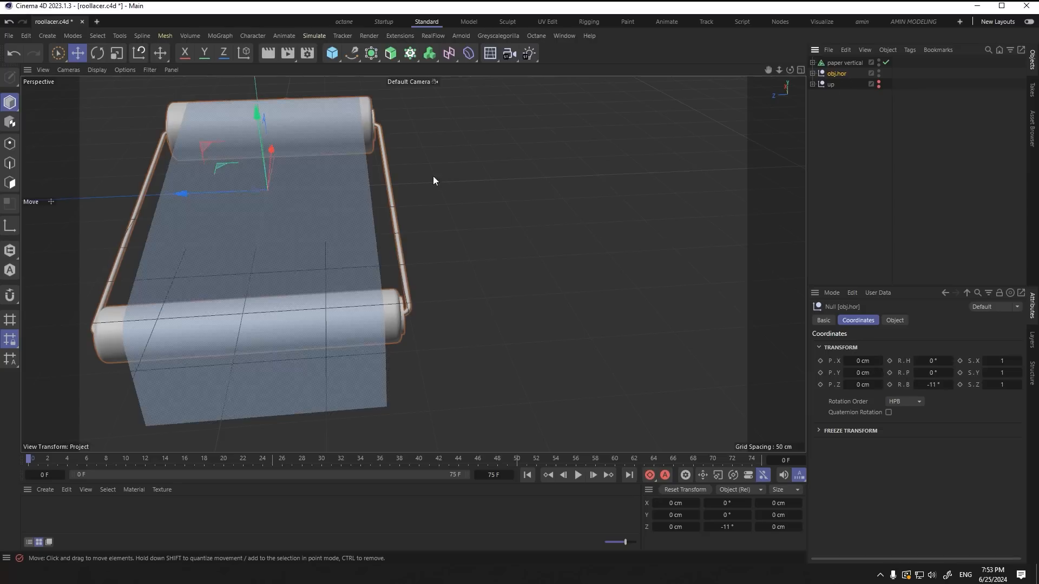
# Step: Group paper vertical and obj.hor into a null named down, and make the up group visible again
pyautogui.keyDown('alt'); pyautogui.moveTo(433, 178); pyautogui.dragTo(294, 184); pyautogui.keyUp('alt')
pyautogui.keyDown('ctrl'); pyautogui.click(844, 63); pyautogui.keyUp('ctrl')
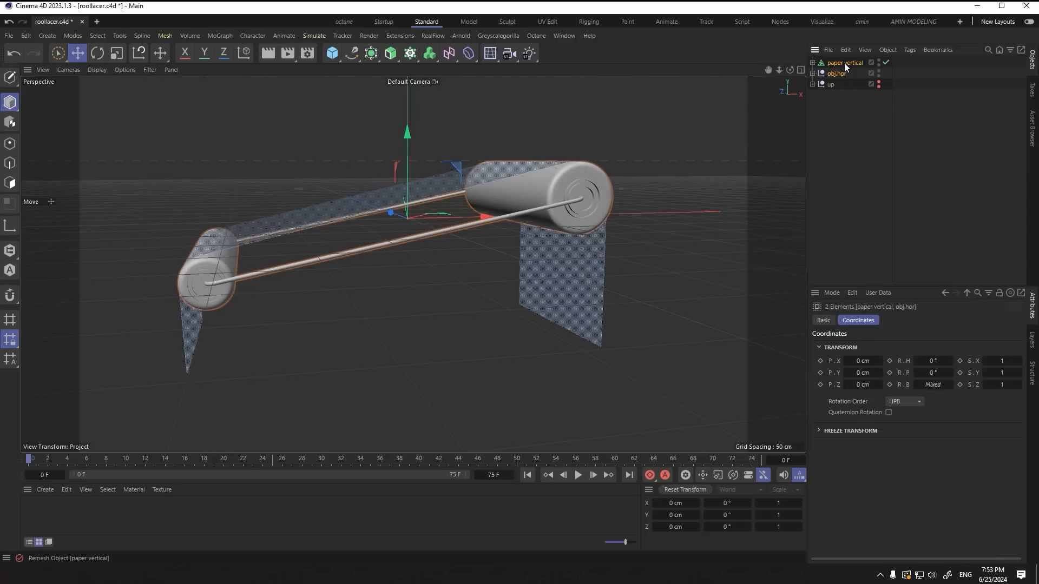
pyautogui.rightClick(844, 63)
pyautogui.click(878, 423)
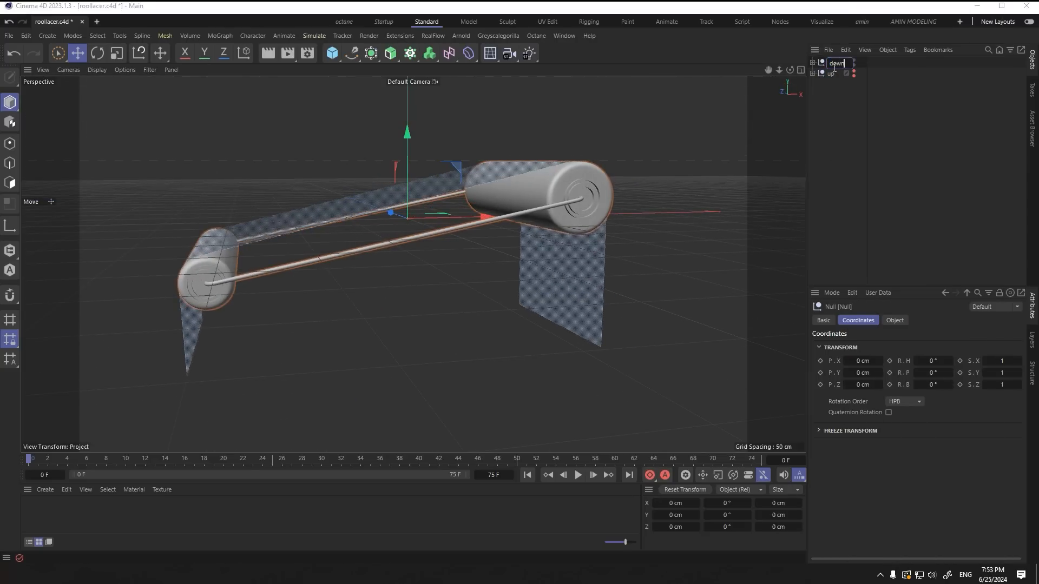
pyautogui.click(852, 79)
pyautogui.click(858, 76)
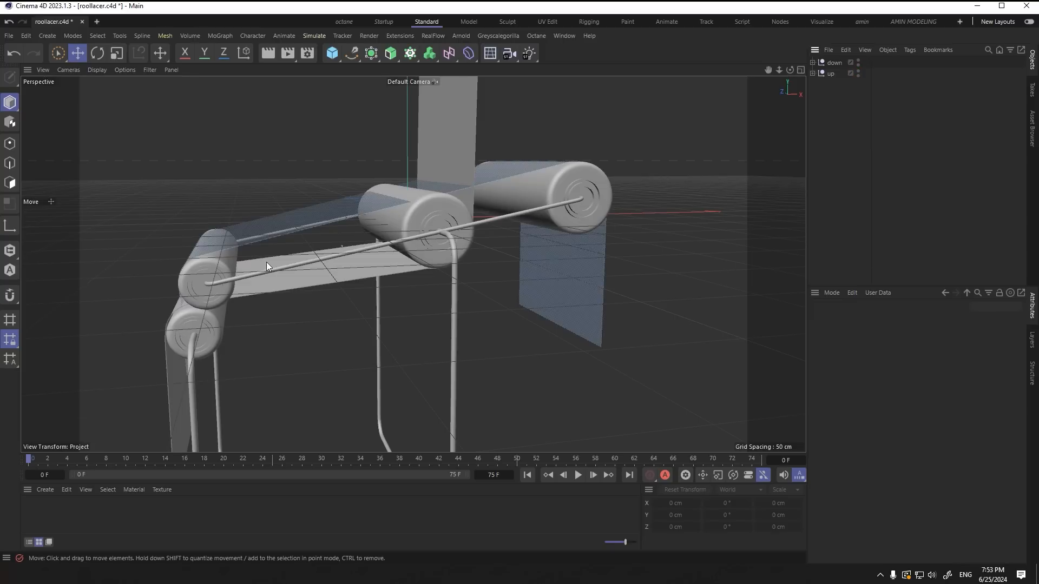
# Step: Lower the down group along Y to about -80.2 cm so it sits beneath the upper rollers
pyautogui.keyDown('alt'); pyautogui.moveTo(315, 278); pyautogui.dragTo(476, 295); pyautogui.keyUp('alt')
pyautogui.click(834, 63)
pyautogui.moveTo(329, 153); pyautogui.dragTo(333, 223)
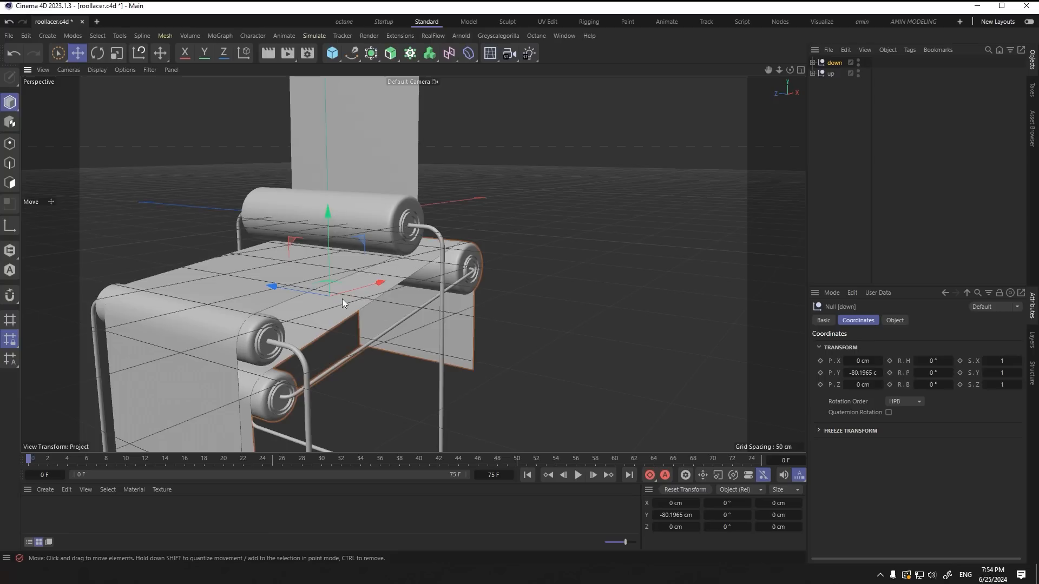
# Step: Remove all existing collider objects from the Collision deformer of the down group's paper vertical
pyautogui.moveTo(813, 62); pyautogui.dragTo(834, 106)
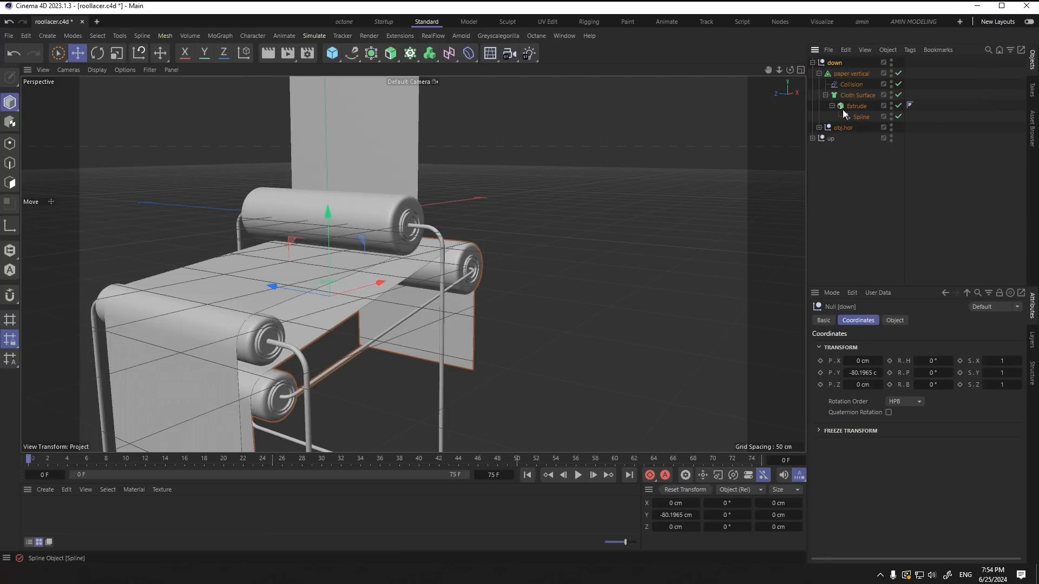
pyautogui.click(851, 85)
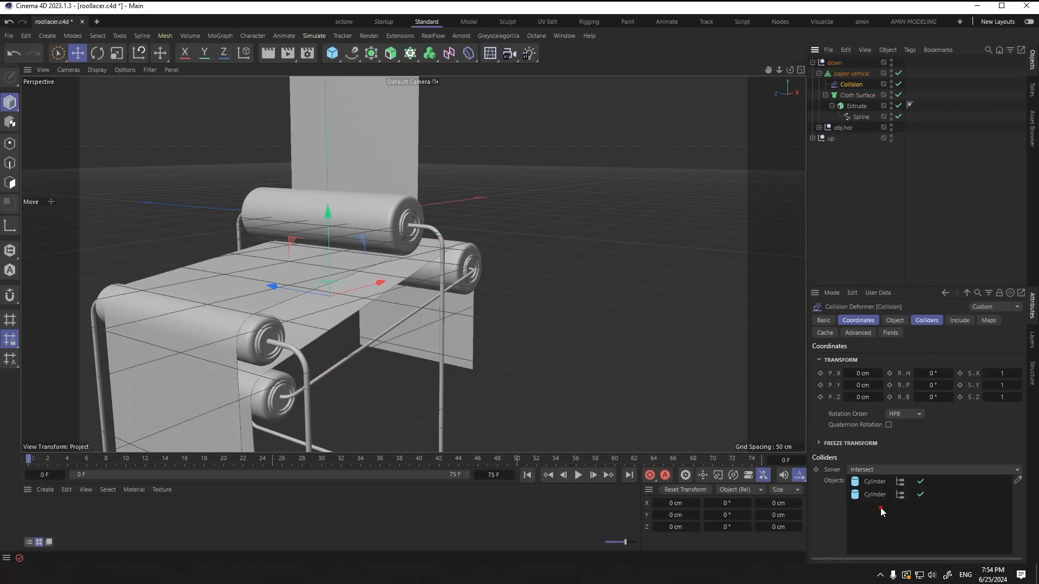
pyautogui.moveTo(881, 511); pyautogui.dragTo(853, 475)
pyautogui.press('Delete')
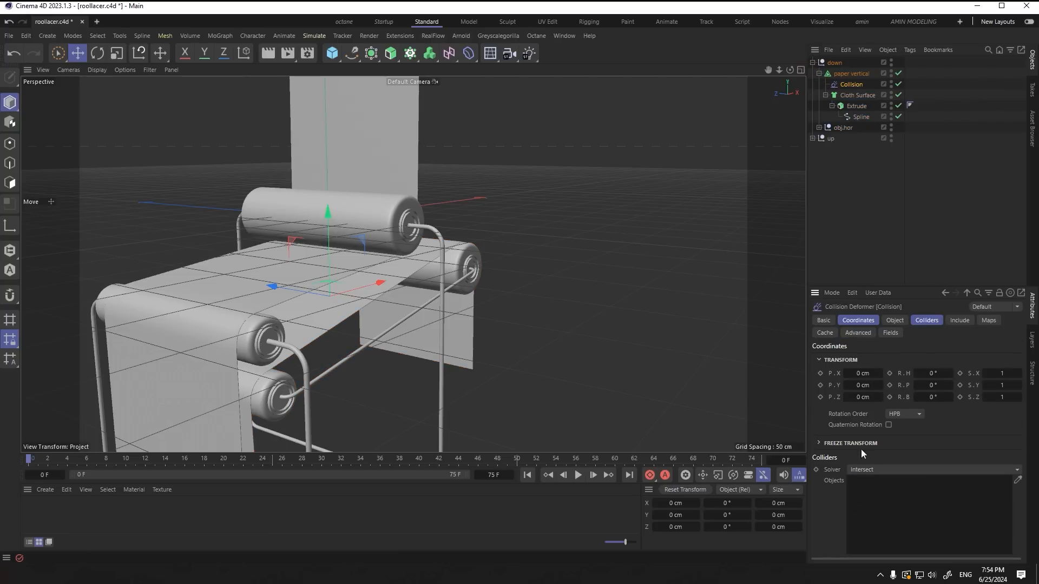
# Step: Add the two roller cylinders of obj.hor as colliders in the down group's Collision deformer, and collapse the hierarchy
pyautogui.click(457, 258)
pyautogui.keyDown('shift'); pyautogui.click(262, 391); pyautogui.keyUp('shift')
pyautogui.click(819, 127)
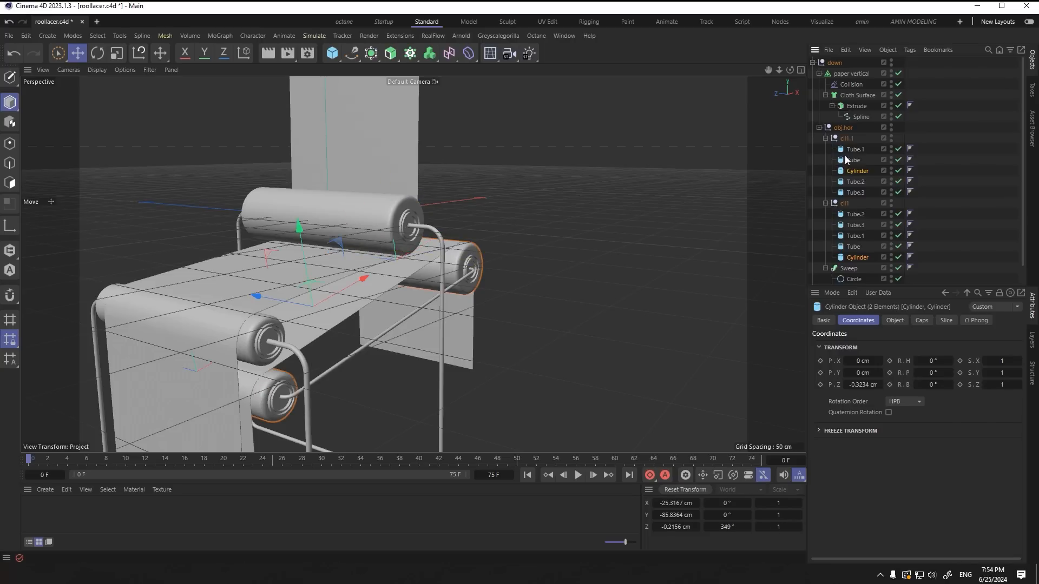
pyautogui.click(853, 84)
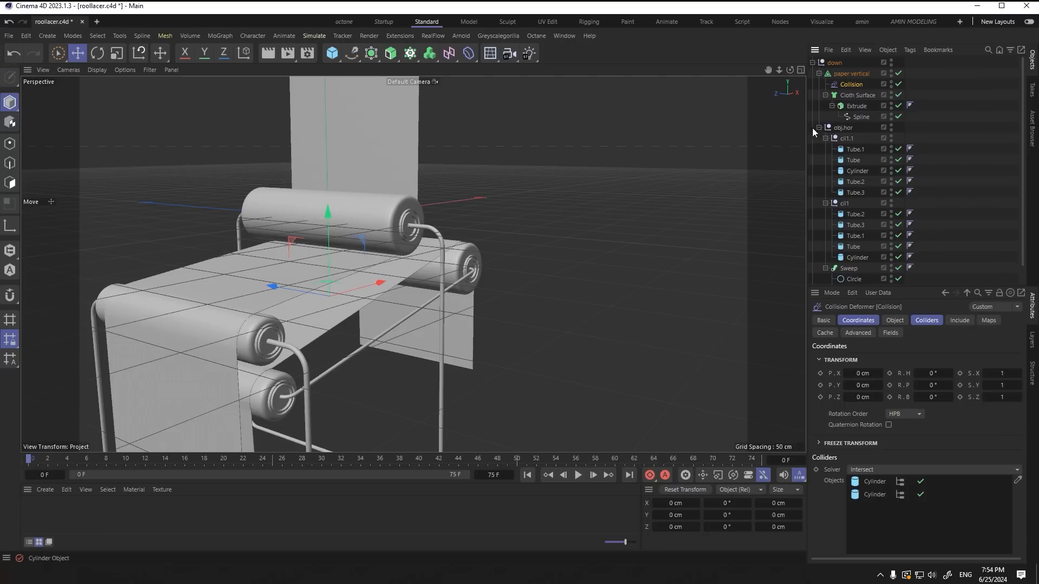
pyautogui.click(818, 73)
pyautogui.click(819, 84)
pyautogui.click(813, 62)
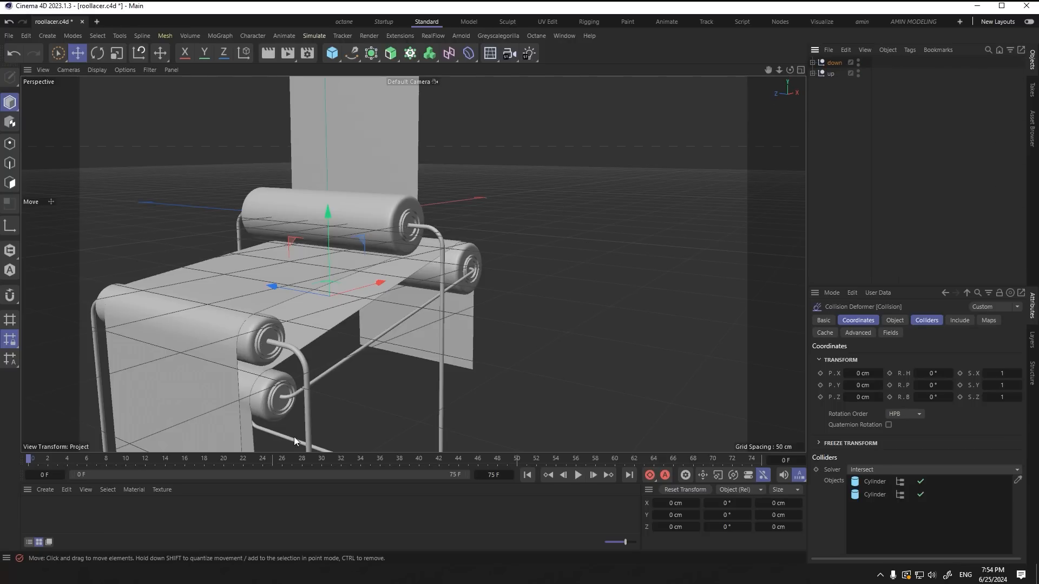
# Step: Shift the small lower roller's cylinder along Y to about -0.34 cm so it fits against the paper
pyautogui.scroll(10, 294, 437)
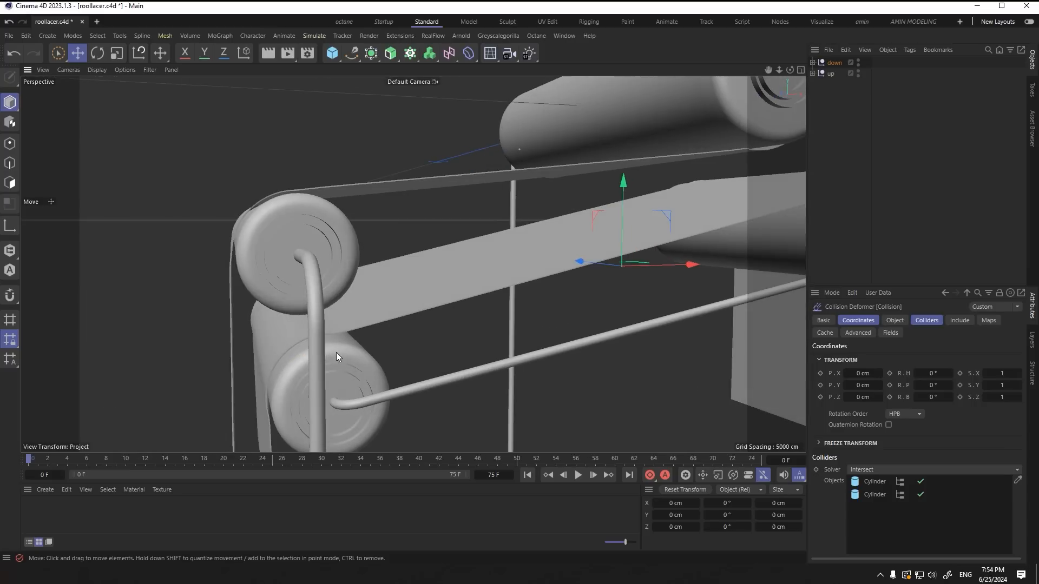
pyautogui.click(338, 353)
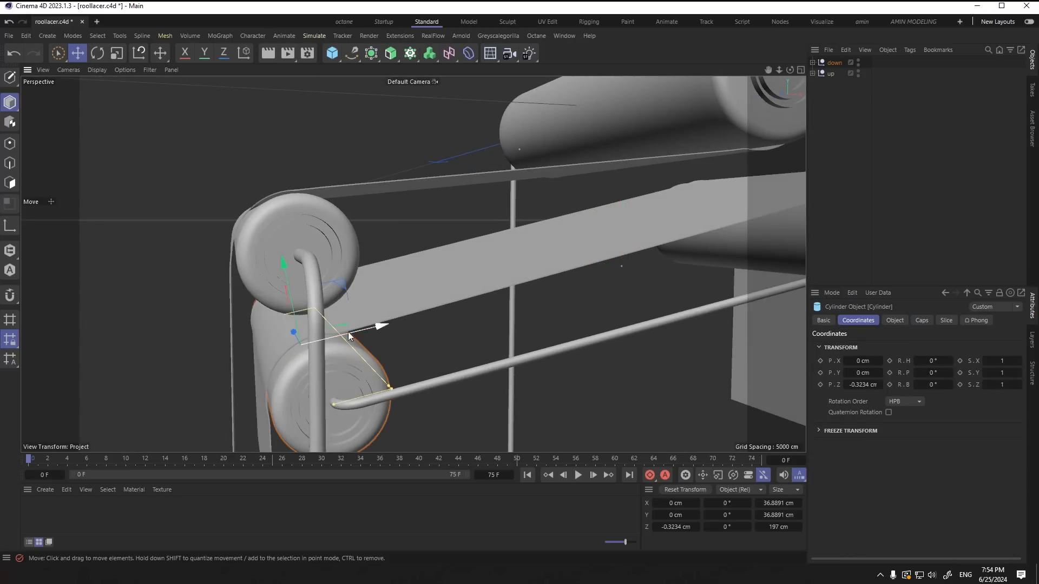
pyautogui.moveTo(285, 269); pyautogui.dragTo(287, 271)
pyautogui.scroll(2, 366, 365)
pyautogui.moveTo(366, 365)
pyautogui.keyDown('alt'); pyautogui.mouseDown()
pyautogui.moveTo(415, 335)
pyautogui.moveTo(368, 349)
pyautogui.mouseUp(); pyautogui.keyUp('alt')
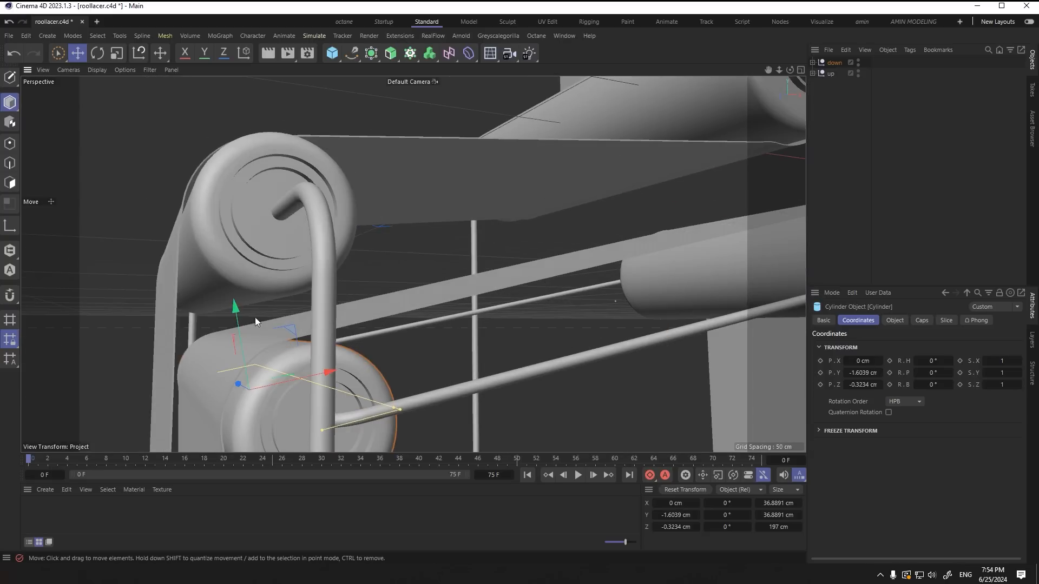
pyautogui.moveTo(234, 301); pyautogui.dragTo(239, 301)
pyautogui.scroll(-9, 351, 363)
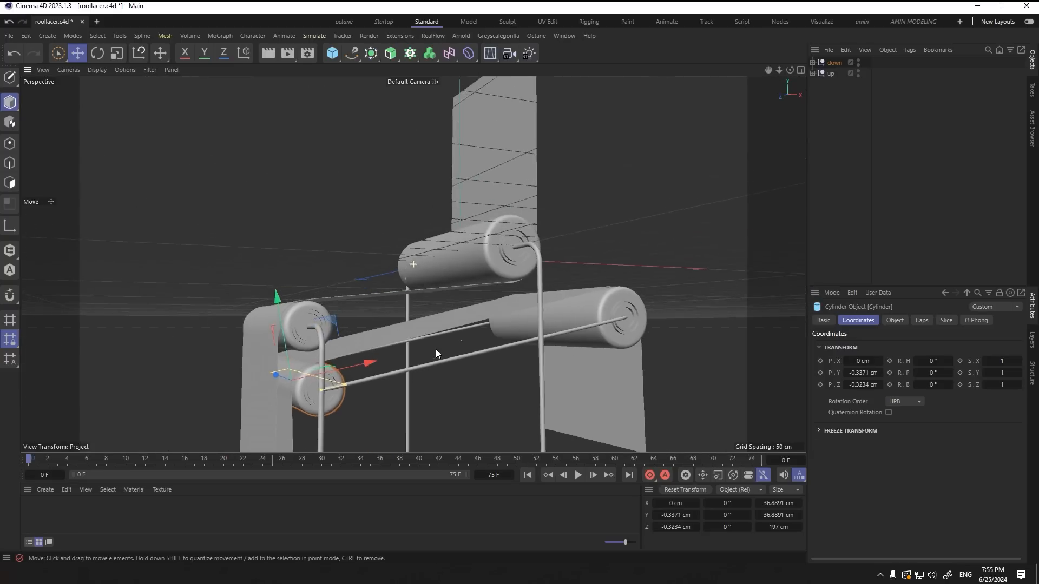
# Step: Add a camera at an elevated three-quarter view of the rollers and set its projection to Parallel
pyautogui.keyDown('alt'); pyautogui.moveTo(501, 345); pyautogui.dragTo(487, 290); pyautogui.keyUp('alt')
pyautogui.click(842, 101)
pyautogui.click(511, 55)
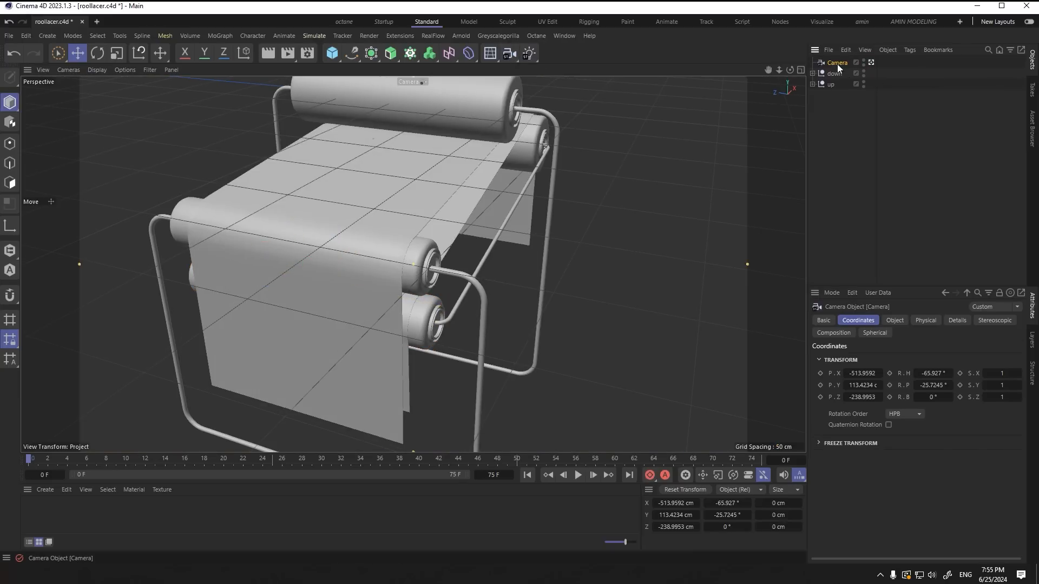
pyautogui.click(894, 320)
pyautogui.click(876, 359)
pyautogui.click(882, 385)
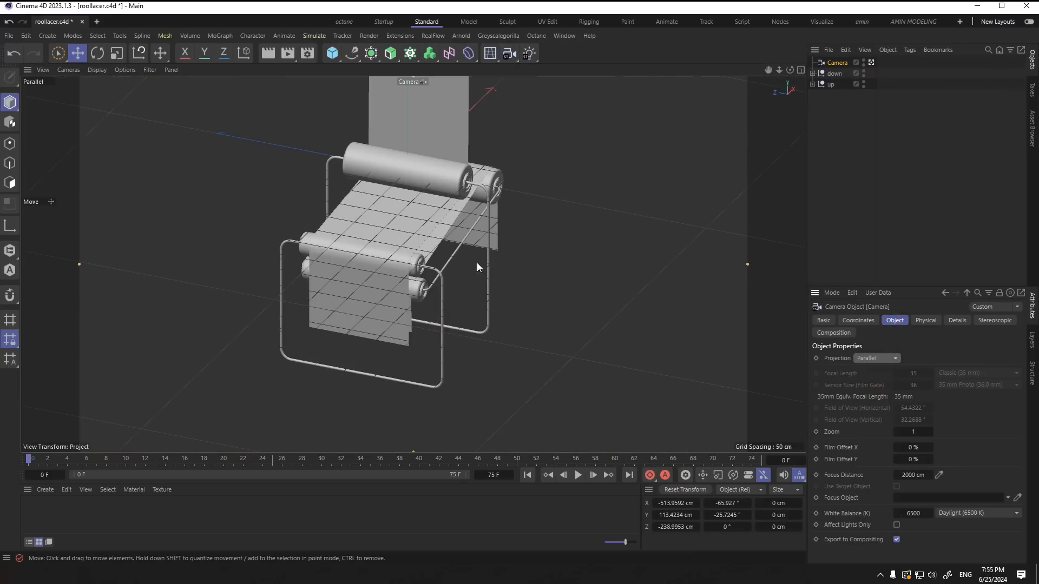
# Step: Frame the rollers closely through the camera at a zoom of about 2.03
pyautogui.scroll(3, 447, 219)
pyautogui.keyDown('alt'); pyautogui.moveTo(447, 219); pyautogui.dragTo(420, 310); pyautogui.keyUp('alt')
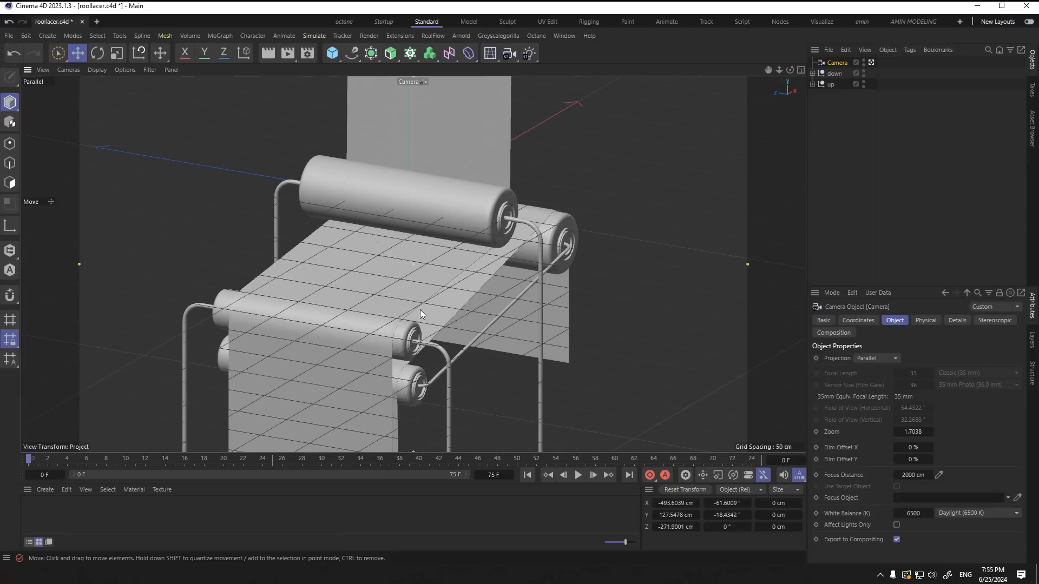
pyautogui.scroll(2, 453, 306)
pyautogui.keyDown('alt'); pyautogui.moveTo(452, 306); pyautogui.dragTo(454, 303, button='middle'); pyautogui.keyUp('alt')
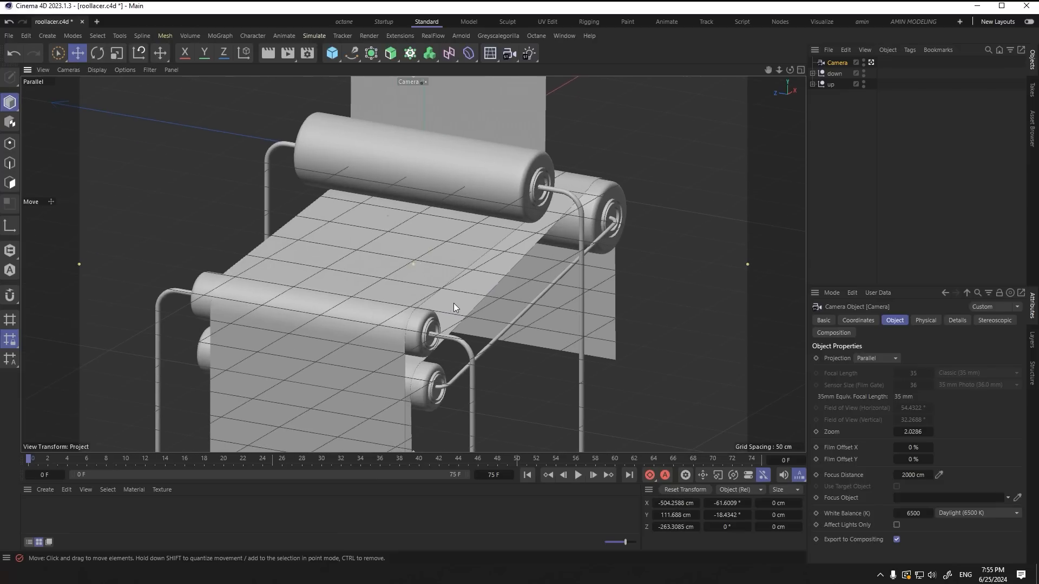
# Step: Move the down group along positive X so its rollers extend farther behind the upper frame
pyautogui.click(832, 74)
pyautogui.moveTo(465, 241); pyautogui.dragTo(482, 227)
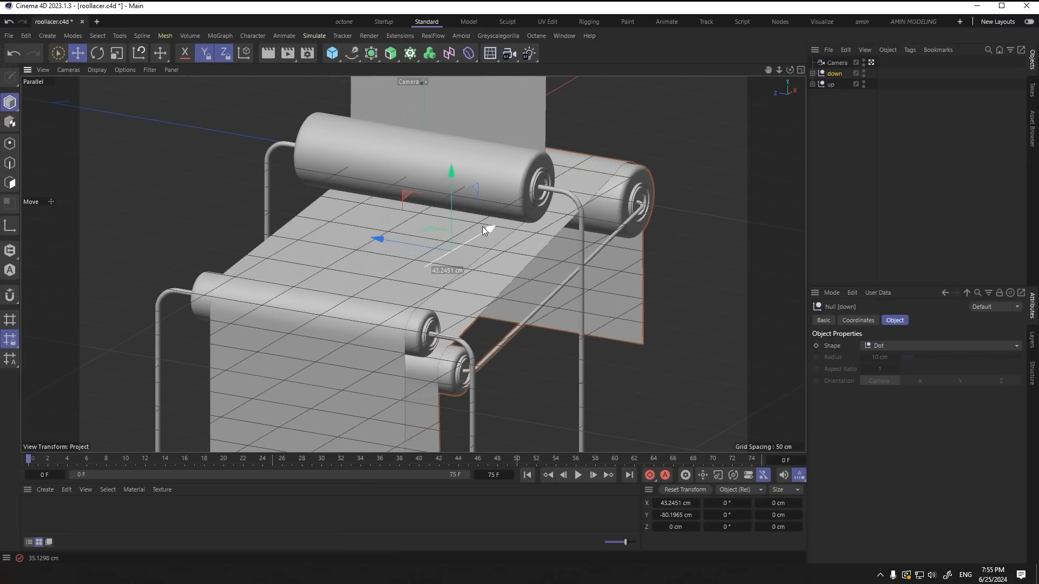
pyautogui.moveTo(388, 255); pyautogui.dragTo(401, 241)
pyautogui.click(710, 226)
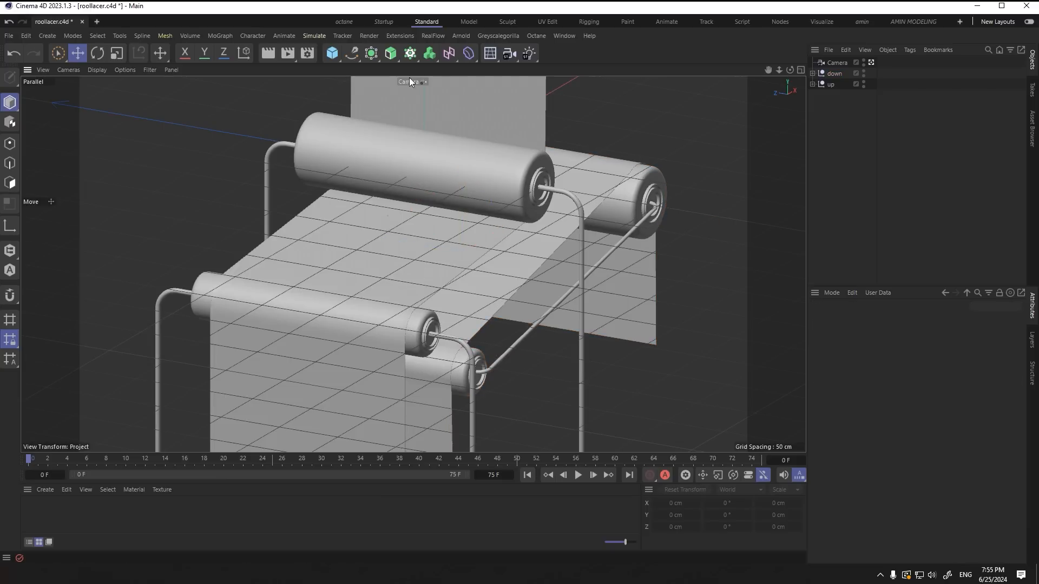
# Step: Add a Protection tag to the camera to lock its framing
pyautogui.rightClick(836, 63)
pyautogui.moveTo(884, 169)
pyautogui.click(793, 304)
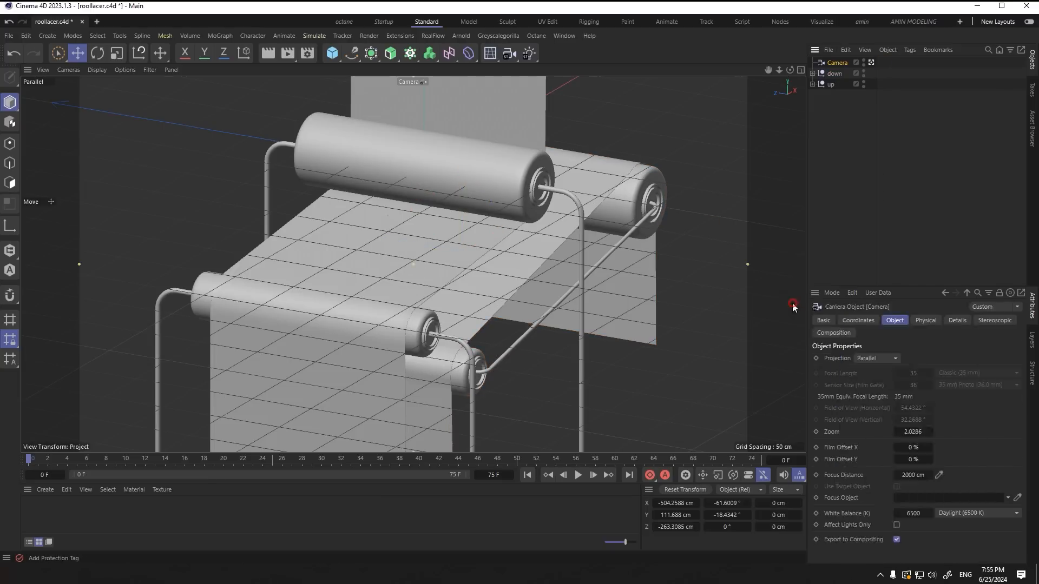
pyautogui.click(708, 299)
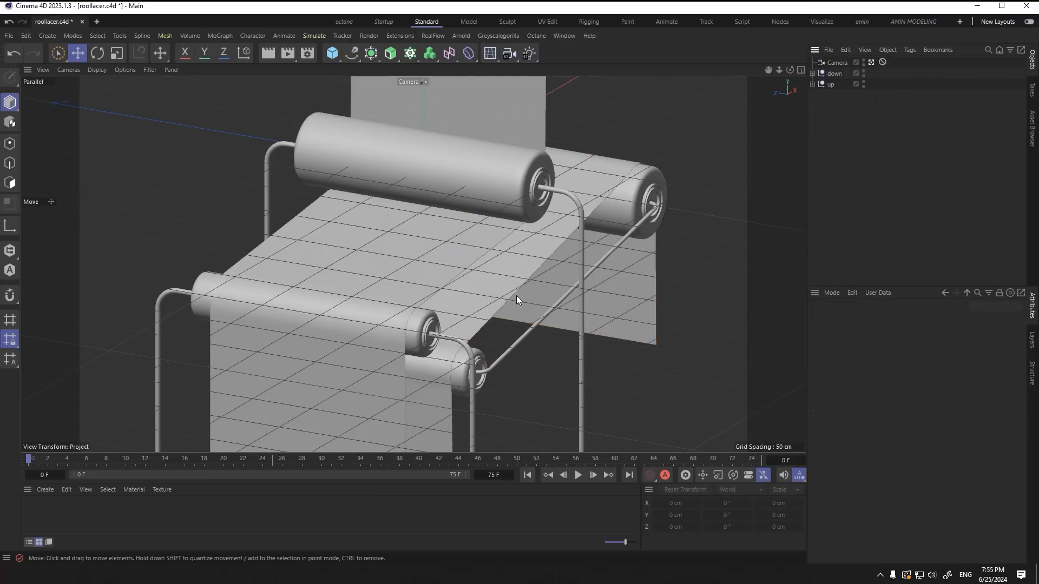
# Step: Outside the camera view, lower the end point of the down group's spline beneath the large roller to about Y -240.4 cm, and return to the camera
pyautogui.click(814, 74)
pyautogui.click(813, 74)
pyautogui.click(819, 84)
pyautogui.click(861, 127)
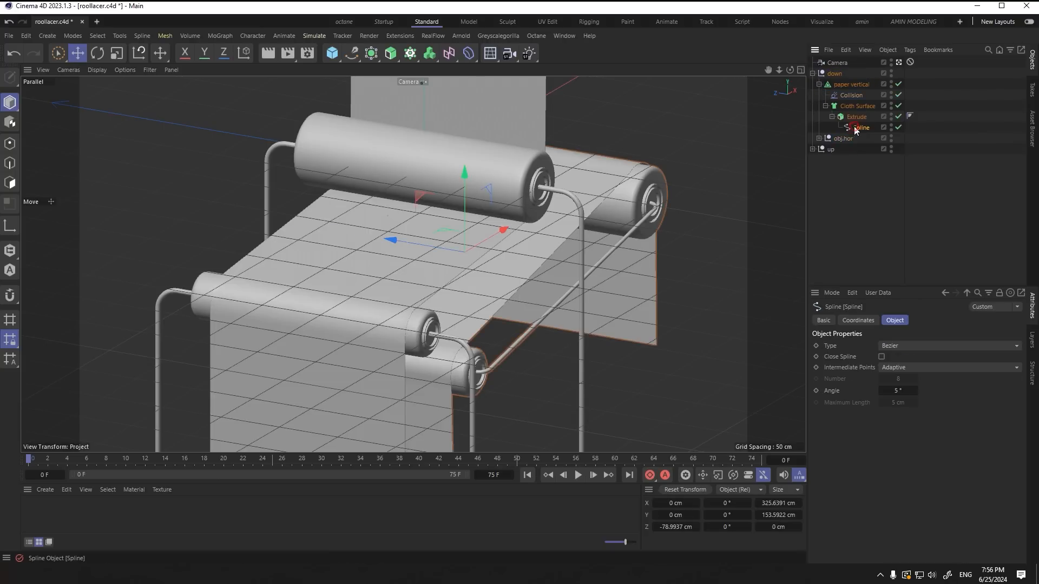
pyautogui.click(10, 143)
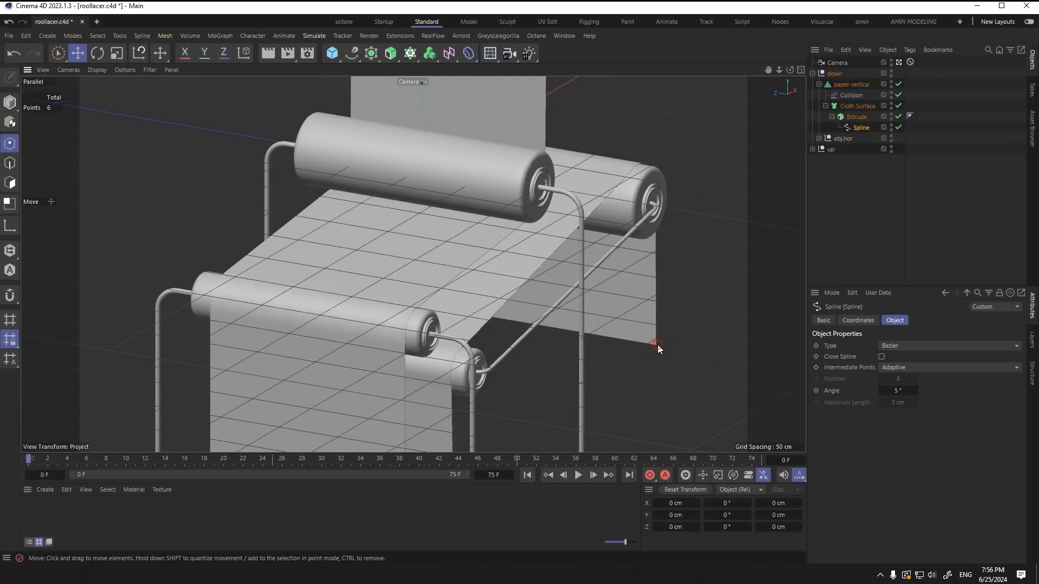
pyautogui.click(898, 62)
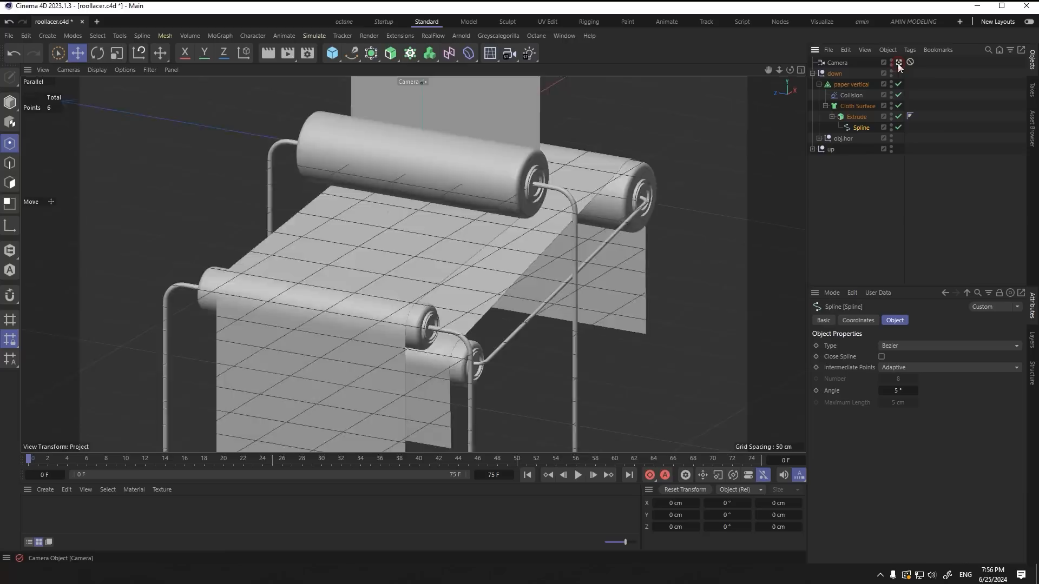
pyautogui.scroll(10, 530, 221)
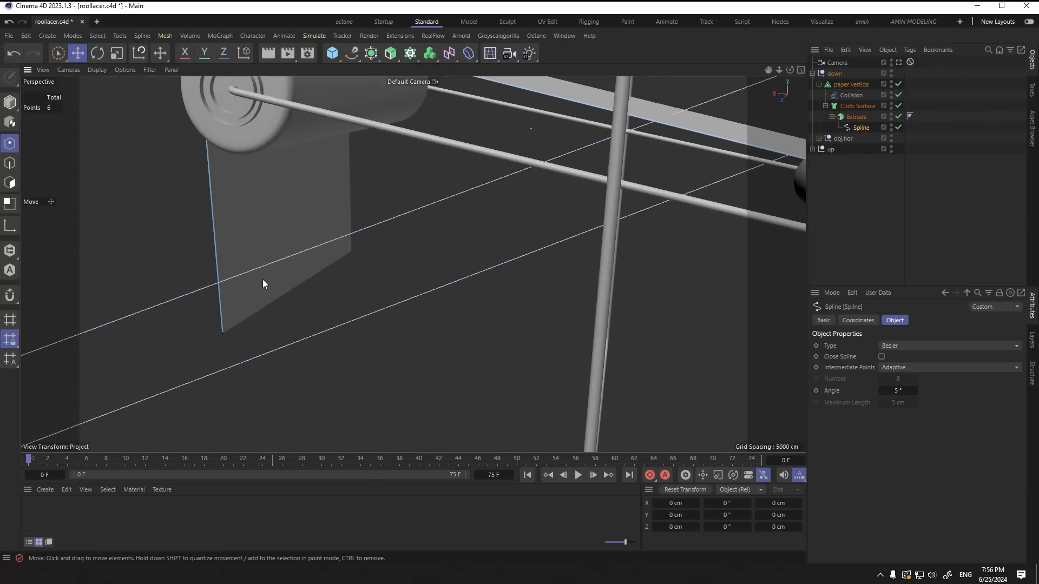
pyautogui.click(223, 332)
pyautogui.moveTo(223, 333); pyautogui.dragTo(234, 453)
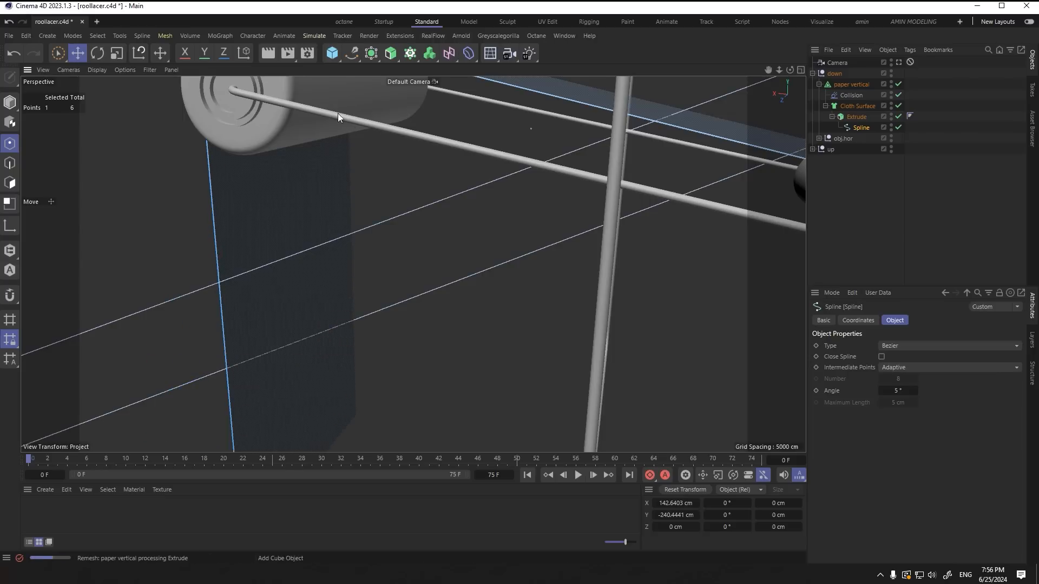
pyautogui.click(898, 62)
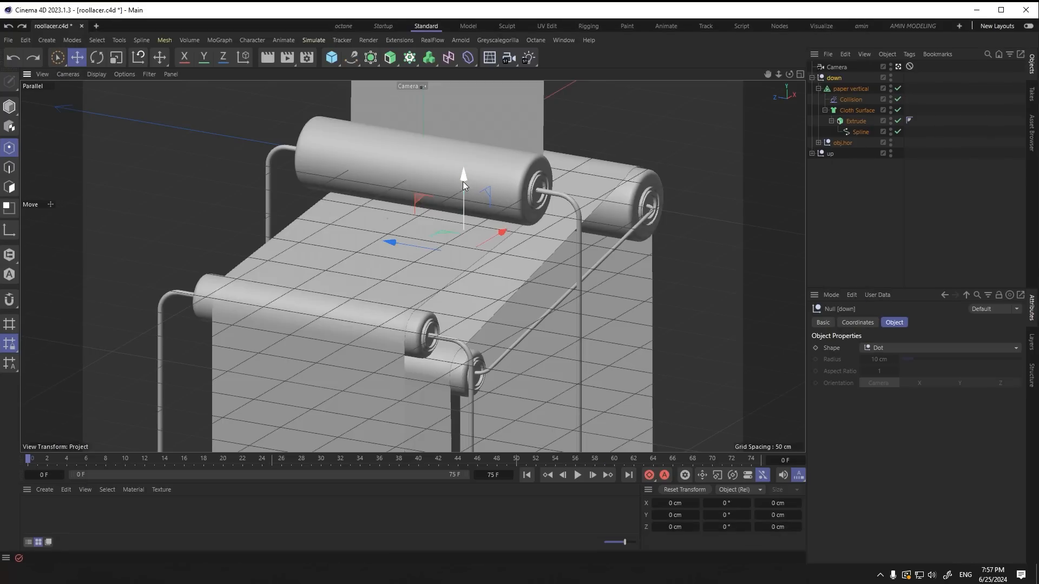
# Step: Lower the down group slightly along Y and compare the roller arrangement with the Acer Swift reference in the image viewer
pyautogui.moveTo(462, 181); pyautogui.dragTo(465, 209)
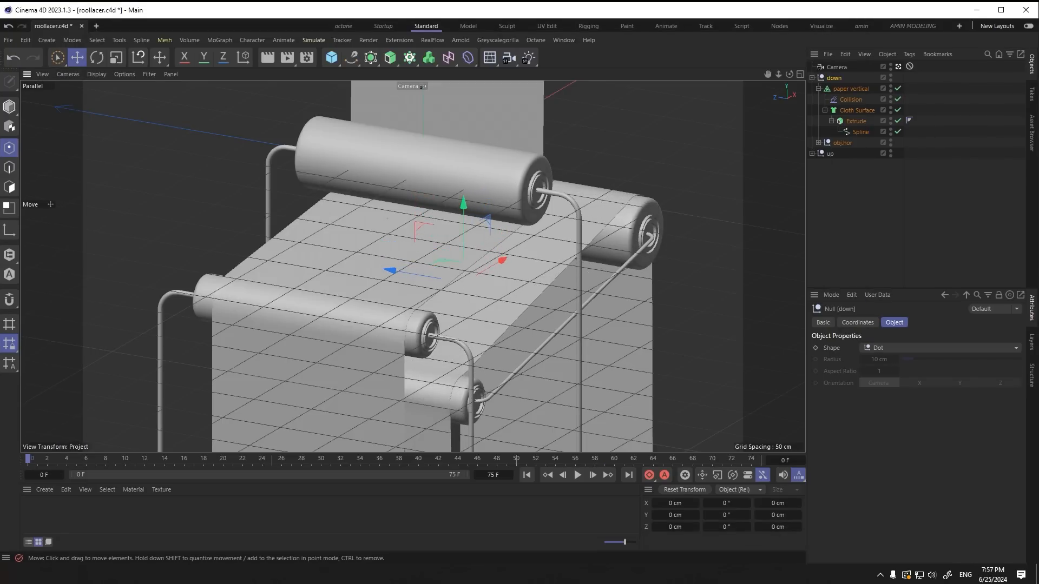
pyautogui.hotkey('alt', 'Tab')
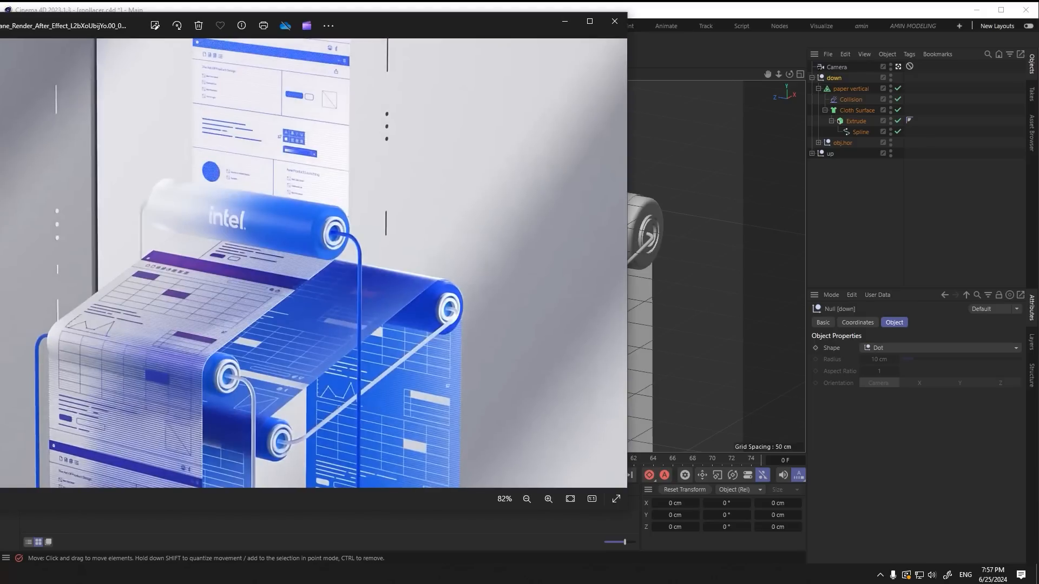
pyautogui.scroll(-1, 310, 281)
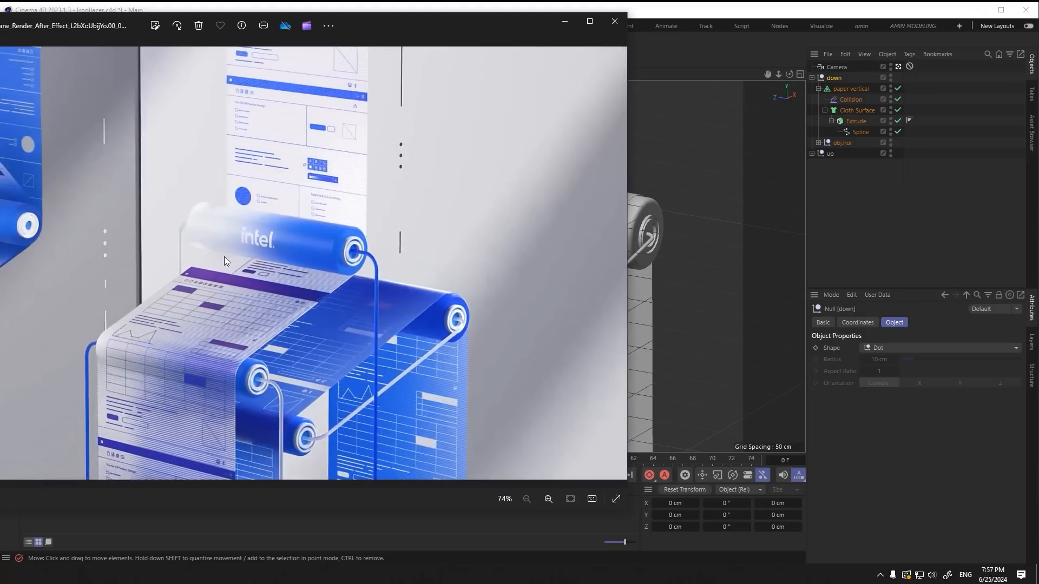
pyautogui.moveTo(2, 27); pyautogui.dragTo(199, 62)
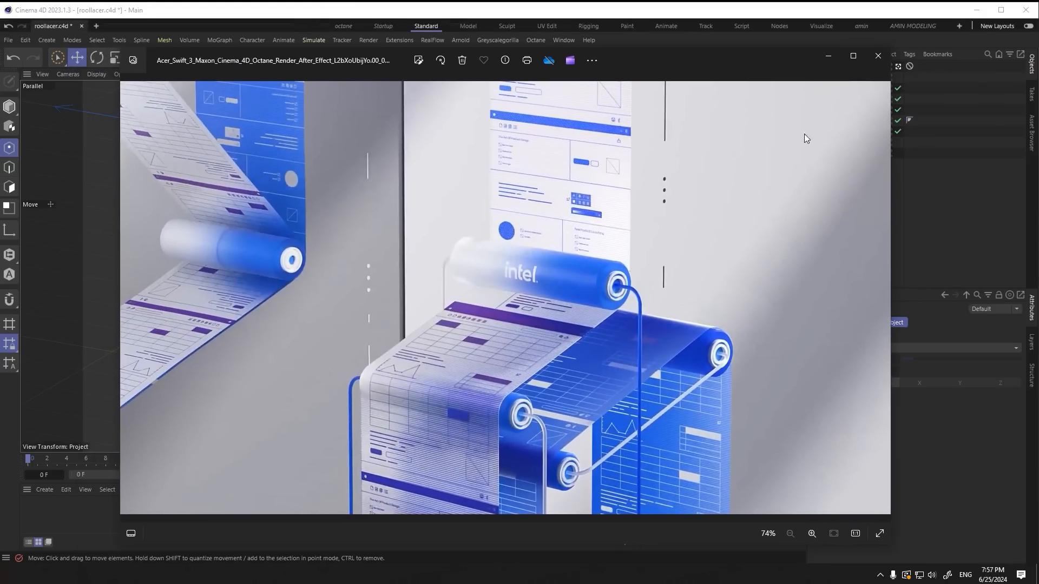
pyautogui.click(827, 57)
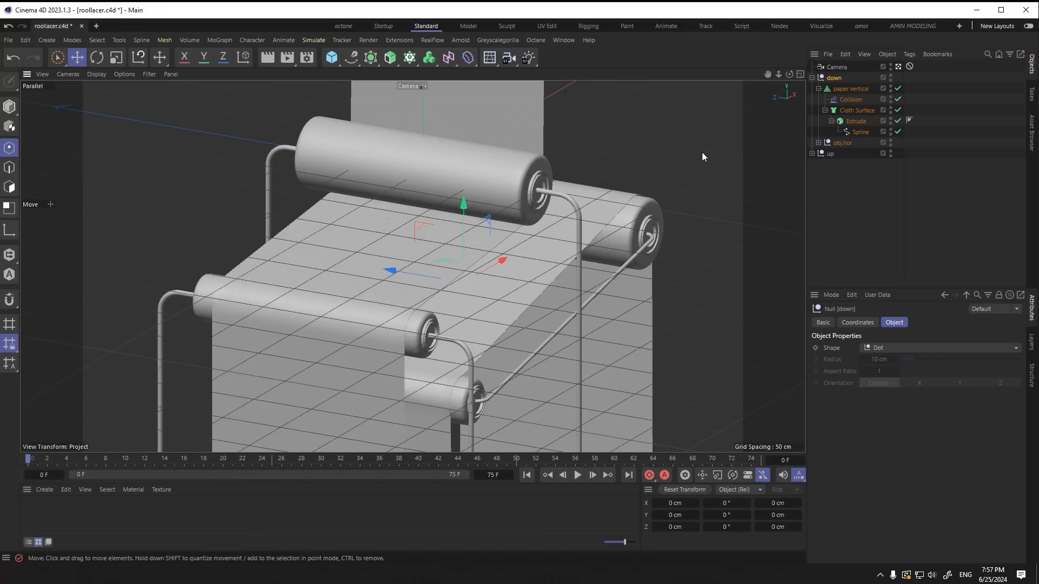
# Step: Remove the camera's Protection tag and reframe it farther out so more of the rollers and hanging sheets fit in view
pyautogui.click(909, 67)
pyautogui.press('Delete')
pyautogui.scroll(-1, 468, 288)
pyautogui.keyDown('alt'); pyautogui.moveTo(466, 288); pyautogui.dragTo(482, 320, button='middle'); pyautogui.keyUp('alt')
pyautogui.scroll(-1, 491, 320)
pyautogui.scroll(1, 489, 320)
pyautogui.scroll(-1, 490, 320)
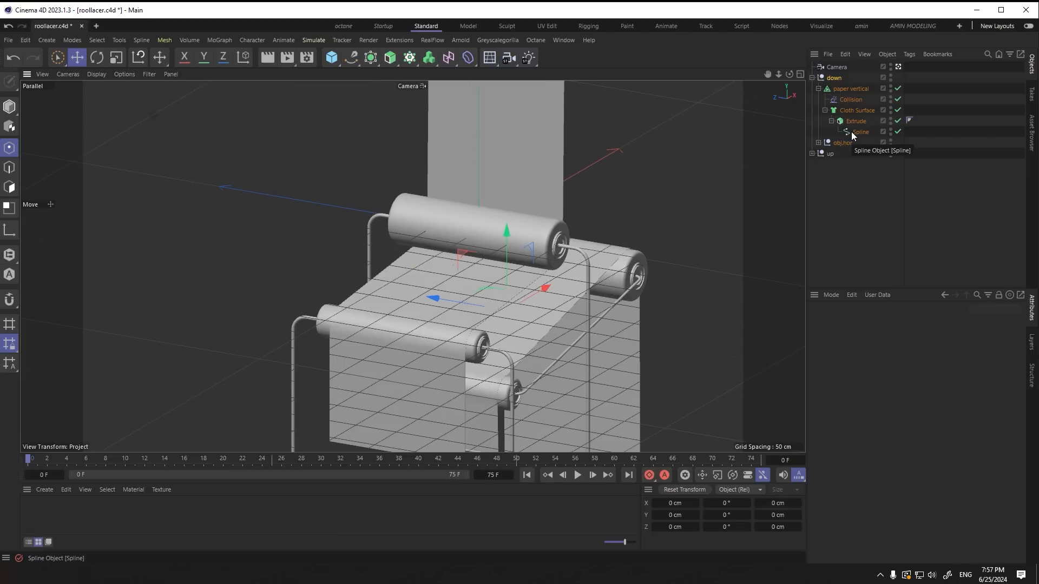
pyautogui.keyDown('alt'); pyautogui.moveTo(532, 273); pyautogui.dragTo(535, 278, button='middle'); pyautogui.keyUp('alt')
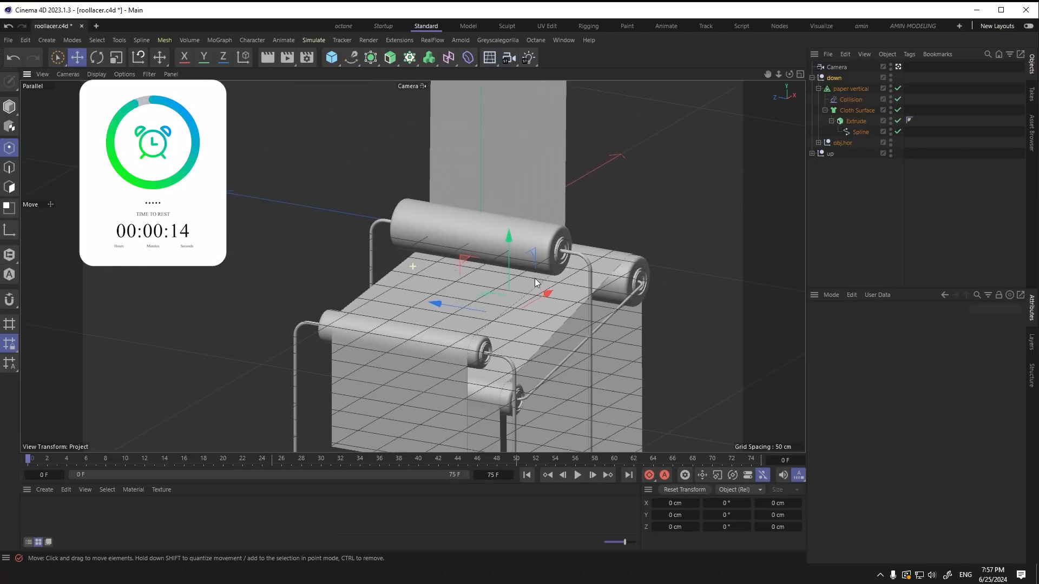
# Step: Select the paper spline in the down group, and expand the up group to select an object nested inside obj1
pyautogui.click(860, 132)
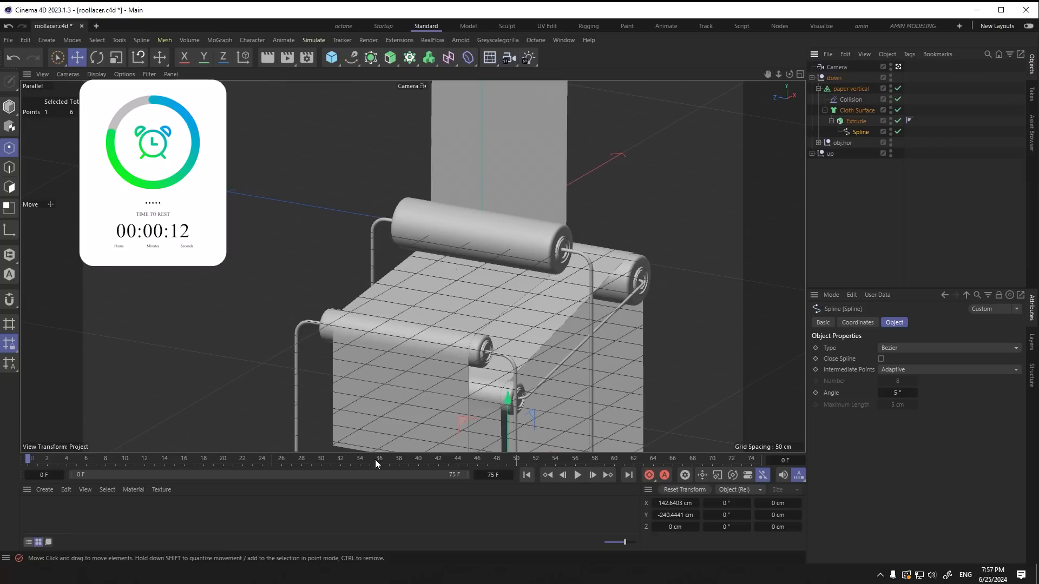
pyautogui.click(812, 154)
pyautogui.click(818, 164)
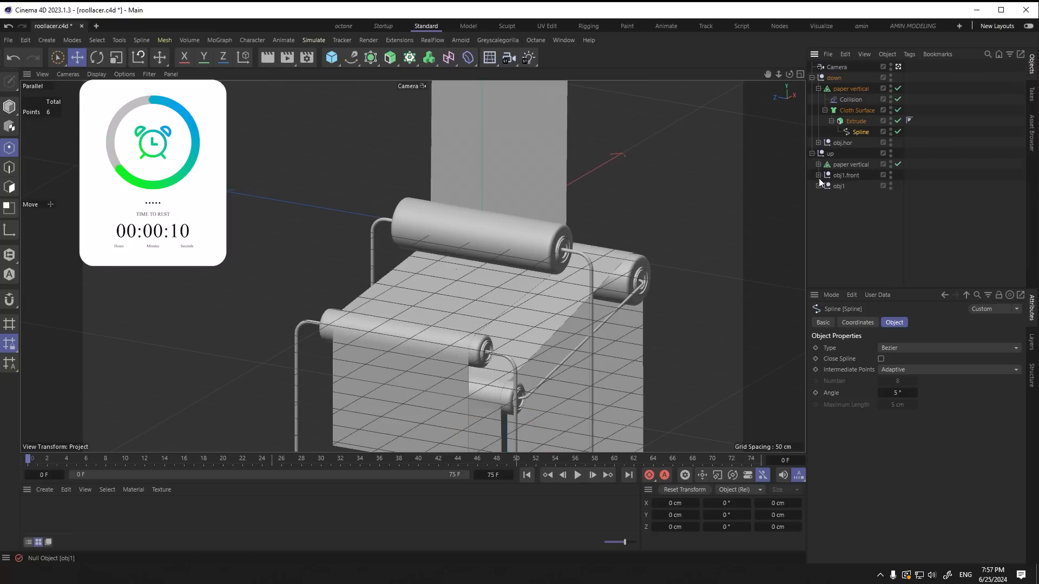
pyautogui.click(825, 187)
pyautogui.click(832, 197)
pyautogui.click(860, 208)
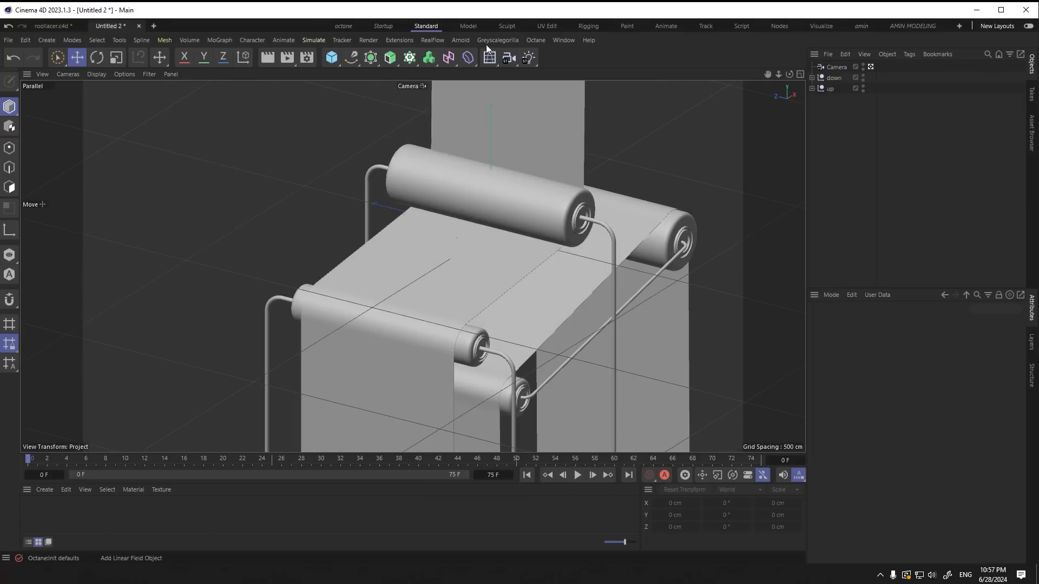
# Step: Open the Octane Live Viewer, start a live render of the scene, and shift the camera framing slightly
pyautogui.click(535, 39)
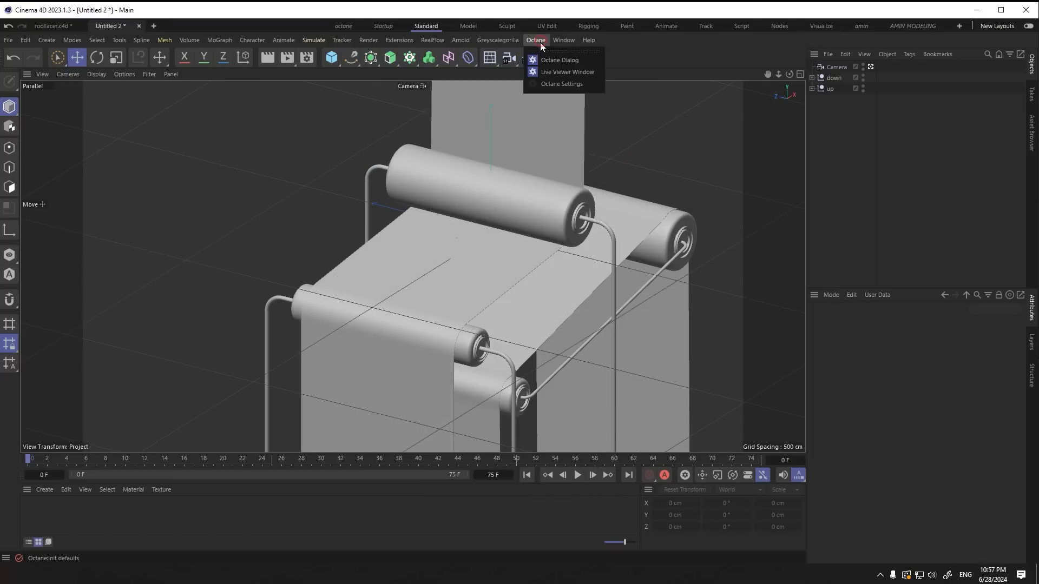
pyautogui.click(560, 70)
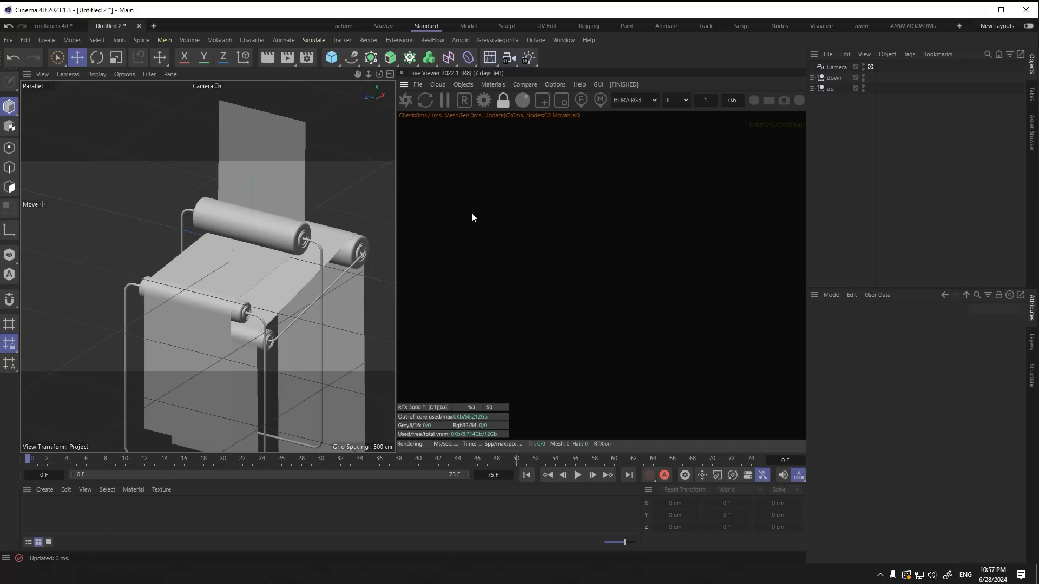
pyautogui.click(407, 100)
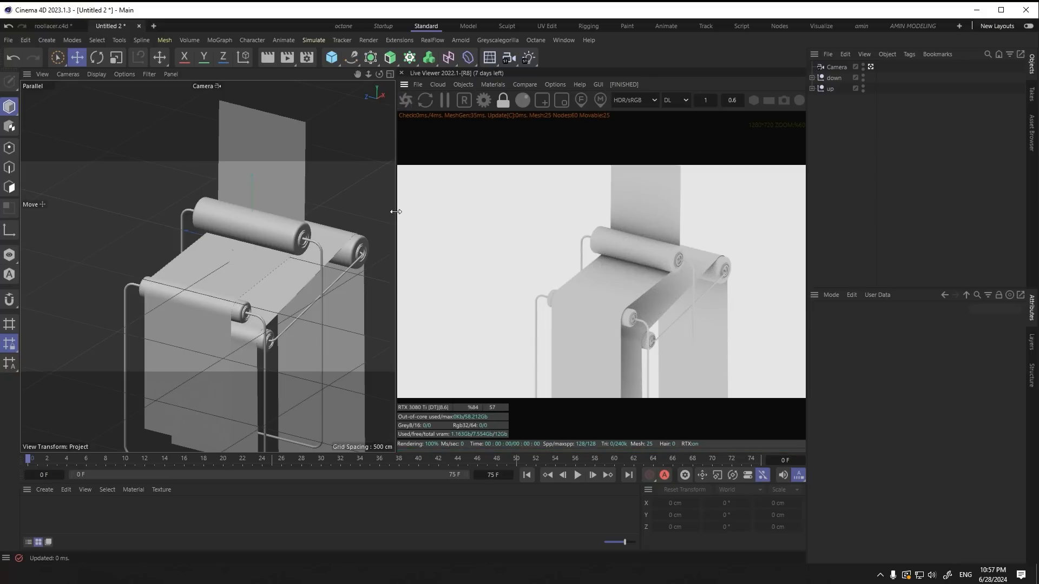
pyautogui.click(503, 103)
pyautogui.click(503, 102)
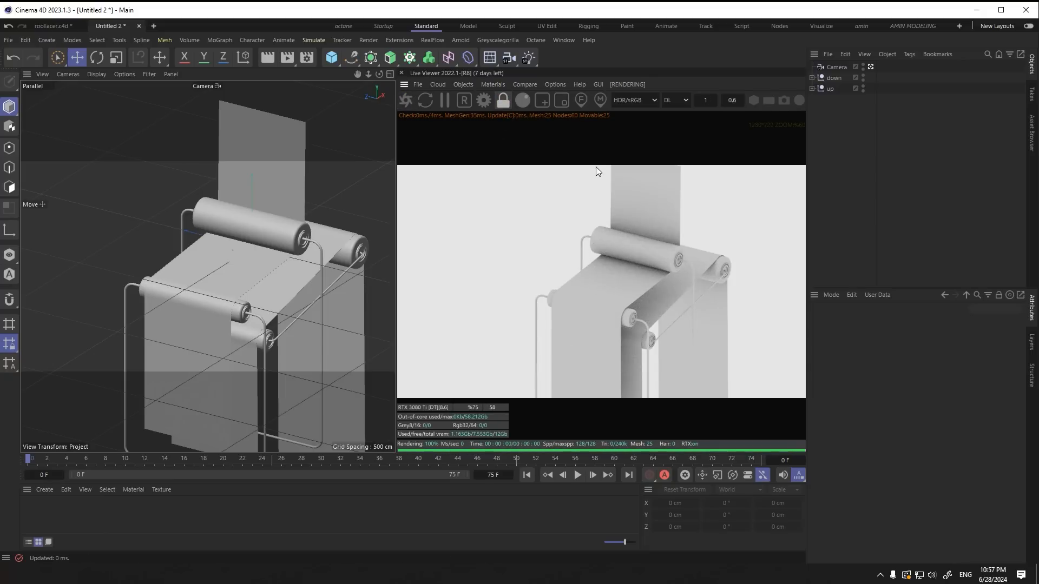
pyautogui.keyDown('alt'); pyautogui.moveTo(276, 209); pyautogui.dragTo(284, 204, button='middle'); pyautogui.keyUp('alt')
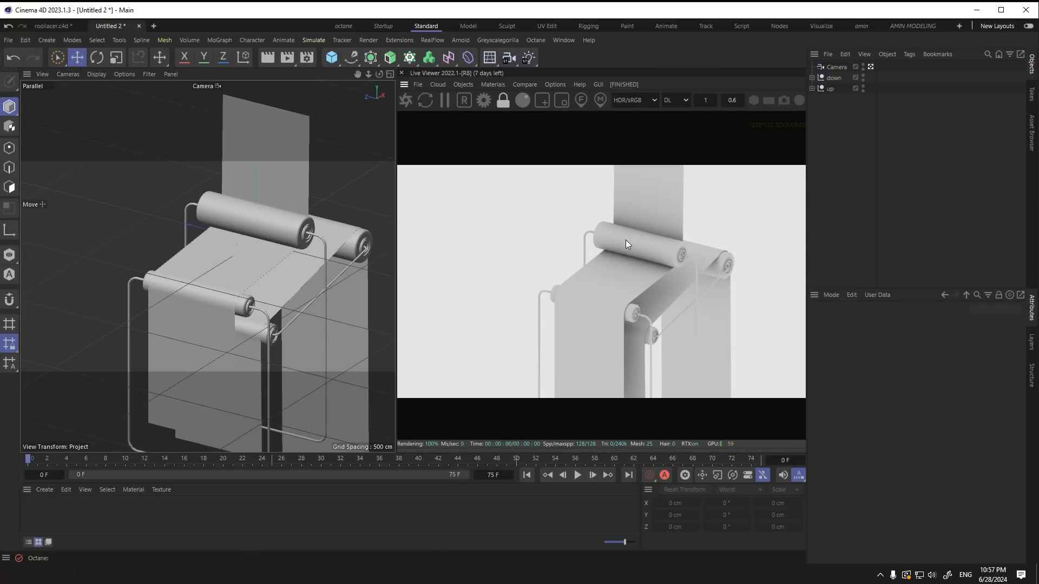
# Step: Switch the Octane render kernel to path tracing (PT) and set its maximum samples to 200
pyautogui.click(685, 100)
pyautogui.click(684, 147)
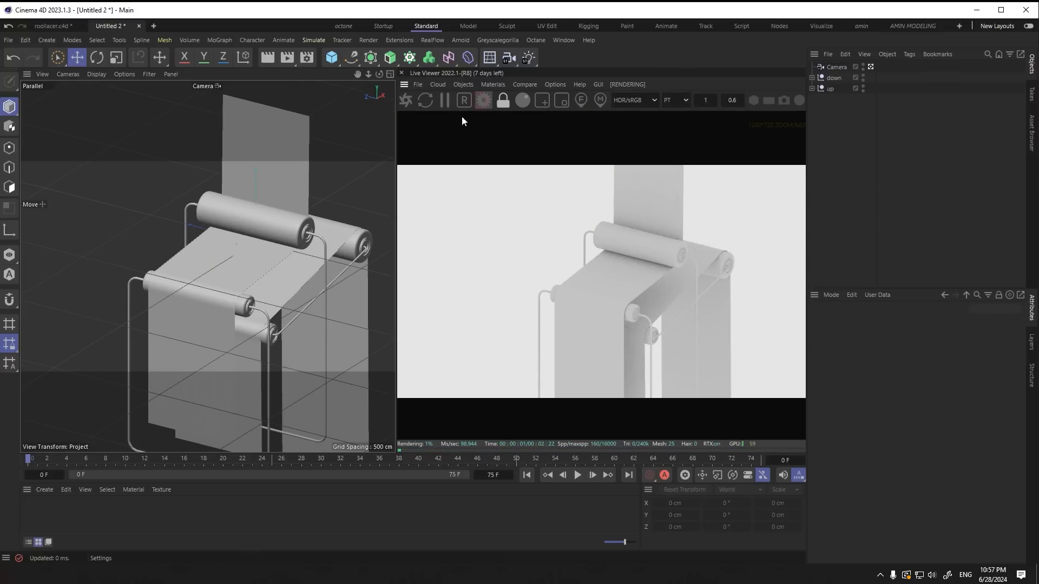
pyautogui.moveTo(1, 128); pyautogui.dragTo(335, 141)
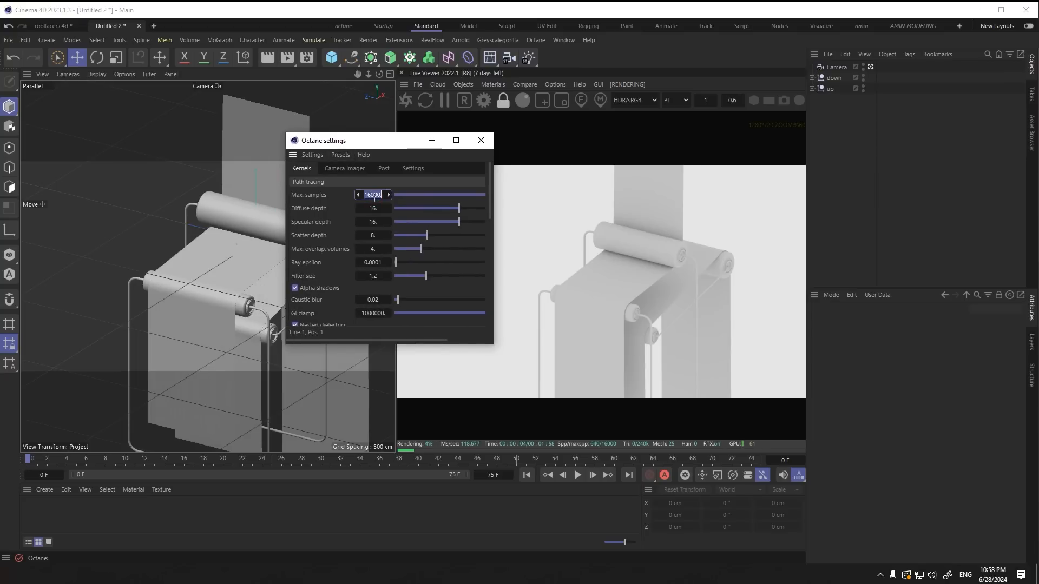
pyautogui.write('200')
pyautogui.press('Return')
pyautogui.click(481, 140)
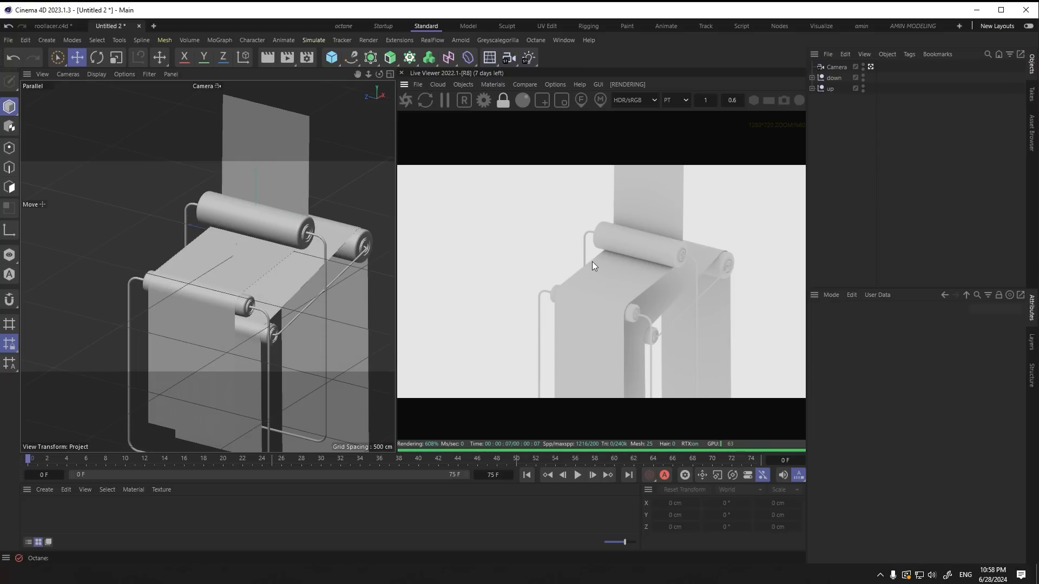
# Step: Set the working viewport to a shaded perspective view from outside the camera, showing the whole roller setup
pyautogui.middleClick(323, 206)
pyautogui.middleClick(327, 190)
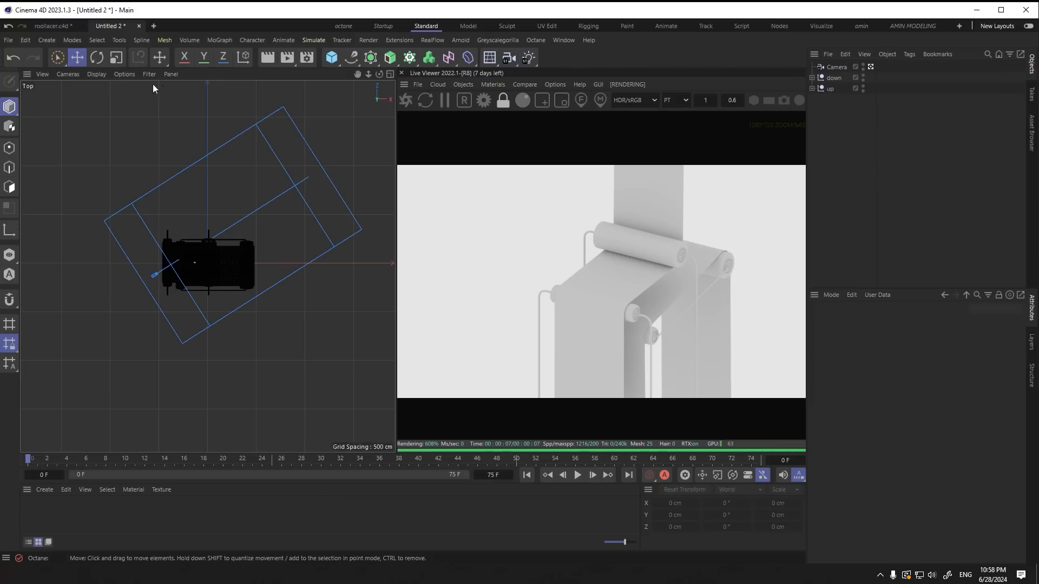
pyautogui.click(96, 74)
pyautogui.click(116, 108)
pyautogui.click(68, 74)
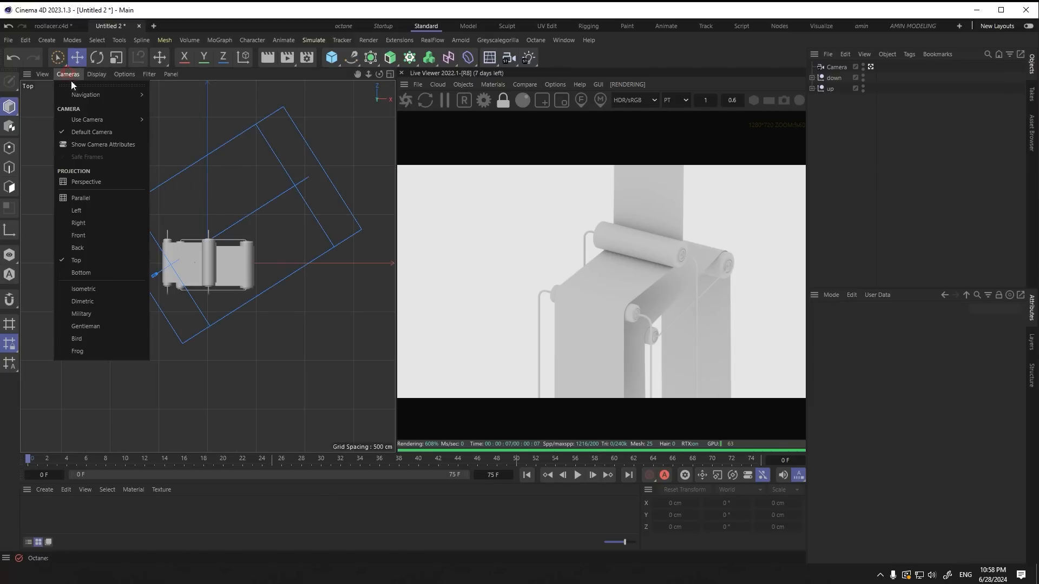
pyautogui.click(103, 184)
pyautogui.scroll(-5, 218, 272)
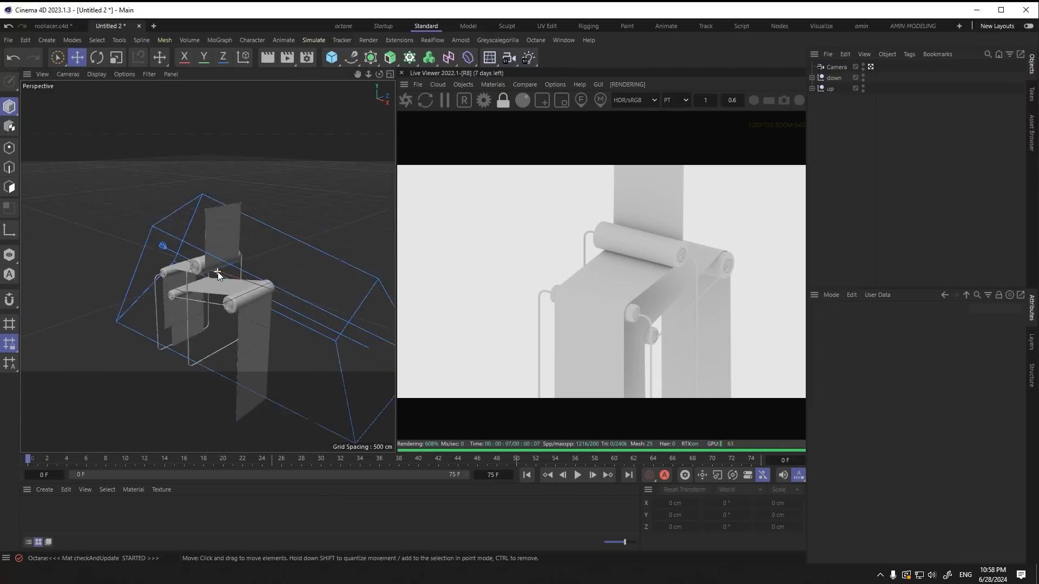
pyautogui.keyDown('alt'); pyautogui.moveTo(217, 272); pyautogui.dragTo(265, 153); pyautogui.keyUp('alt')
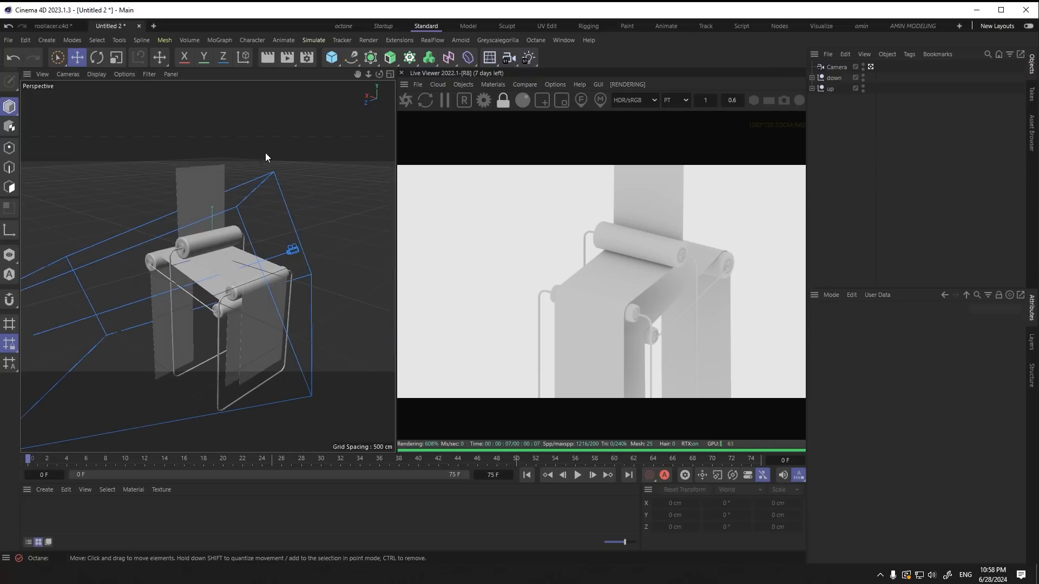
# Step: Add a plane behind the rollers at about X 1437.5 cm, Y -314.8 cm, oriented to -X and scaled to about 1164 cm square
pyautogui.click(333, 64)
pyautogui.click(367, 96)
pyautogui.keyDown('alt'); pyautogui.moveTo(240, 239); pyautogui.dragTo(80, 215); pyautogui.keyUp('alt')
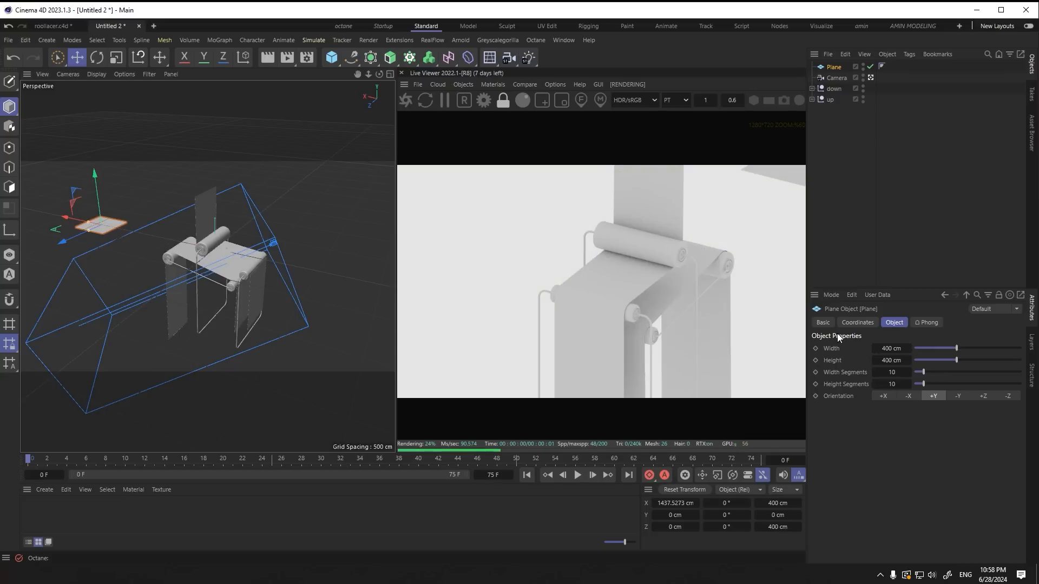
pyautogui.click(908, 397)
pyautogui.moveTo(95, 174); pyautogui.dragTo(96, 194)
pyautogui.click(116, 60)
pyautogui.moveTo(128, 236); pyautogui.dragTo(110, 279)
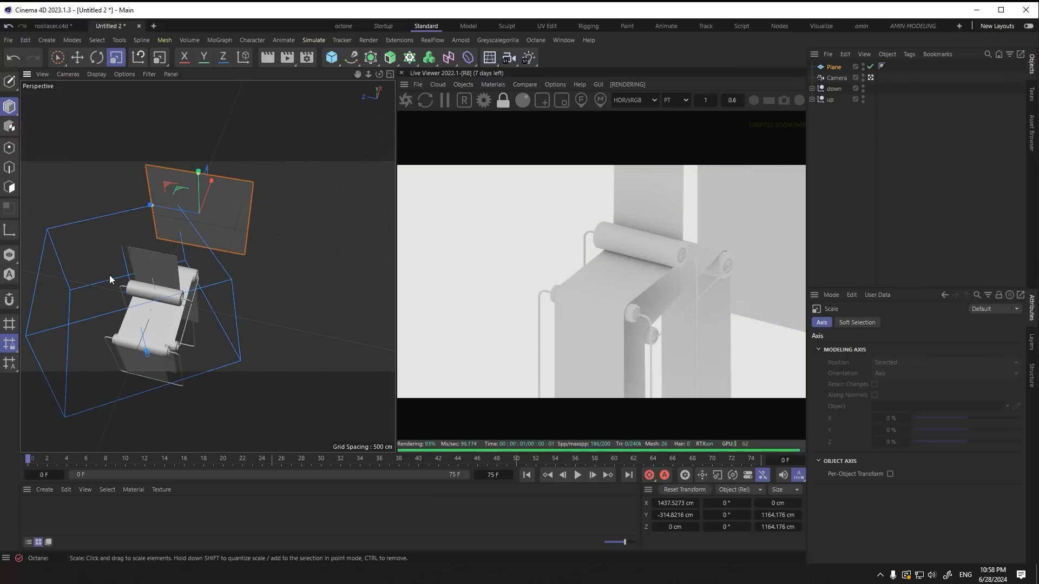
# Step: Reposition the wall plane and duplicate it, sizing the copy to about 2986 by 1549 cm at about X 2558, Y -1029, Z 2439 cm
pyautogui.press('e')
pyautogui.moveTo(213, 190); pyautogui.dragTo(213, 128)
pyautogui.moveTo(178, 199); pyautogui.dragTo(60, 161)
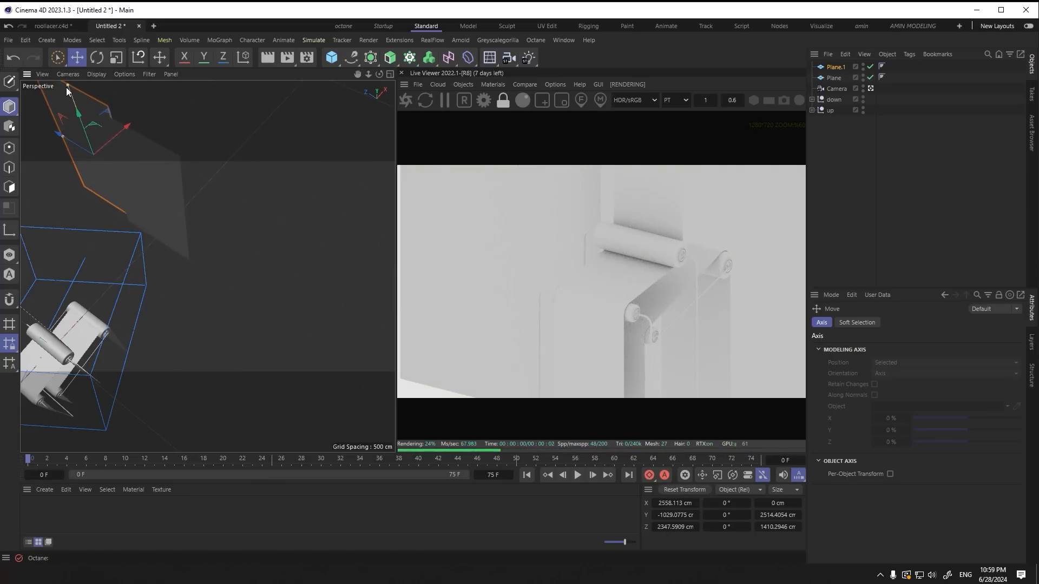
pyautogui.moveTo(66, 85); pyautogui.dragTo(60, 70)
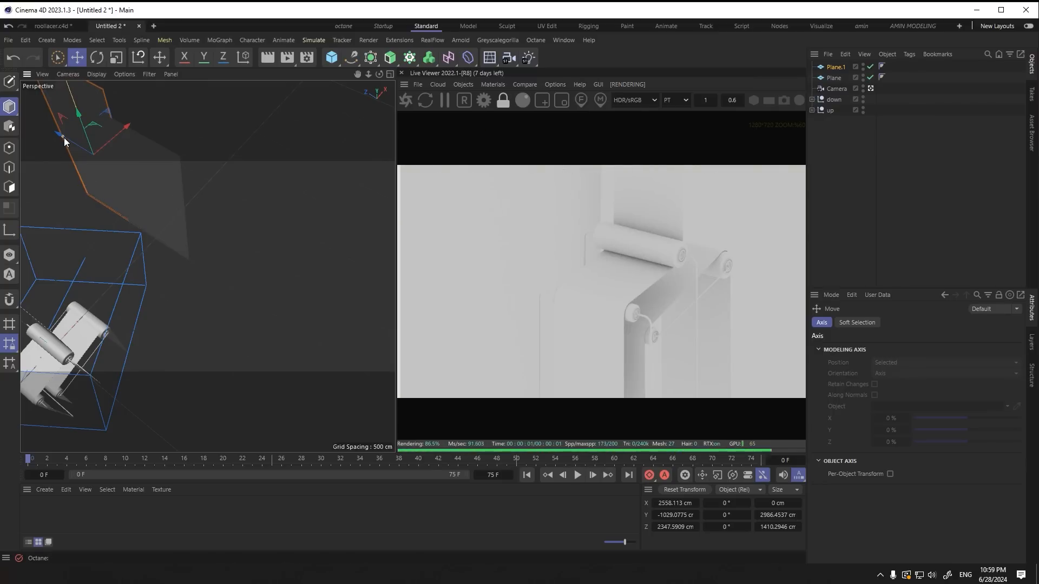
pyautogui.moveTo(63, 137); pyautogui.dragTo(59, 135)
pyautogui.keyDown('alt'); pyautogui.moveTo(130, 212); pyautogui.dragTo(192, 174); pyautogui.keyUp('alt')
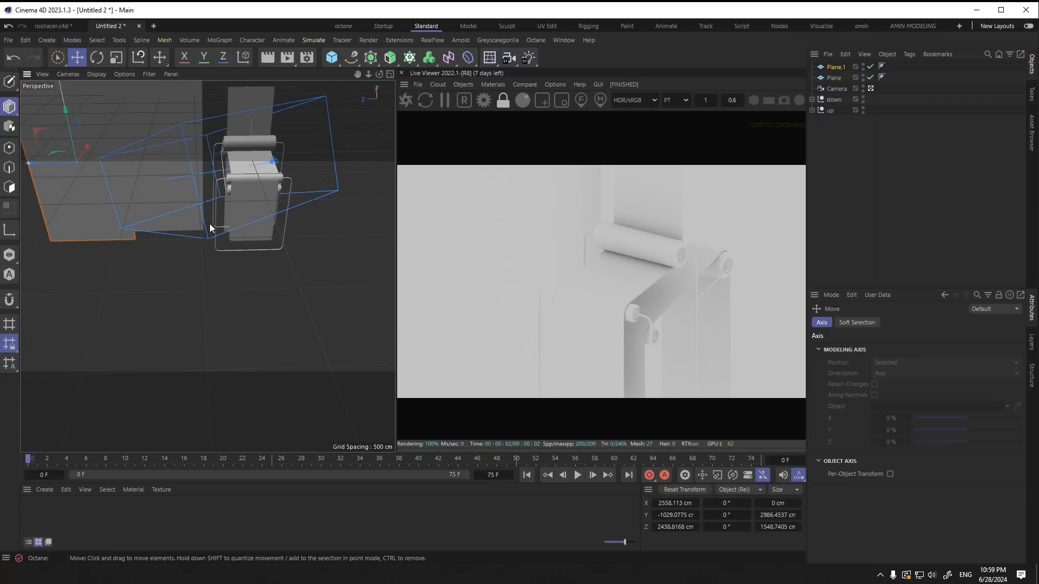
# Step: Select the large upper roller's cylinder and examine the roller's look in the Acer Swift reference image
pyautogui.scroll(3, 265, 176)
pyautogui.keyDown('alt'); pyautogui.moveTo(266, 179); pyautogui.dragTo(268, 241); pyautogui.keyUp('alt')
pyautogui.scroll(6, 246, 292)
pyautogui.click(220, 239)
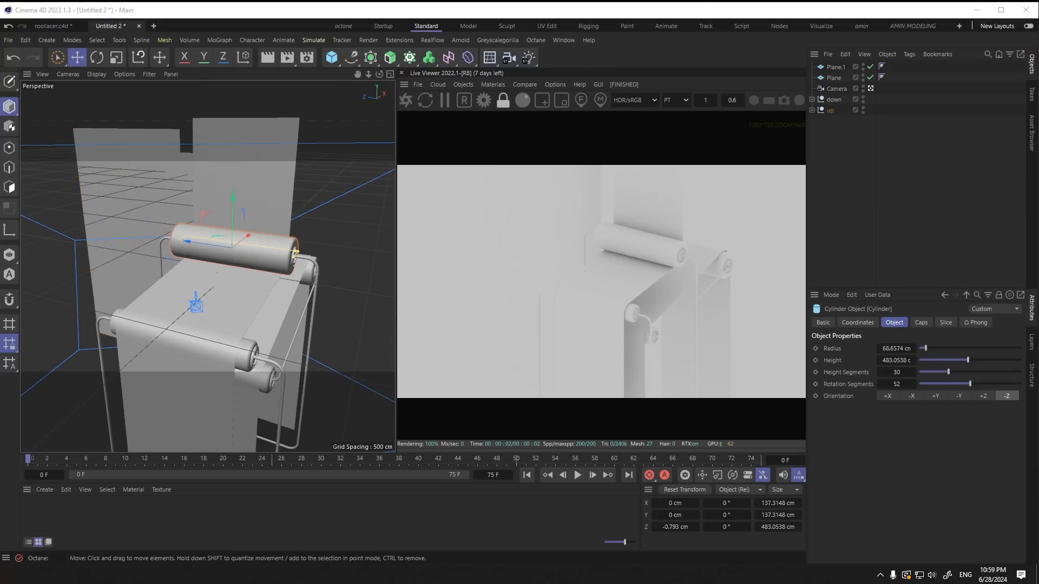
pyautogui.hotkey('alt', 'Tab')
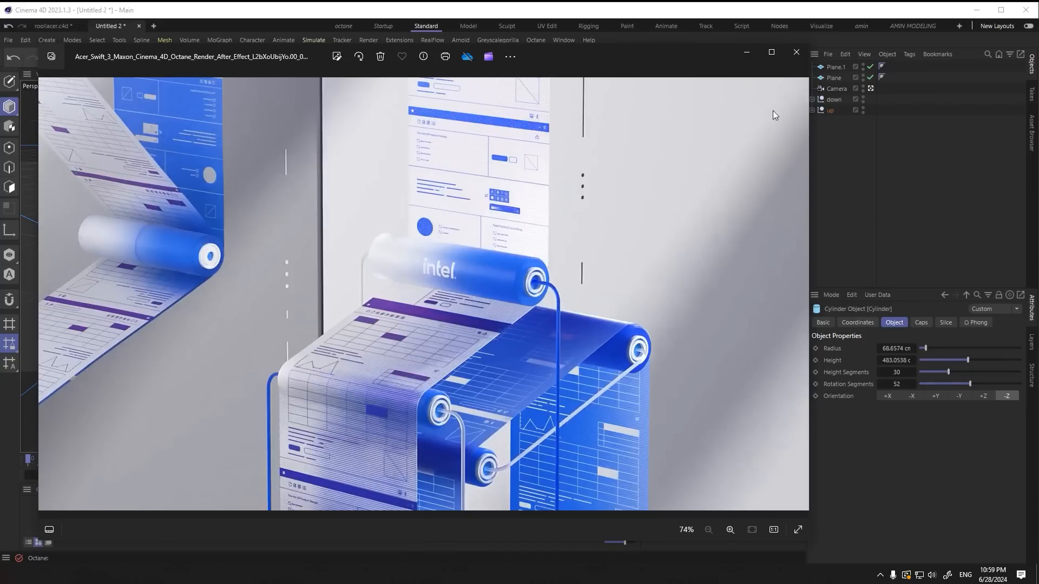
pyautogui.click(746, 52)
# Step: Create an Octane specular material and apply it to the large upper roller
pyautogui.click(493, 84)
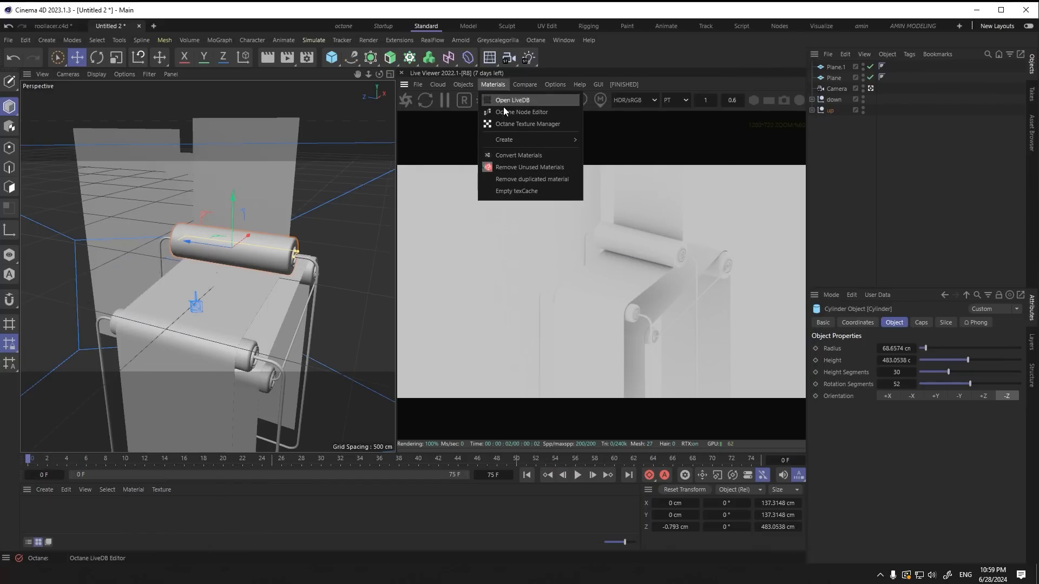
pyautogui.moveTo(520, 140)
pyautogui.click(626, 154)
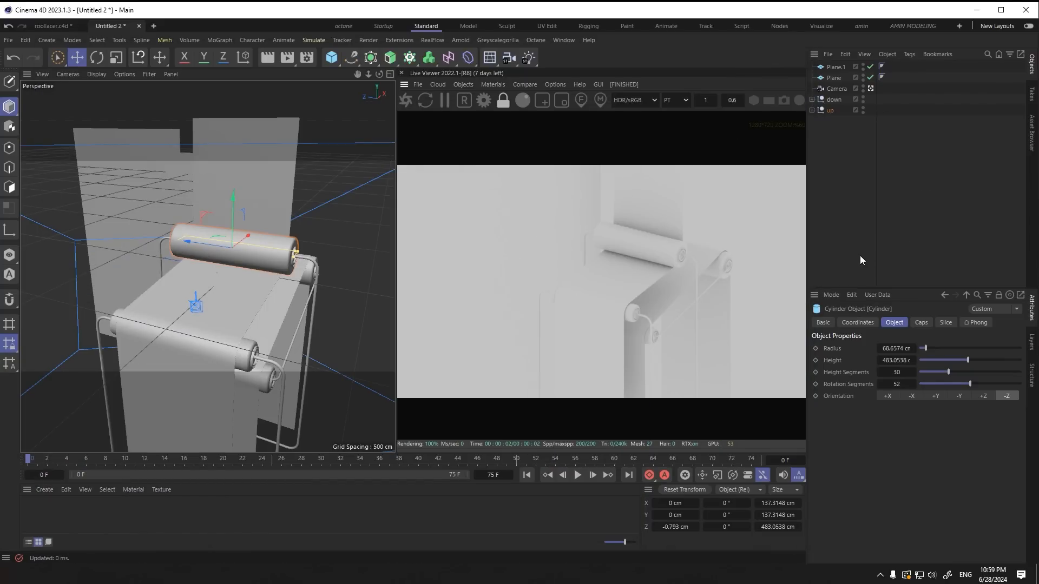
pyautogui.moveTo(36, 511); pyautogui.dragTo(261, 249)
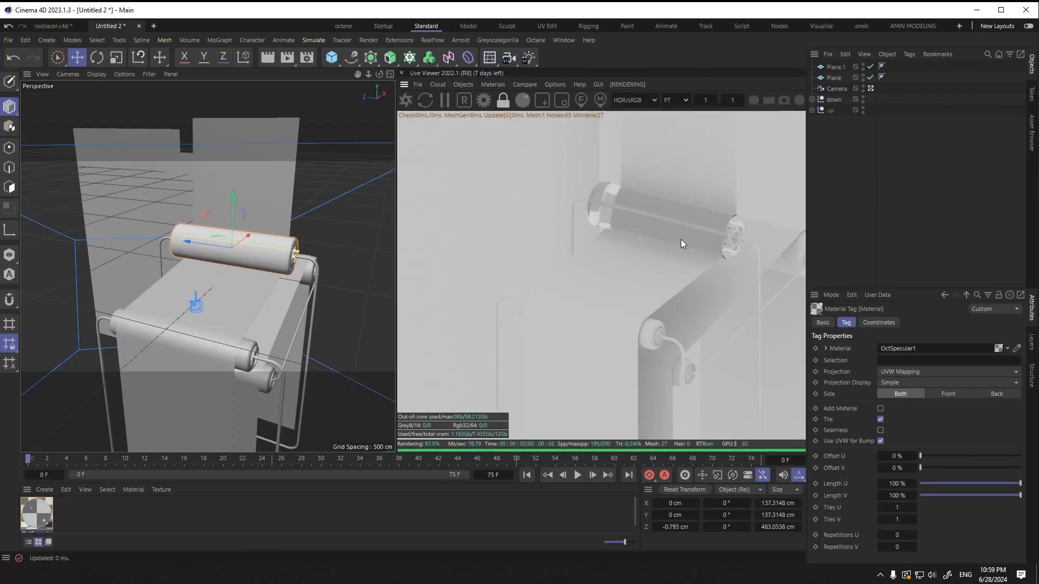
# Step: Open OctSpecular1 in the Octane Node Editor and set its roughness float to 0.325
pyautogui.scroll(4, 681, 239)
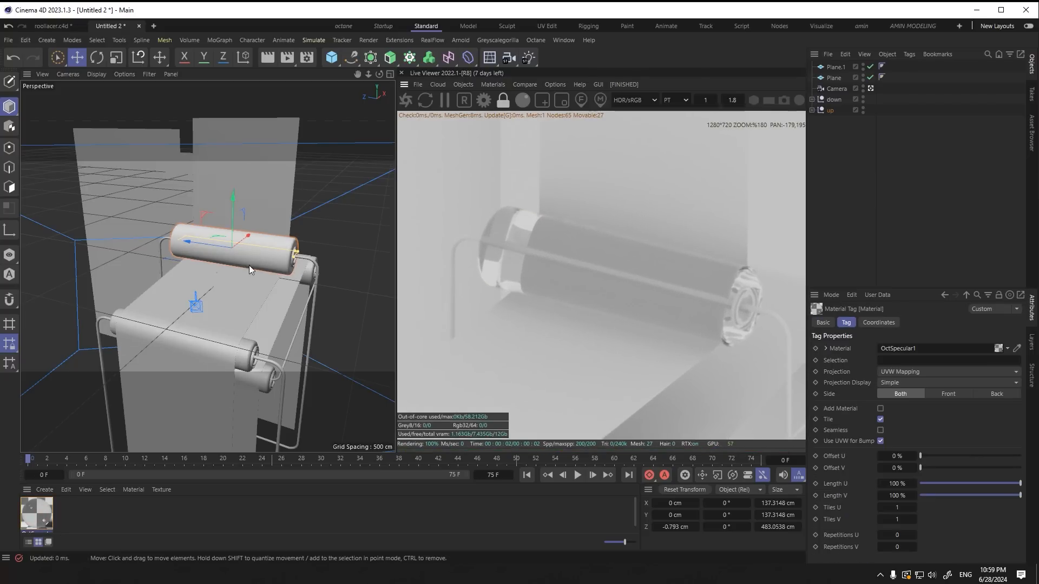
pyautogui.doubleClick(36, 513)
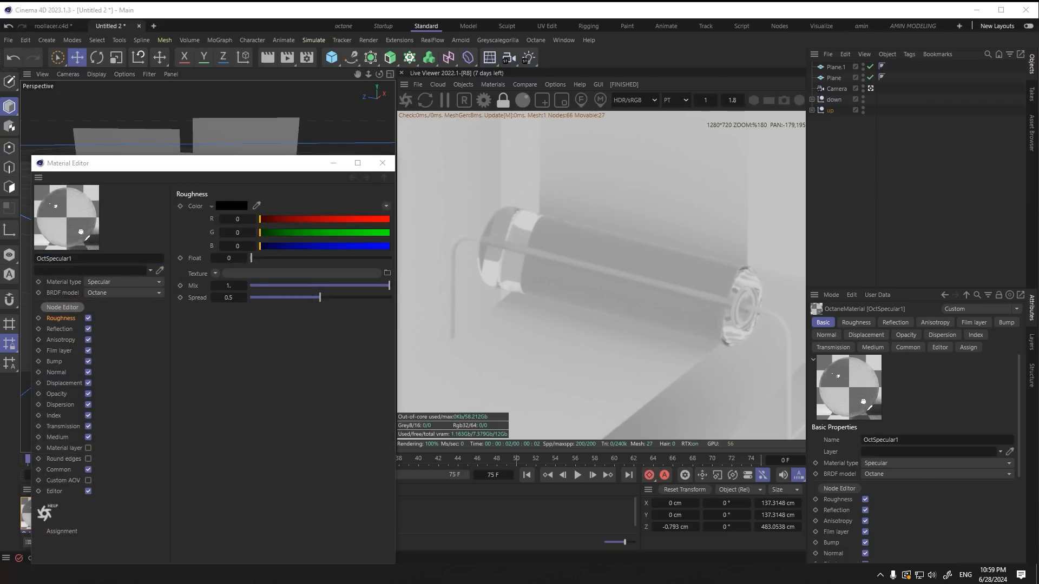
pyautogui.click(78, 307)
pyautogui.click(350, 204)
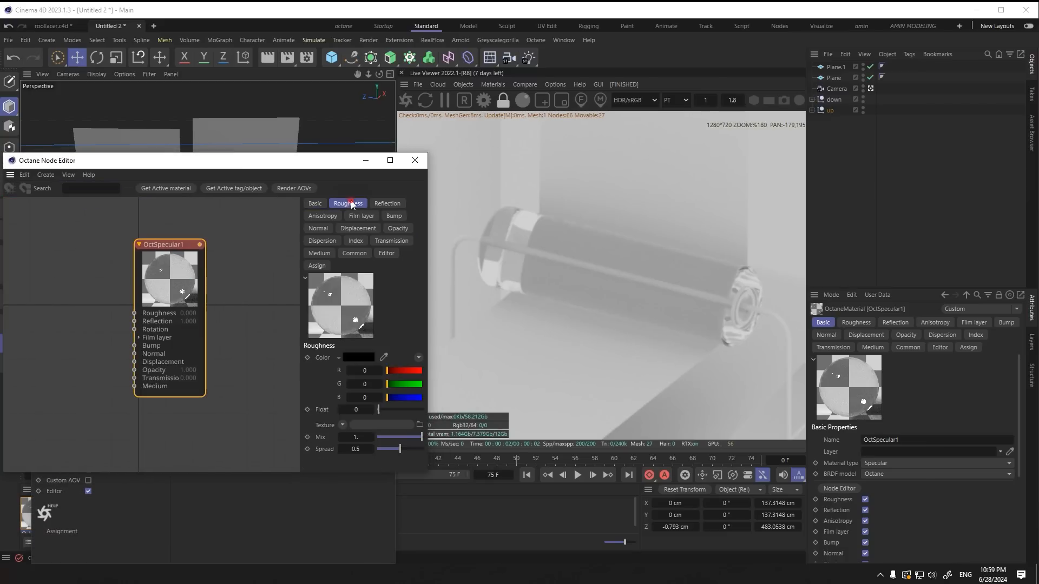
pyautogui.click(393, 411)
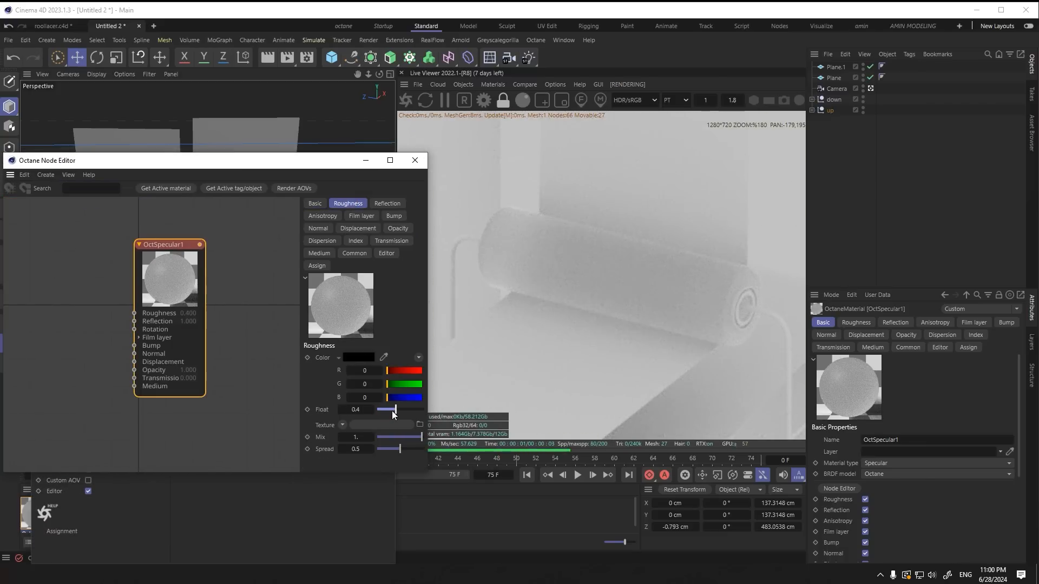
# Step: Add an Octane Noise texture to the roughness channel, arrange the nodes, and reduce the roughness float to about 0.265
pyautogui.click(342, 426)
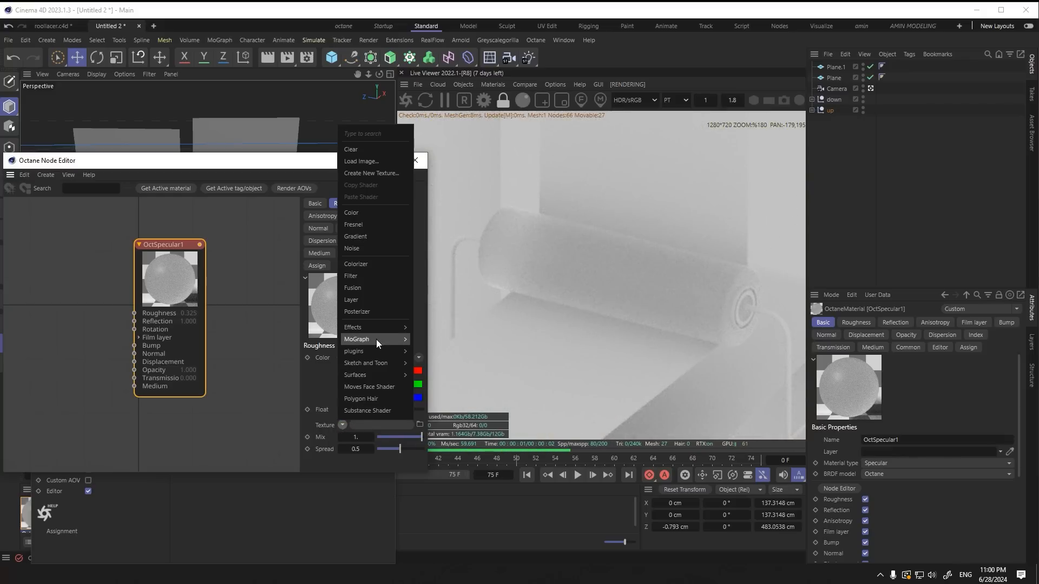
pyautogui.moveTo(379, 351)
pyautogui.moveTo(438, 353)
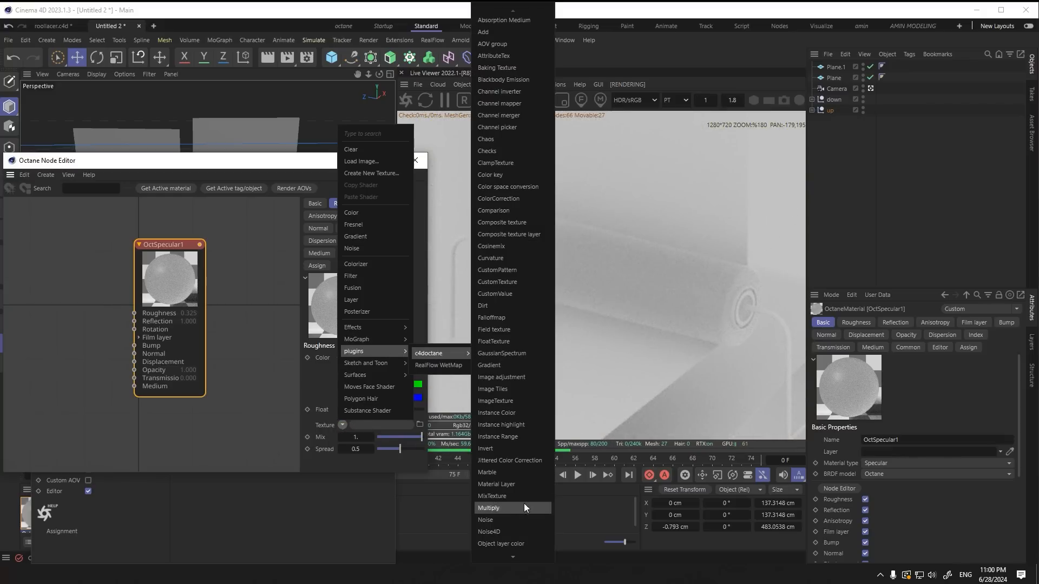
pyautogui.click(512, 519)
pyautogui.moveTo(163, 294); pyautogui.dragTo(174, 294)
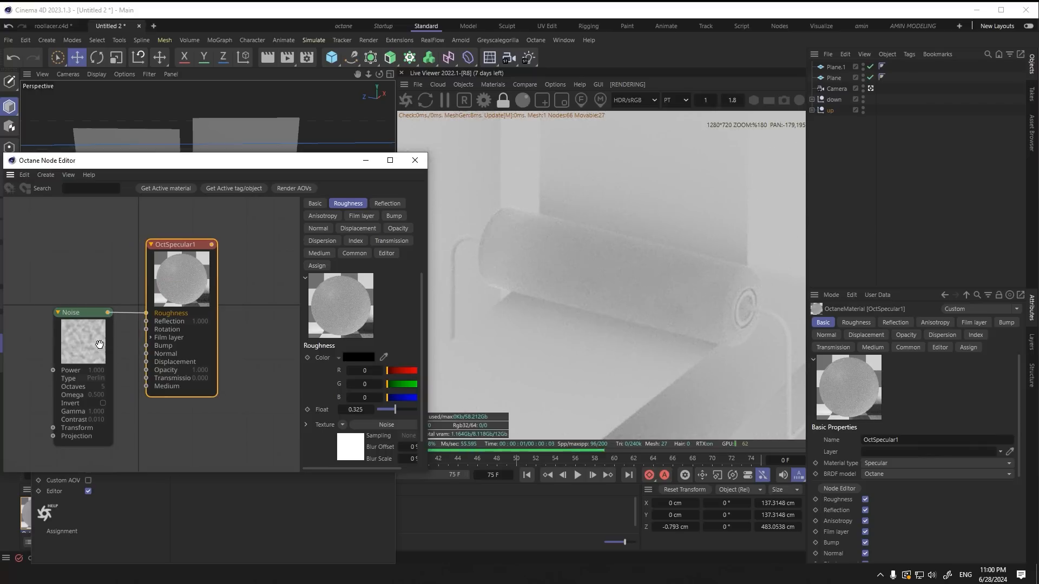
pyautogui.moveTo(80, 339); pyautogui.dragTo(77, 300)
pyautogui.moveTo(177, 292); pyautogui.dragTo(183, 294)
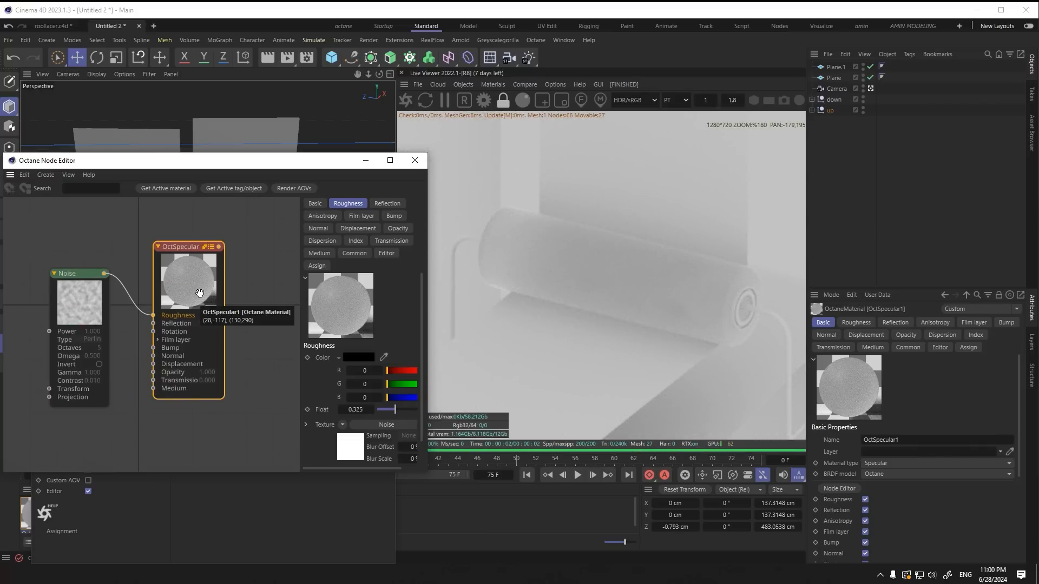
pyautogui.moveTo(395, 410); pyautogui.dragTo(389, 410)
pyautogui.moveTo(217, 265); pyautogui.dragTo(220, 261)
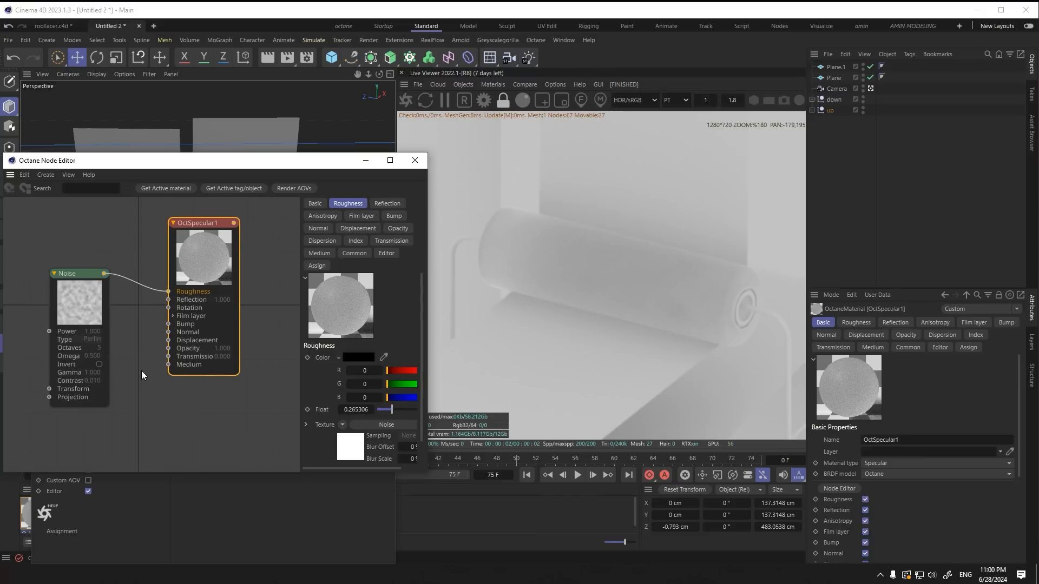
# Step: Add an Octane gradient to the transmission channel of OctSpecular1 and rearrange the nodes
pyautogui.moveTo(168, 357); pyautogui.dragTo(141, 392)
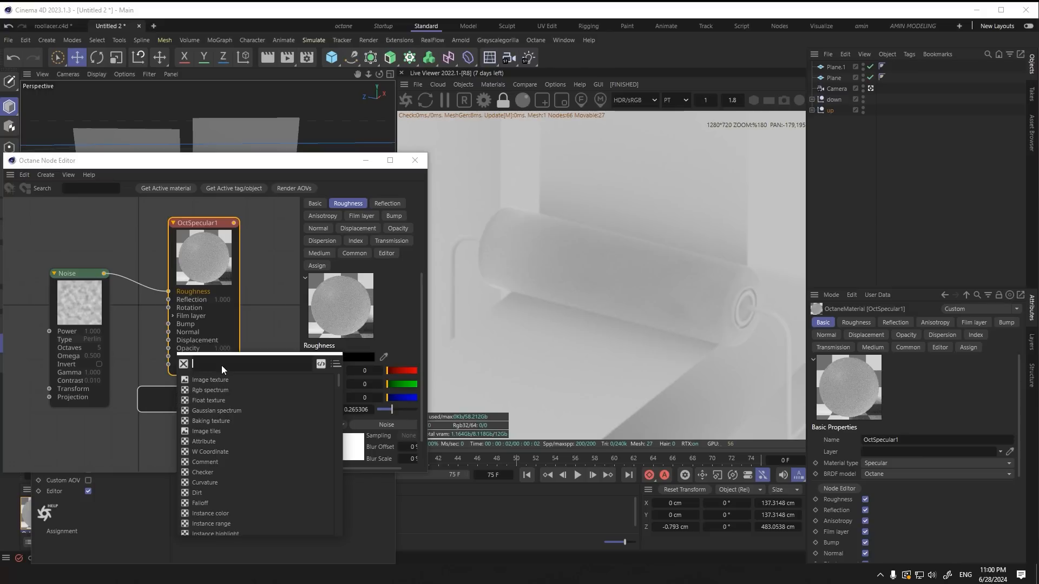
pyautogui.write('GRAD')
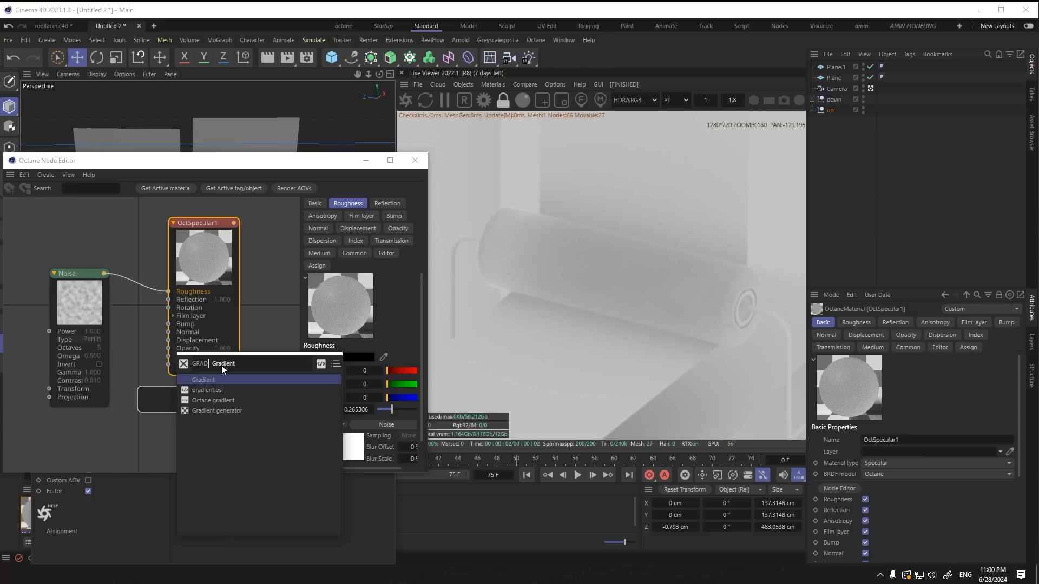
pyautogui.click(214, 400)
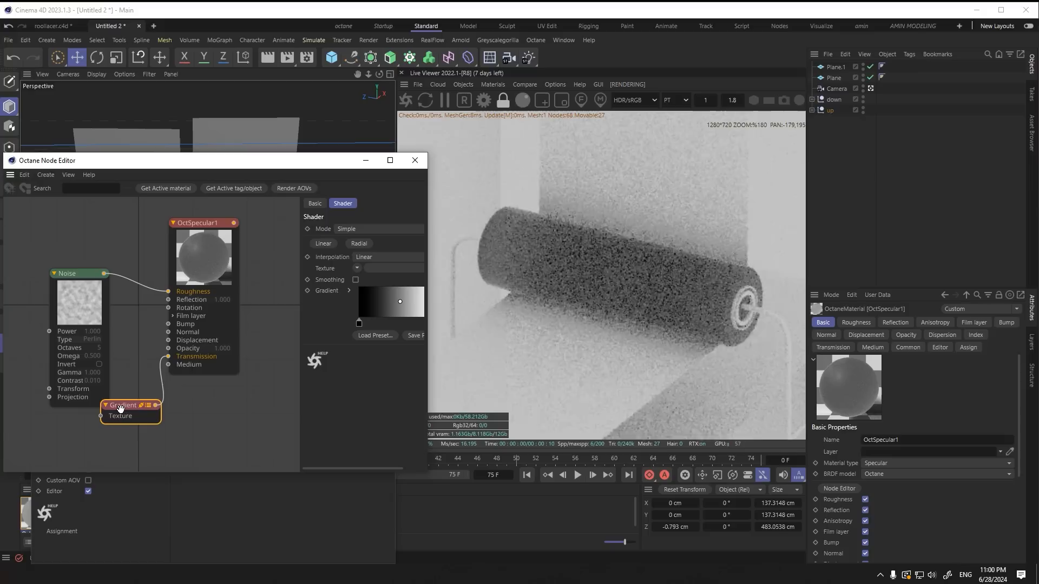
pyautogui.moveTo(211, 284); pyautogui.dragTo(240, 283)
pyautogui.moveTo(80, 303); pyautogui.dragTo(92, 244)
pyautogui.moveTo(130, 406); pyautogui.dragTo(130, 380)
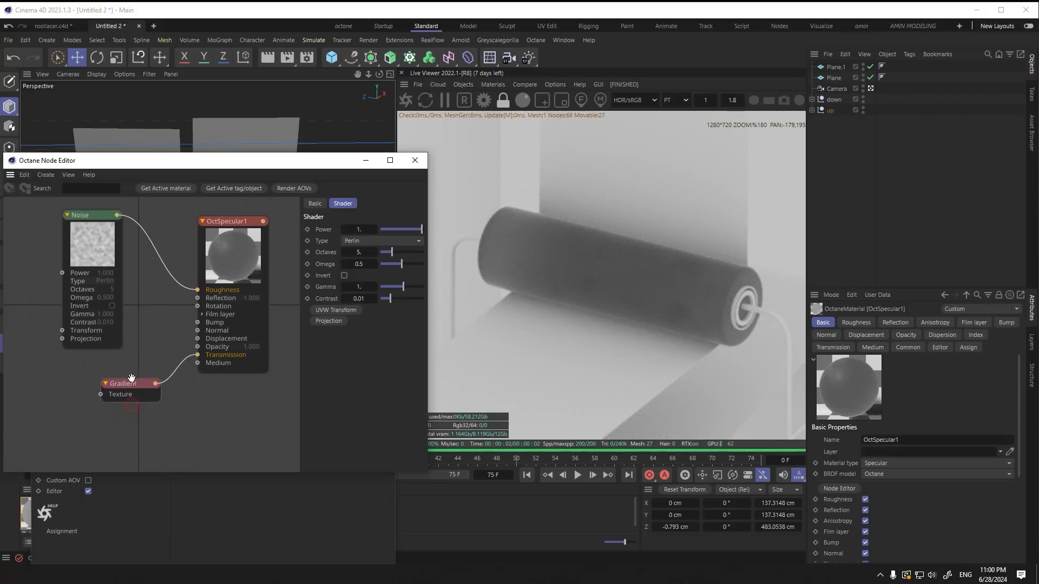
# Step: Check the reference image's blue, and recolour the gradient's black knot to hue 216°, saturation 100% and value 98%
pyautogui.moveTo(427, 273); pyautogui.dragTo(522, 275)
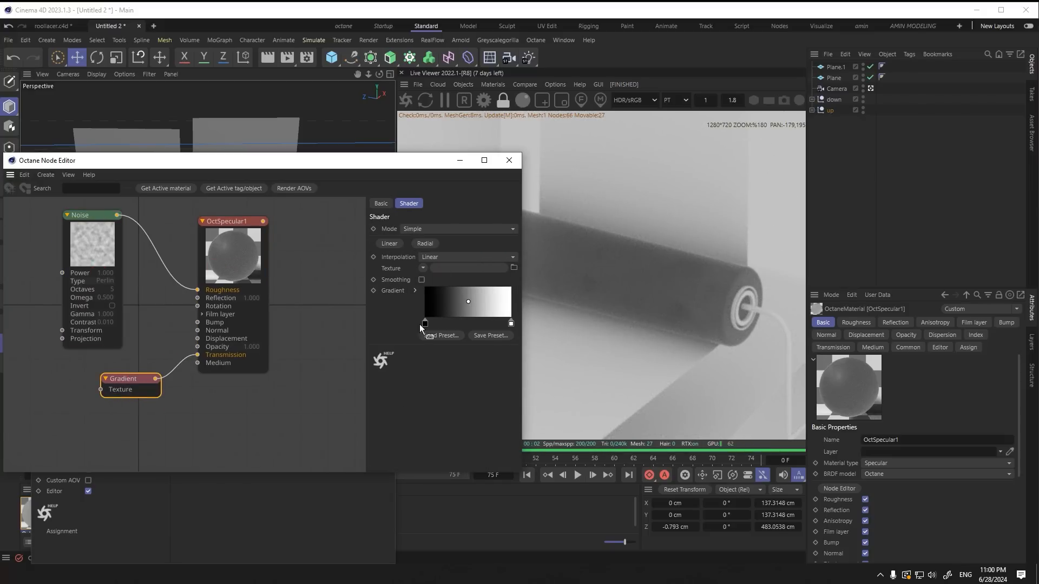
pyautogui.hotkey('alt', 'Tab')
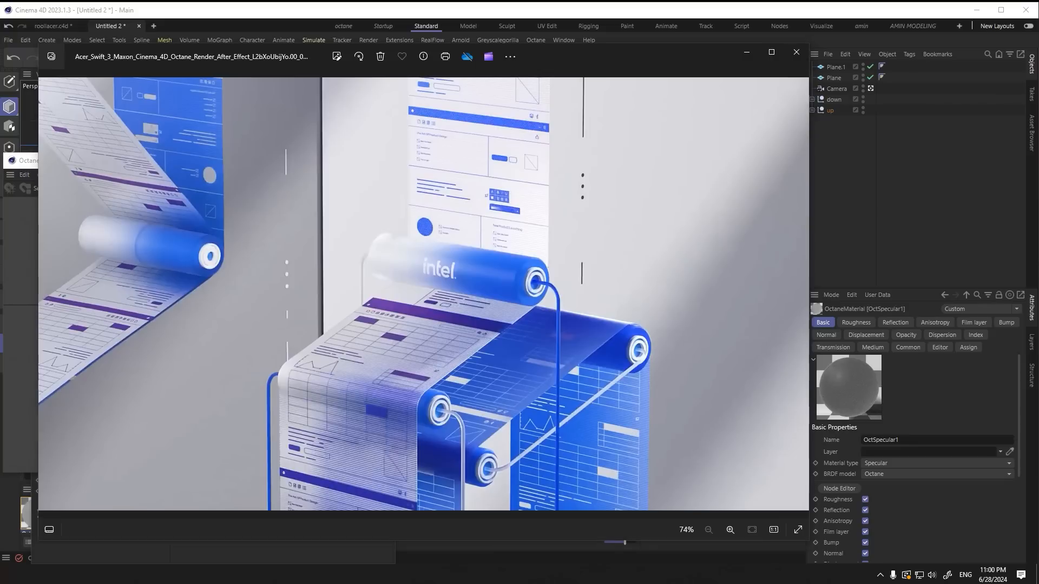
pyautogui.hotkey('alt', 'Tab')
pyautogui.doubleClick(425, 325)
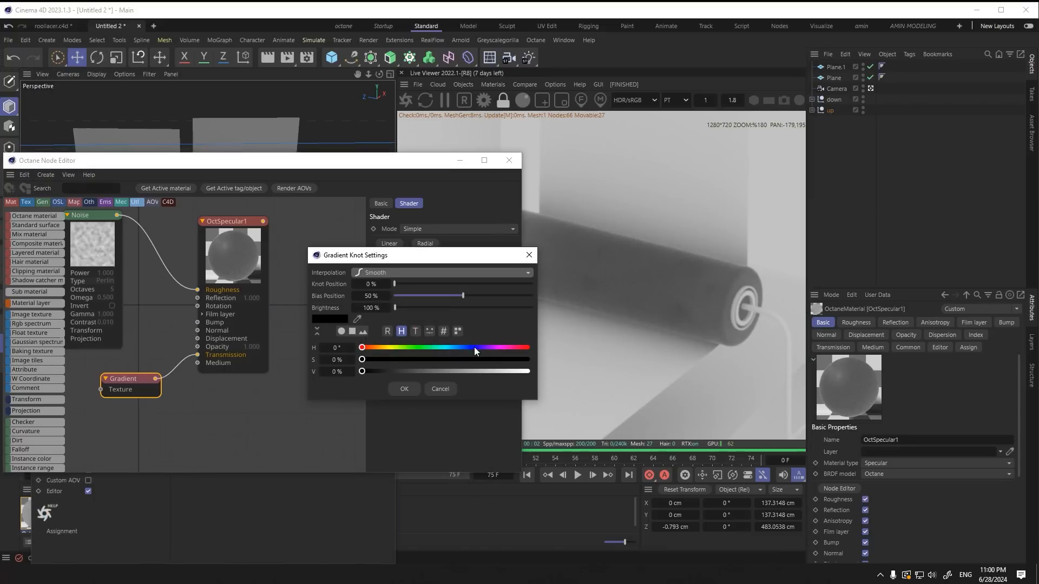
pyautogui.moveTo(474, 347); pyautogui.dragTo(465, 349)
pyautogui.click(517, 372)
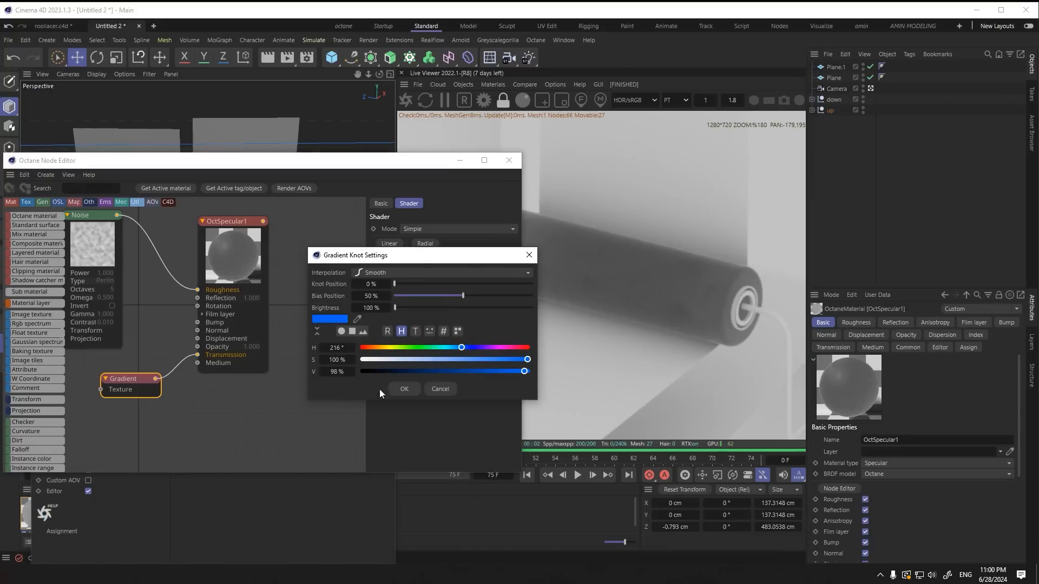
pyautogui.press('Return')
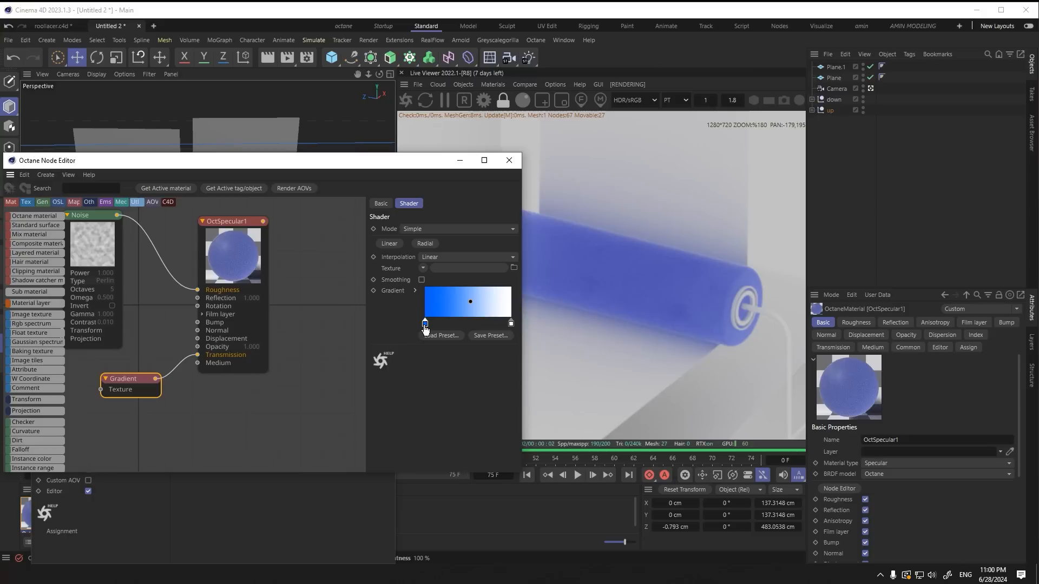
# Step: Refine the gradient's blue knot to hue 208° and saturation 97%
pyautogui.moveTo(425, 329)
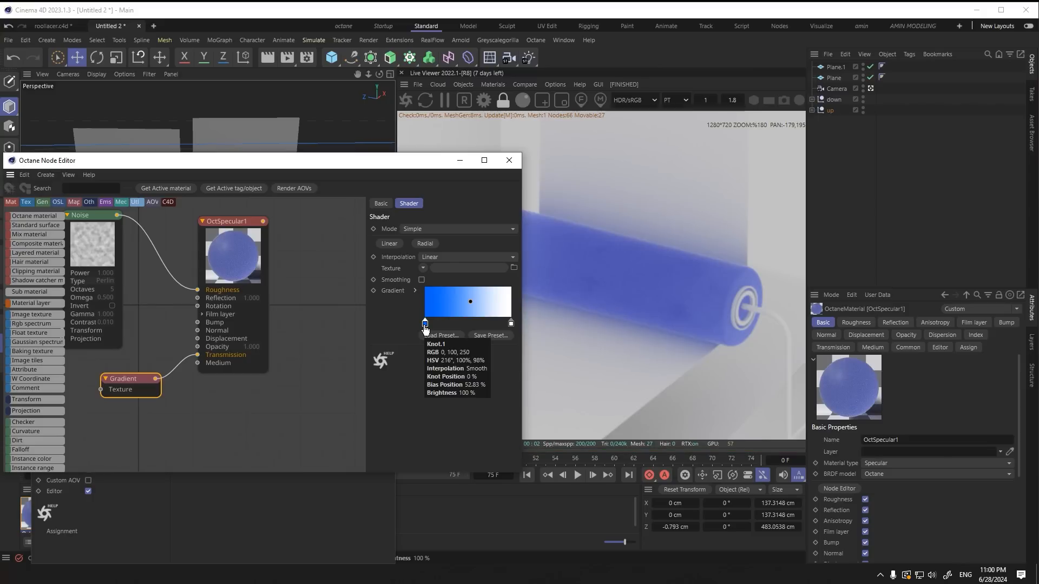
pyautogui.doubleClick(424, 324)
pyautogui.moveTo(464, 349); pyautogui.dragTo(467, 349)
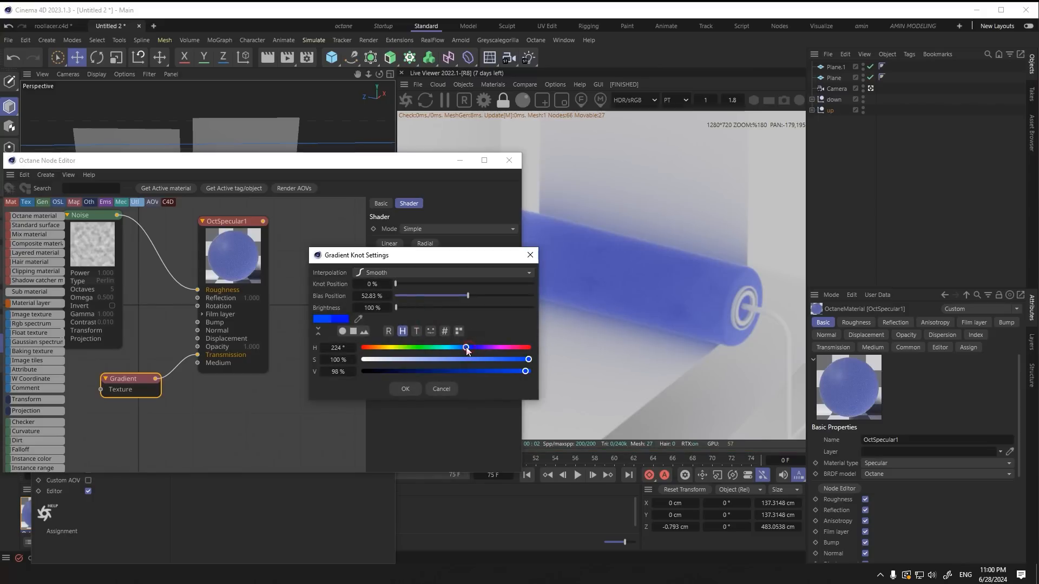
pyautogui.moveTo(528, 359); pyautogui.dragTo(512, 360)
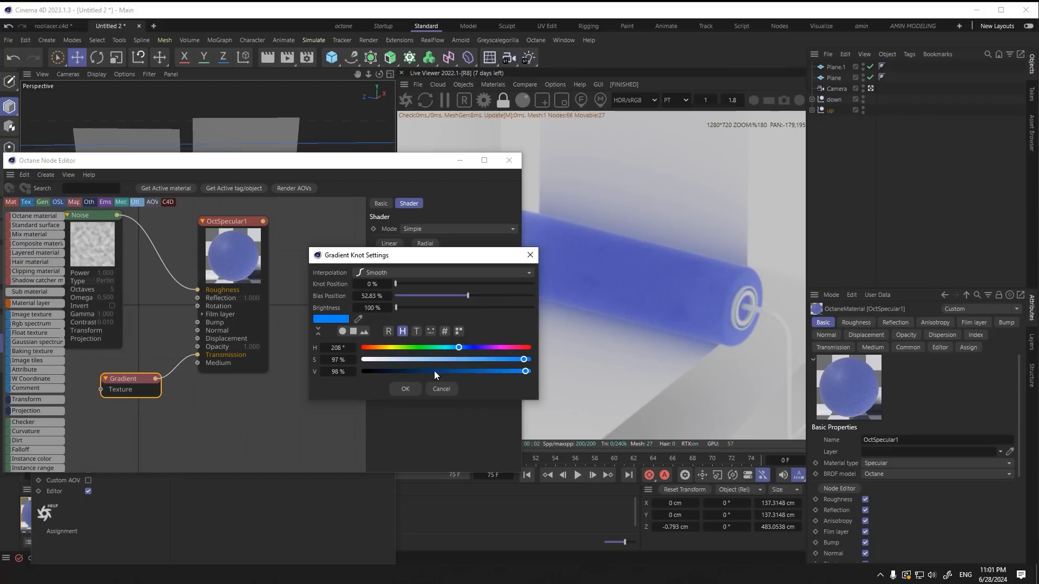
pyautogui.click(406, 389)
# Step: Make the gradient linear so a SineWave texture and Transform node drive it, and arrange the new nodes
pyautogui.click(238, 340)
pyautogui.click(128, 380)
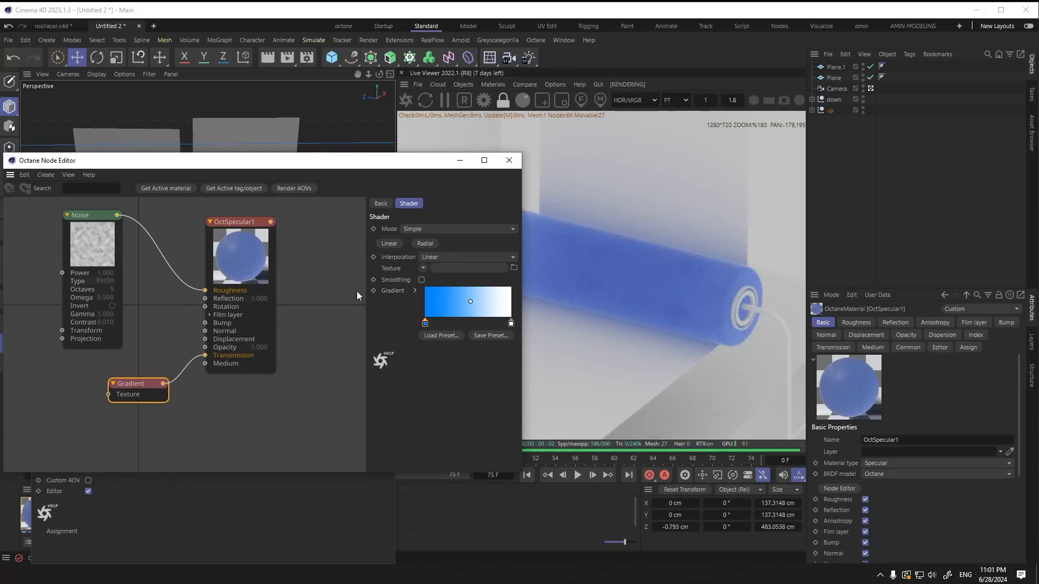
pyautogui.click(389, 244)
pyautogui.moveTo(130, 383); pyautogui.dragTo(247, 404)
pyautogui.moveTo(72, 396); pyautogui.dragTo(134, 396)
pyautogui.moveTo(410, 160); pyautogui.dragTo(408, 211)
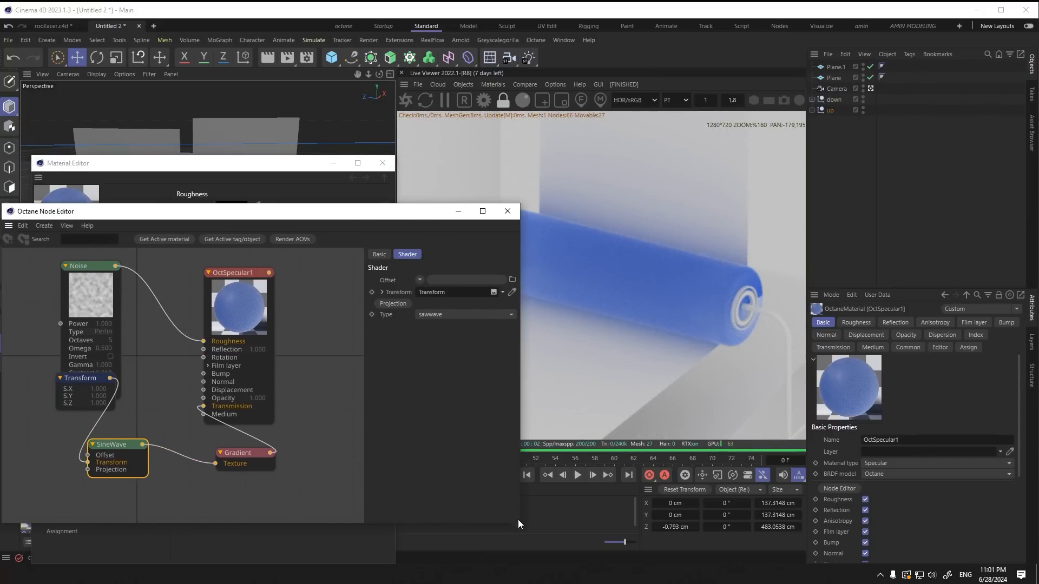
# Step: Change the SineWave node's type to sinewave and set its transform's R.Z rotation to 90
pyautogui.moveTo(519, 523); pyautogui.dragTo(405, 525)
pyautogui.moveTo(135, 475); pyautogui.dragTo(136, 469)
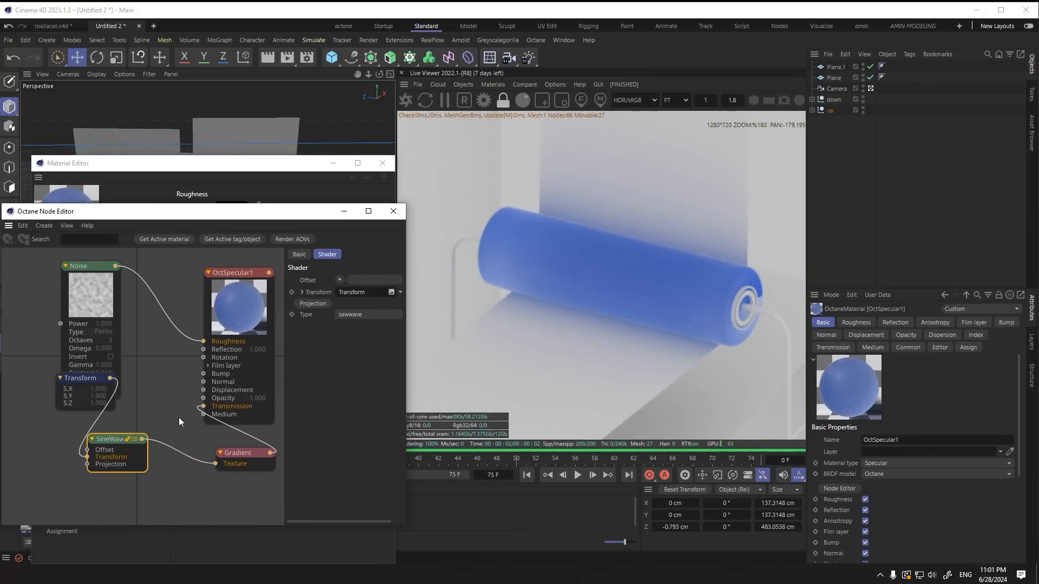
pyautogui.click(368, 315)
pyautogui.click(361, 329)
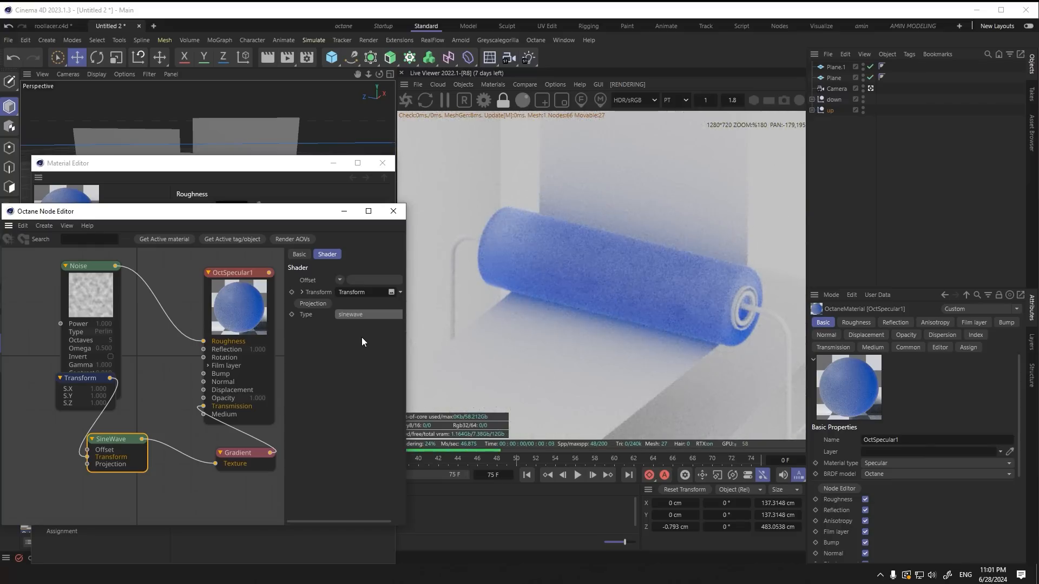
pyautogui.moveTo(116, 438); pyautogui.dragTo(121, 432)
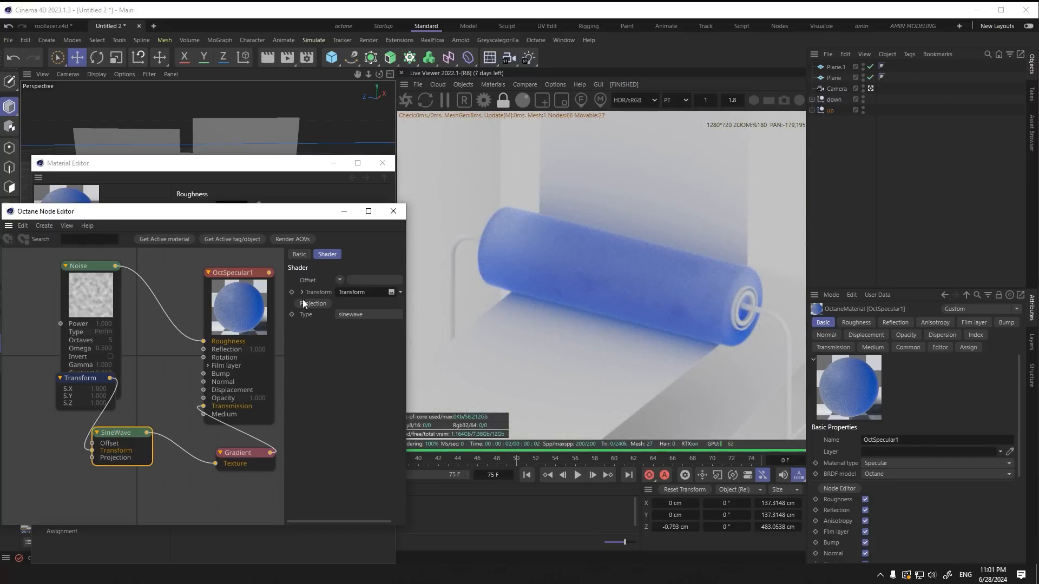
pyautogui.click(302, 292)
pyautogui.write('90')
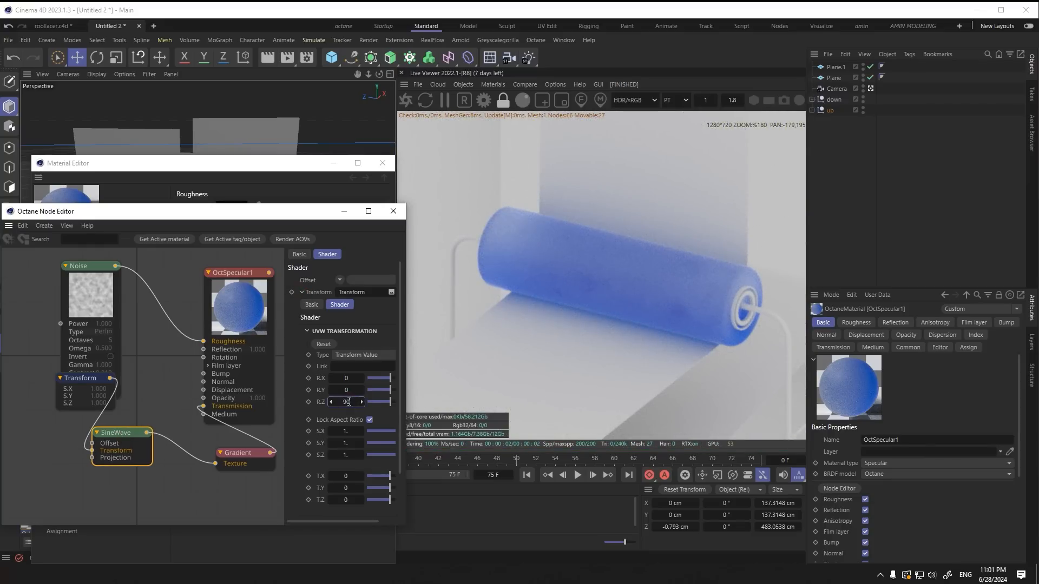
pyautogui.press('Return')
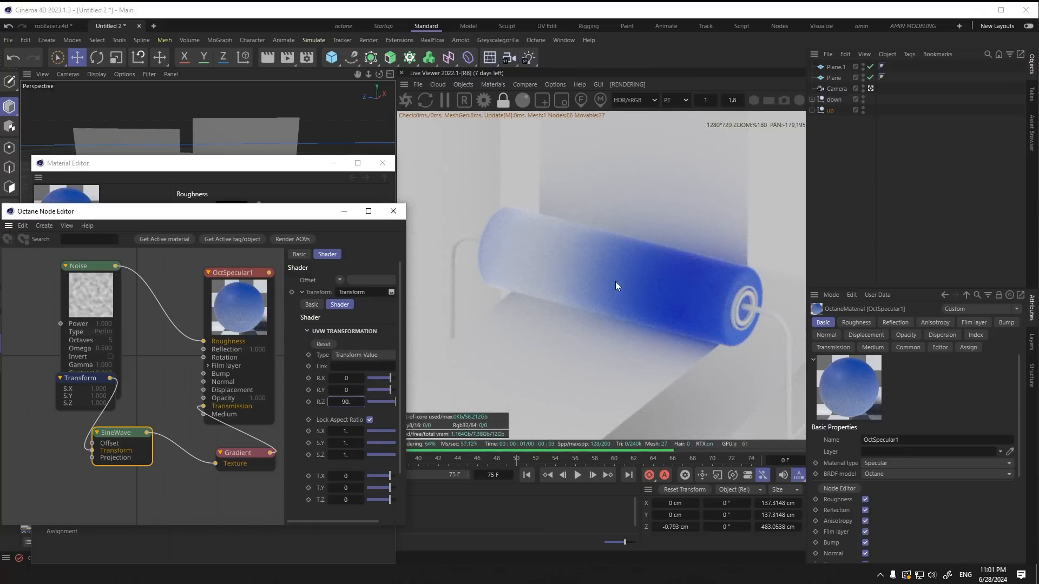
# Step: Set the Transform node's T.Y offset to about -0.039 to shift the gradient along the roller
pyautogui.moveTo(112, 431); pyautogui.dragTo(122, 444)
pyautogui.moveTo(75, 386); pyautogui.dragTo(60, 403)
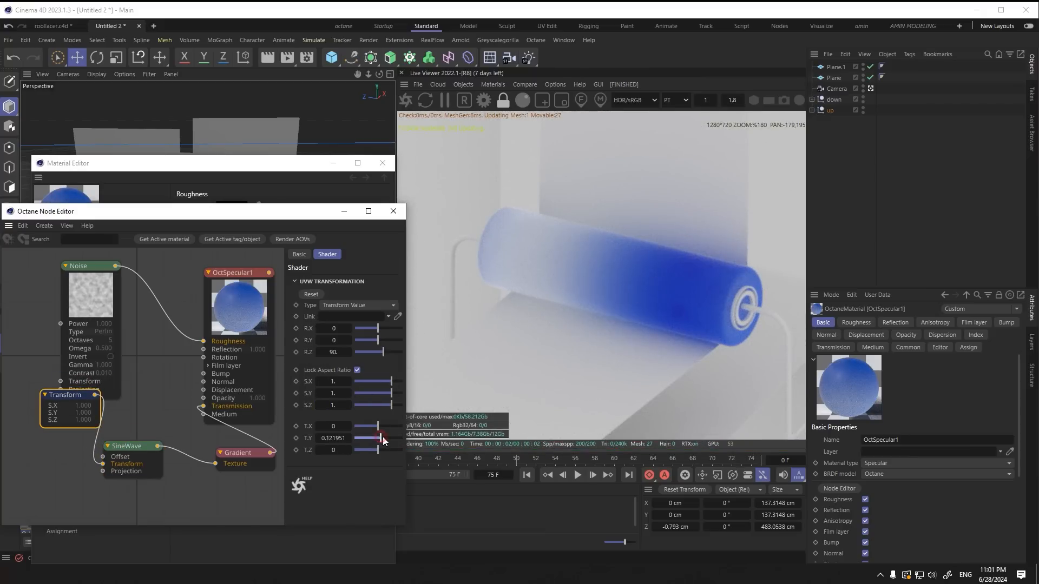
pyautogui.moveTo(382, 437); pyautogui.dragTo(377, 436)
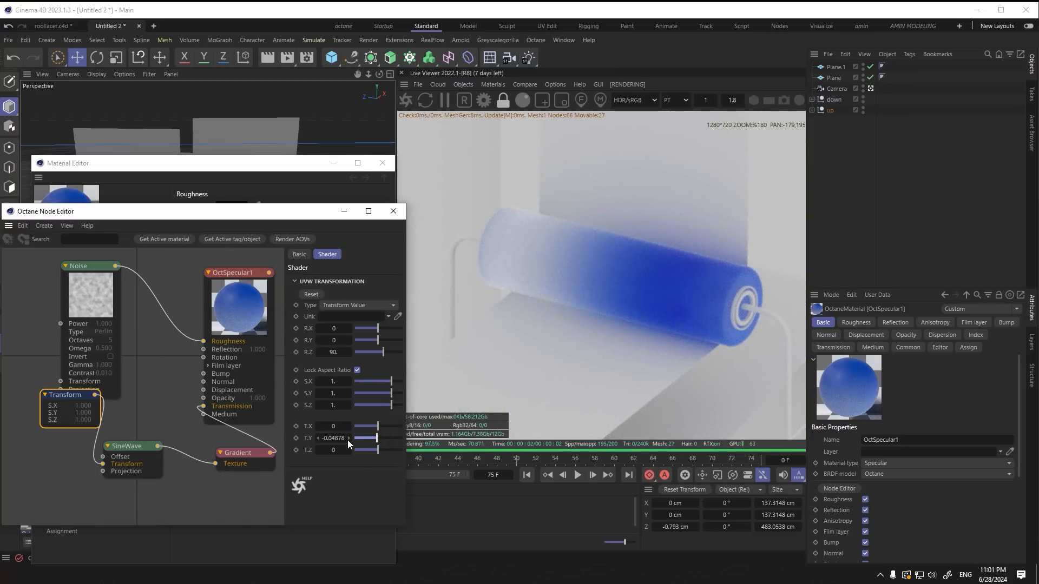
pyautogui.click(349, 438)
pyautogui.click(349, 437)
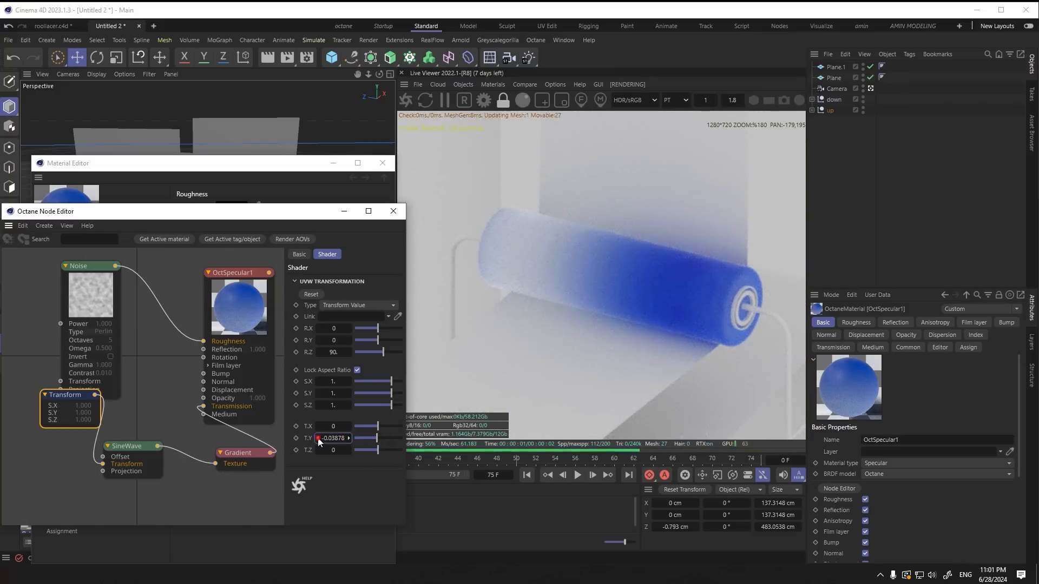
pyautogui.moveTo(127, 445); pyautogui.dragTo(128, 440)
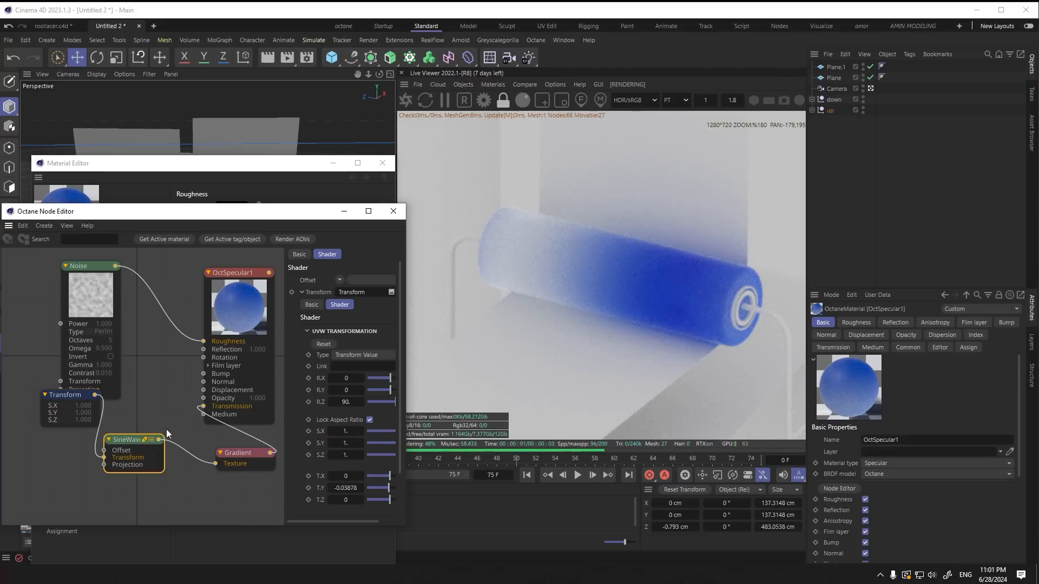
pyautogui.click(302, 291)
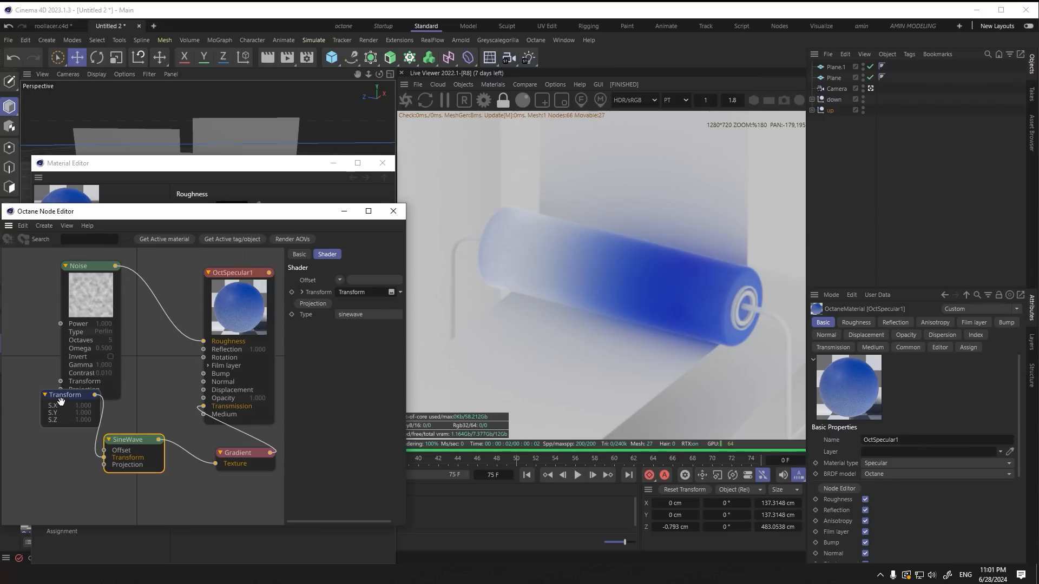
# Step: Move the gradient's blue knot inward toward the white end, and close the node and material editors
pyautogui.moveTo(257, 455); pyautogui.dragTo(246, 462)
pyautogui.moveTo(407, 389); pyautogui.dragTo(522, 389)
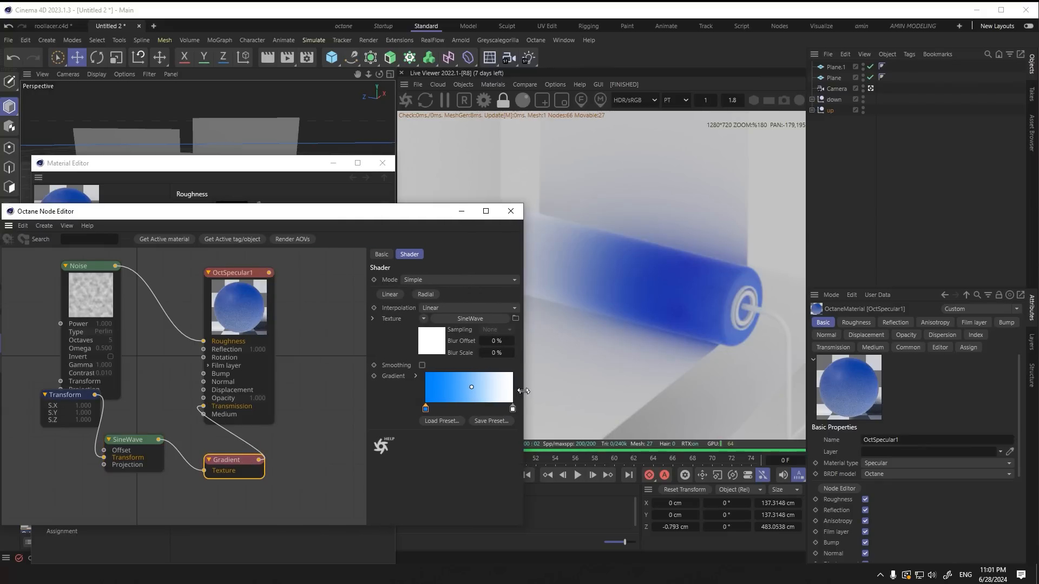
pyautogui.moveTo(392, 212); pyautogui.dragTo(354, 234)
pyautogui.moveTo(388, 433); pyautogui.dragTo(405, 431)
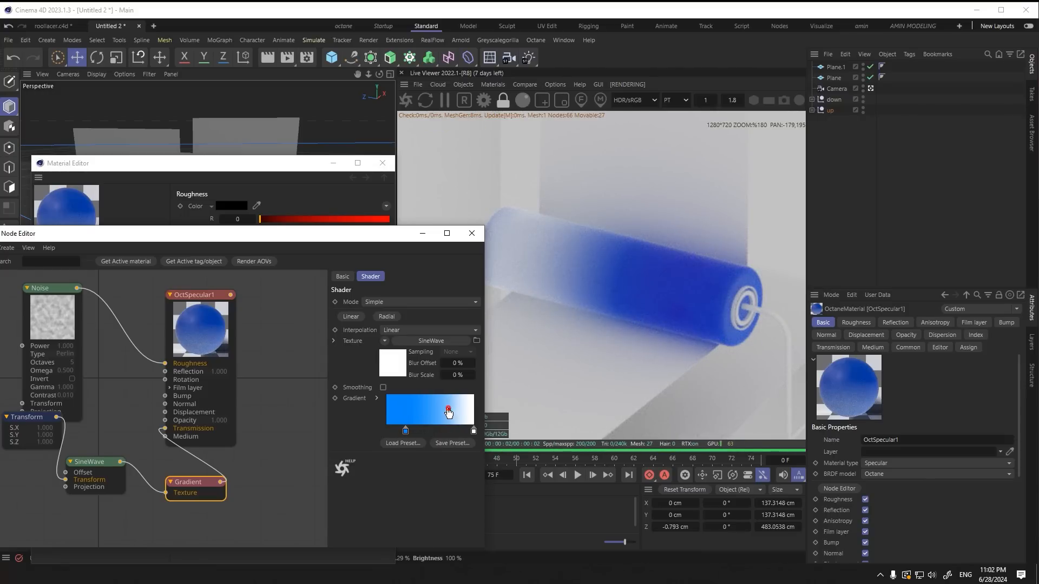
pyautogui.moveTo(278, 233); pyautogui.dragTo(337, 196)
pyautogui.click(530, 197)
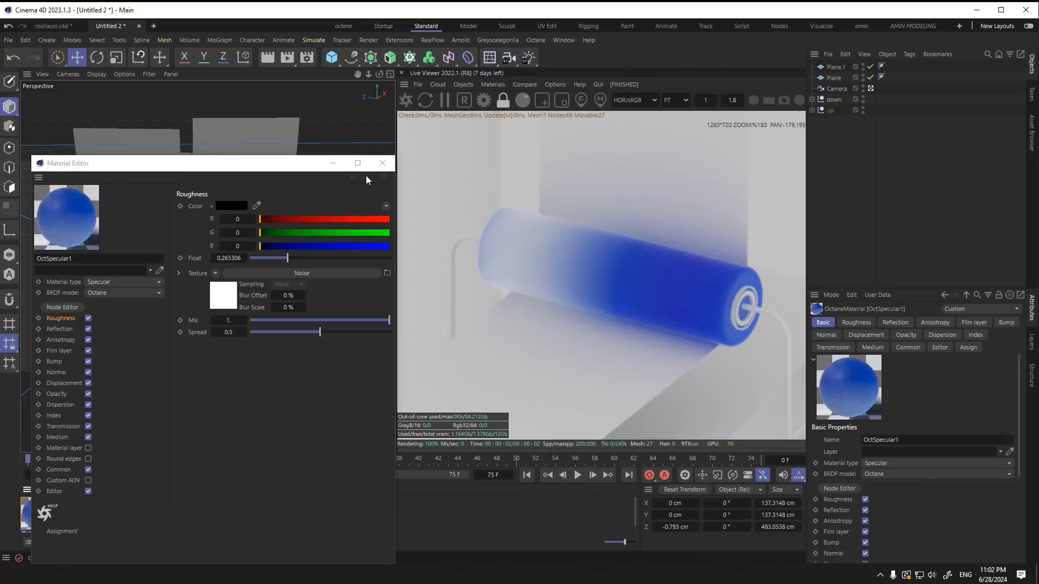
pyautogui.click(382, 163)
# Step: Compare the render with the Acer Swift reference image and apply OctSpecular1 to the three smaller rollers
pyautogui.keyDown('alt'); pyautogui.moveTo(261, 281); pyautogui.dragTo(233, 276); pyautogui.keyUp('alt')
pyautogui.moveTo(577, 322); pyautogui.dragTo(662, 215)
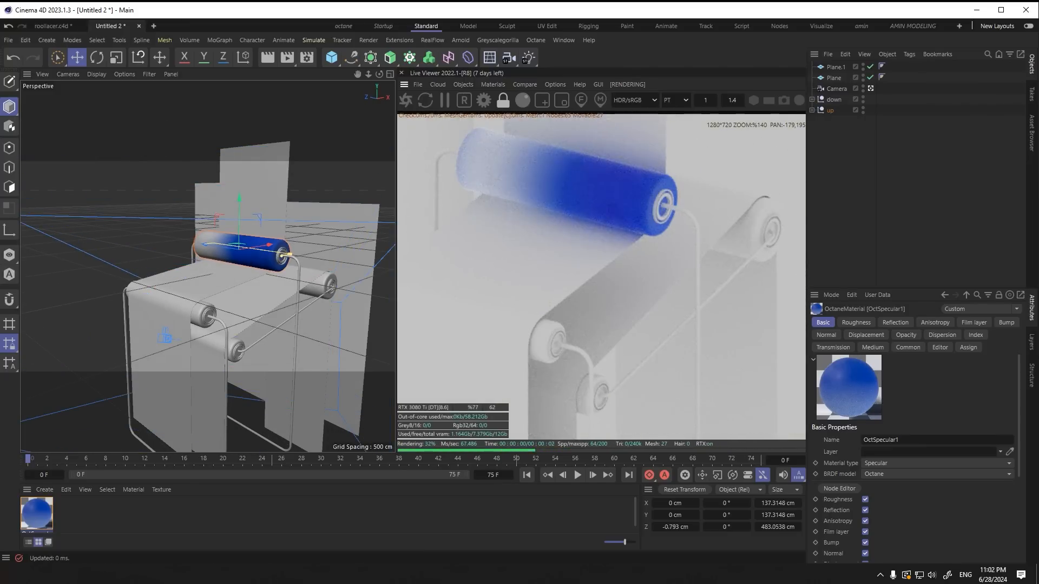
pyautogui.hotkey('alt', 'Tab')
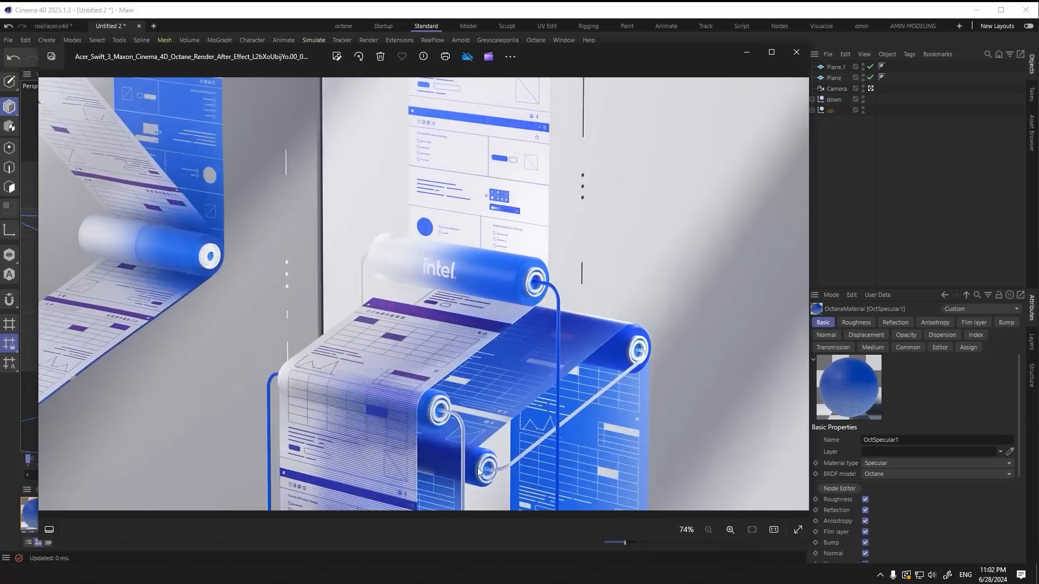
pyautogui.click(747, 53)
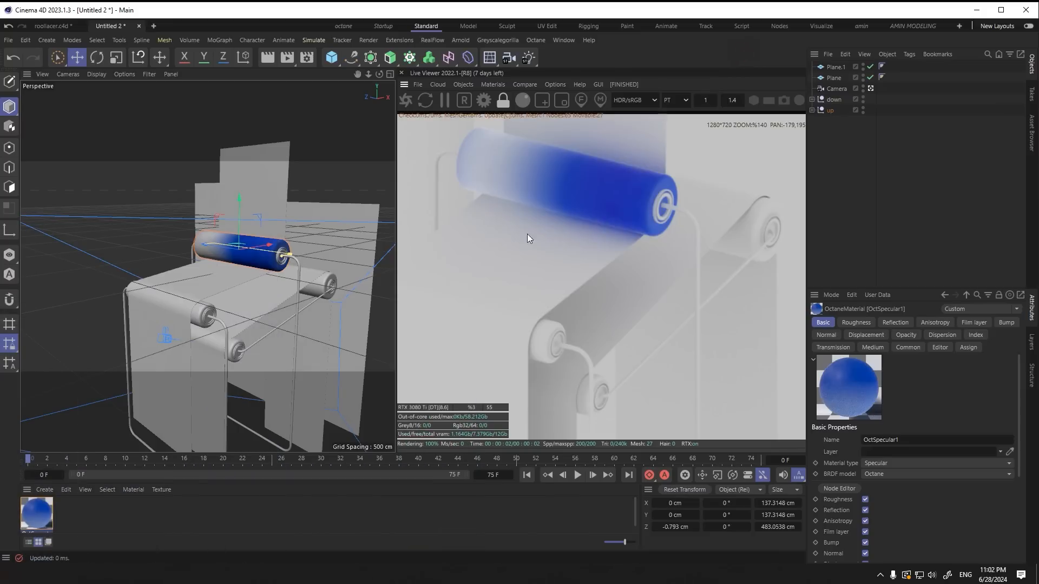
pyautogui.click(200, 316)
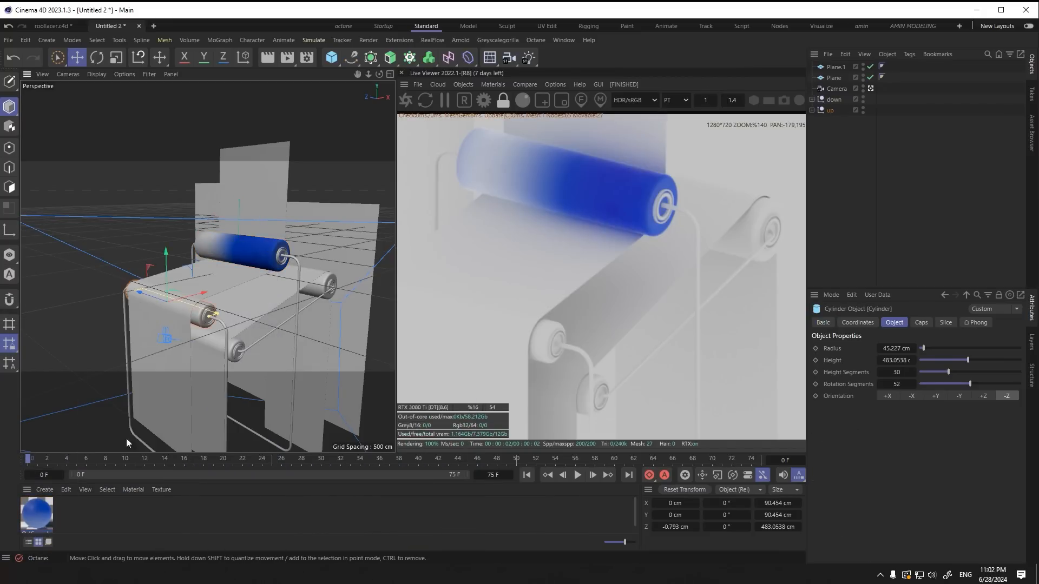
pyautogui.moveTo(33, 517); pyautogui.dragTo(205, 319)
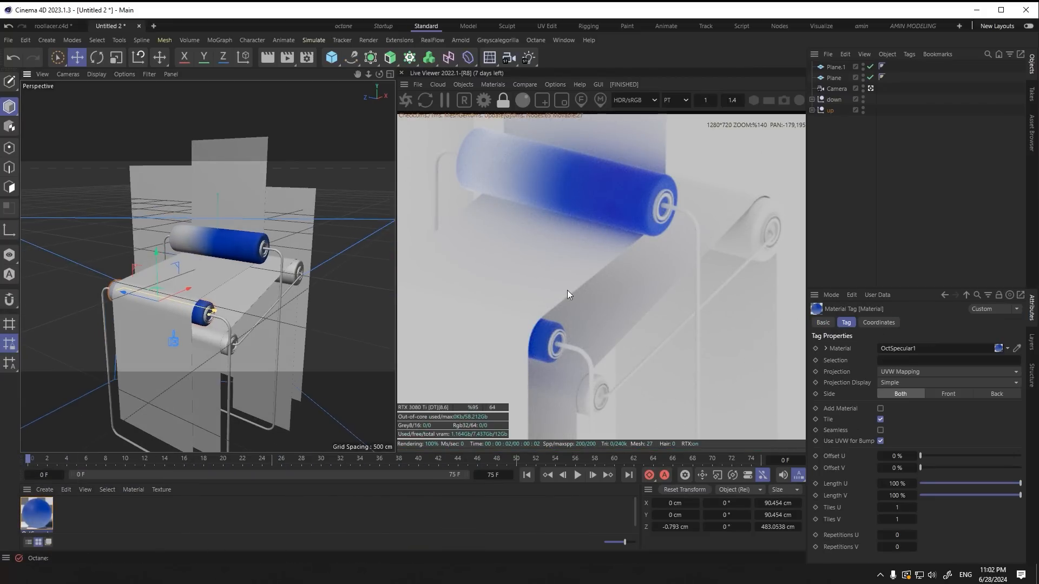
pyautogui.moveTo(564, 291); pyautogui.dragTo(534, 276, button='middle')
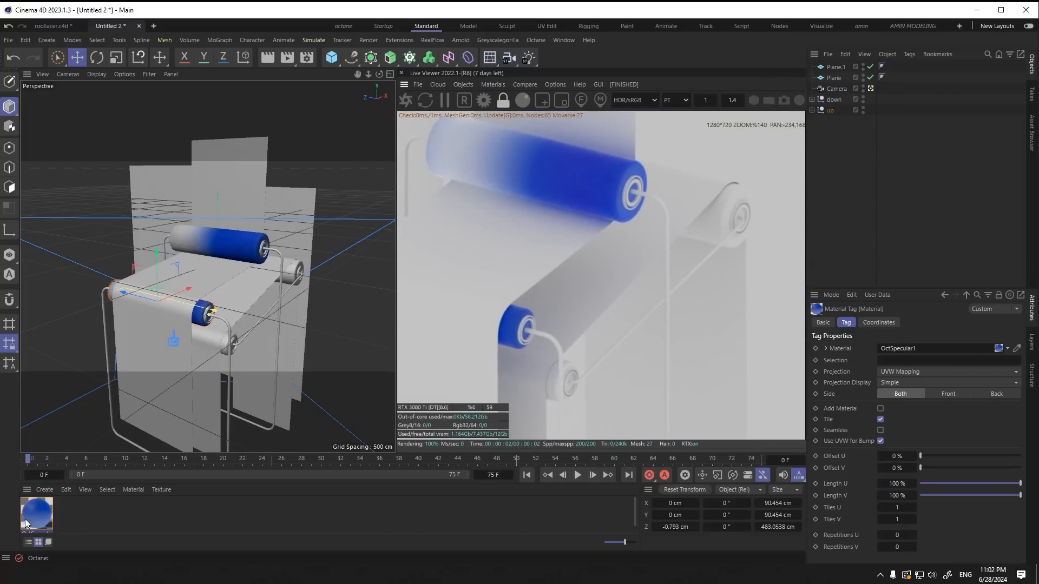
pyautogui.moveTo(25, 518); pyautogui.dragTo(292, 275)
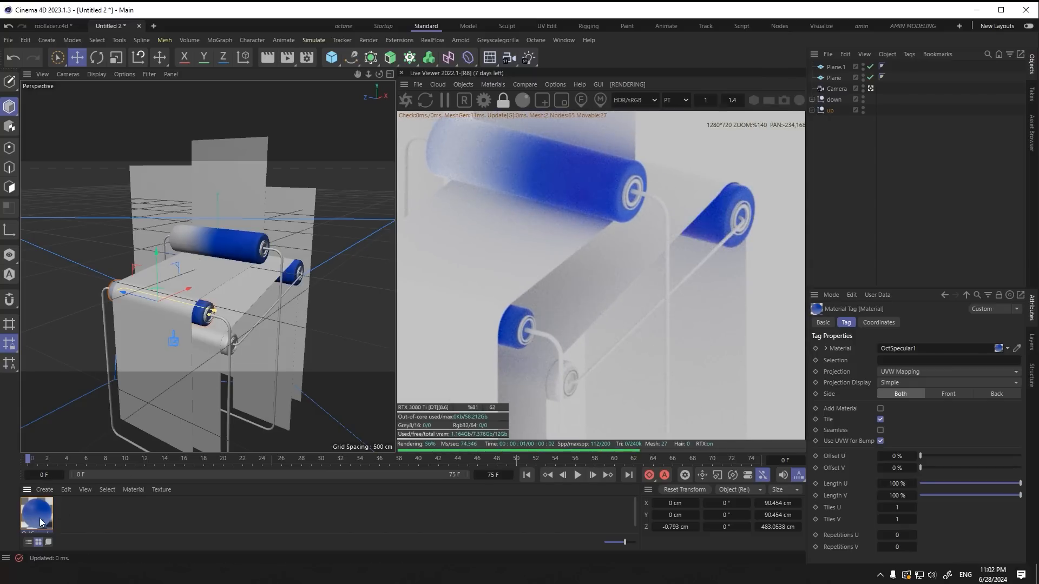
pyautogui.moveTo(35, 516); pyautogui.dragTo(225, 347)
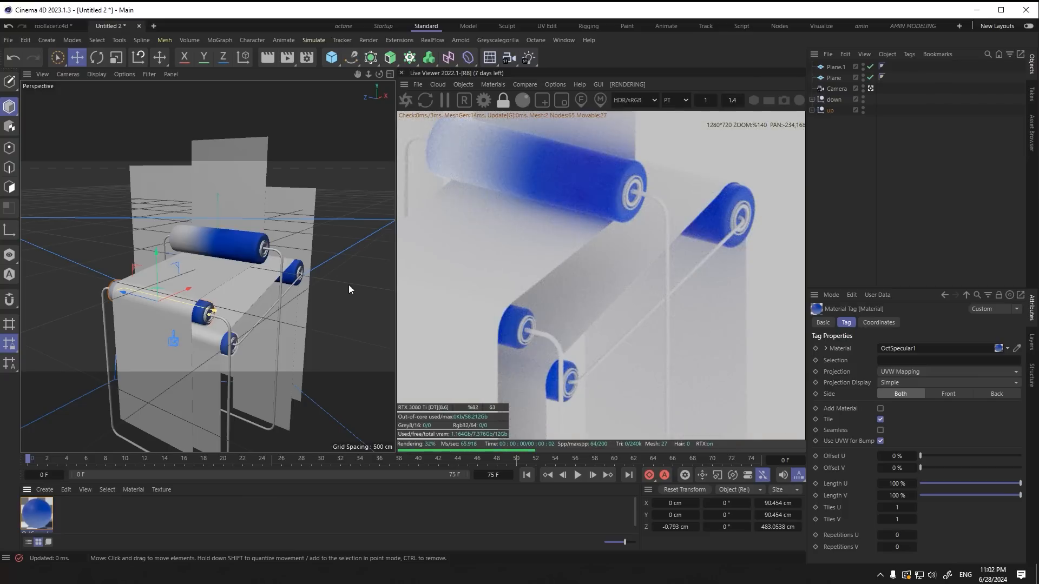
# Step: Examine the blue-to-white gradient on the rollers in both the live render and the perspective view
pyautogui.scroll(-3, 554, 295)
pyautogui.scroll(1, 647, 280)
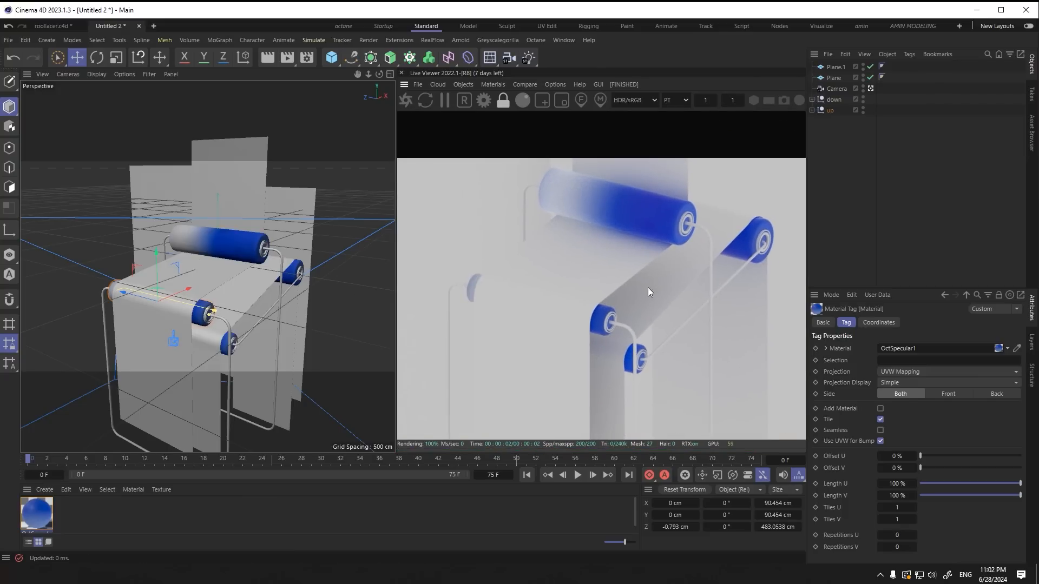
pyautogui.scroll(-2, 647, 289)
pyautogui.scroll(2, 646, 290)
pyautogui.moveTo(606, 251); pyautogui.dragTo(601, 220)
pyautogui.scroll(5, 202, 239)
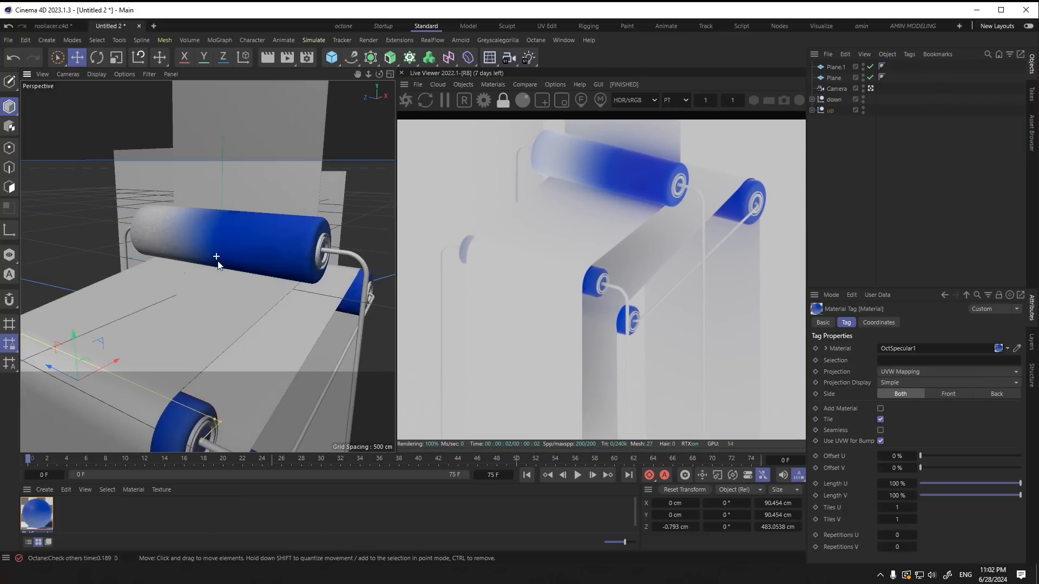
pyautogui.scroll(-2, 204, 299)
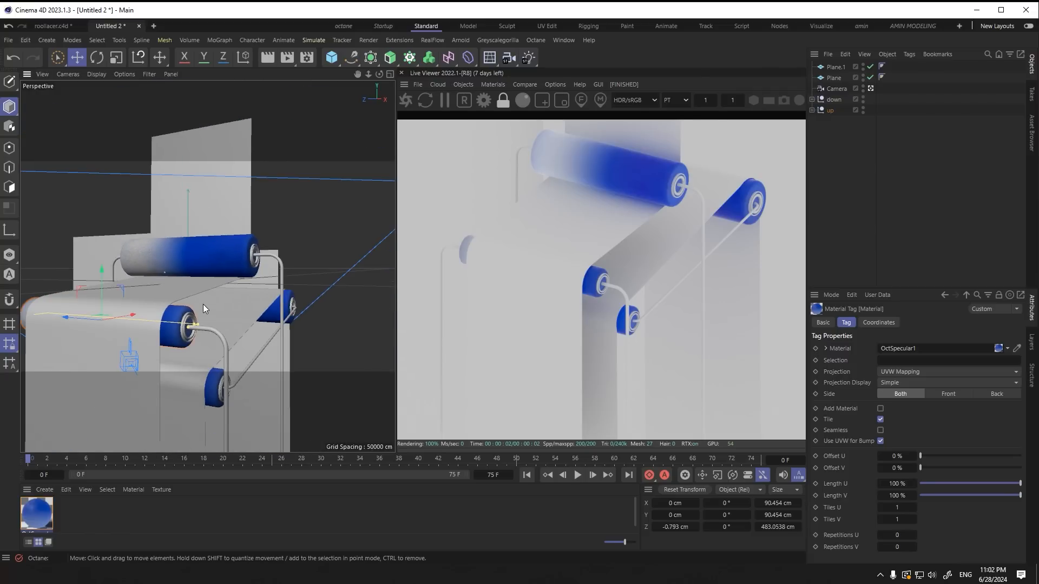
# Step: Enlarge the material area to show the names and rename OctSpecular1 as "cylinder mat"
pyautogui.moveTo(98, 452); pyautogui.dragTo(97, 445)
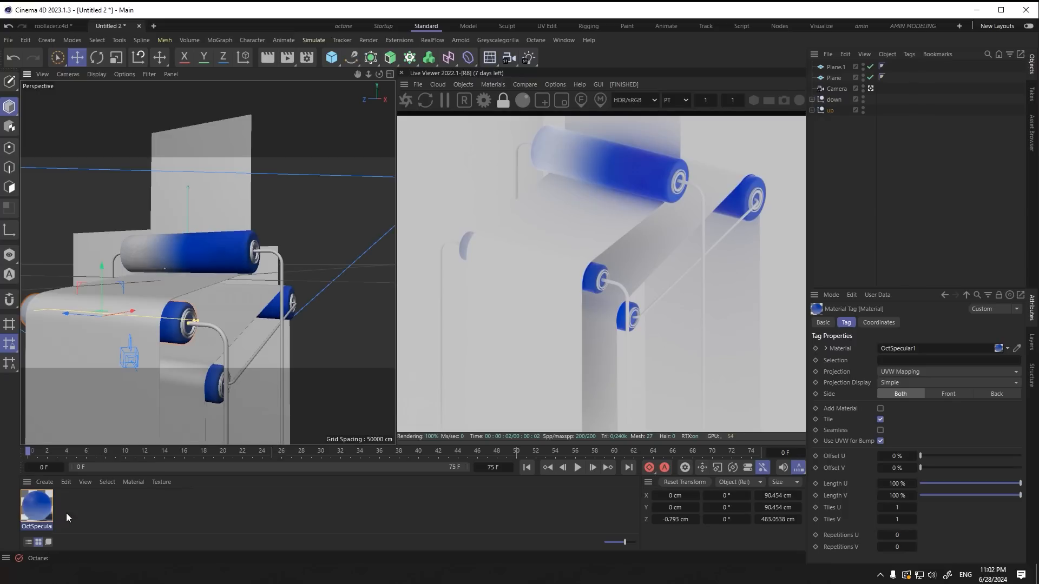
pyautogui.click(37, 512)
pyautogui.doubleClick(37, 526)
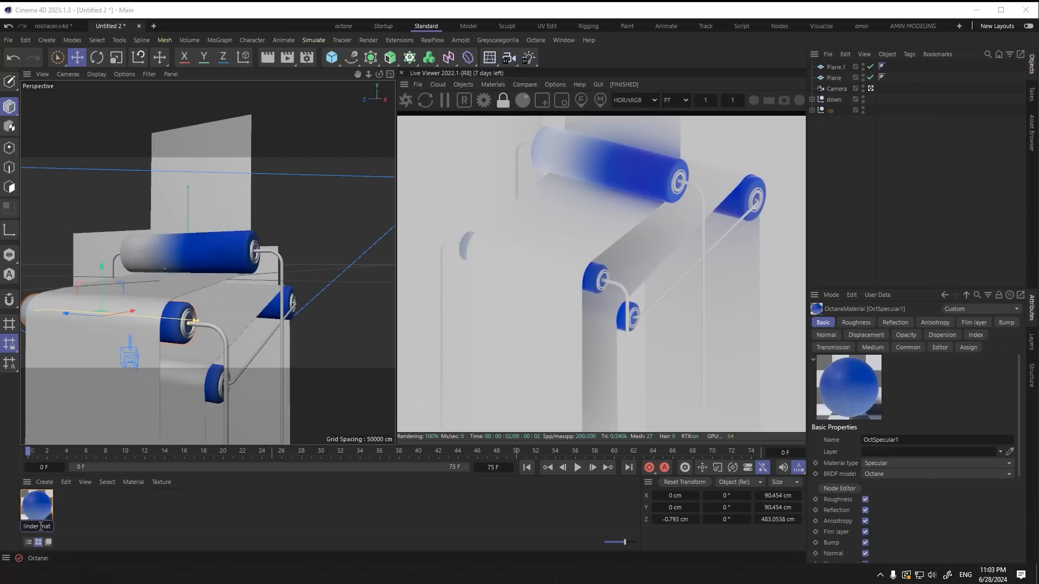
pyautogui.write('cylinder mat')
pyautogui.press('Return')
# Step: Duplicate the cylinder material as "square line" and apply the copy to the bent tube frame of the front roller
pyautogui.hotkey('ctrl', 'c')
pyautogui.hotkey('ctrl', 'v')
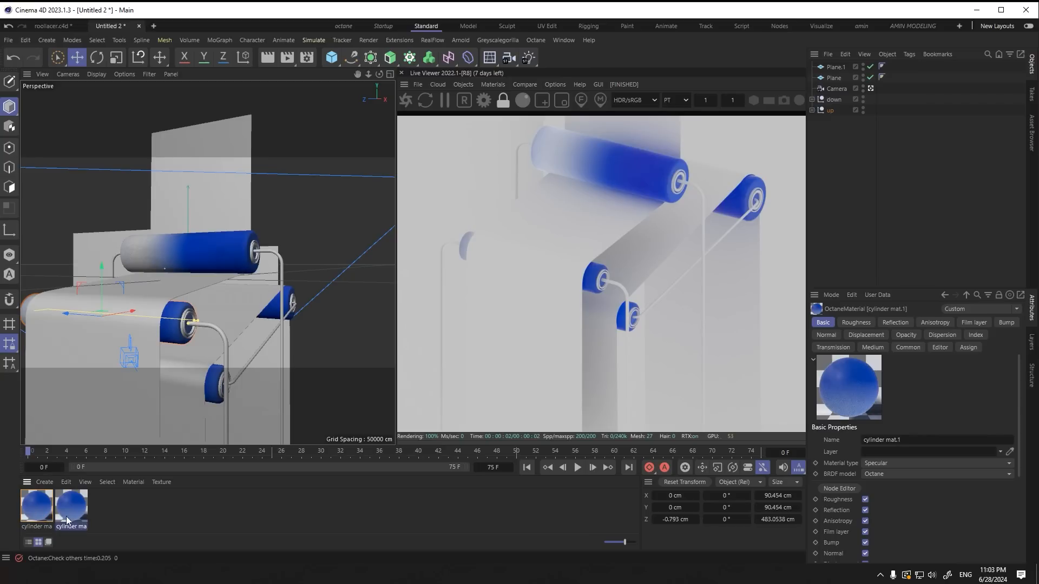
pyautogui.doubleClick(80, 525)
pyautogui.write('s')
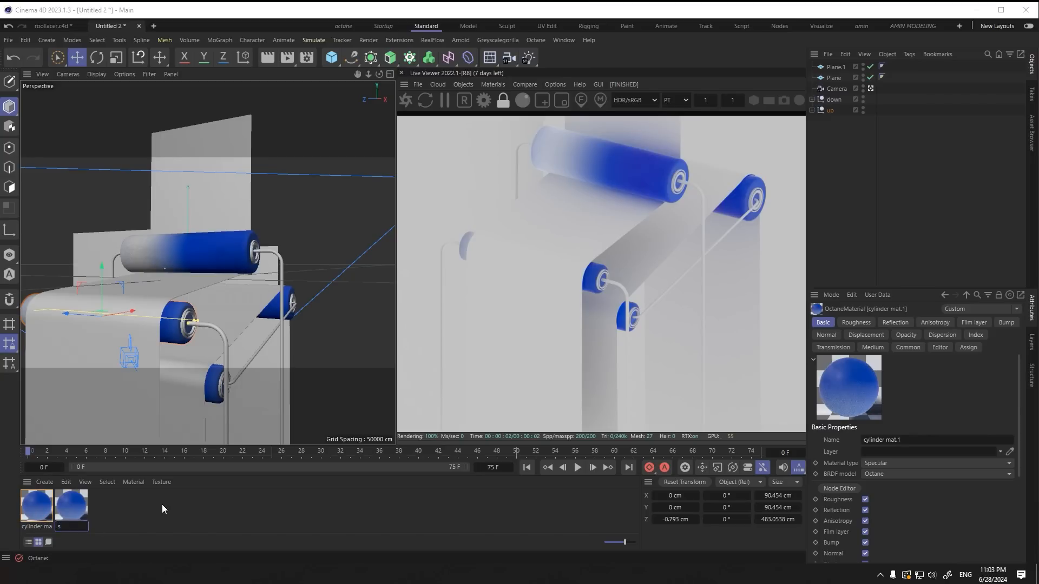
pyautogui.write('quare line')
pyautogui.press('Return')
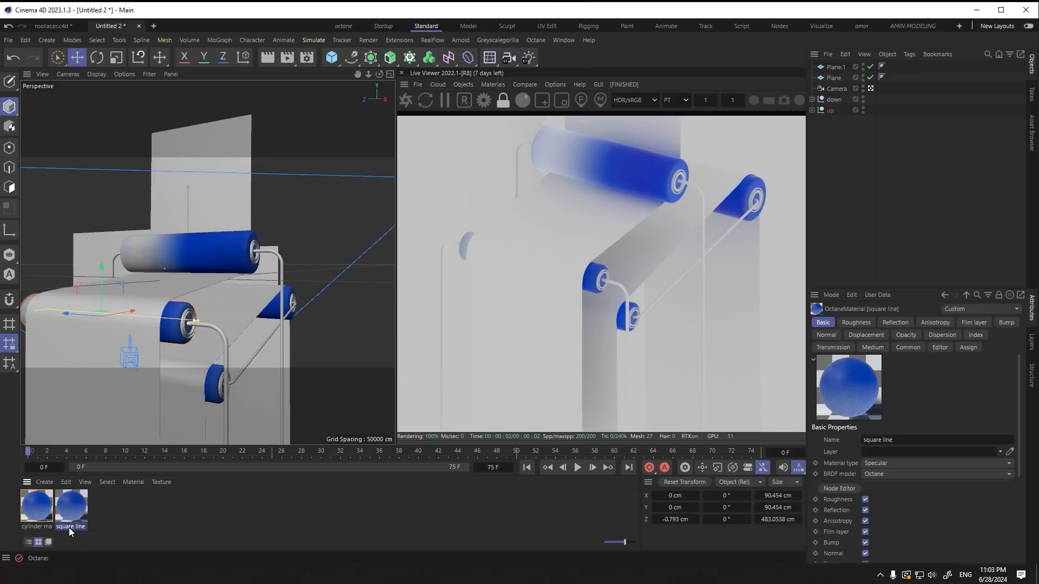
pyautogui.moveTo(201, 368); pyautogui.dragTo(226, 346)
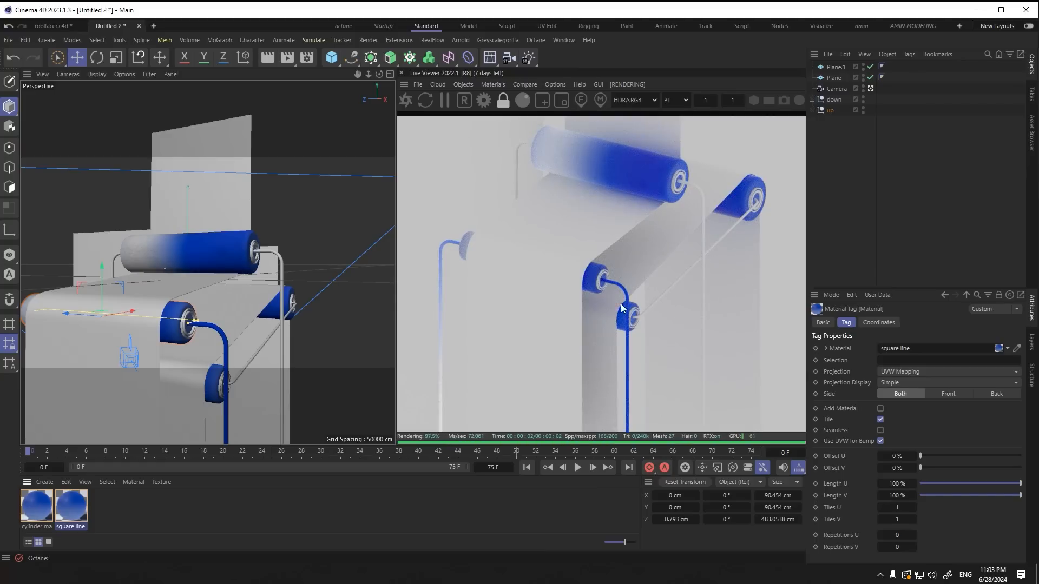
# Step: Check the pipe colors in the reference image and apply the square line material to the upper roller's pipe
pyautogui.hotkey('alt', 'Tab')
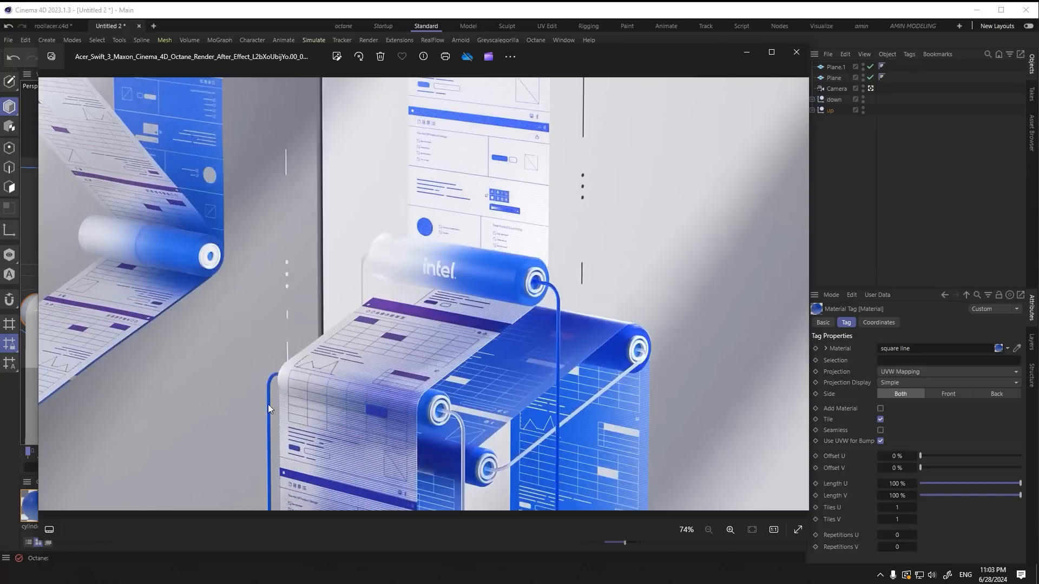
pyautogui.click(746, 53)
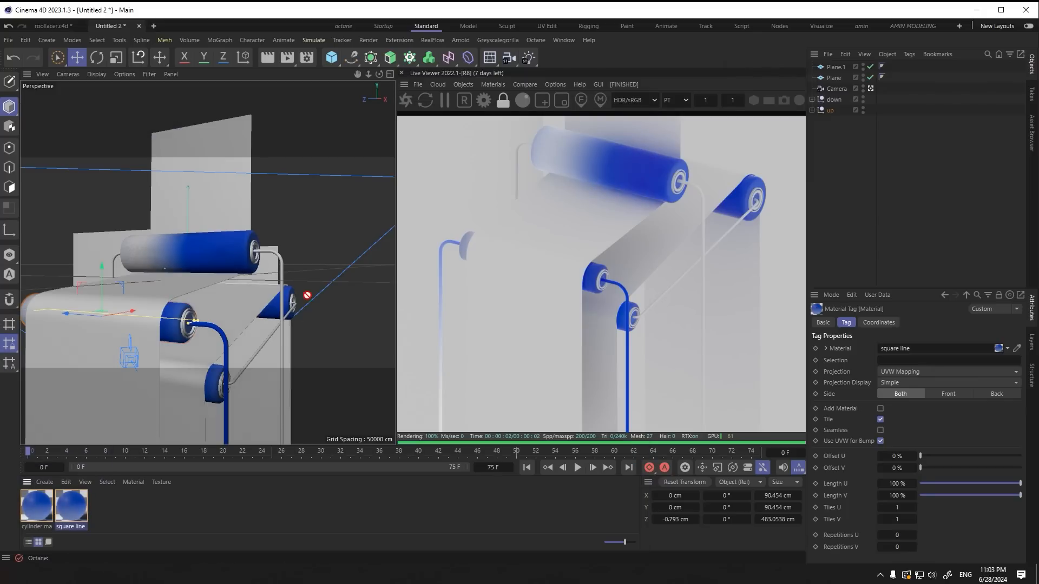
pyautogui.moveTo(282, 277); pyautogui.dragTo(283, 277)
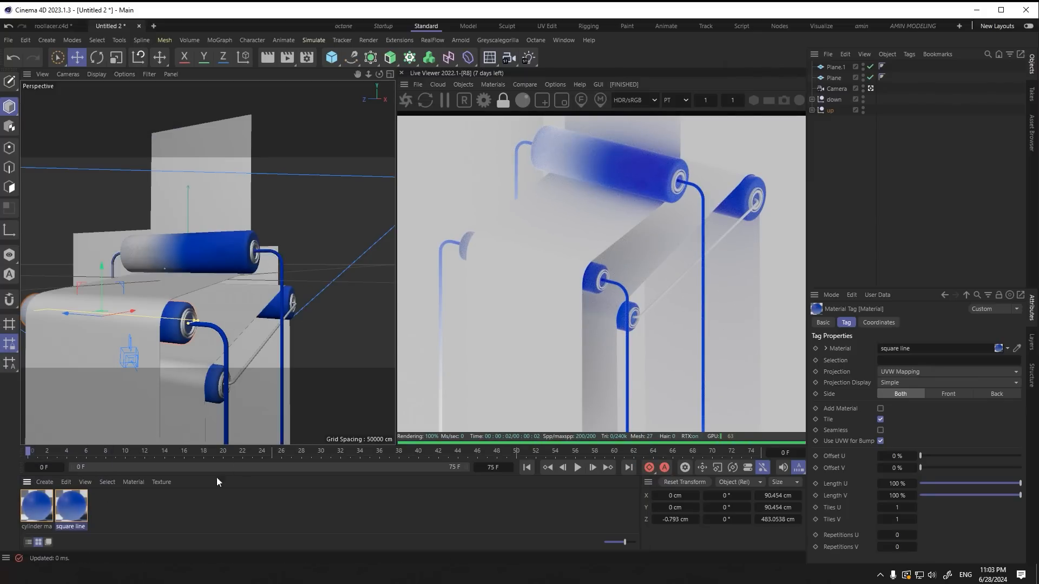
# Step: Duplicate the square line material and assign the copy to the front roller's pipe
pyautogui.keyDown('ctrl'); pyautogui.moveTo(81, 514); pyautogui.dragTo(225, 342); pyautogui.keyUp('ctrl')
pyautogui.doubleClick(116, 515)
pyautogui.click(458, 163)
# Step: Reverse the square line.1 transmission gradient so that it runs from white to blue
pyautogui.doubleClick(108, 503)
pyautogui.click(137, 308)
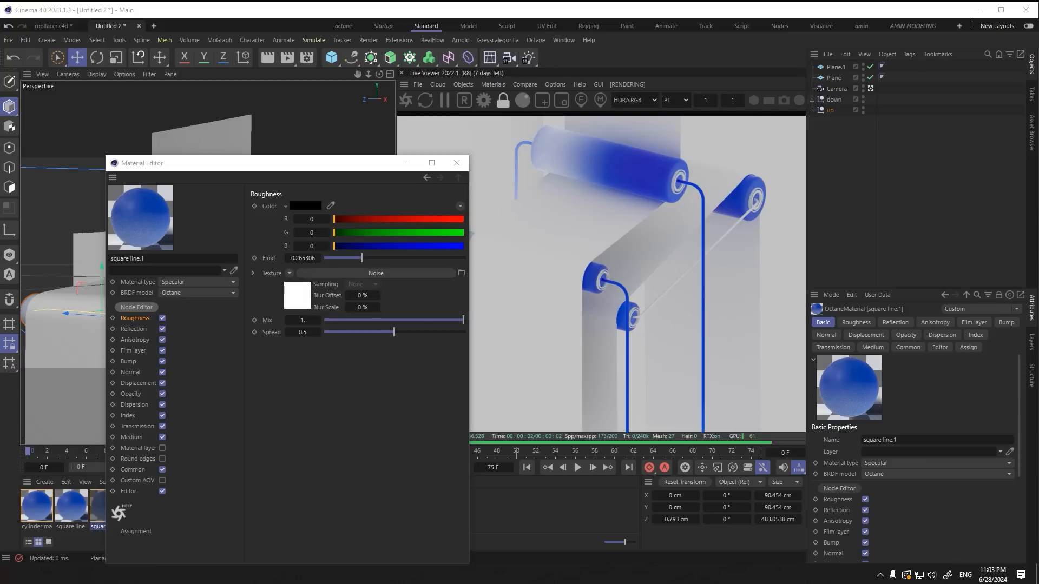
pyautogui.moveTo(281, 387); pyautogui.dragTo(277, 397)
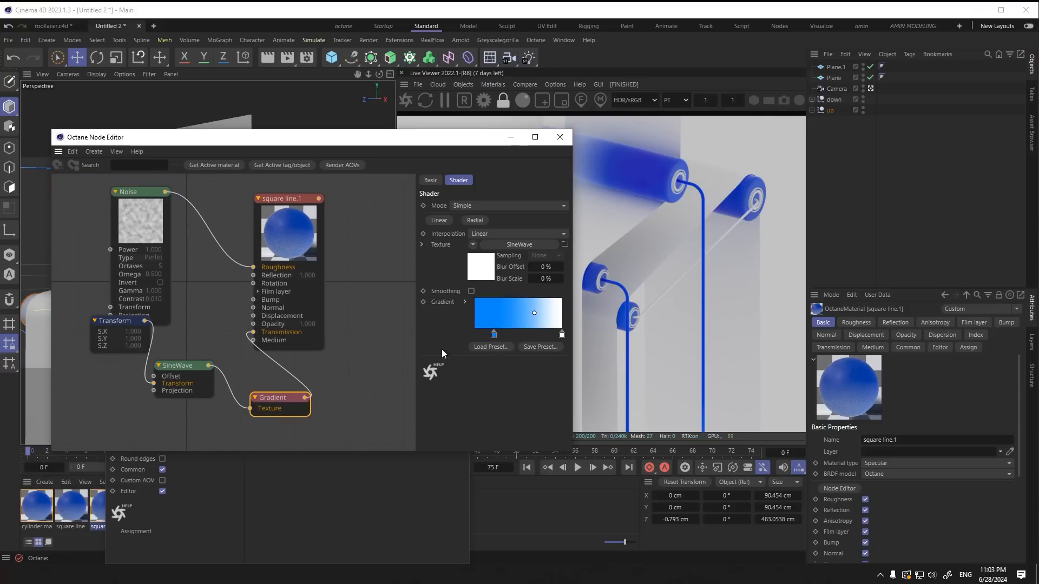
pyautogui.moveTo(561, 337)
pyautogui.mouseDown()
pyautogui.moveTo(510, 339)
pyautogui.moveTo(556, 339)
pyautogui.mouseUp()
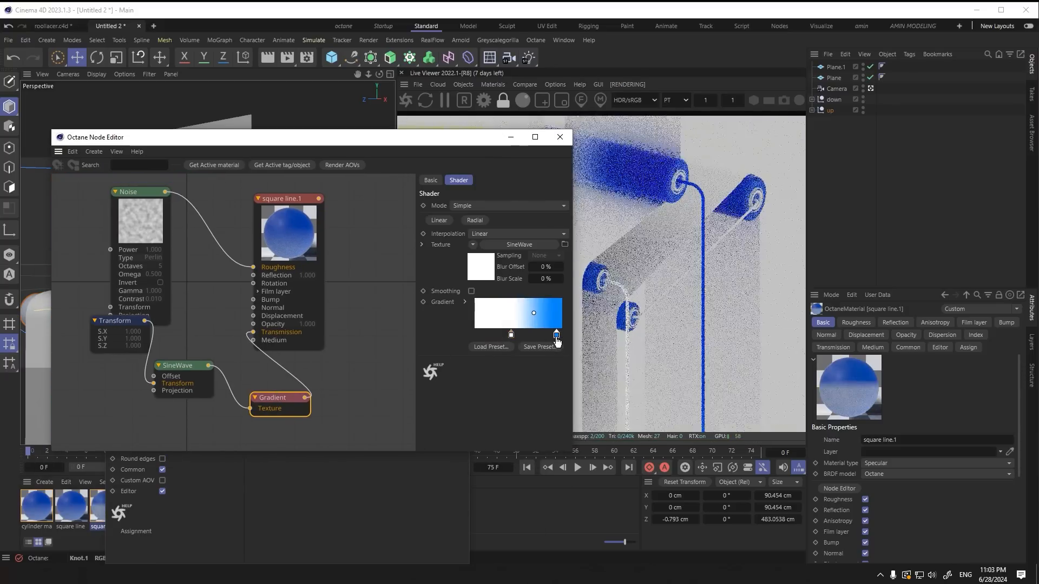
pyautogui.click(510, 139)
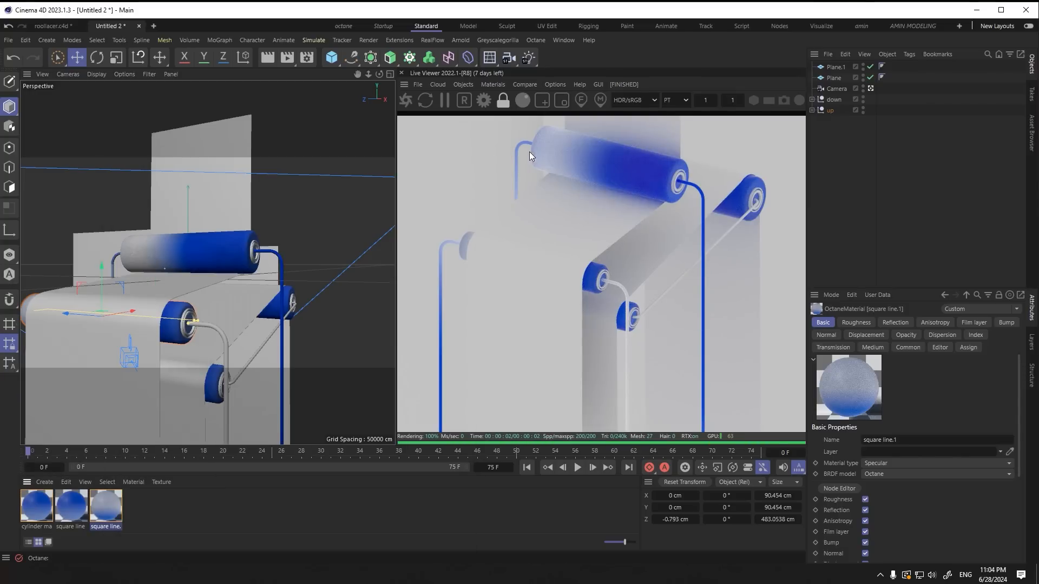
# Step: Move the blue knot of the square line.1 gradient closer to its white knot
pyautogui.doubleClick(111, 501)
pyautogui.click(148, 306)
pyautogui.click(264, 394)
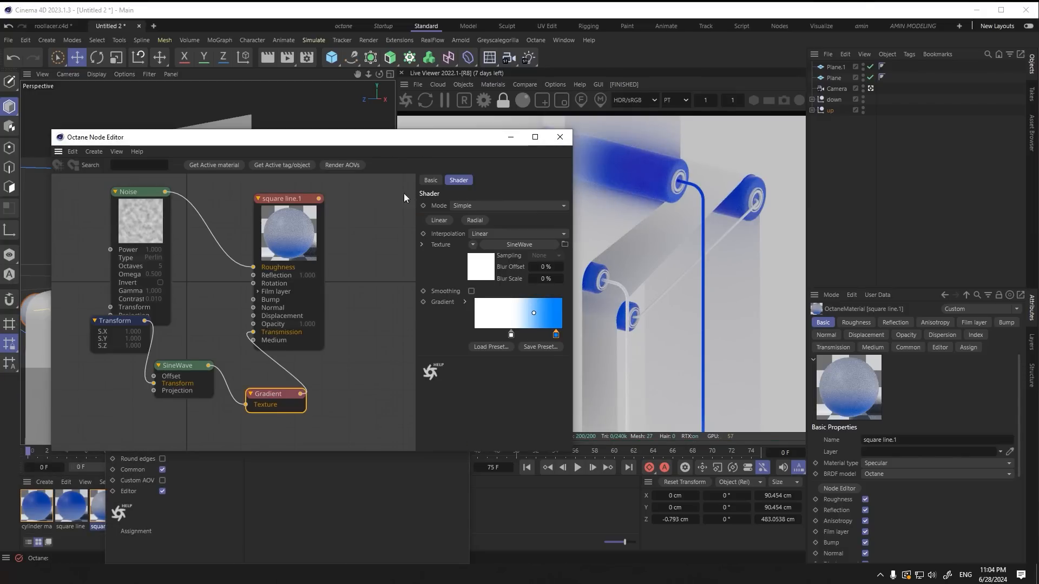
pyautogui.moveTo(390, 139); pyautogui.dragTo(303, 278)
pyautogui.click(457, 163)
pyautogui.moveTo(393, 277); pyautogui.dragTo(300, 127)
pyautogui.moveTo(364, 323); pyautogui.dragTo(343, 325)
pyautogui.click(413, 125)
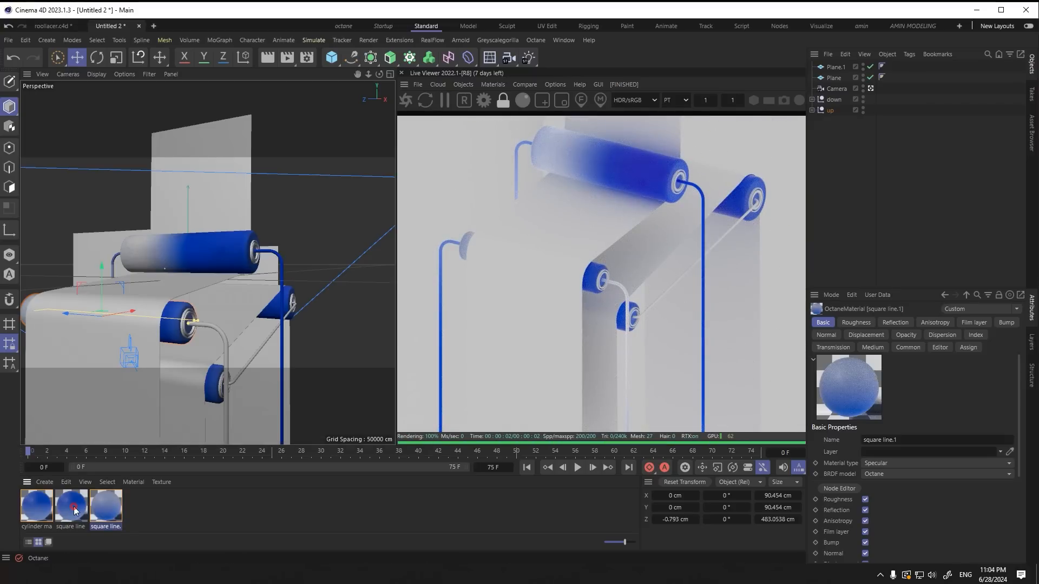
# Step: Shift the color knots of the original square line material's gradient toward the gradient's start
pyautogui.doubleClick(75, 509)
pyautogui.click(107, 310)
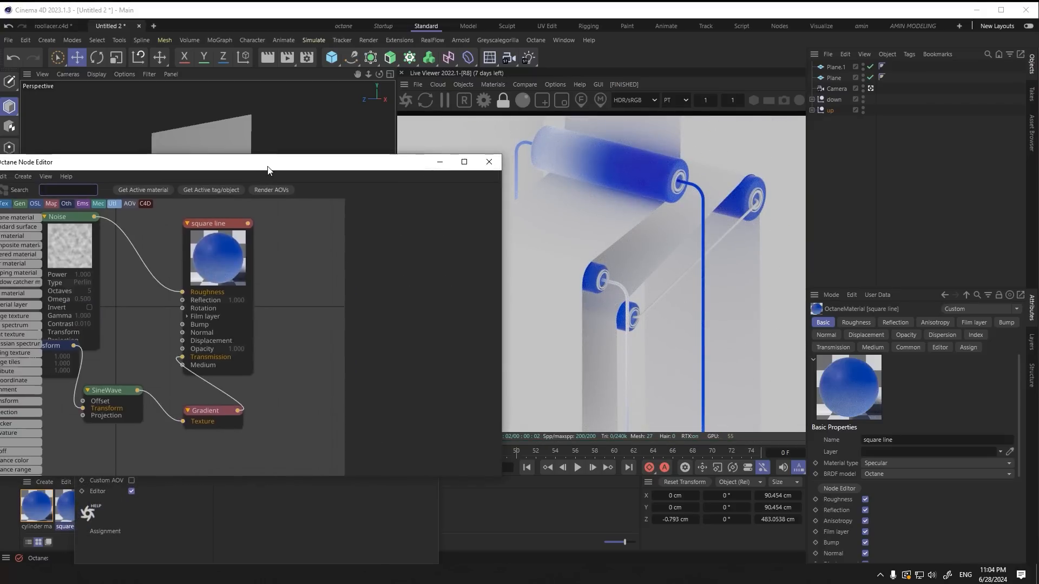
pyautogui.moveTo(268, 169); pyautogui.dragTo(302, 289)
pyautogui.moveTo(240, 531); pyautogui.dragTo(225, 519)
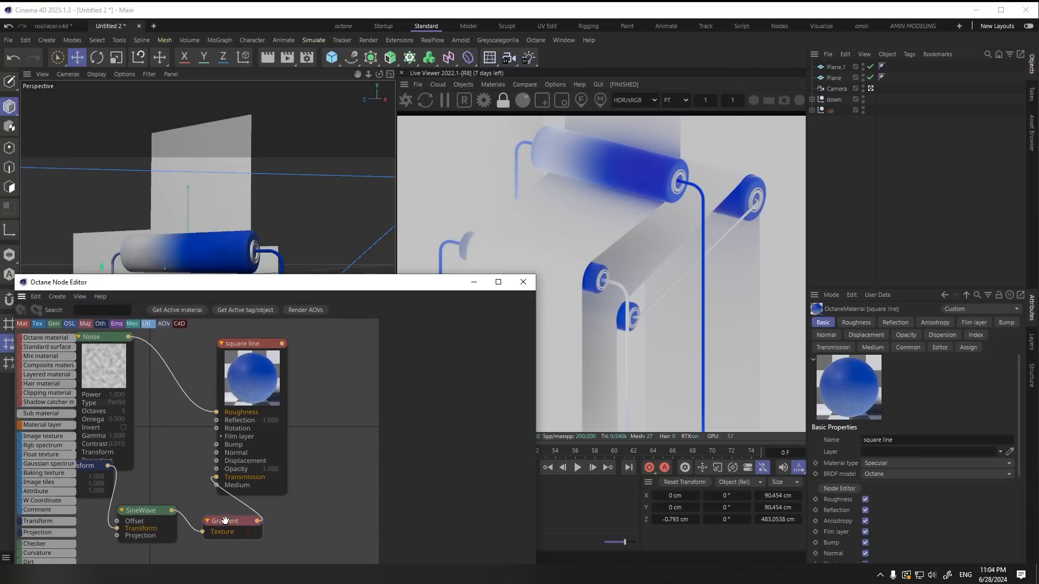
pyautogui.moveTo(466, 480)
pyautogui.mouseDown()
pyautogui.moveTo(485, 480)
pyautogui.moveTo(452, 480)
pyautogui.mouseUp()
pyautogui.moveTo(525, 480)
pyautogui.mouseDown()
pyautogui.moveTo(490, 480)
pyautogui.moveTo(504, 480)
pyautogui.mouseUp()
pyautogui.click(460, 483)
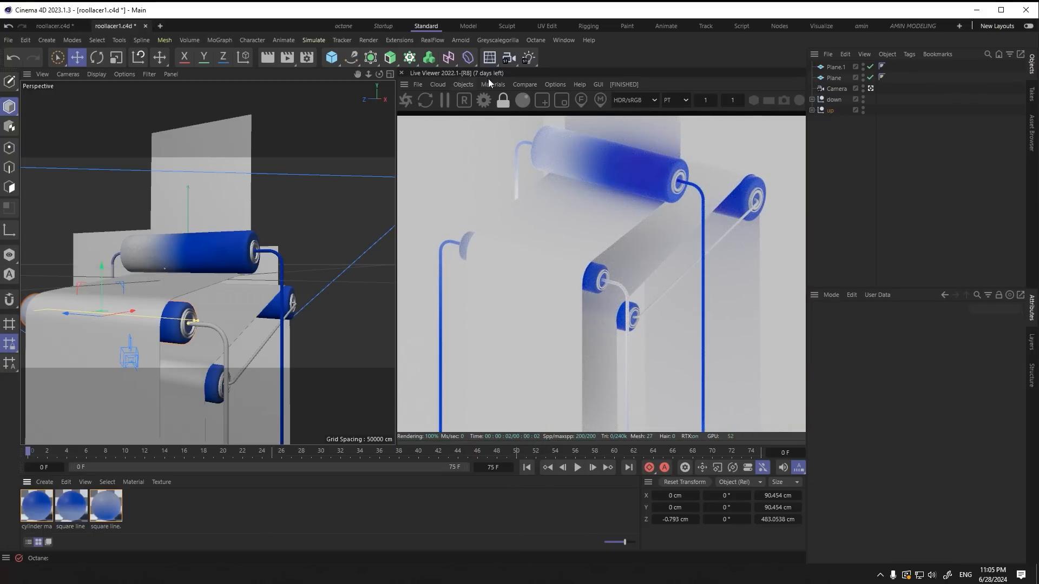
# Step: Create an Octane Specular material and assign it to the straight rod connecting the lower rollers
pyautogui.click(493, 84)
pyautogui.moveTo(523, 142)
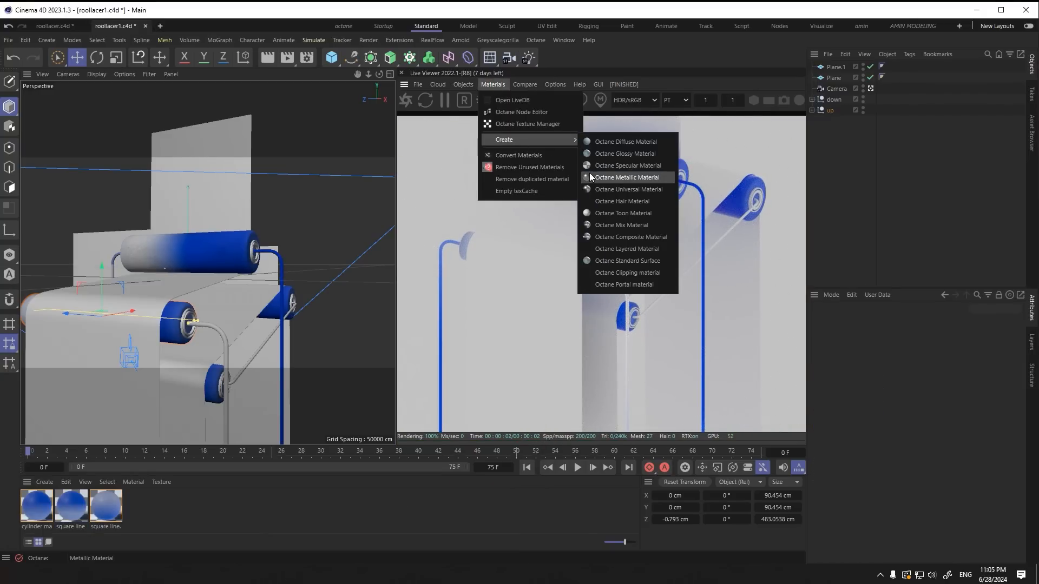
pyautogui.click(628, 165)
pyautogui.moveTo(240, 363); pyautogui.dragTo(245, 365)
# Step: Set the roughness of the OctSpecular1 material to about 0.18 in the Octane Node Editor
pyautogui.doubleClick(23, 513)
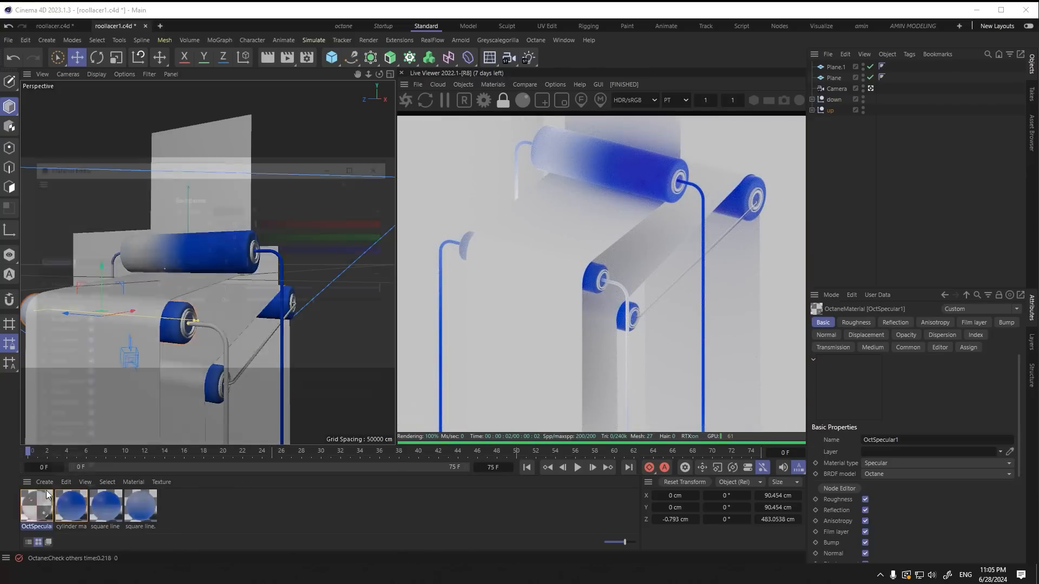
pyautogui.click(61, 307)
pyautogui.moveTo(399, 135); pyautogui.dragTo(393, 138)
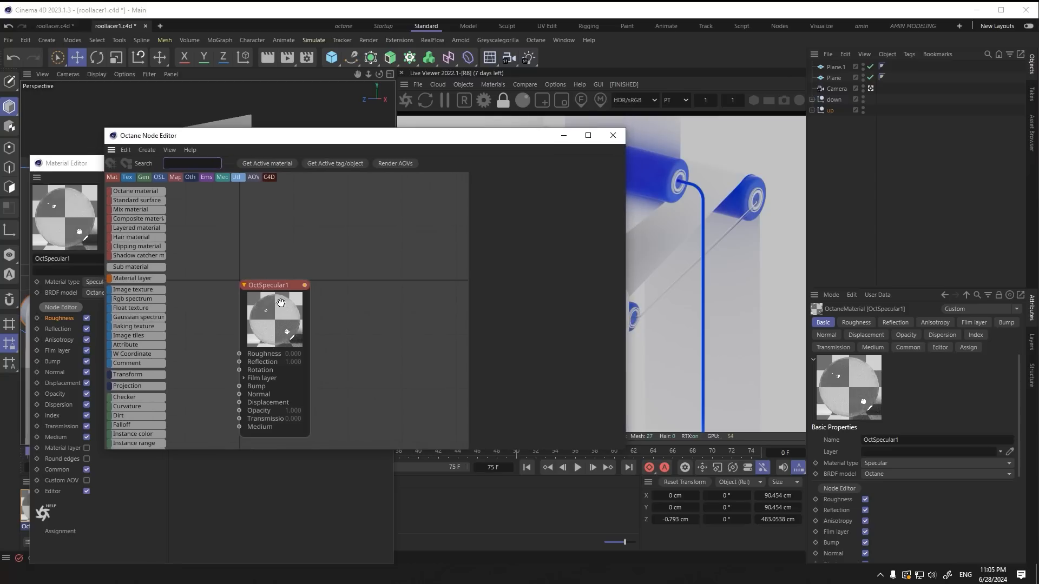
pyautogui.moveTo(271, 285); pyautogui.dragTo(268, 302)
pyautogui.click(516, 179)
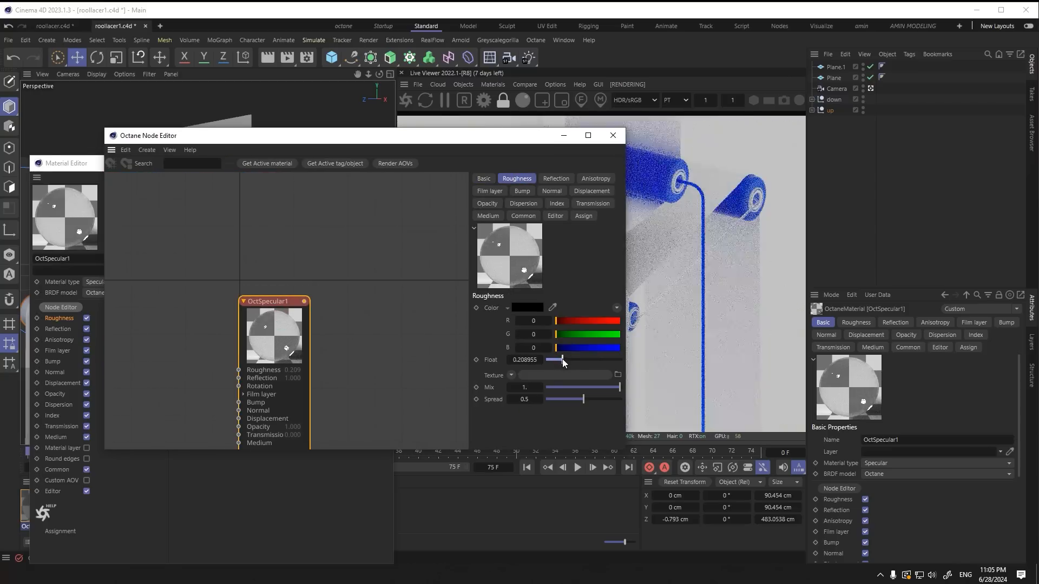
pyautogui.moveTo(554, 361); pyautogui.dragTo(560, 359)
pyautogui.click(613, 135)
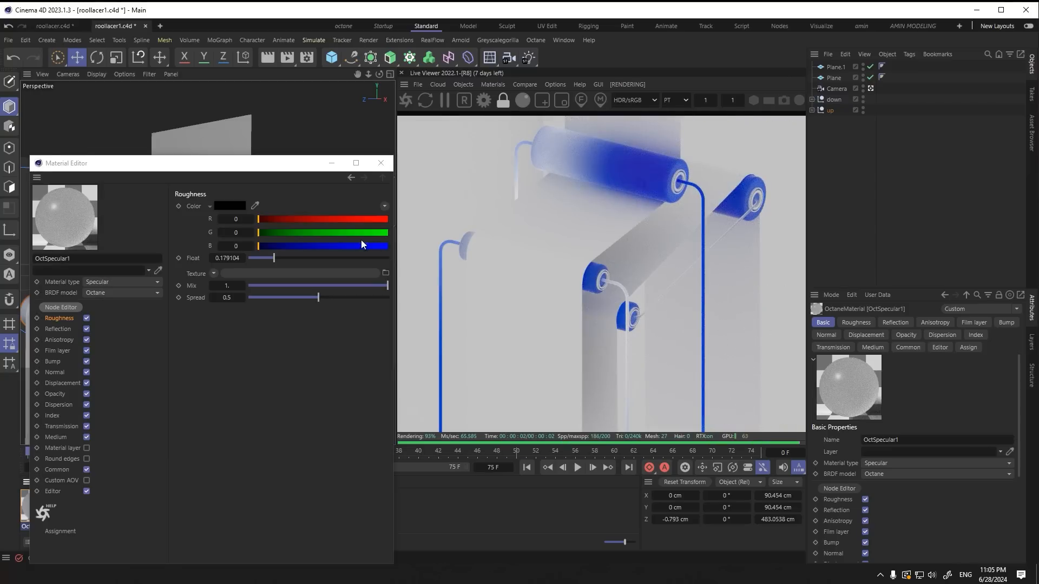
pyautogui.click(380, 163)
# Step: Inspect the logo on the reference image's upper roller, and rename the OctSpecular1 material with a name starting with "square hr"
pyautogui.hotkey('alt', 'Tab')
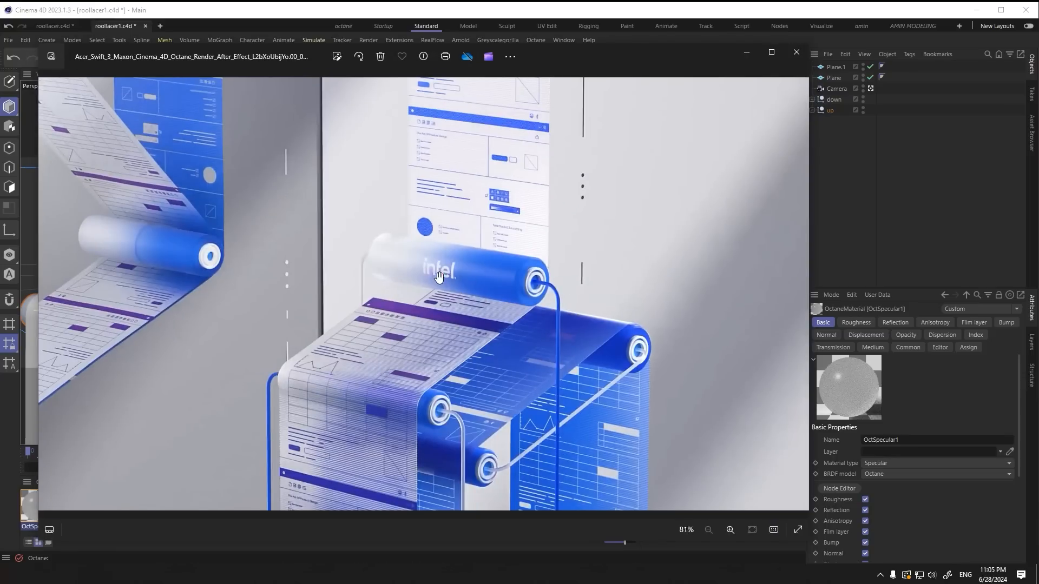
pyautogui.scroll(4, 439, 275)
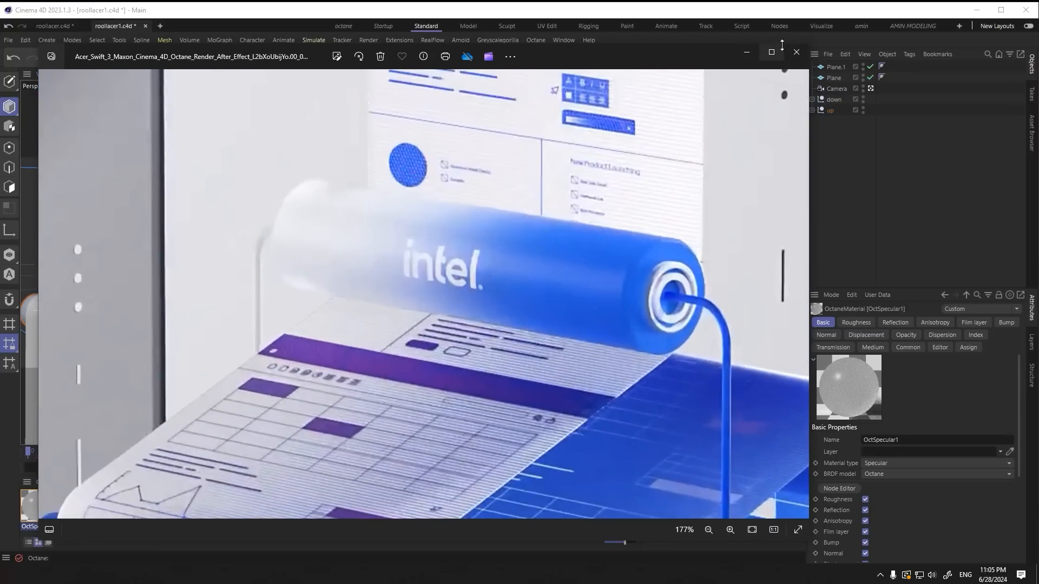
pyautogui.click(745, 54)
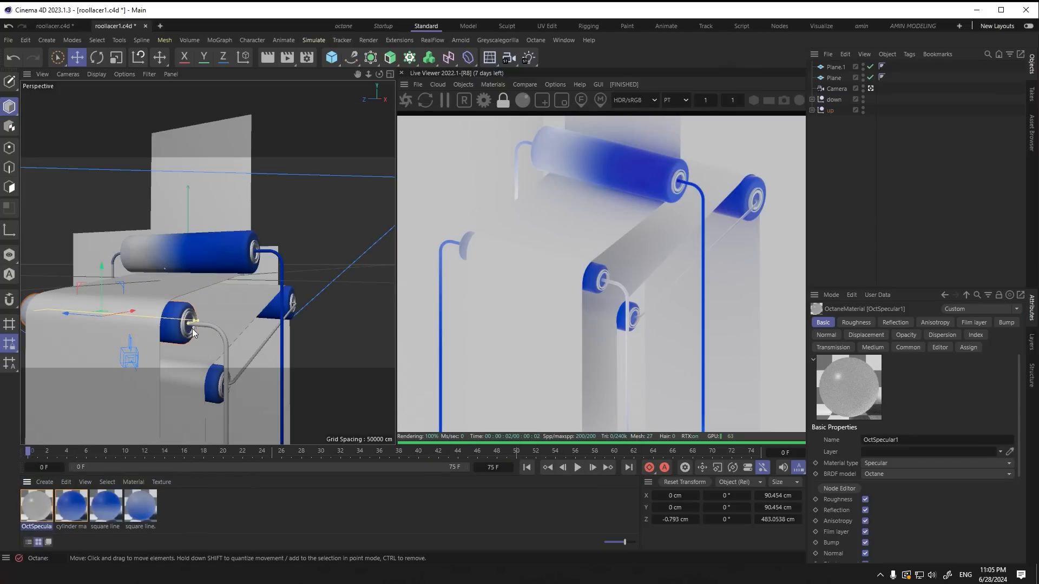
pyautogui.doubleClick(37, 527)
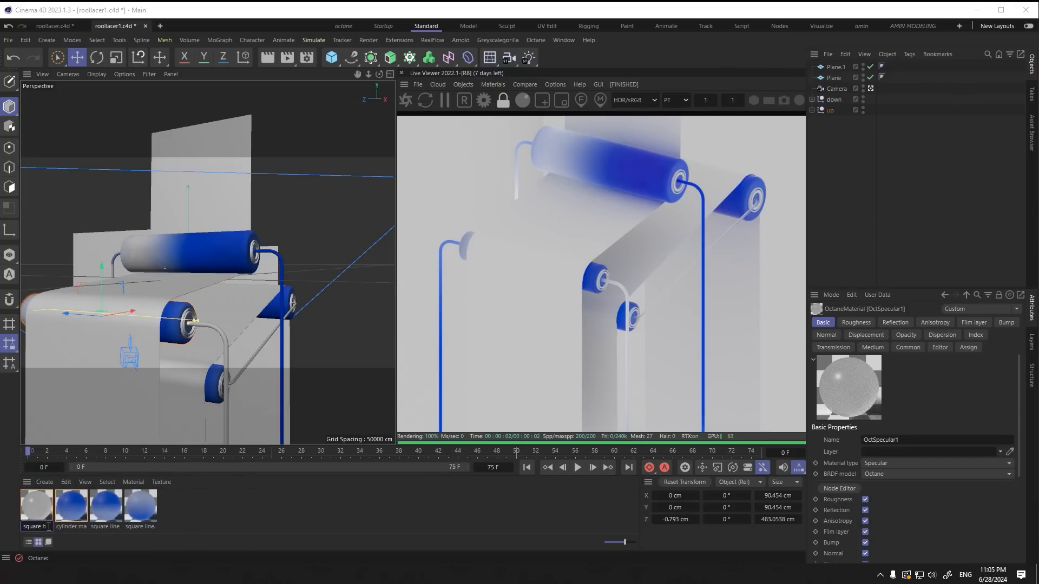
pyautogui.click(187, 500)
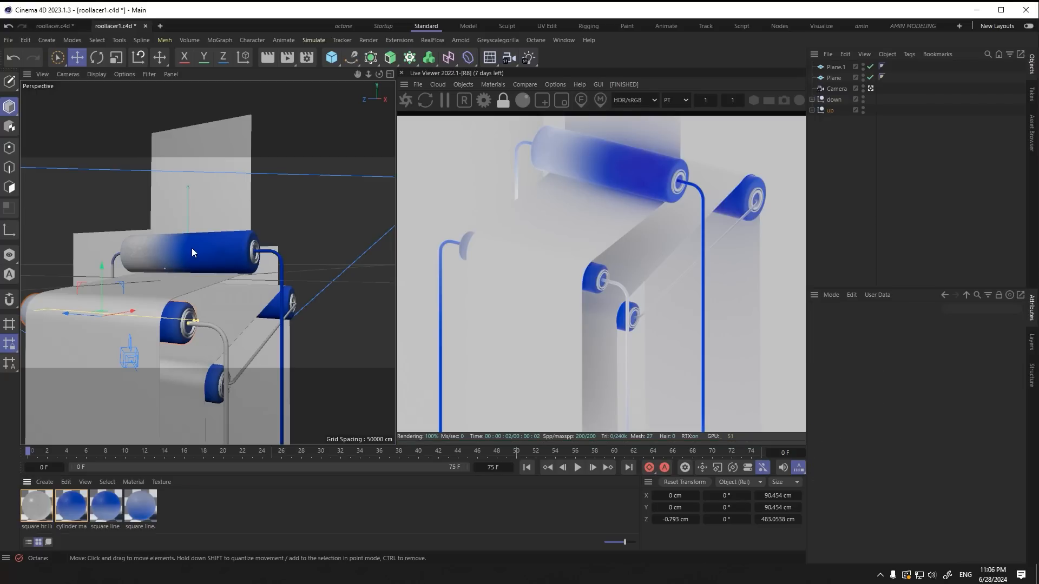
# Step: Create an Octane Diffuse material and name it "logo alpha"
pyautogui.moveTo(193, 247)
pyautogui.keyDown('alt'); pyautogui.mouseDown()
pyautogui.moveTo(206, 278)
pyautogui.moveTo(197, 263)
pyautogui.mouseUp(); pyautogui.keyUp('alt')
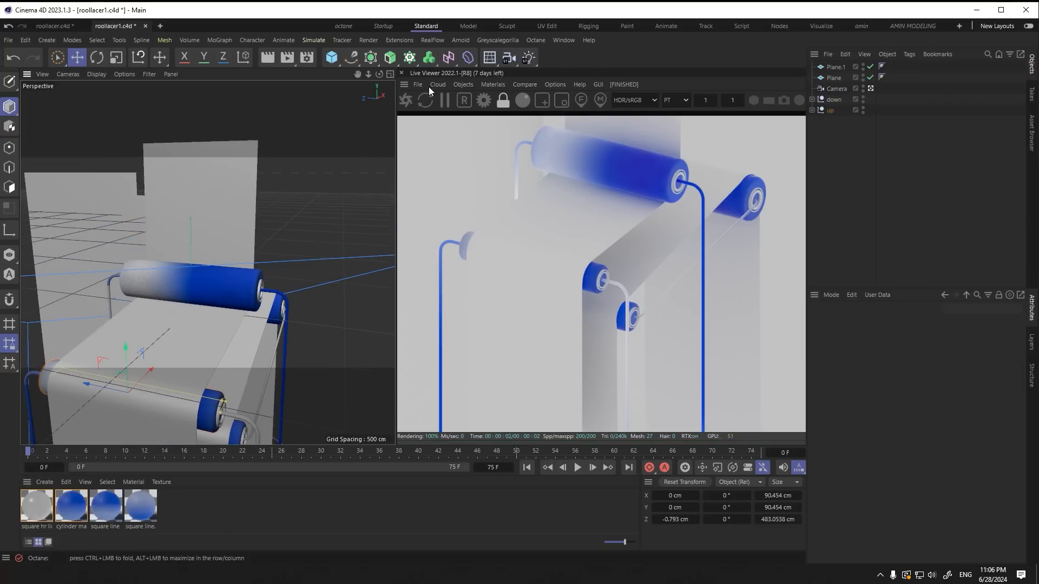
pyautogui.click(489, 86)
pyautogui.moveTo(565, 139)
pyautogui.click(634, 145)
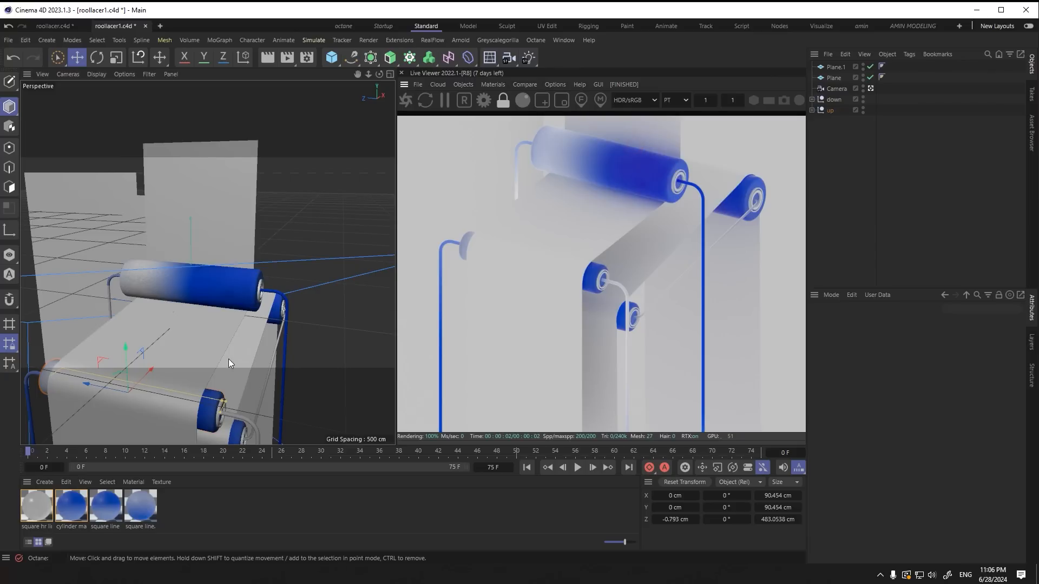
pyautogui.doubleClick(37, 526)
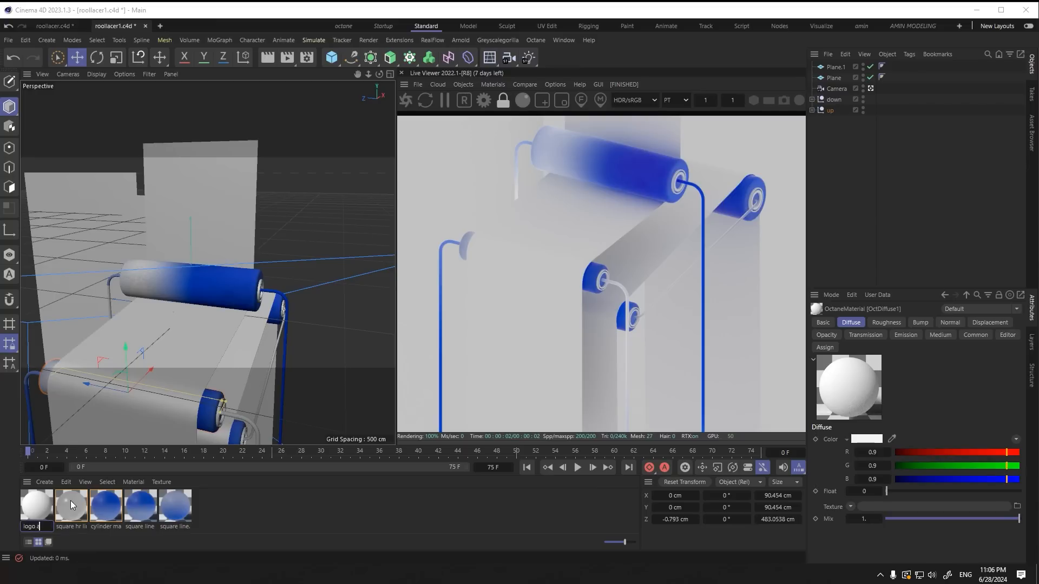
pyautogui.write('logo alpha')
pyautogui.press('Return')
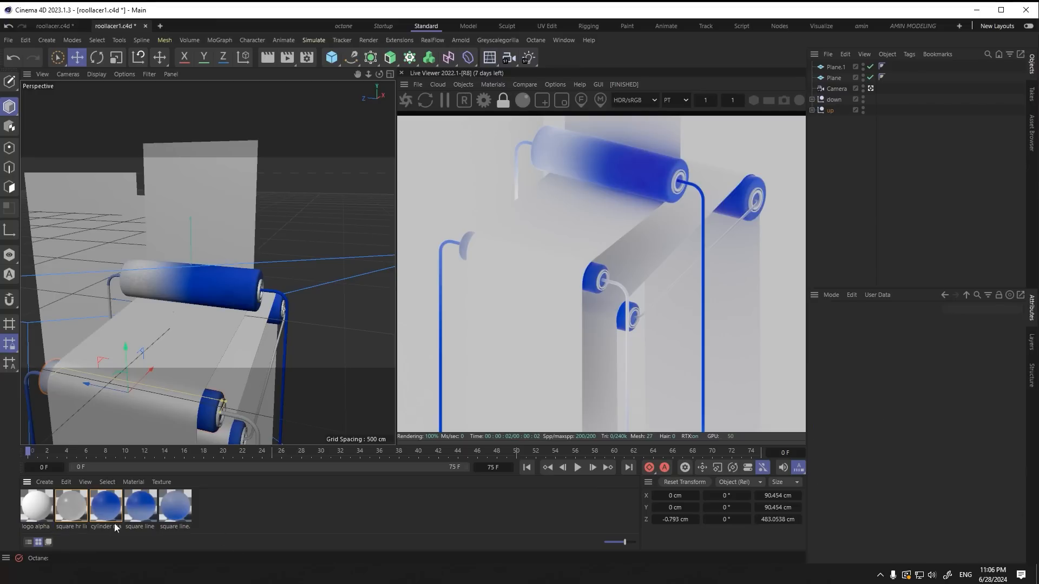
# Step: Open the node graph of the logo alpha material and make room beside its material node
pyautogui.doubleClick(40, 512)
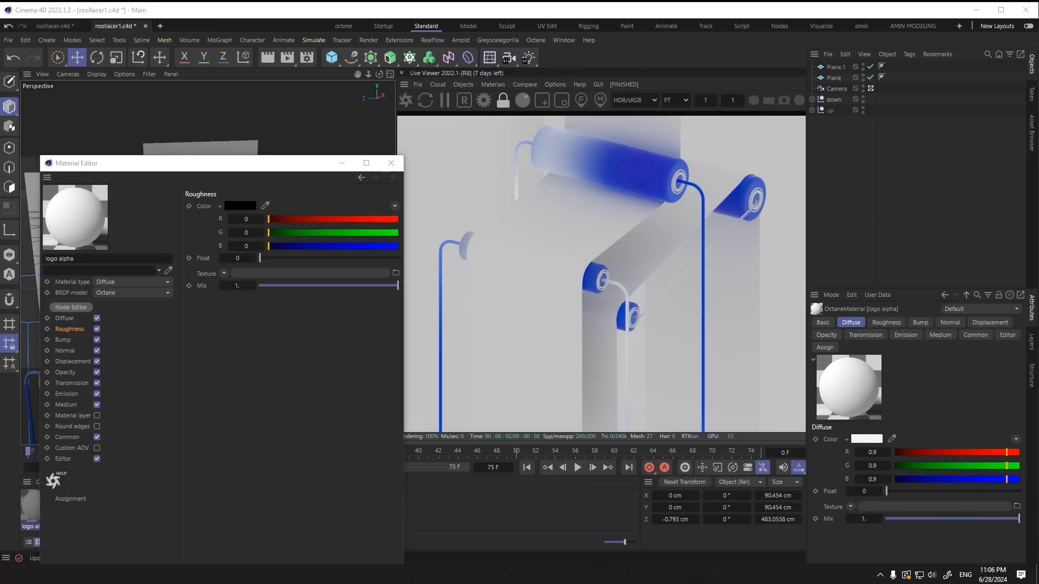
pyautogui.click(71, 307)
pyautogui.moveTo(448, 160); pyautogui.dragTo(355, 223)
pyautogui.moveTo(240, 407); pyautogui.dragTo(344, 320)
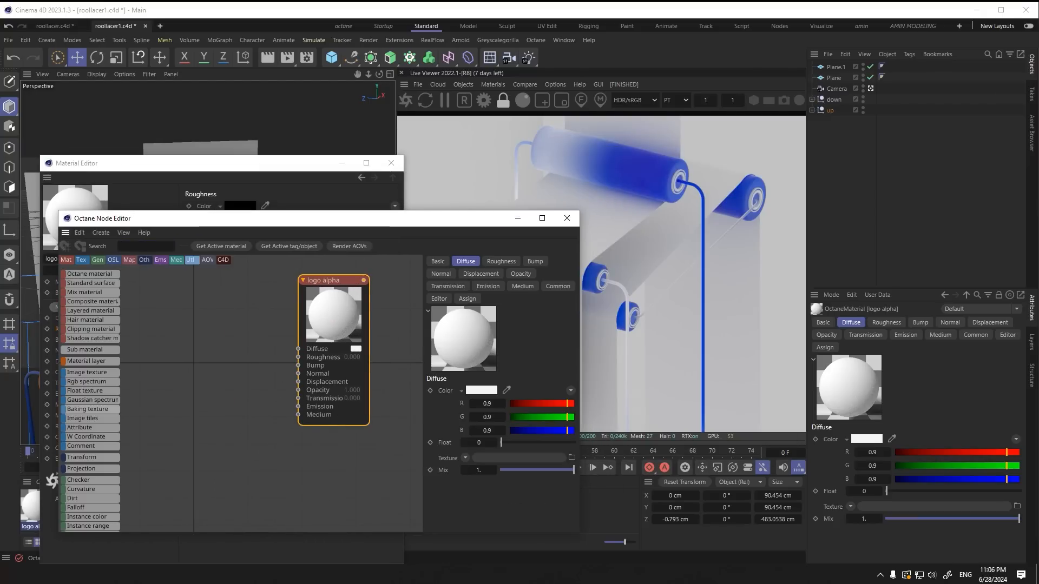
# Step: Preview the asset folder's images, including the striped pattern and the aminovidsss.png logo
pyautogui.moveTo(0, 103); pyautogui.dragTo(95, 100)
pyautogui.doubleClick(338, 196)
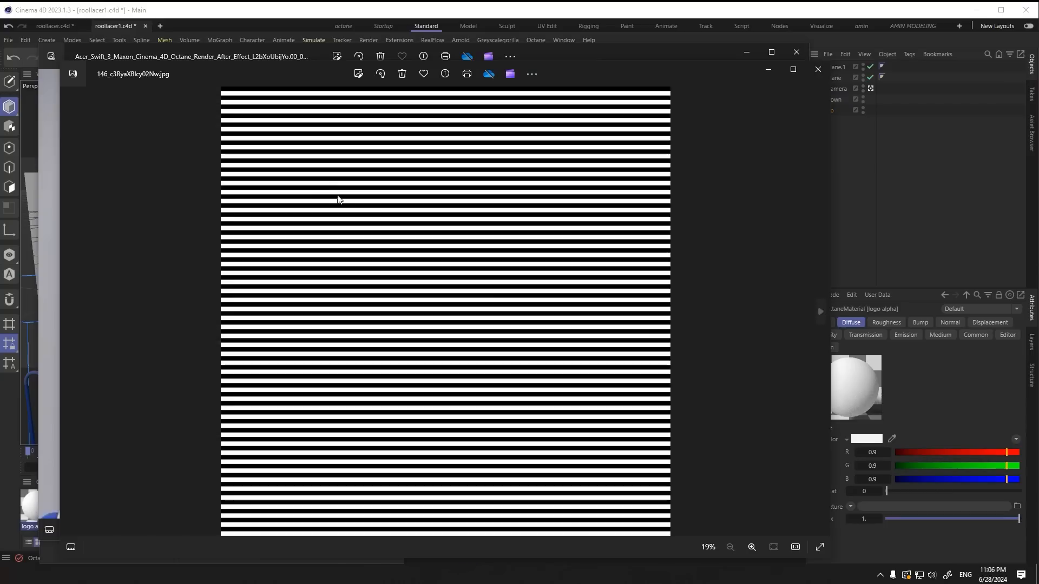
pyautogui.press('Right')
pyautogui.press('Right')
pyautogui.press('Left')
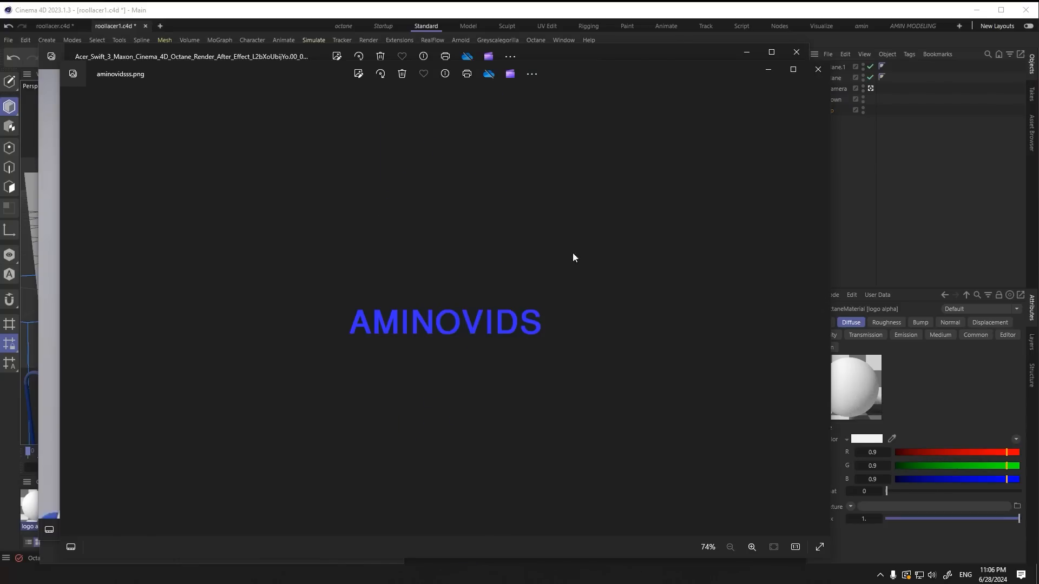
pyautogui.click(818, 70)
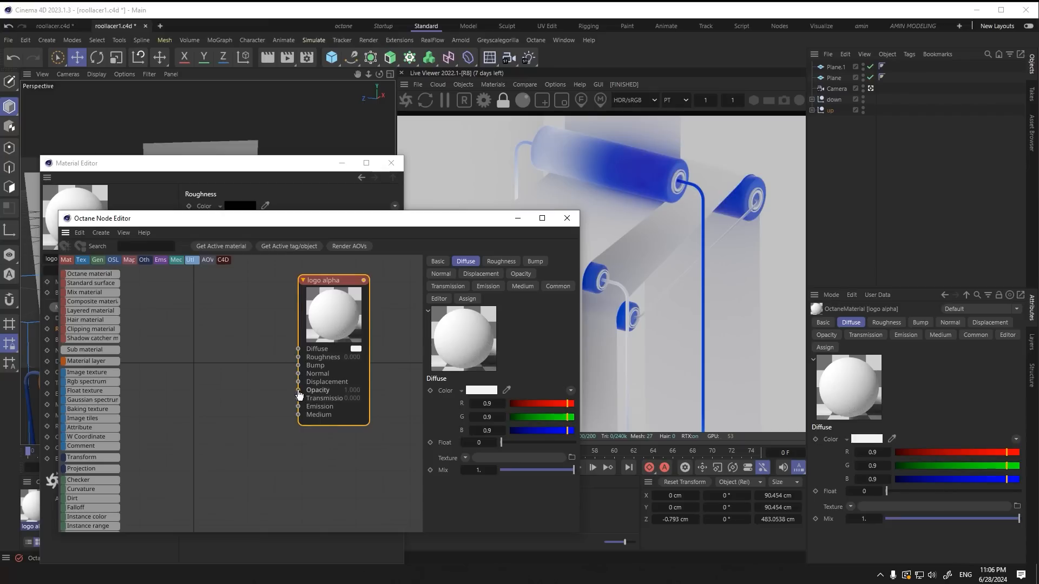
# Step: Connect an Image texture node with the AMINOVIDS logo file to the logo alpha material's Opacity
pyautogui.moveTo(298, 391); pyautogui.dragTo(257, 384)
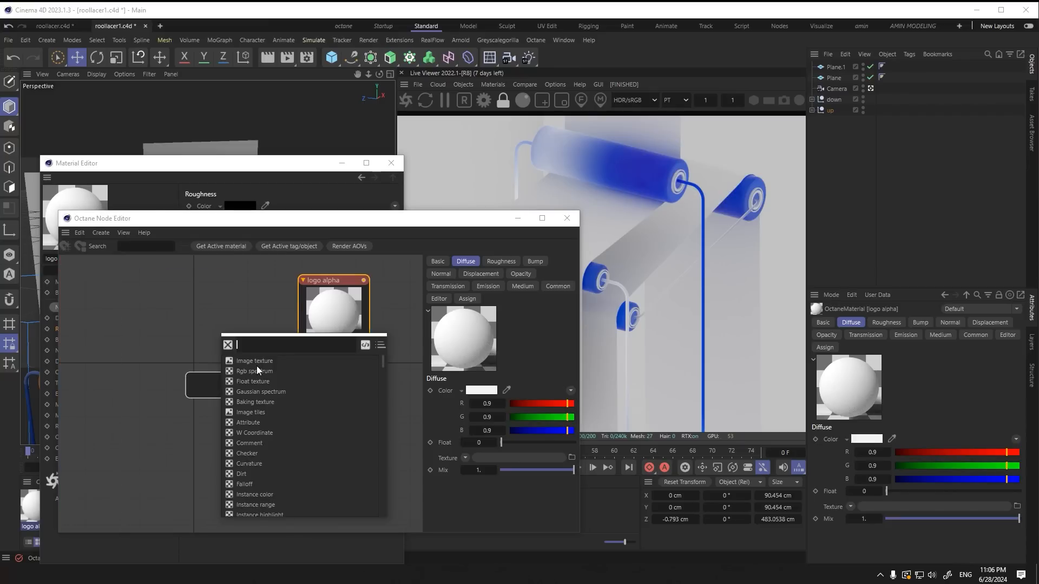
pyautogui.click(257, 363)
pyautogui.doubleClick(92, 234)
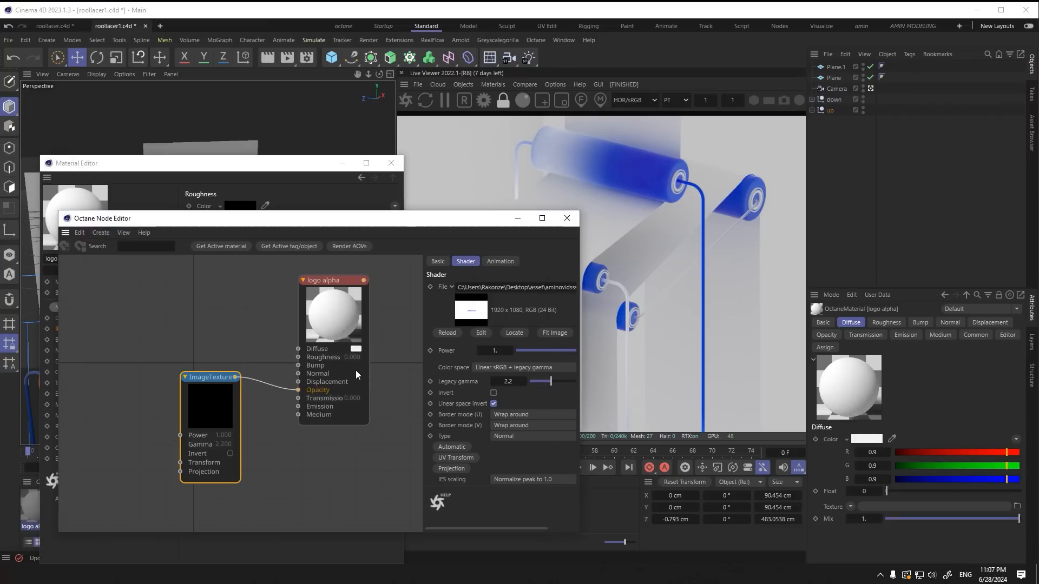
# Step: Enlarge the logo alpha node's preview, invert the logo image texture, and close the material editing windows
pyautogui.moveTo(363, 440); pyautogui.dragTo(409, 512)
pyautogui.click(211, 413)
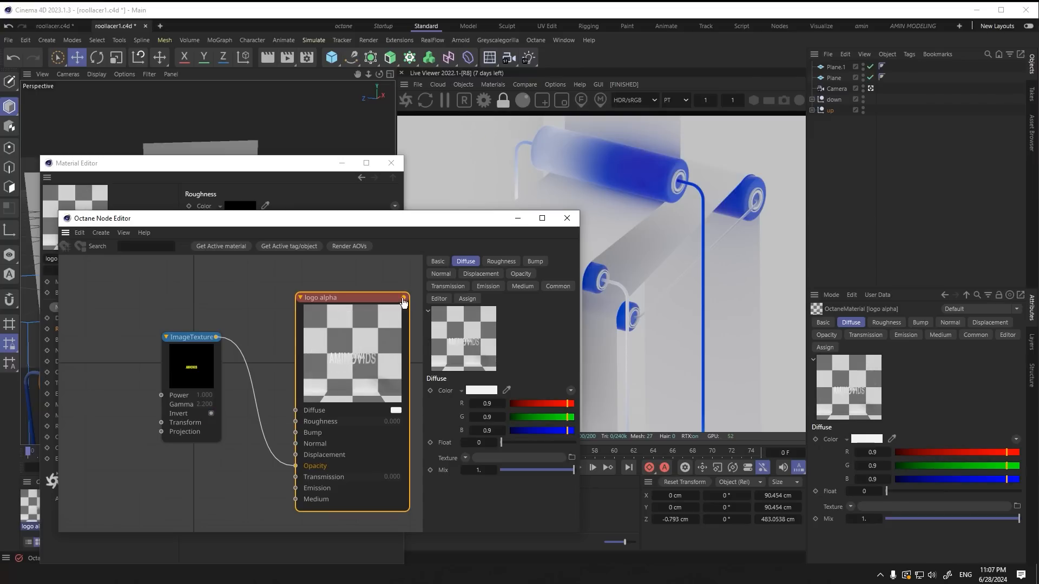
pyautogui.click(567, 218)
pyautogui.click(385, 168)
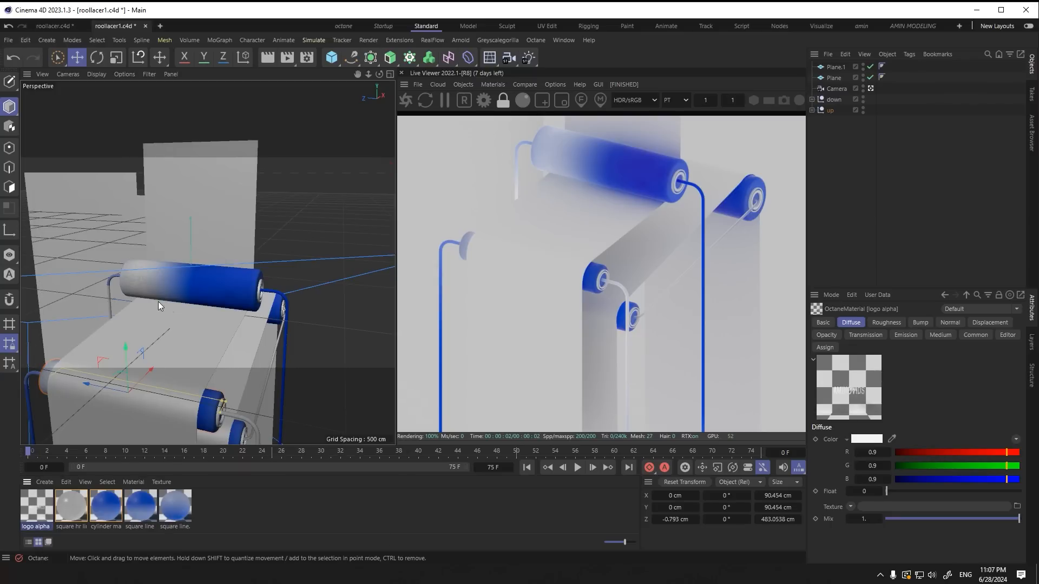
# Step: Assign the logo alpha material to the upper roller's Cylinder inside obj1 and inspect the logo in the render
pyautogui.click(187, 292)
pyautogui.press('s')
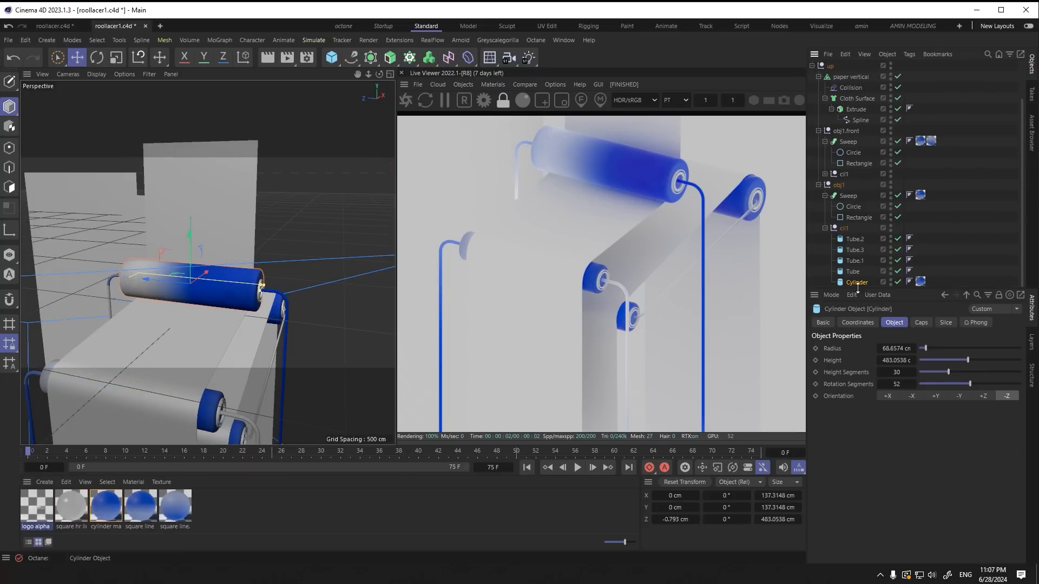
pyautogui.moveTo(885, 294); pyautogui.dragTo(857, 285)
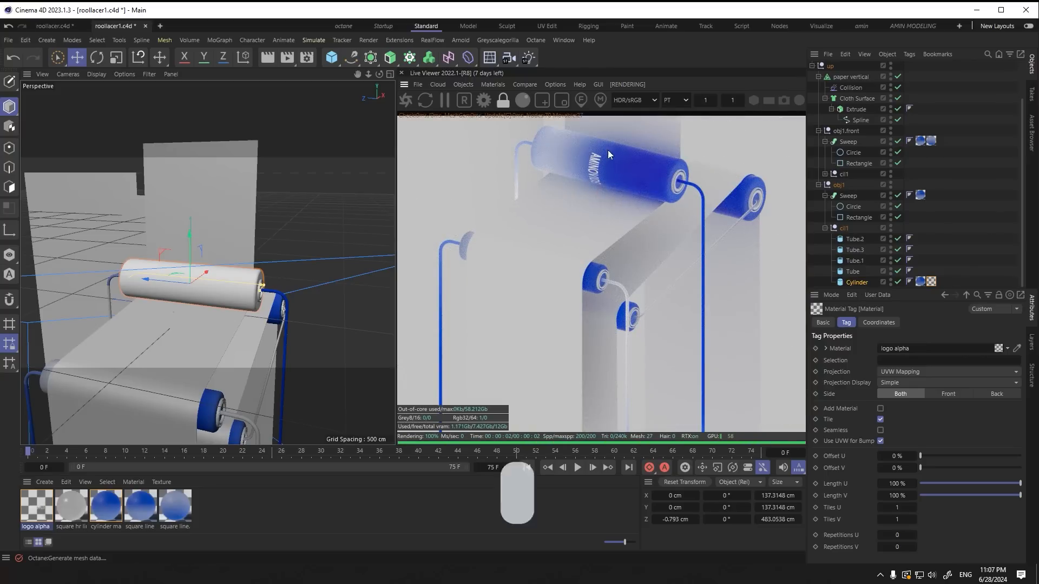
pyautogui.scroll(4, 608, 162)
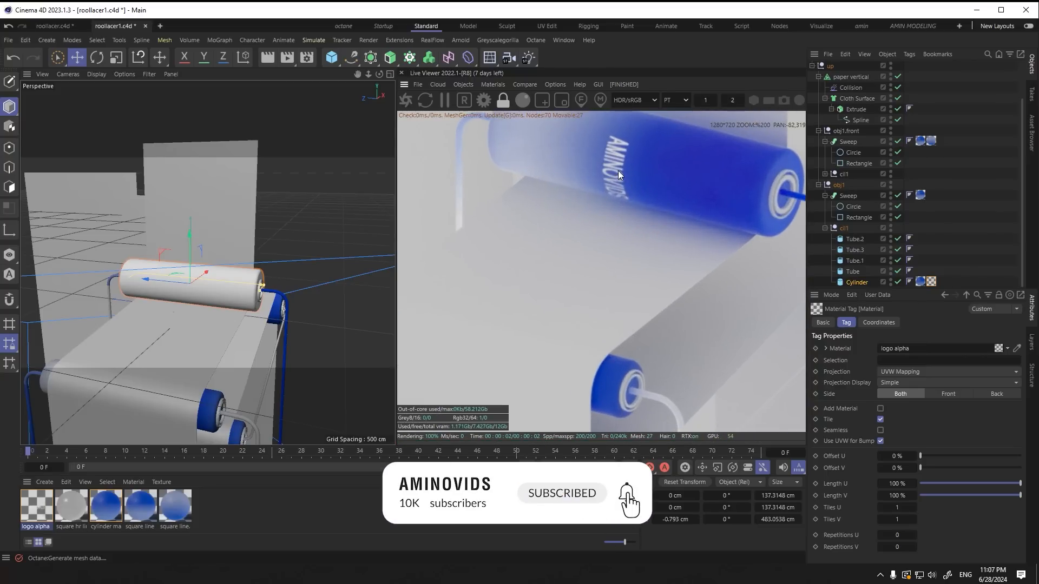
# Step: Add a Transform node to the logo alpha image texture, rotate it 90° about Z, and close the node editor
pyautogui.doubleClick(932, 283)
pyautogui.click(829, 324)
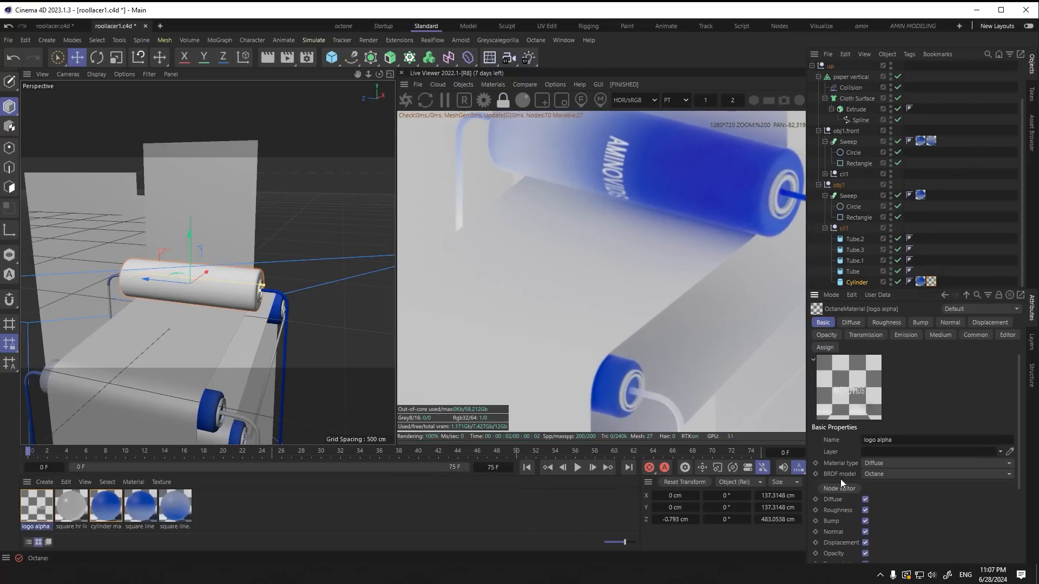
pyautogui.click(839, 489)
pyautogui.moveTo(413, 275); pyautogui.dragTo(417, 240)
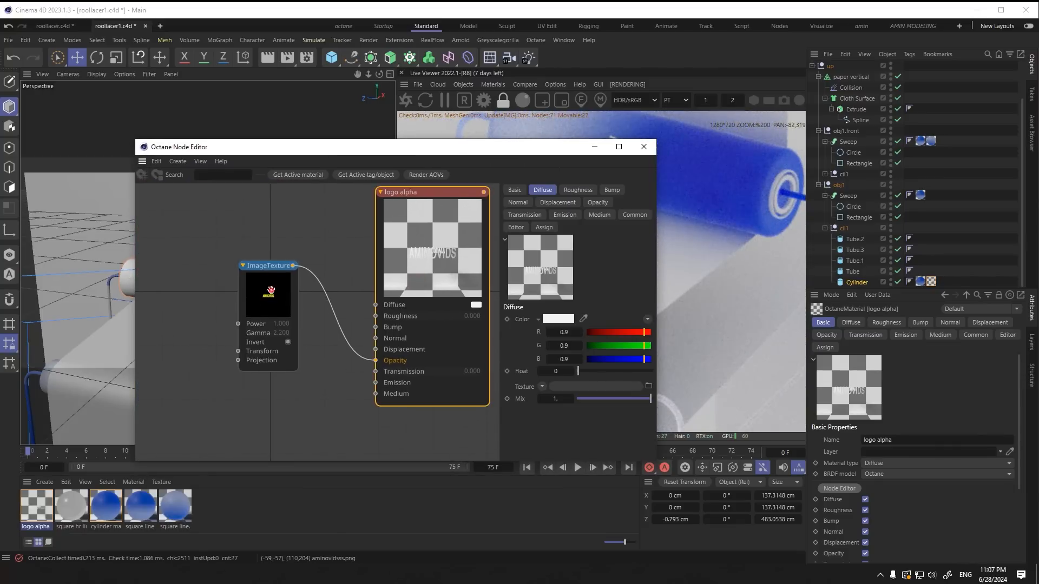
pyautogui.moveTo(238, 354); pyautogui.dragTo(251, 362)
pyautogui.click(258, 353)
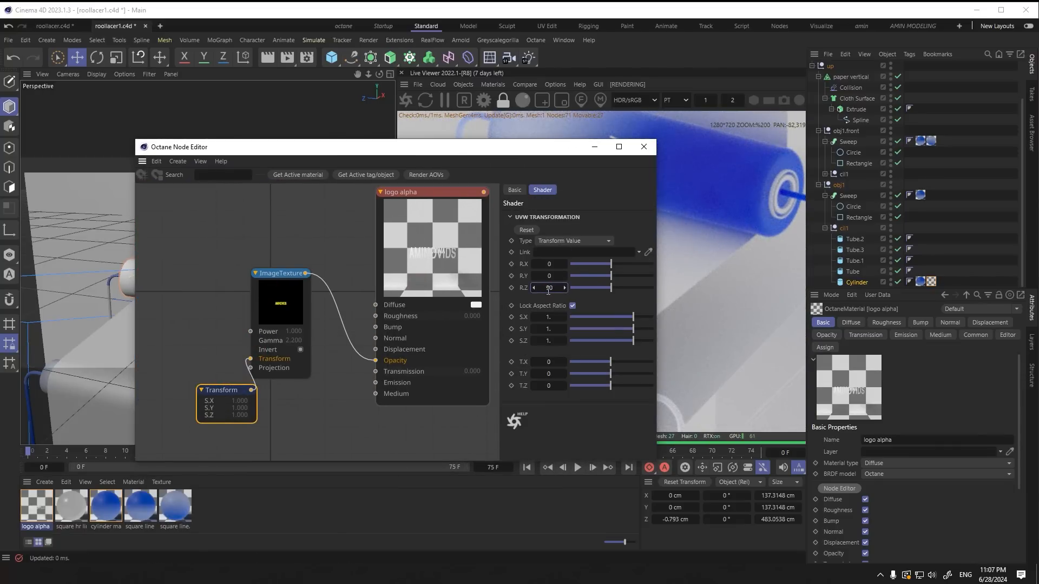
pyautogui.press('Return')
pyautogui.click(644, 147)
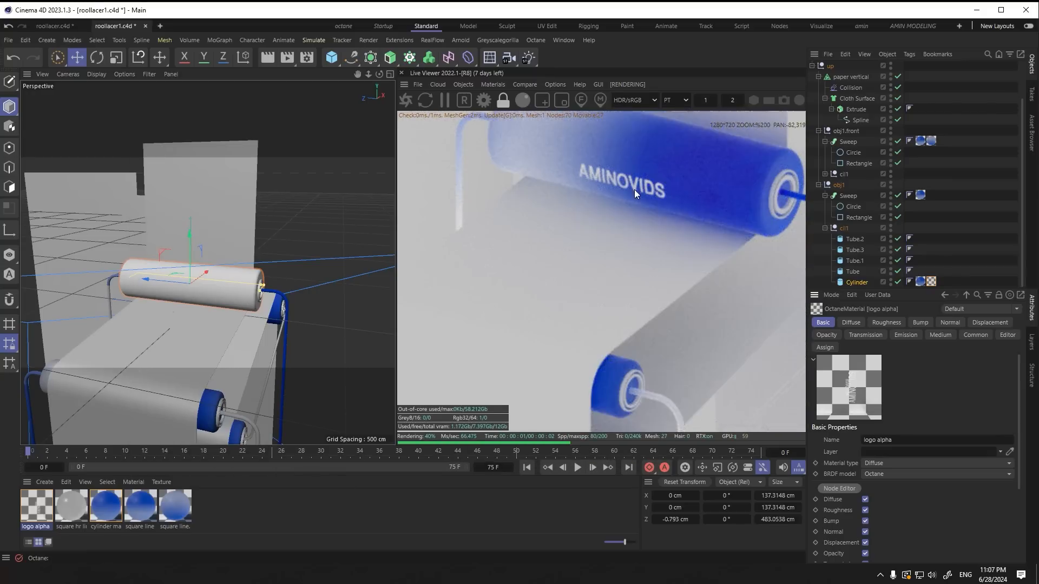
# Step: Shift the logo texture to about -0.034 in X using its Transform node and close the node editor
pyautogui.scroll(-1, 638, 206)
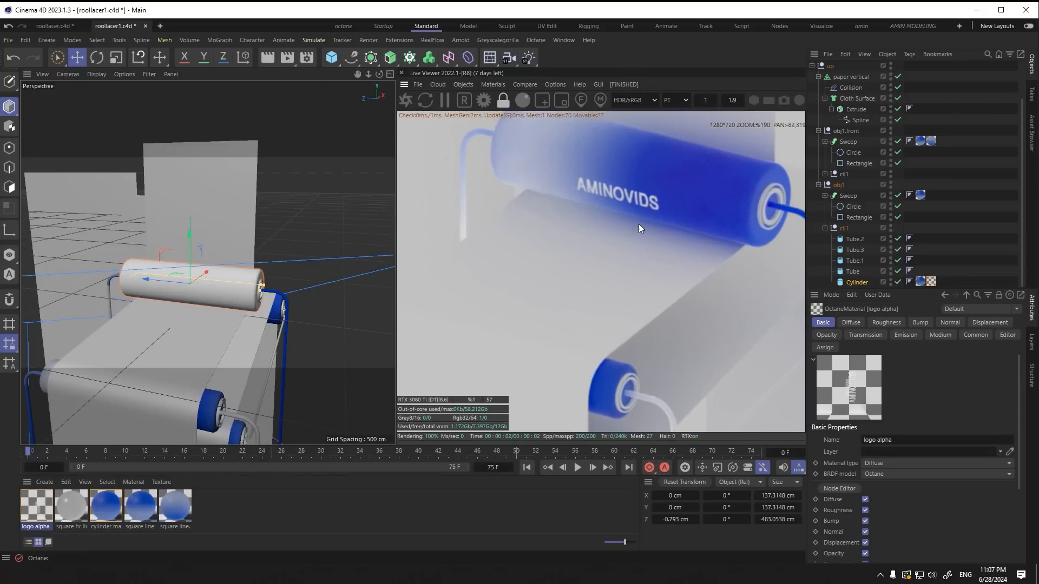
pyautogui.click(840, 488)
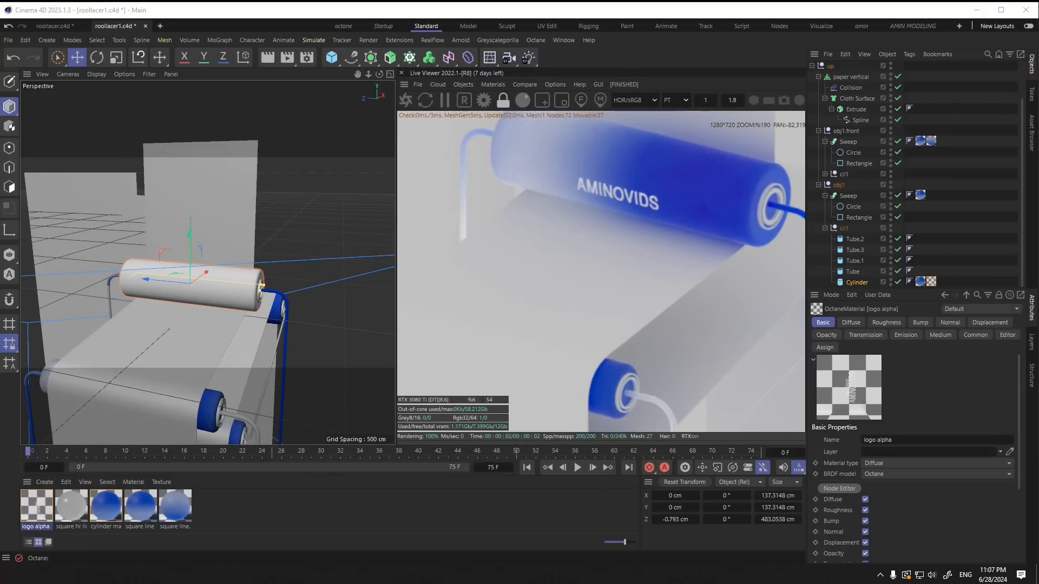
pyautogui.click(147, 368)
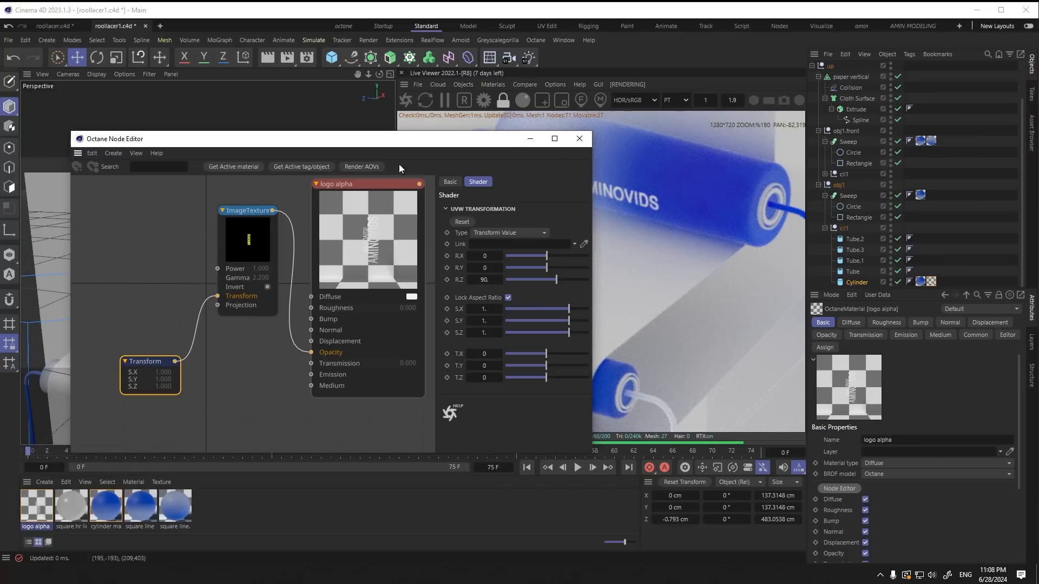
pyautogui.moveTo(396, 141); pyautogui.dragTo(373, 148)
pyautogui.moveTo(522, 372); pyautogui.dragTo(521, 364)
pyautogui.hotkey('ctrl', 'z')
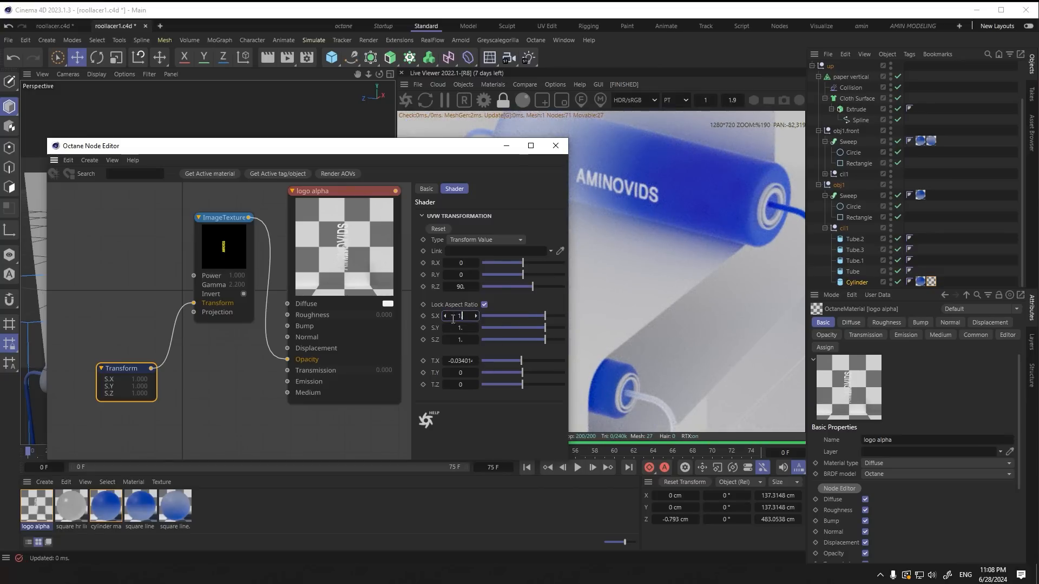
pyautogui.click(488, 416)
pyautogui.moveTo(474, 141); pyautogui.dragTo(468, 170)
pyautogui.click(550, 174)
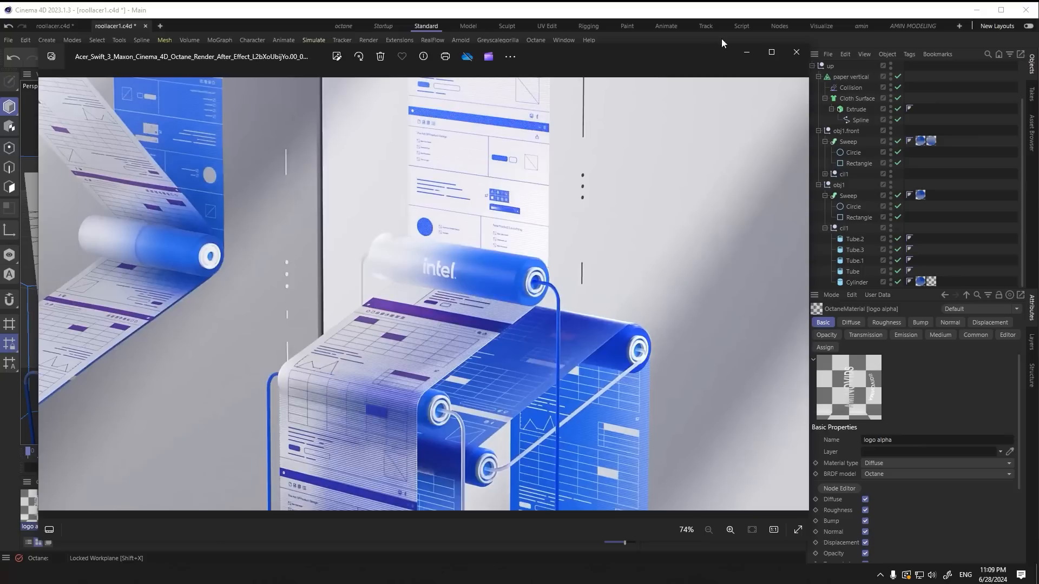
# Step: Put the reference image away, create an Octane Specular material, and name it glass ui
pyautogui.click(744, 54)
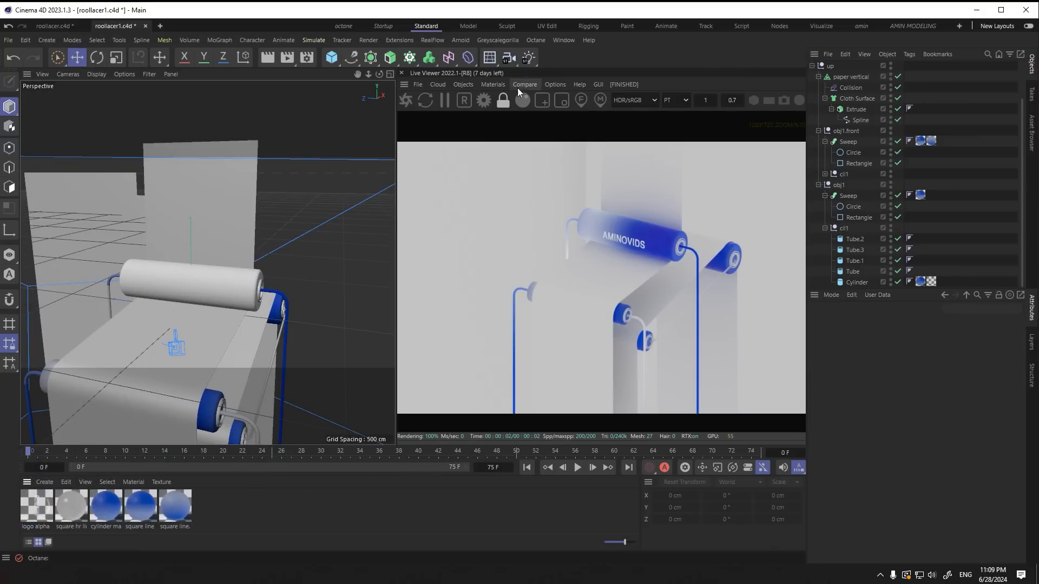
pyautogui.click(492, 85)
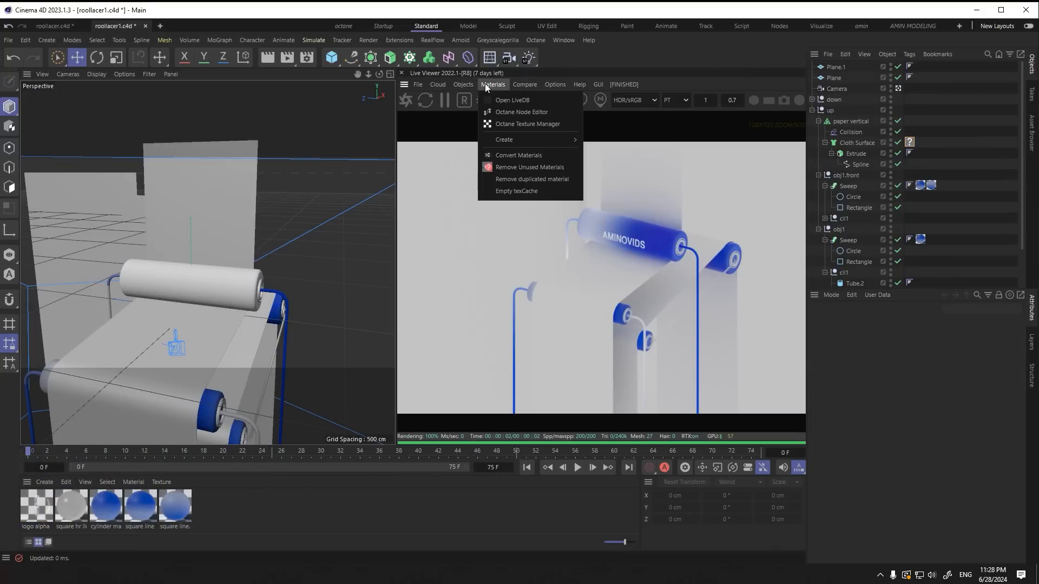
pyautogui.moveTo(504, 139)
pyautogui.click(617, 164)
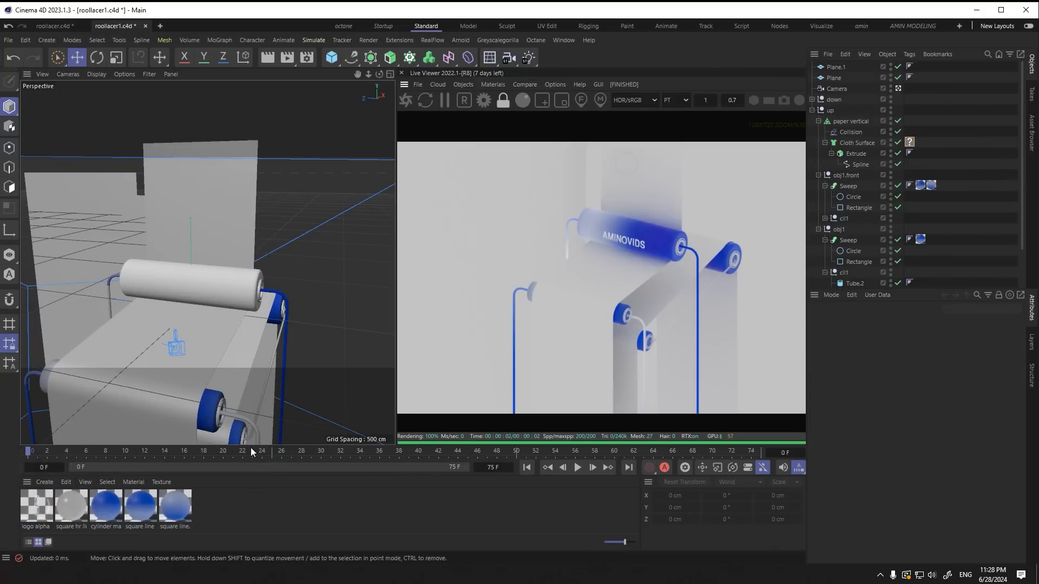
pyautogui.click(38, 526)
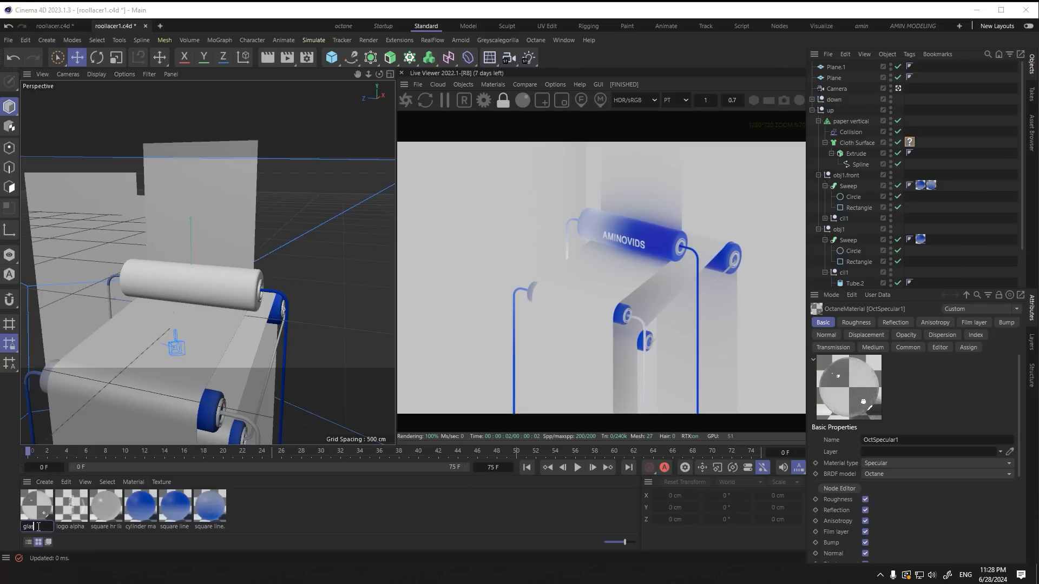
pyautogui.write('glass ui')
pyautogui.press('Return')
# Step: Open the glass ui material's node graph and set its Roughness float to about 0.082
pyautogui.doubleClick(37, 506)
pyautogui.click(84, 312)
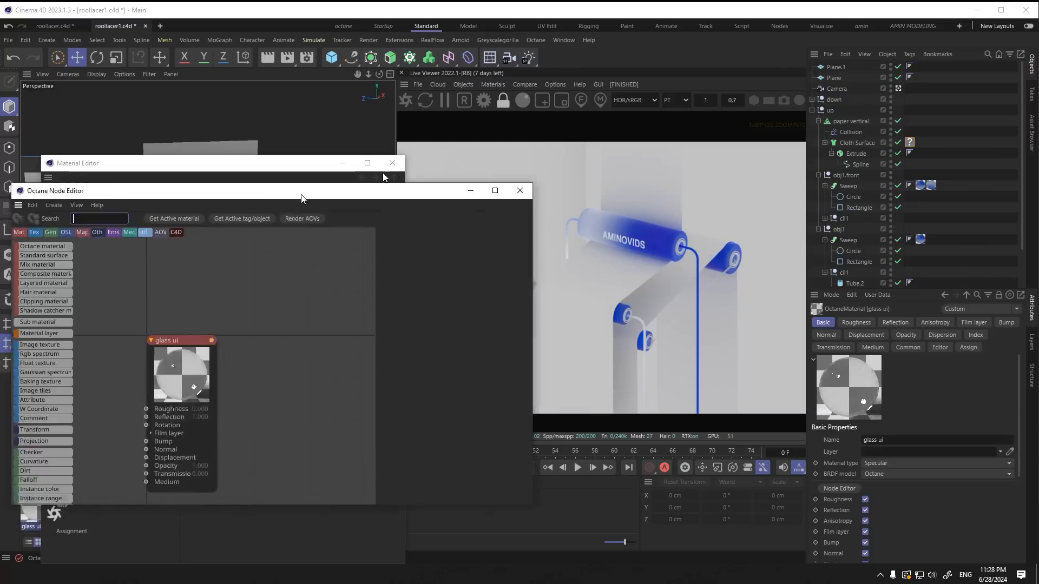
pyautogui.moveTo(301, 198); pyautogui.dragTo(345, 159)
pyautogui.moveTo(211, 301); pyautogui.dragTo(272, 212)
pyautogui.click(468, 194)
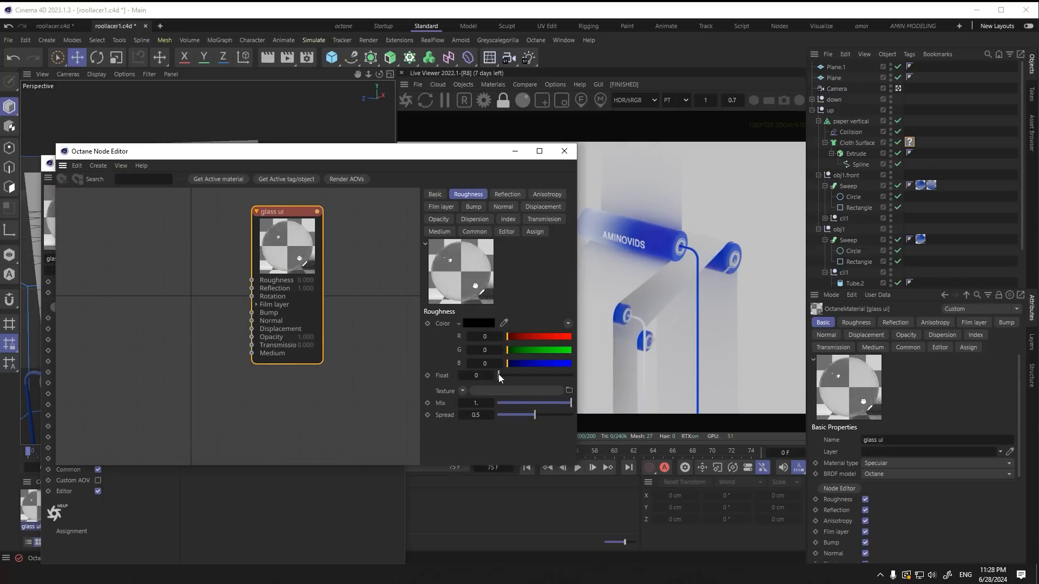
pyautogui.moveTo(499, 375)
pyautogui.mouseDown()
pyautogui.moveTo(512, 375)
pyautogui.moveTo(504, 376)
pyautogui.mouseUp()
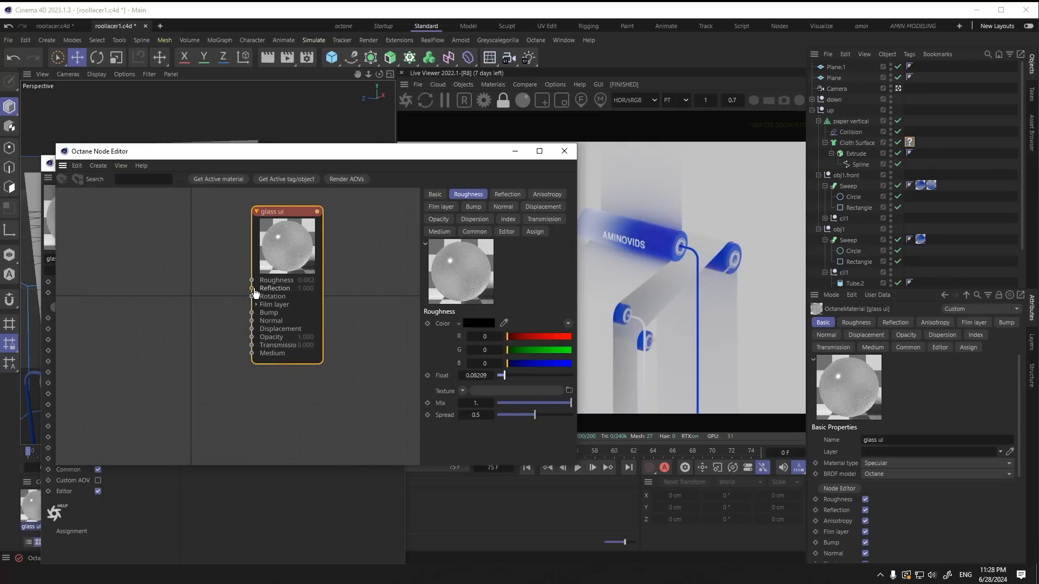
# Step: Connect an Image texture node with the striped pattern to the glass ui material's Roughness and close the material editing windows
pyautogui.moveTo(252, 280); pyautogui.dragTo(182, 290)
pyautogui.click(273, 288)
pyautogui.doubleClick(255, 249)
pyautogui.moveTo(287, 243); pyautogui.dragTo(296, 260)
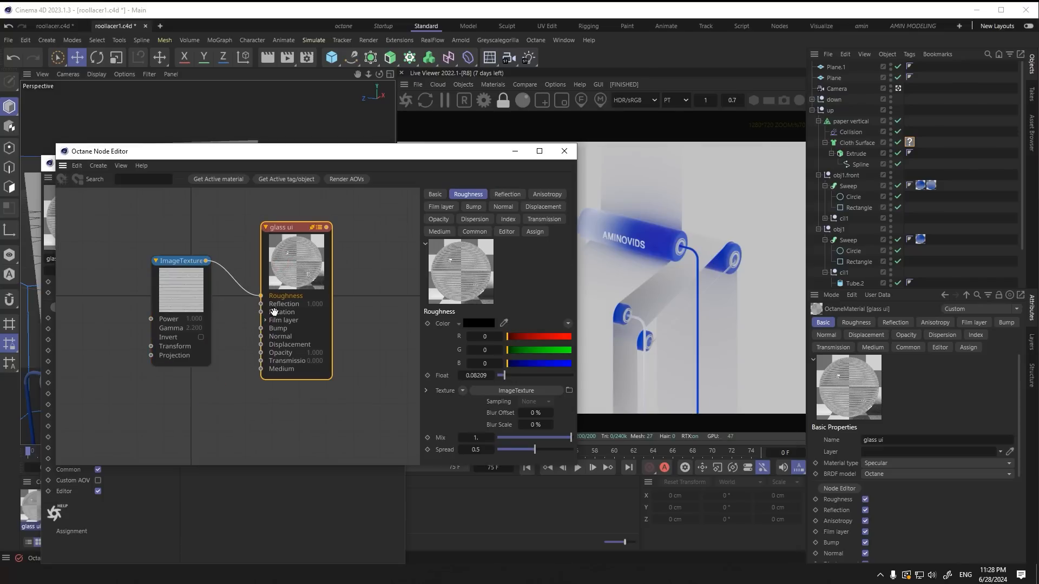
pyautogui.click(565, 152)
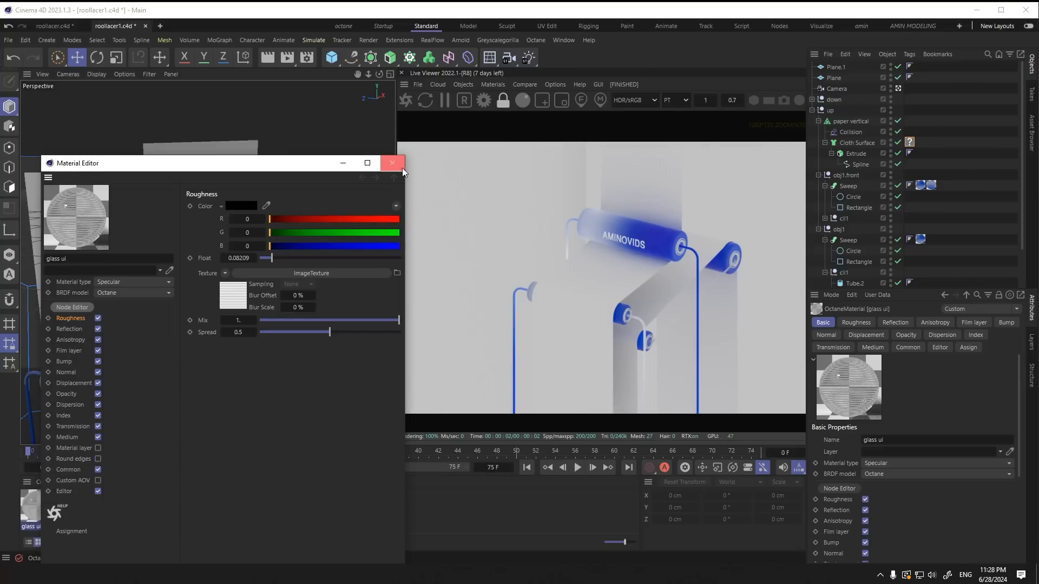
pyautogui.click(394, 164)
# Step: Assign the glass ui material to the vertical paper's Cloth Surface and inspect the stripes over the front roller in the render
pyautogui.moveTo(37, 508); pyautogui.dragTo(157, 349)
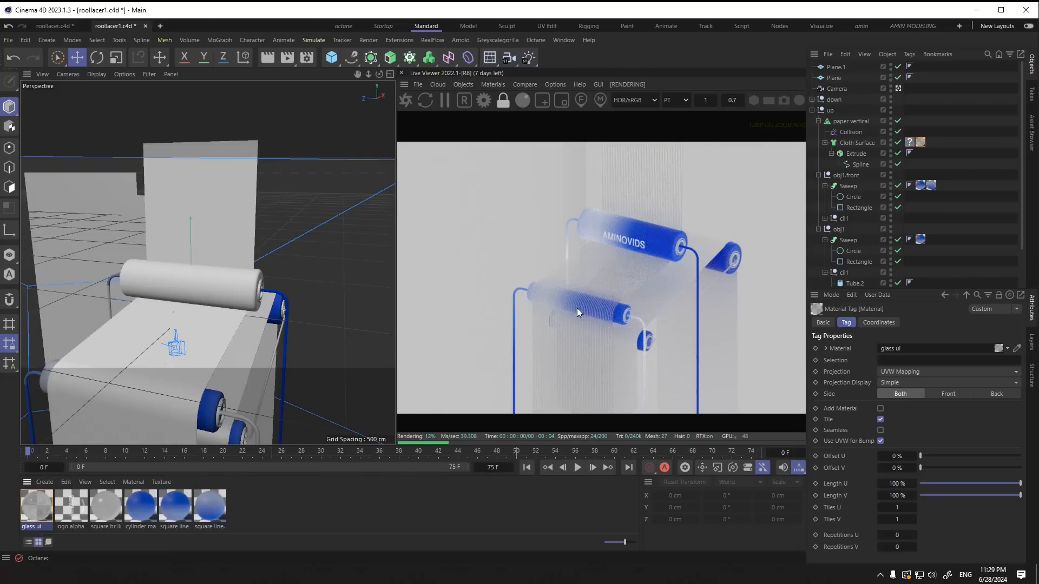
pyautogui.scroll(5, 606, 286)
pyautogui.scroll(1, 595, 313)
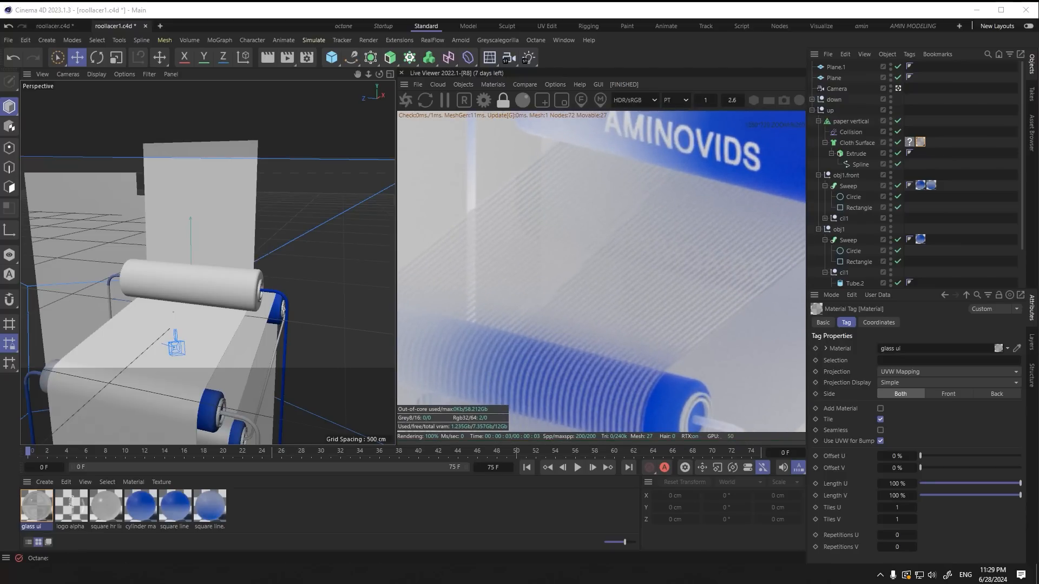
# Step: Connect a Transform node to the glass ui stripe texture and rotate it 90° about Z
pyautogui.hotkey('alt', 'Tab')
pyautogui.moveTo(172, 281); pyautogui.dragTo(185, 261)
pyautogui.click(161, 328)
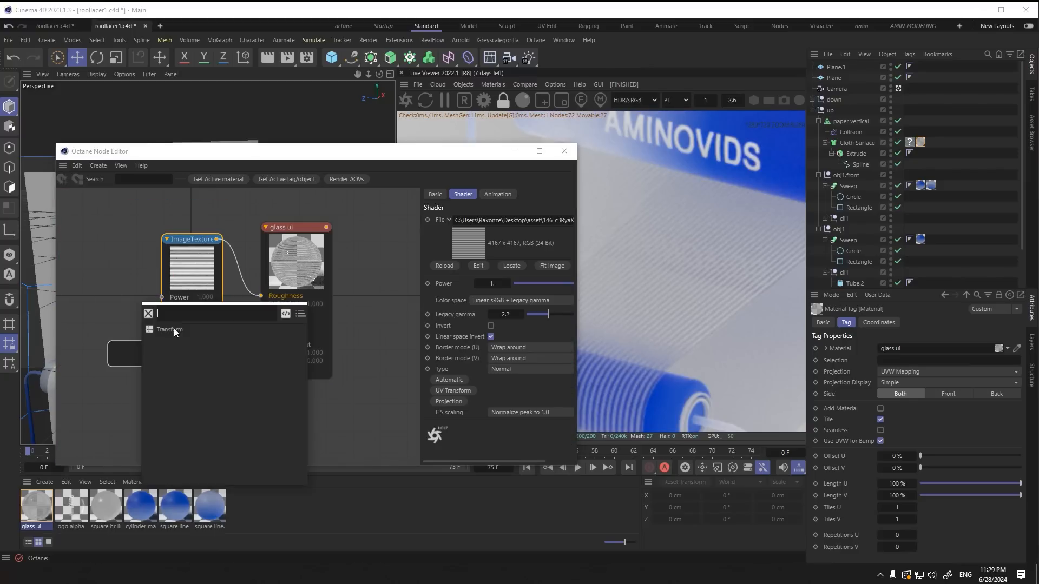
pyautogui.click(177, 329)
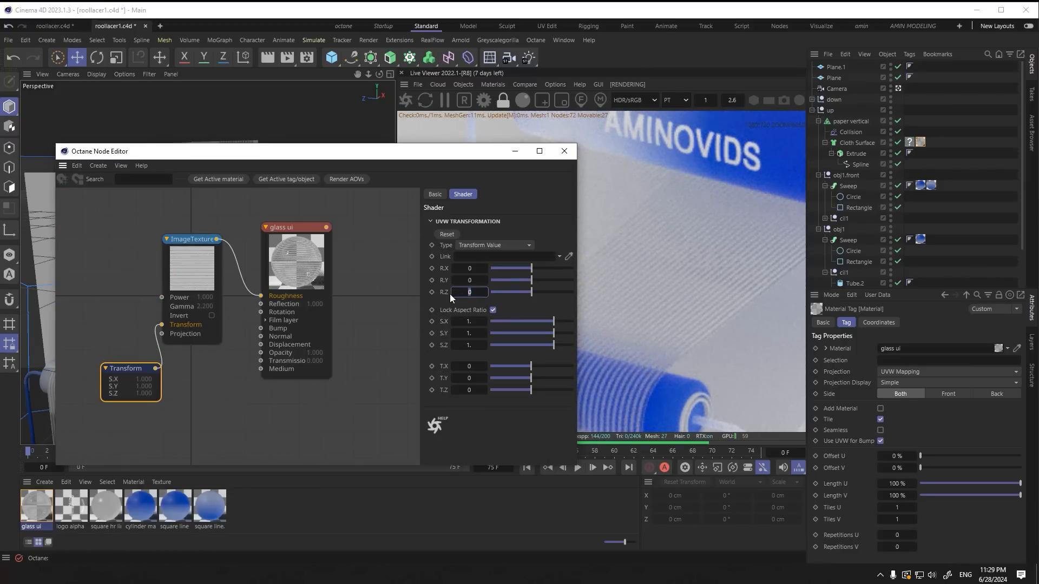
pyautogui.write('90')
pyautogui.press('Return')
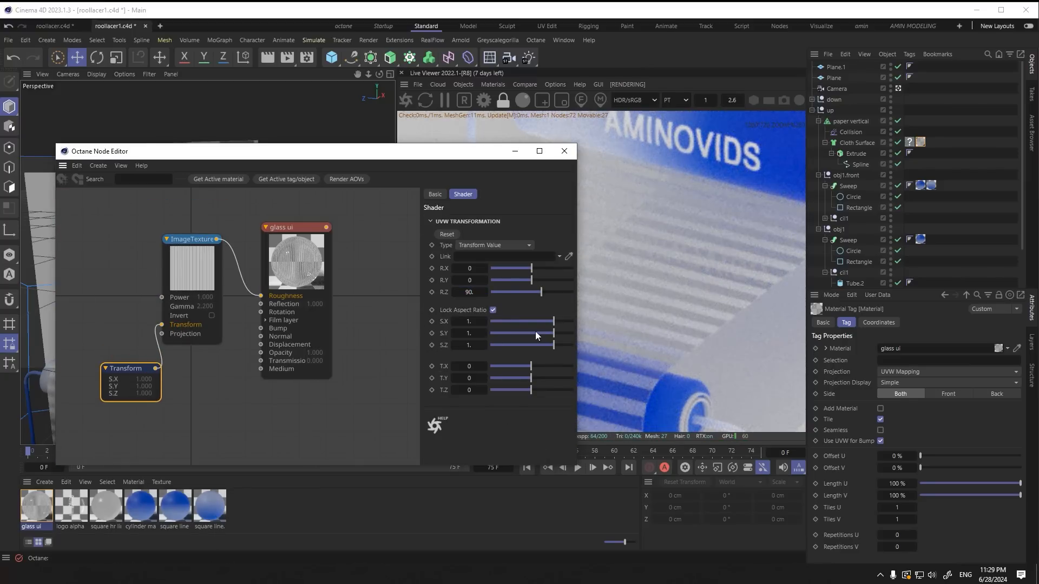
# Step: Scale the stripe texture uniformly to about 0.219, close the node editor, and compare the stripes with the reference image
pyautogui.moveTo(553, 321); pyautogui.dragTo(540, 325)
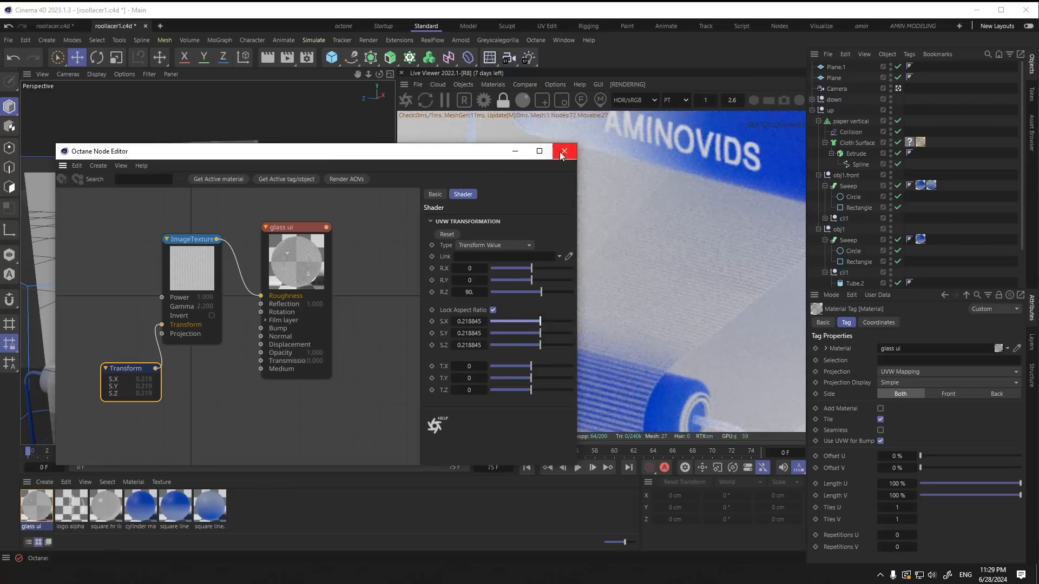
pyautogui.click(563, 152)
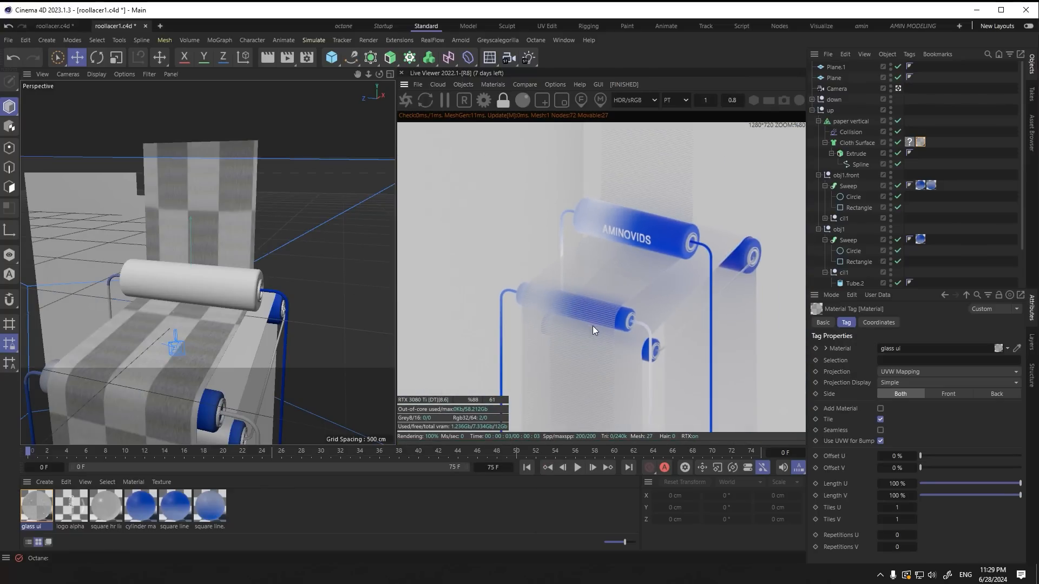
pyautogui.scroll(4, 592, 326)
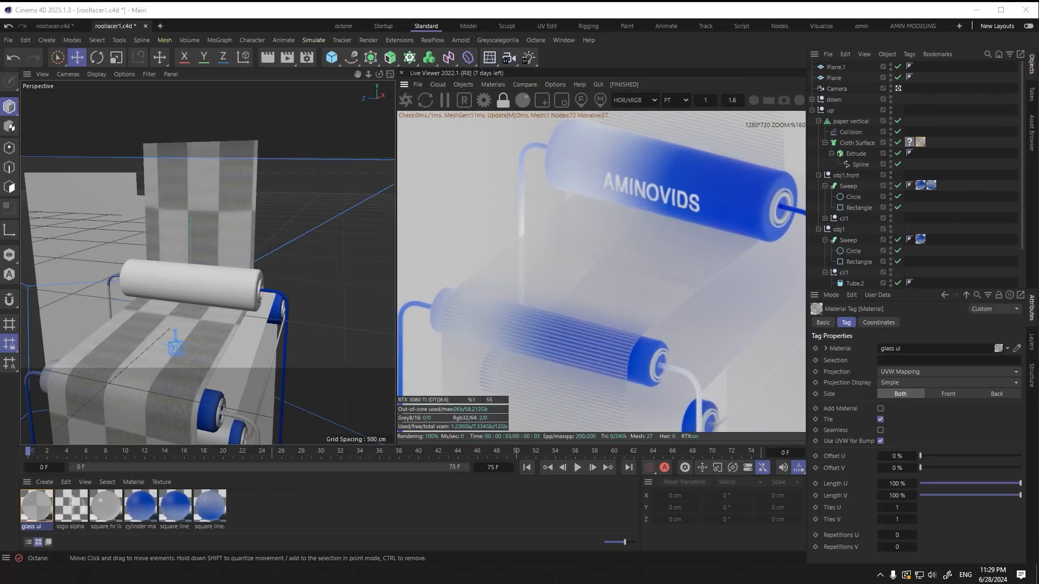
pyautogui.hotkey('alt', 'Tab')
pyautogui.scroll(2, 416, 366)
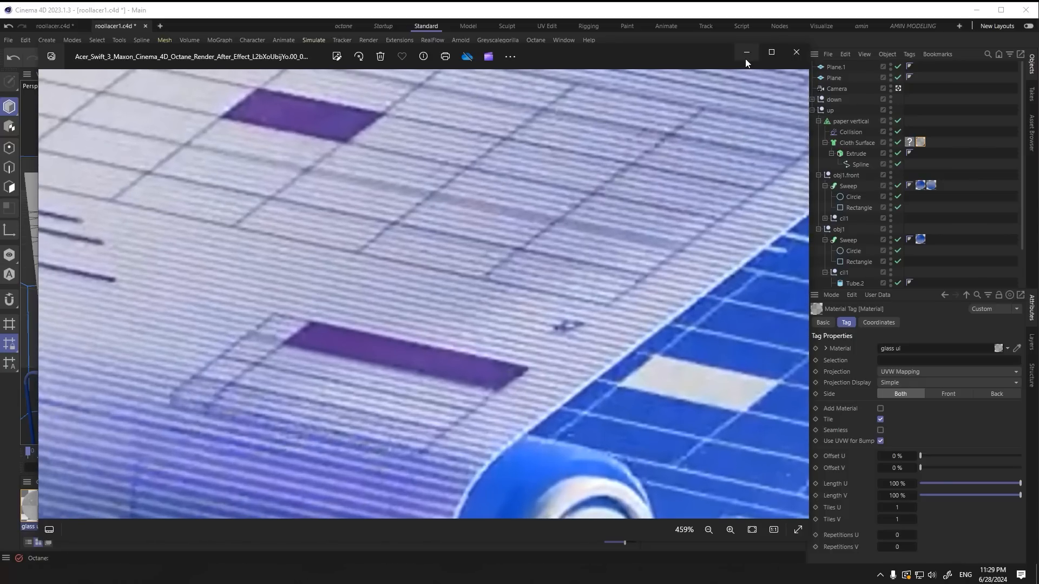
pyautogui.click(745, 58)
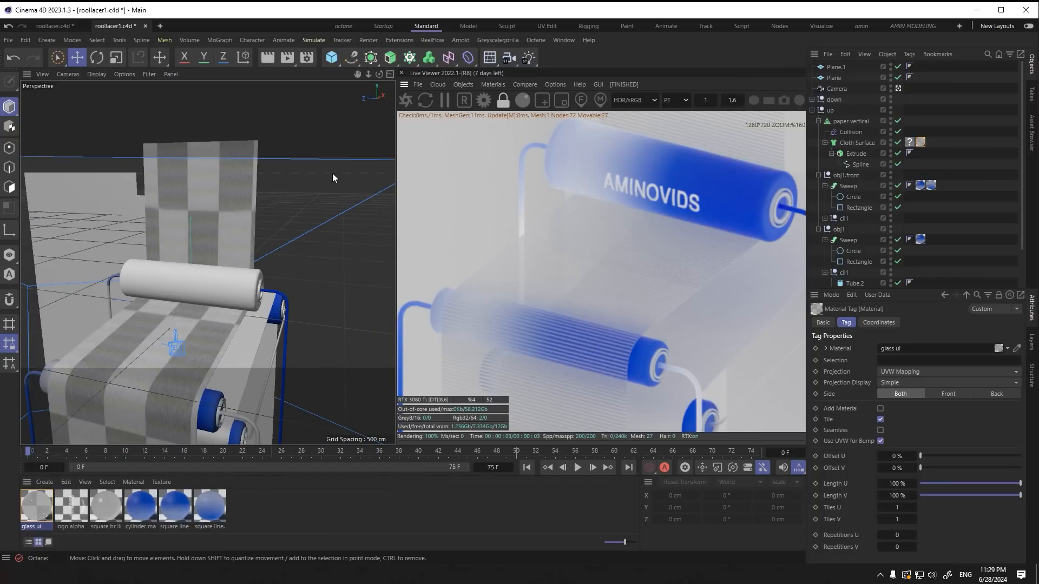
# Step: Create an Octane Diffuse material named ui up and select it for editing
pyautogui.click(492, 85)
pyautogui.moveTo(498, 136)
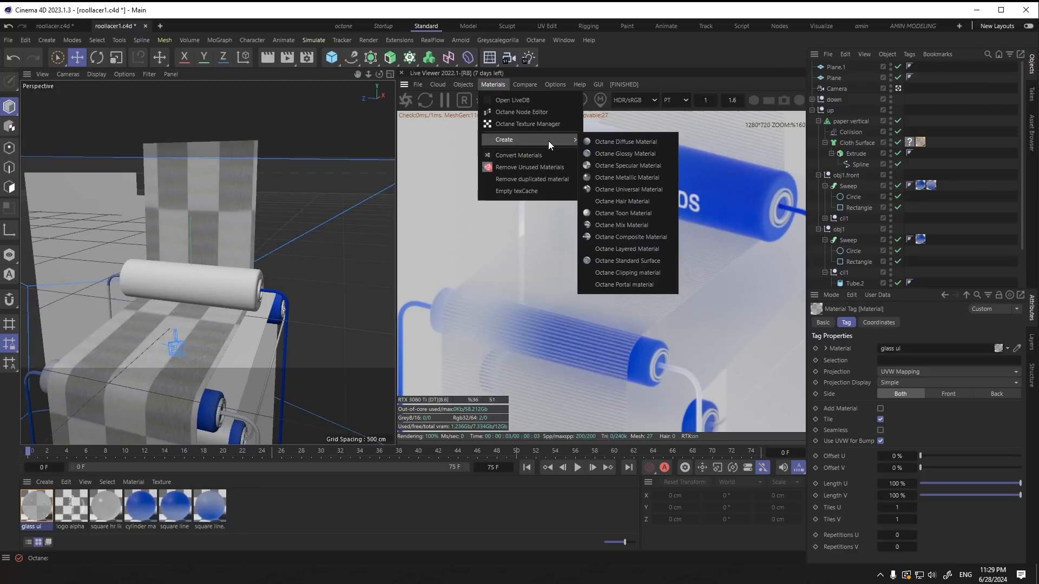
pyautogui.click(637, 199)
pyautogui.doubleClick(34, 527)
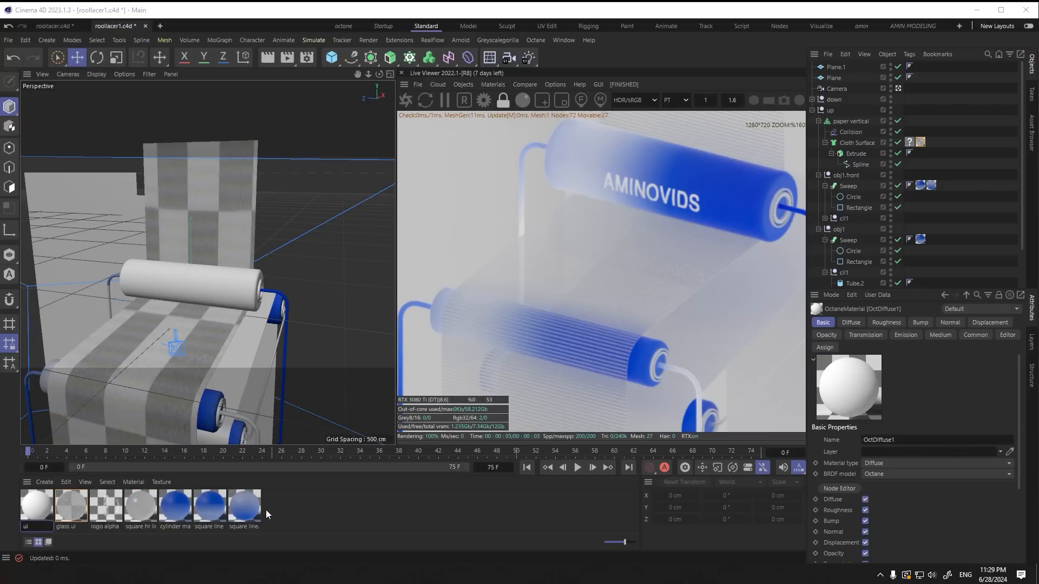
pyautogui.click(303, 507)
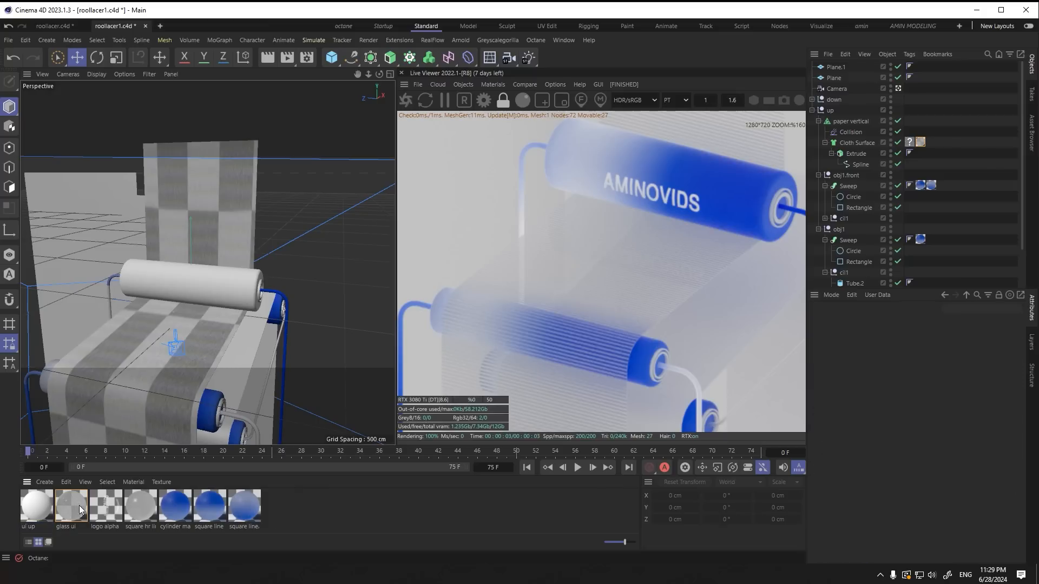
pyautogui.click(32, 505)
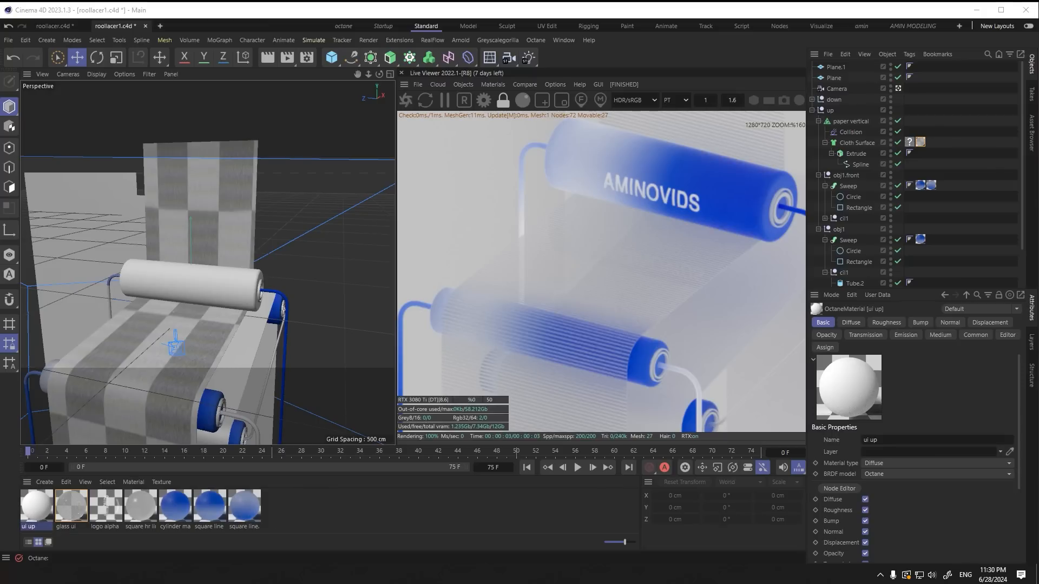
# Step: Switch to the image viewer and examine the ui1.png wireframe artwork up close
pyautogui.hotkey('alt', 'Tab')
pyautogui.doubleClick(401, 173)
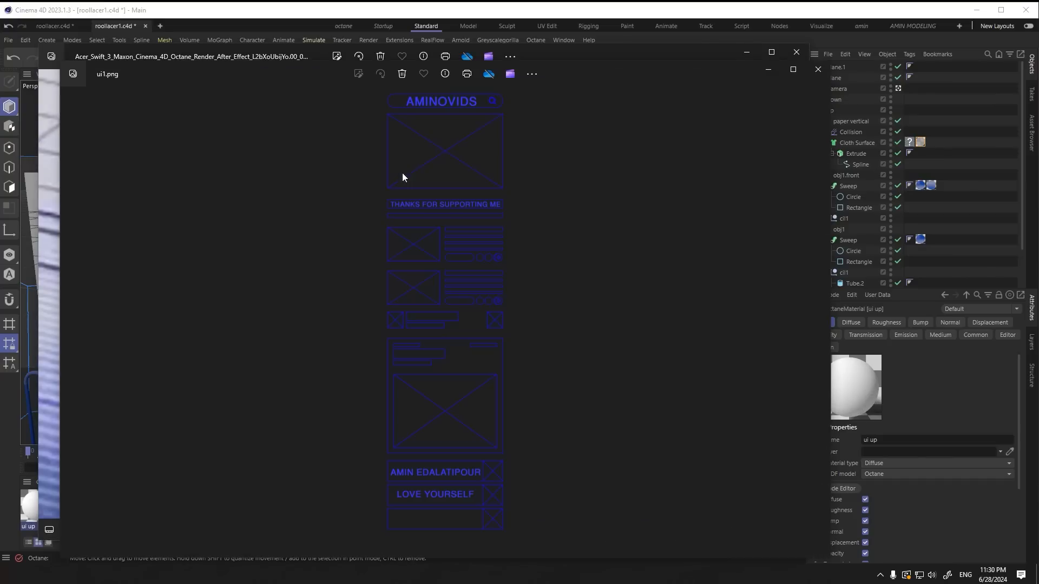
pyautogui.scroll(4, 442, 286)
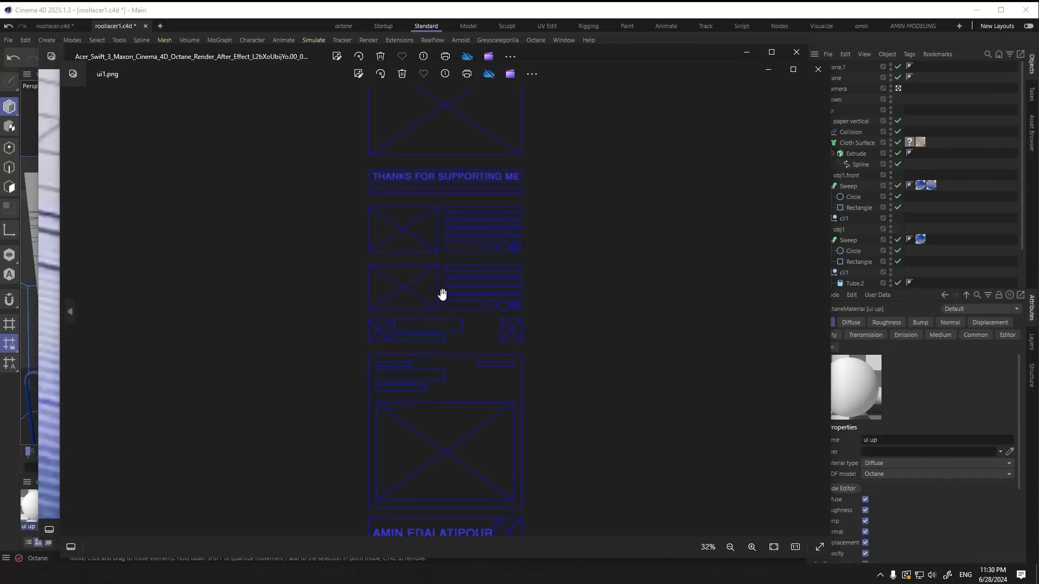
pyautogui.moveTo(443, 292); pyautogui.dragTo(520, 108)
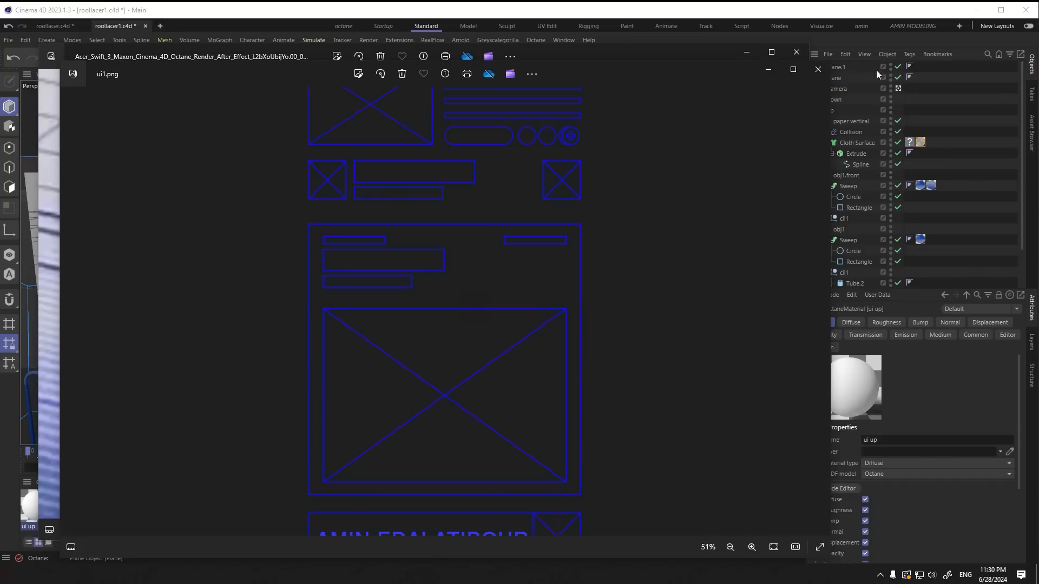
pyautogui.click(818, 69)
# Step: Connect the ui1 image as a texture to the ui up material's Opacity input and invert it
pyautogui.click(67, 307)
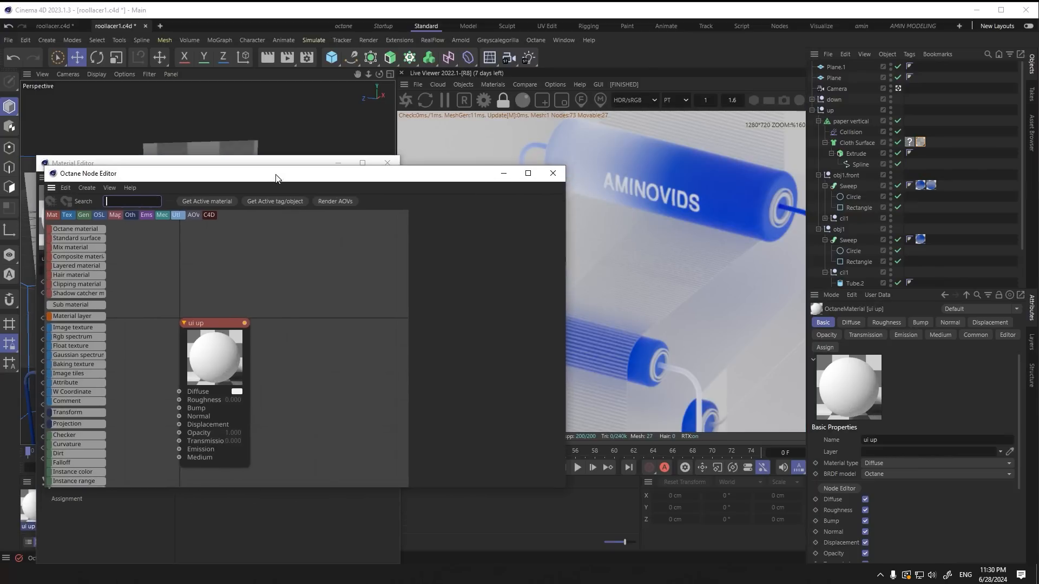
pyautogui.moveTo(215, 358); pyautogui.dragTo(275, 258)
pyautogui.moveTo(241, 332); pyautogui.dragTo(201, 356)
pyautogui.click(234, 333)
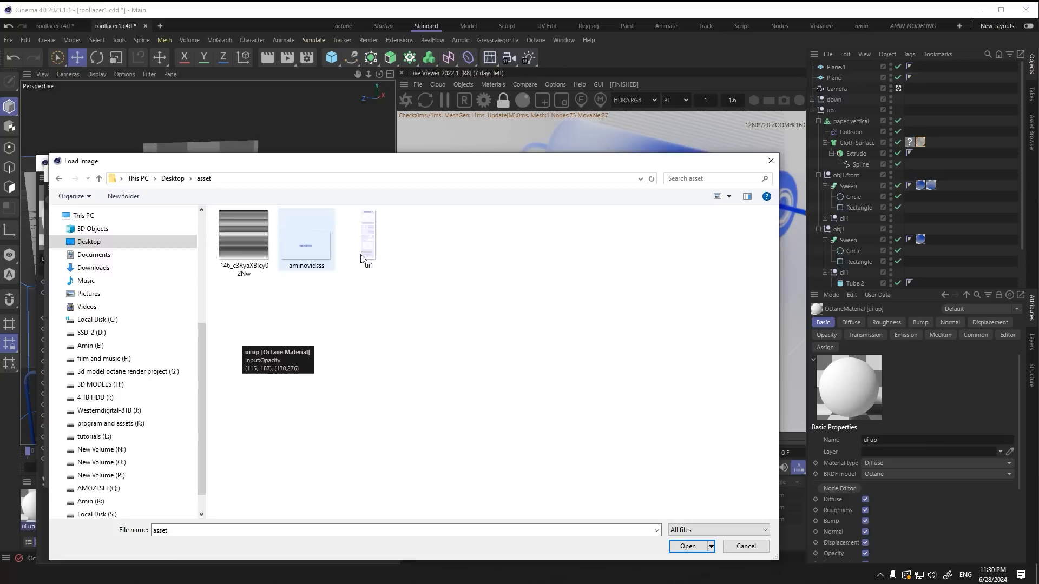
pyautogui.doubleClick(297, 246)
pyautogui.moveTo(291, 306); pyautogui.dragTo(290, 308)
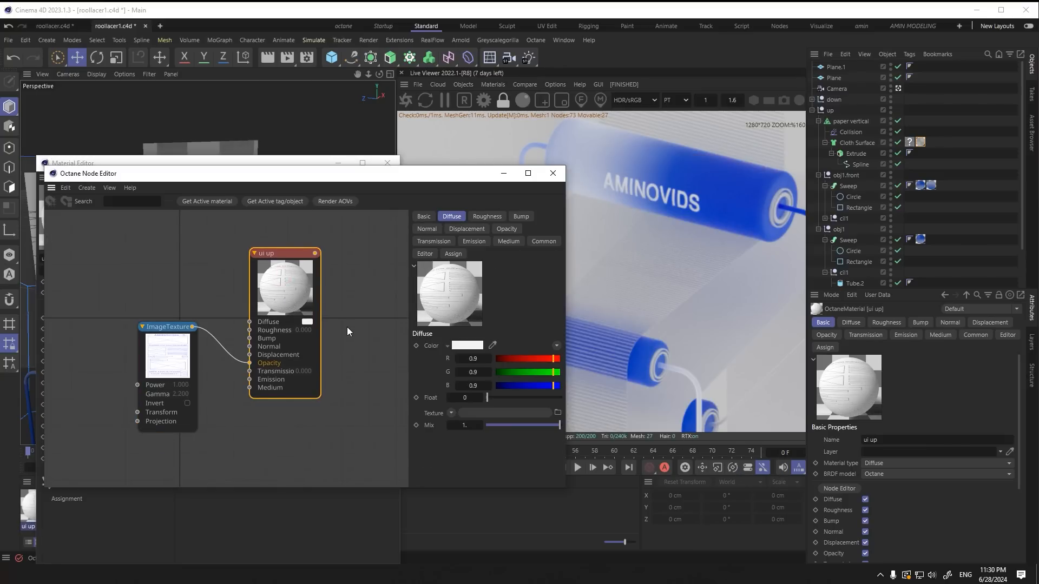
pyautogui.click(187, 403)
# Step: Close the node and material editors and assign the ui up material to the vertical paper's Cloth Surface
pyautogui.click(553, 173)
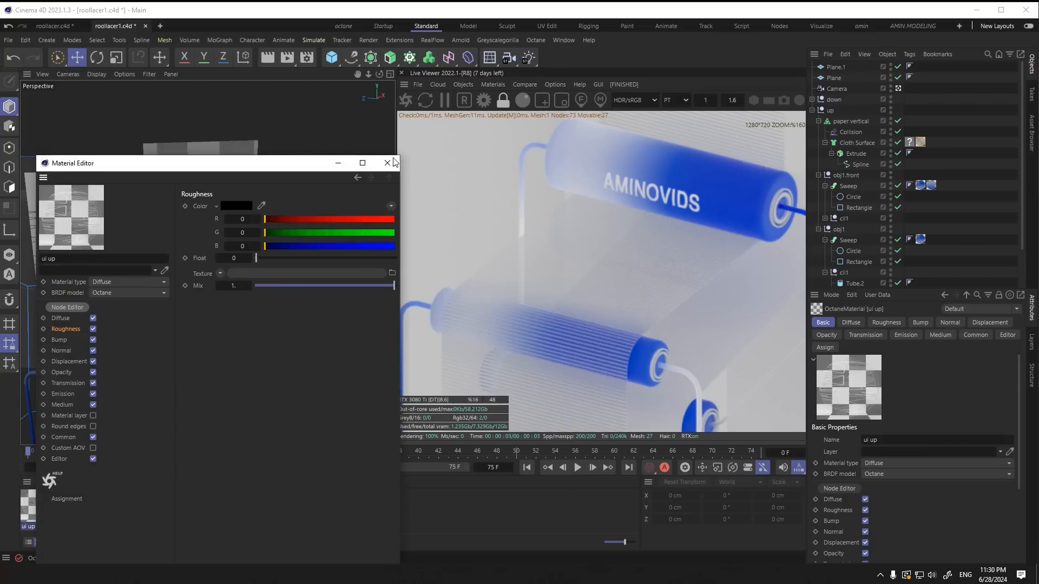
pyautogui.click(389, 163)
pyautogui.moveTo(37, 506); pyautogui.dragTo(858, 142)
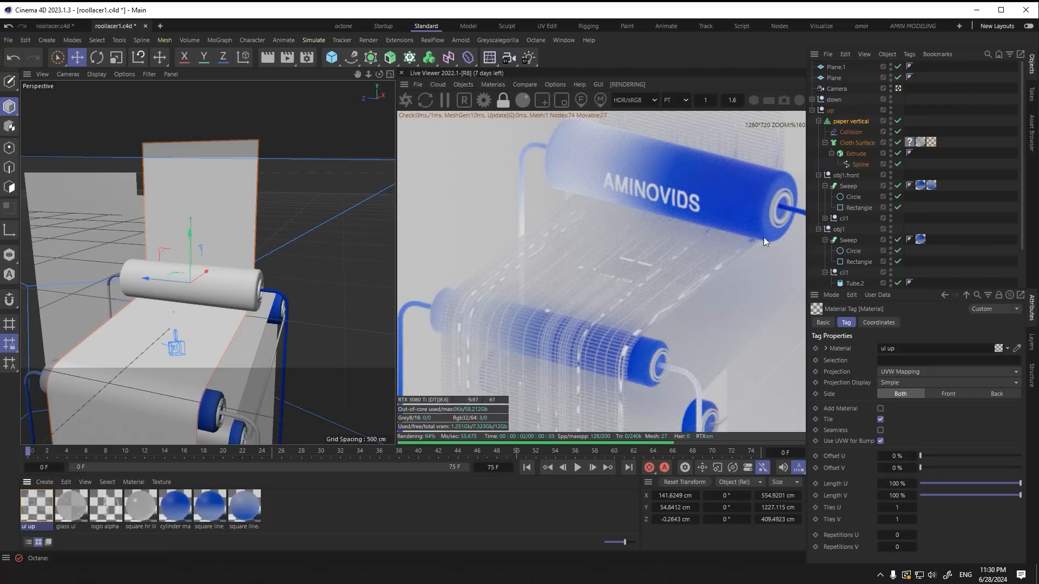
# Step: Connect a Transform node to the ui up image texture and rotate it 90° about Z
pyautogui.click(609, 416)
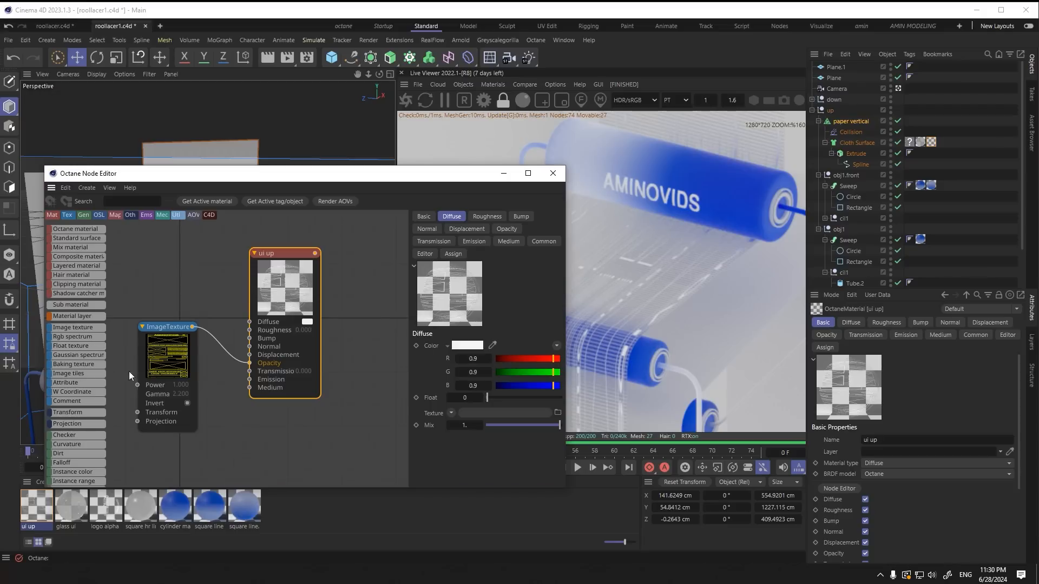
pyautogui.moveTo(163, 371); pyautogui.dragTo(212, 333)
pyautogui.moveTo(181, 377); pyautogui.dragTo(127, 351)
pyautogui.click(193, 380)
pyautogui.doubleClick(463, 315)
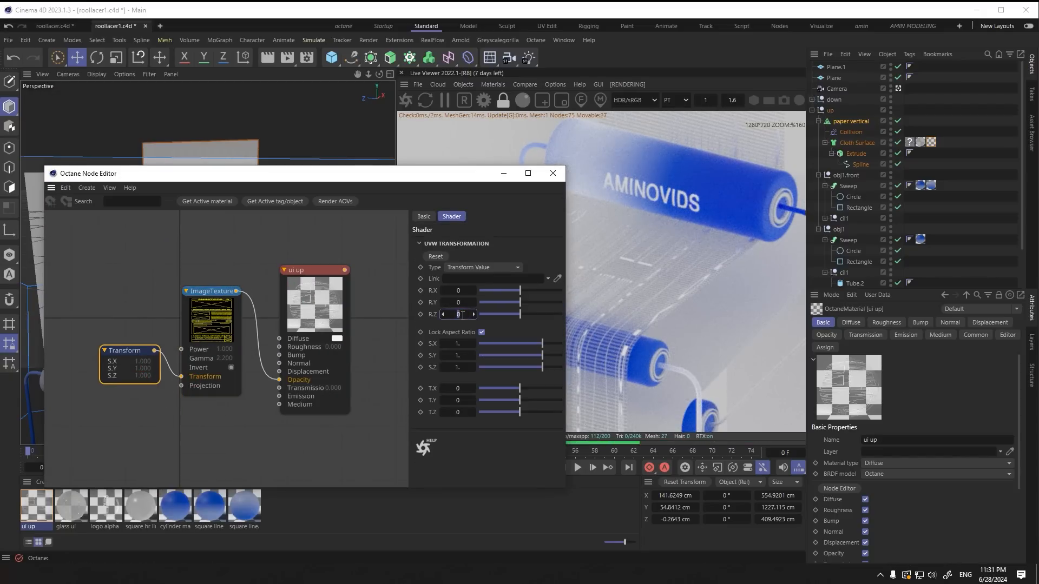
pyautogui.click(485, 460)
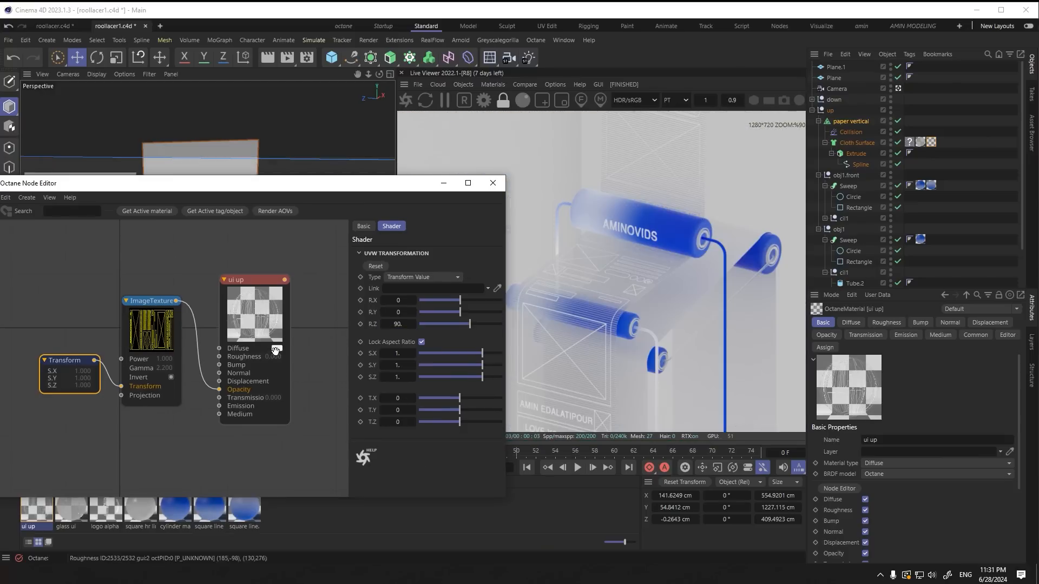
# Step: Try a purple diffuse colour on the ui up material, with hue 279°, saturation 100% and value 71%
pyautogui.click(276, 349)
pyautogui.click(304, 350)
pyautogui.moveTo(331, 362); pyautogui.dragTo(345, 373)
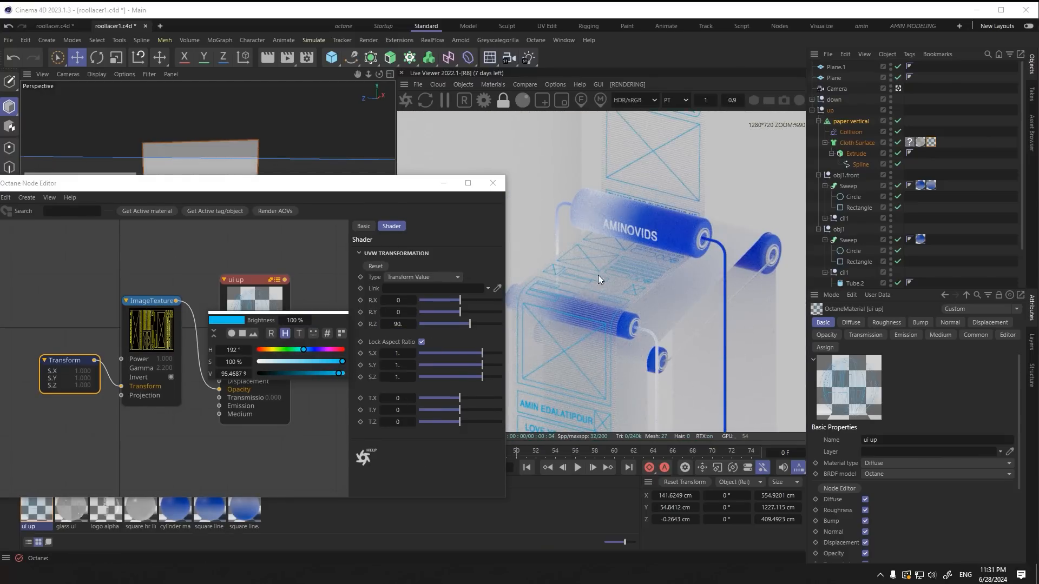
pyautogui.click(323, 350)
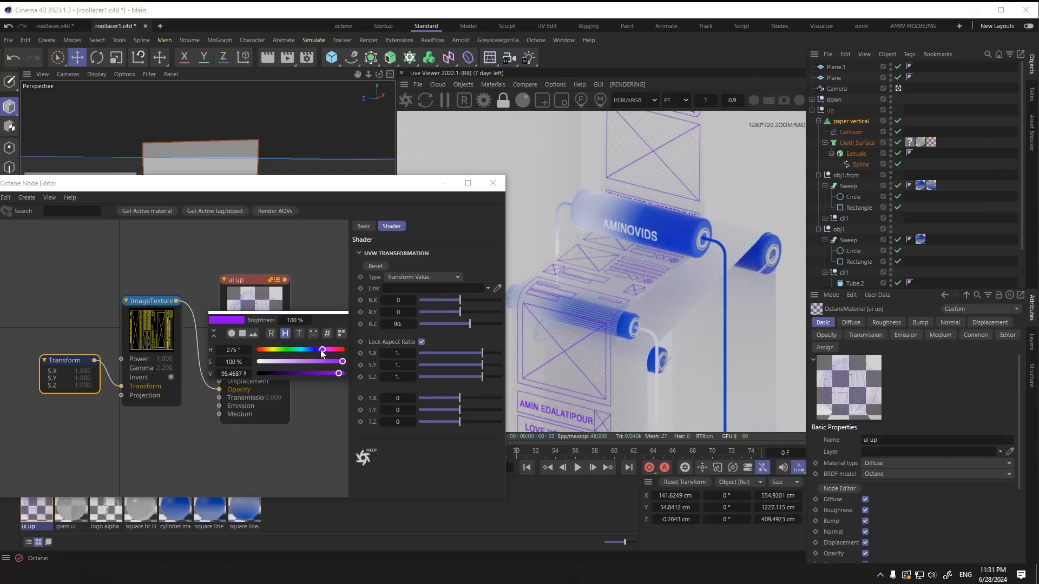
pyautogui.click(324, 349)
pyautogui.click(317, 373)
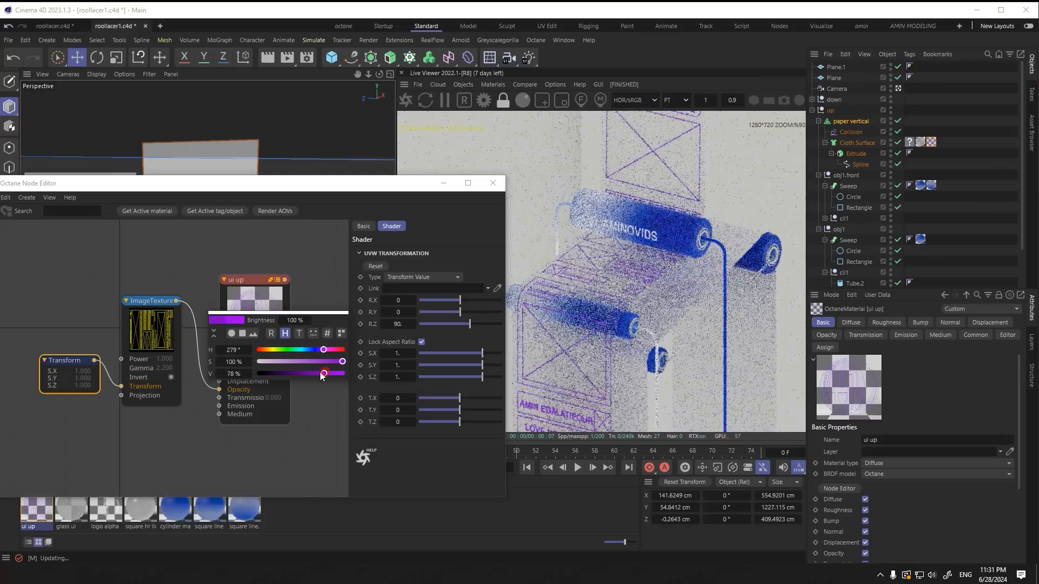
pyautogui.moveTo(322, 374); pyautogui.dragTo(319, 374)
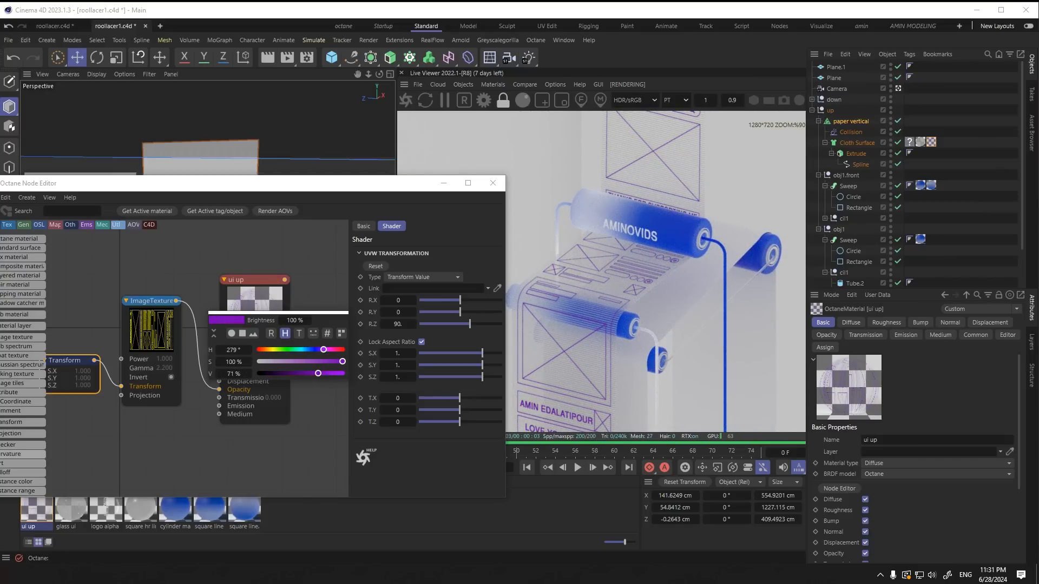
# Step: Compare the line colour with the reference image and connect an Octane gradient to the ui up material's Diffuse input
pyautogui.hotkey('alt', 'Tab')
pyautogui.scroll(-6, 427, 313)
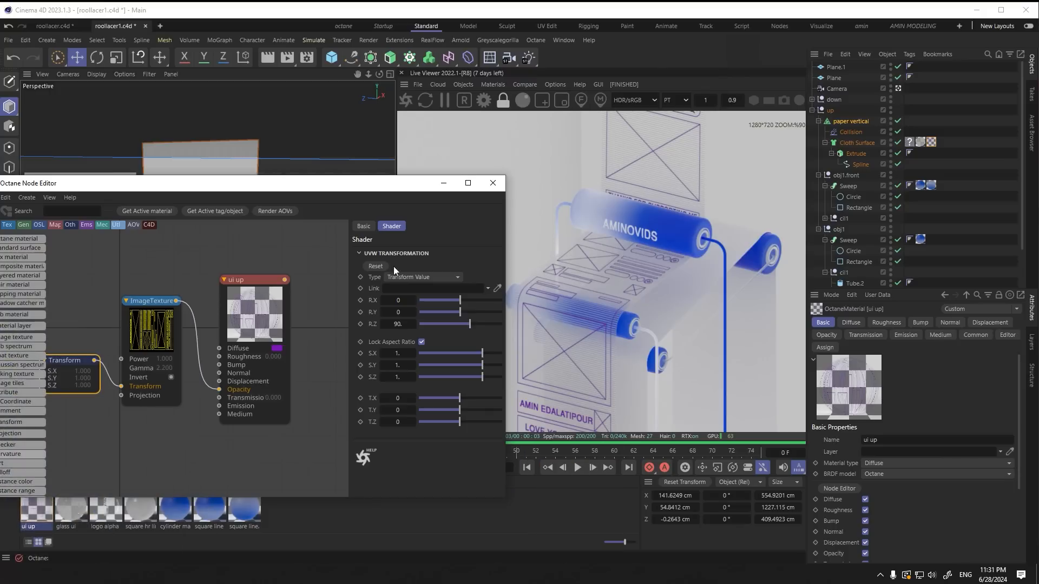
pyautogui.click(747, 52)
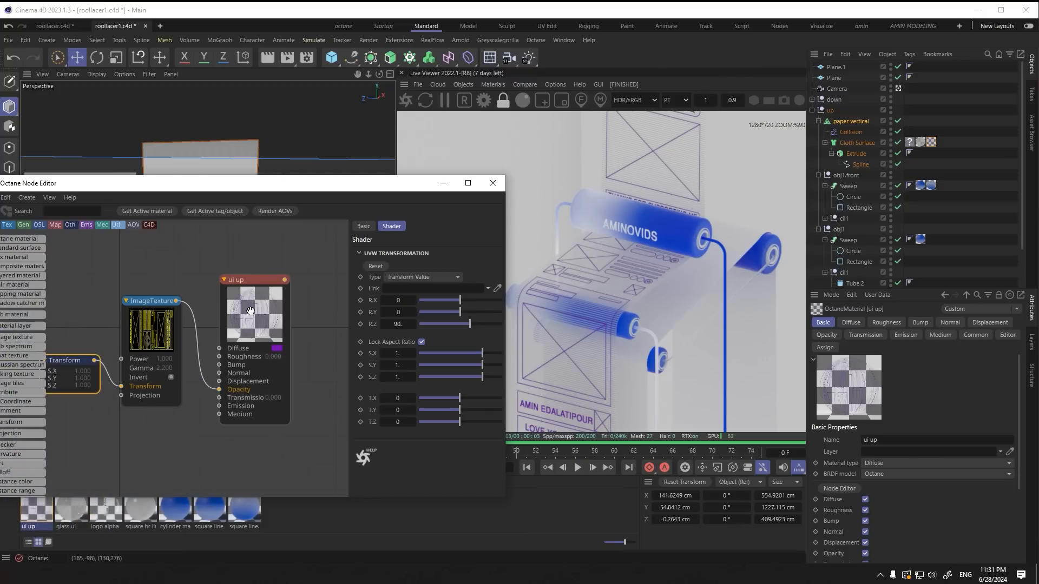
pyautogui.click(260, 342)
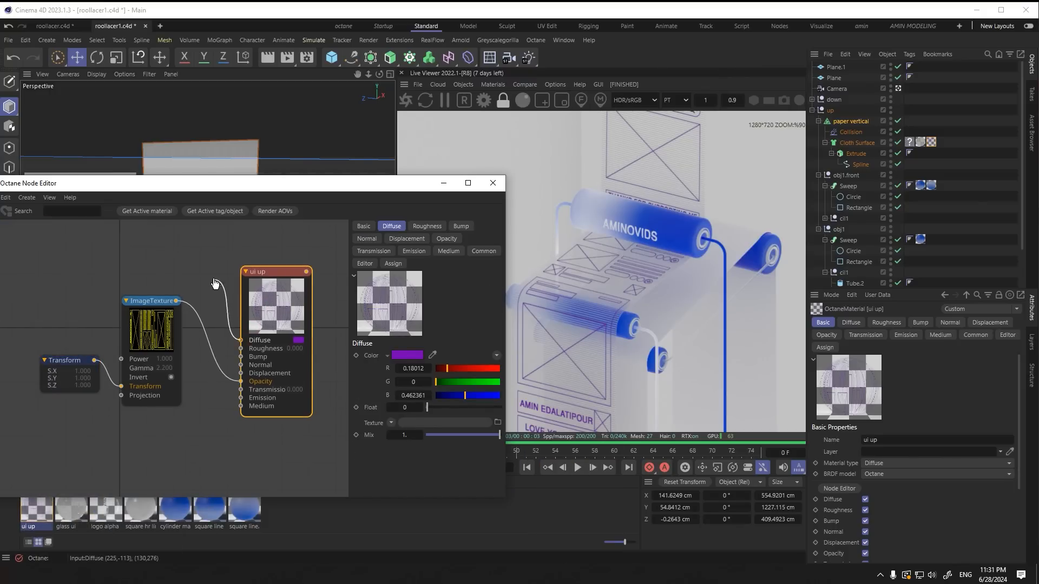
pyautogui.moveTo(213, 280); pyautogui.dragTo(211, 280)
pyautogui.write('GRADI')
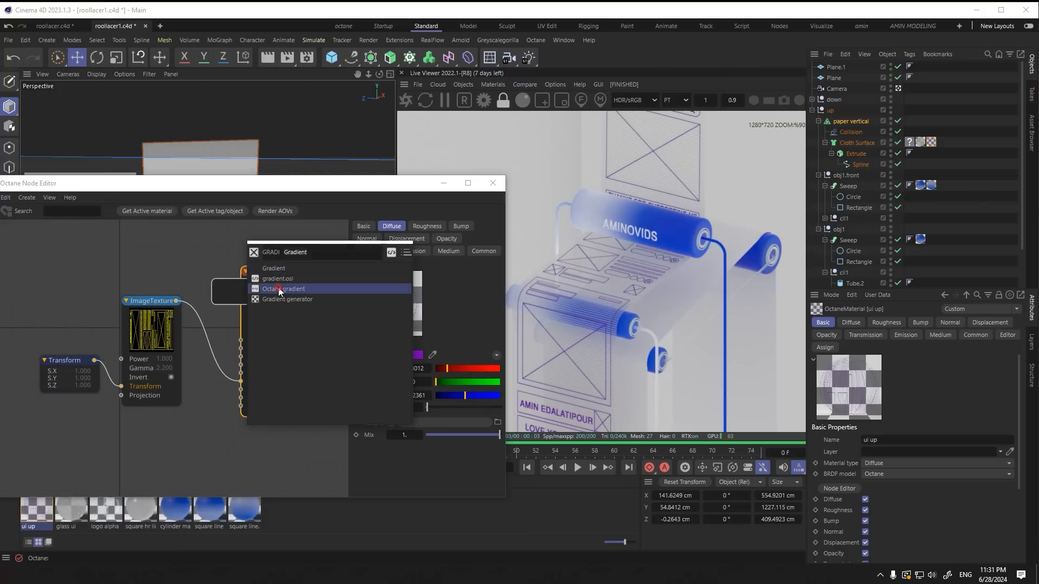
pyautogui.click(283, 289)
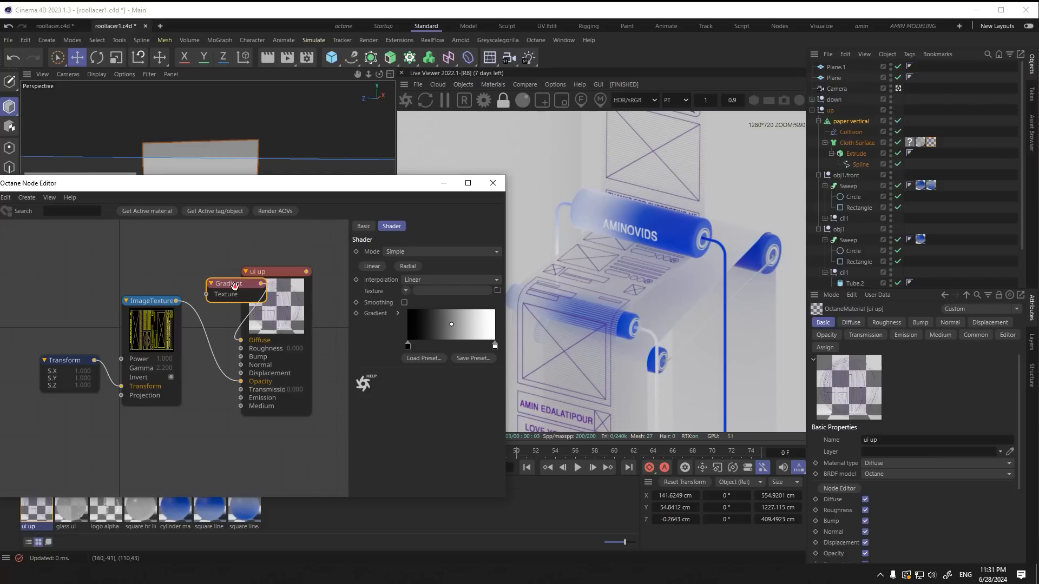
pyautogui.moveTo(238, 289); pyautogui.dragTo(188, 272)
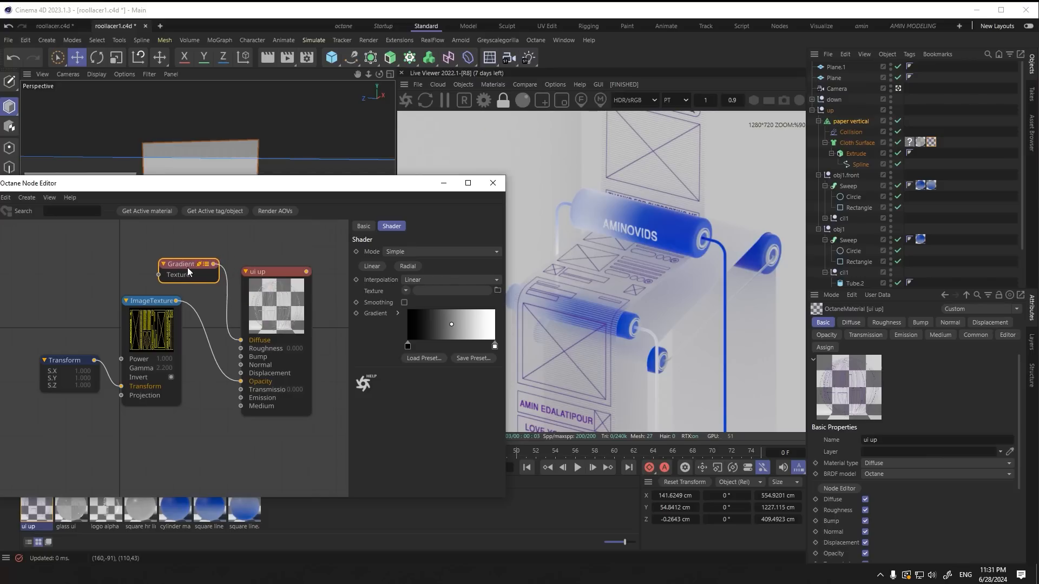
# Step: Colour the gradient's start knot blue at hue 213° and its end knot violet at hue 257°, both with 100% saturation and value
pyautogui.doubleClick(408, 345)
pyautogui.click(454, 369)
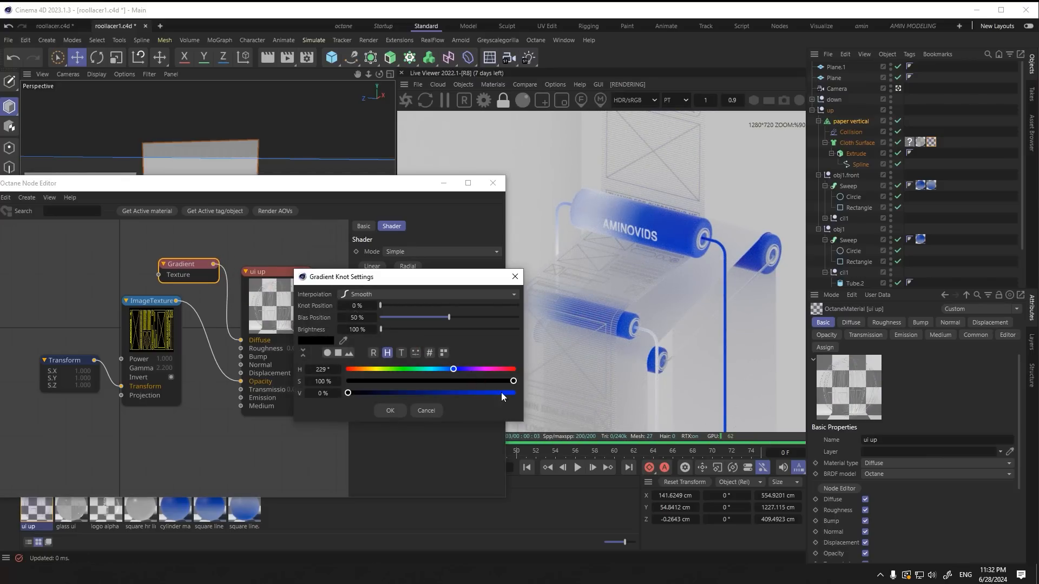
pyautogui.moveTo(460, 371); pyautogui.dragTo(447, 370)
pyautogui.click(390, 410)
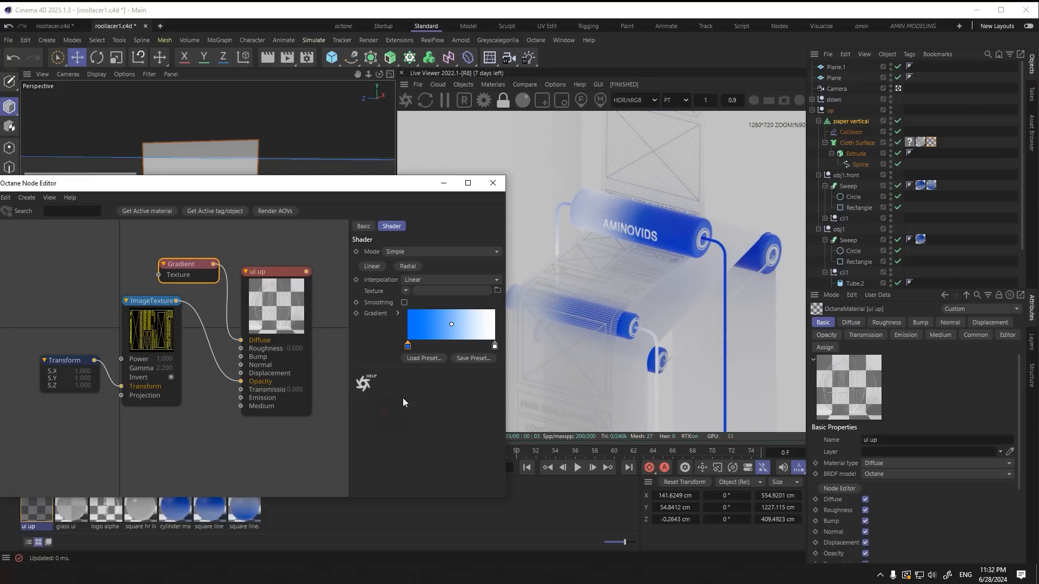
pyautogui.doubleClick(493, 345)
pyautogui.click(552, 369)
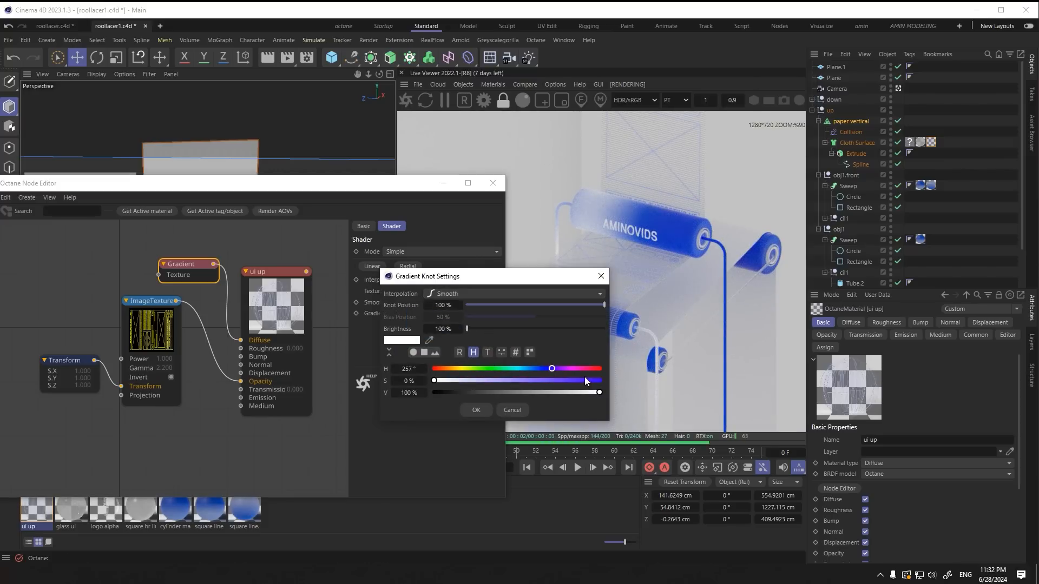
pyautogui.click(600, 381)
pyautogui.click(476, 411)
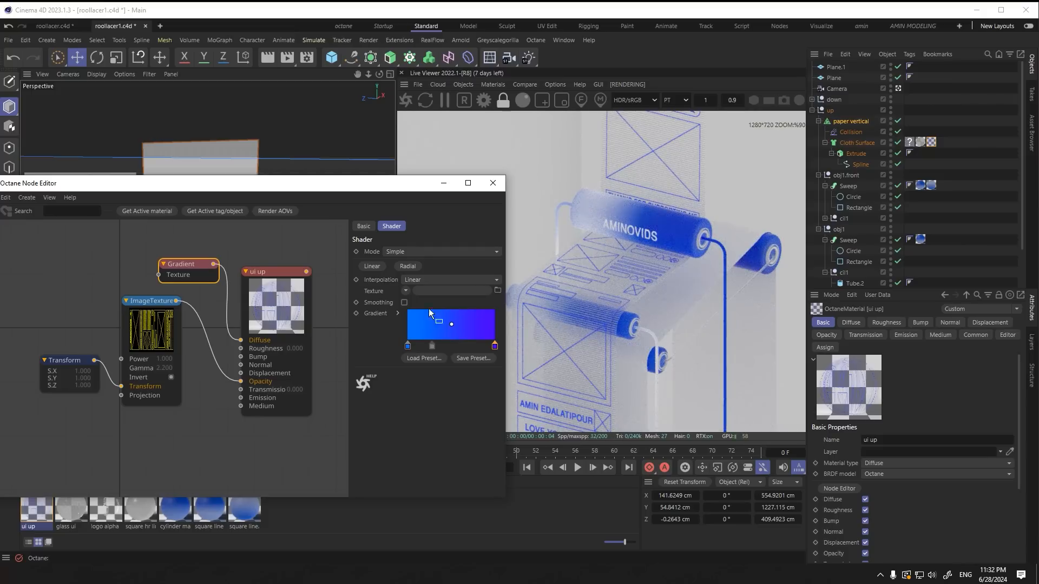
# Step: Lighten the gradient's blue knot by lowering its saturation, and darken the violet knot to a value of 70%
pyautogui.doubleClick(408, 346)
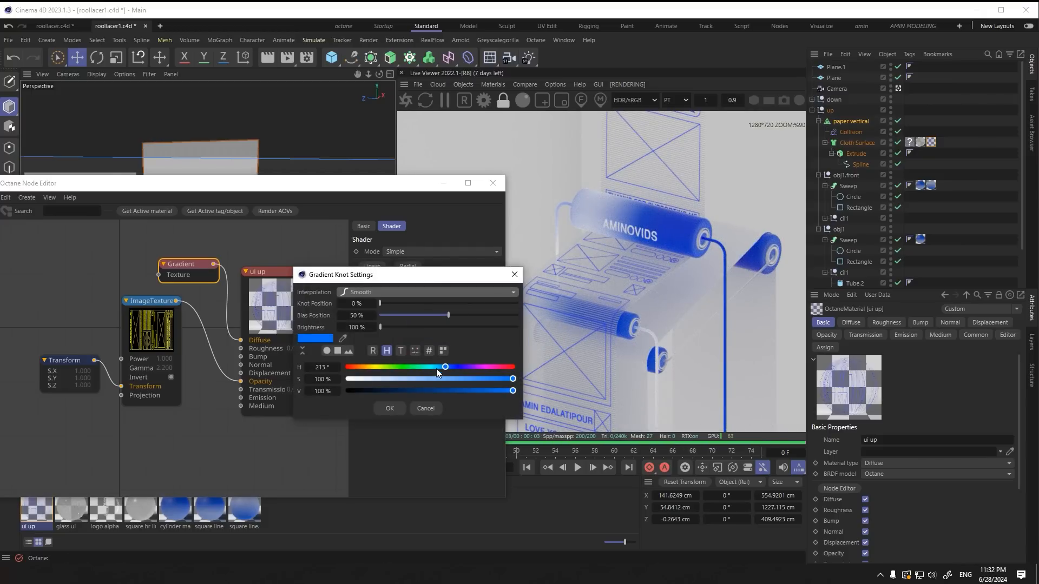
pyautogui.click(459, 382)
pyautogui.click(392, 413)
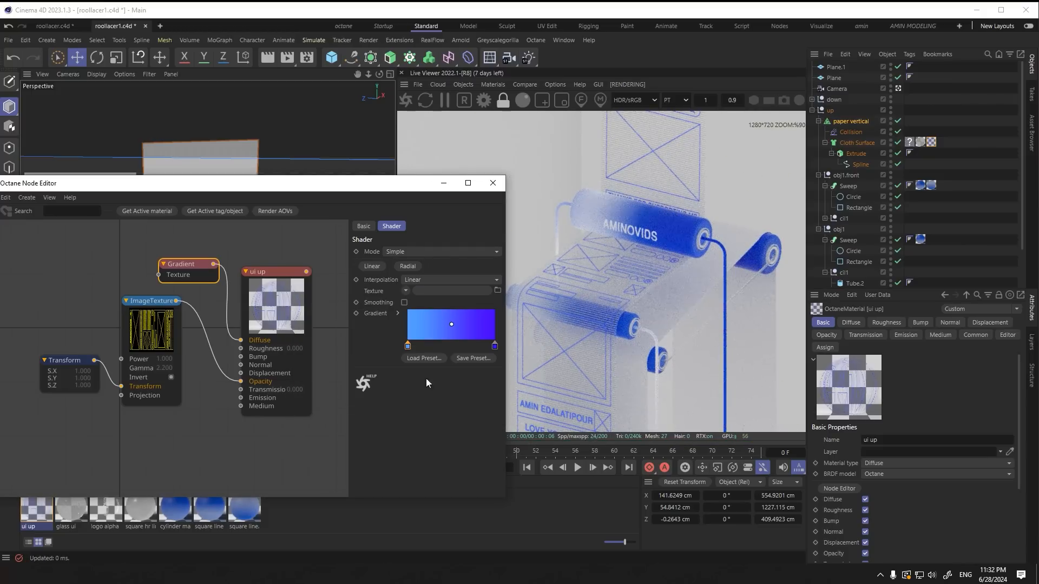
pyautogui.doubleClick(494, 347)
pyautogui.click(557, 392)
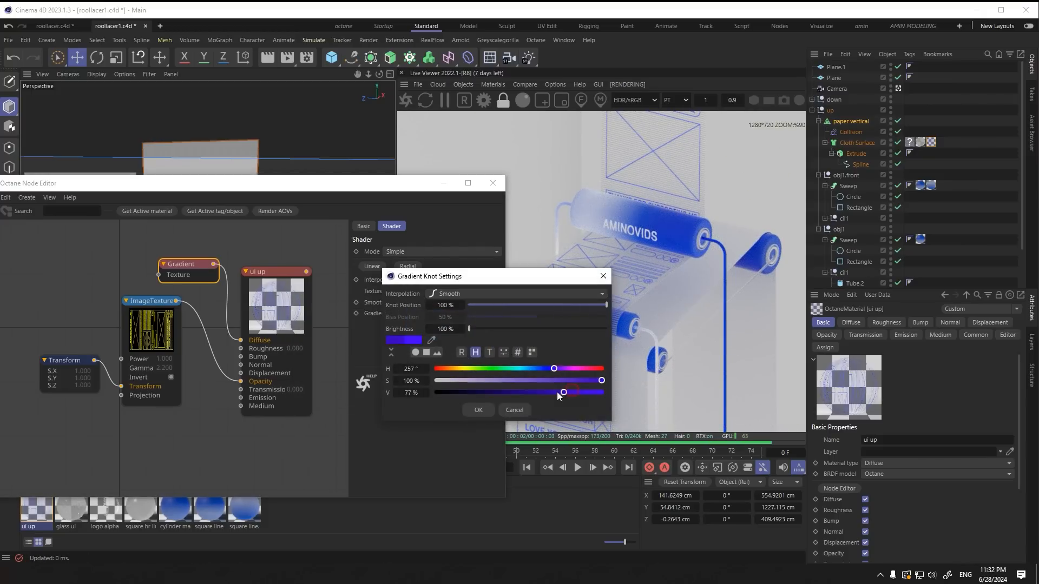
pyautogui.click(475, 411)
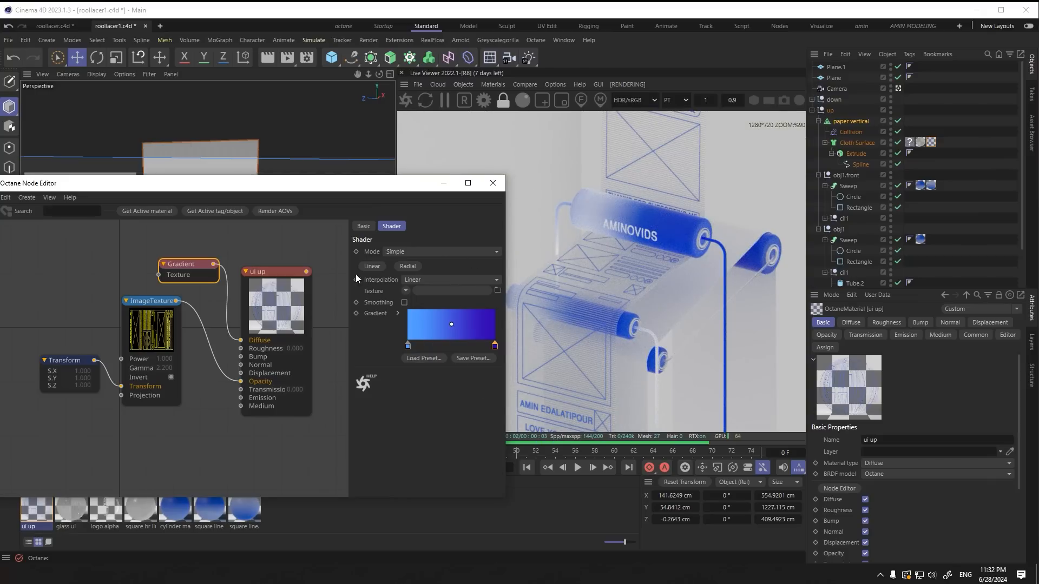
# Step: Make the gradient linear and set its generated wave texture's type to sinewave
pyautogui.moveTo(201, 270); pyautogui.dragTo(197, 265)
pyautogui.click(373, 267)
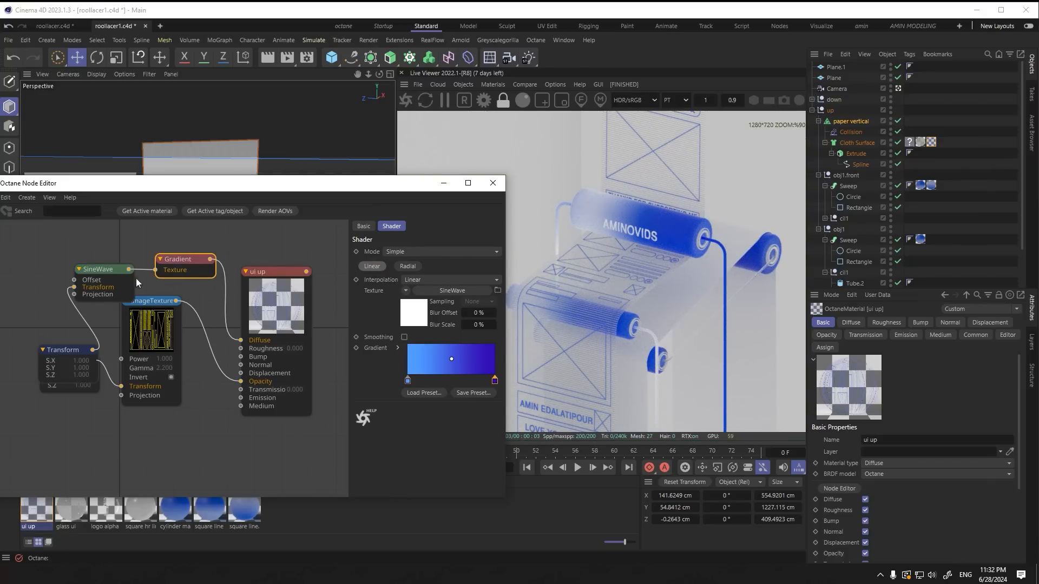
pyautogui.click(98, 268)
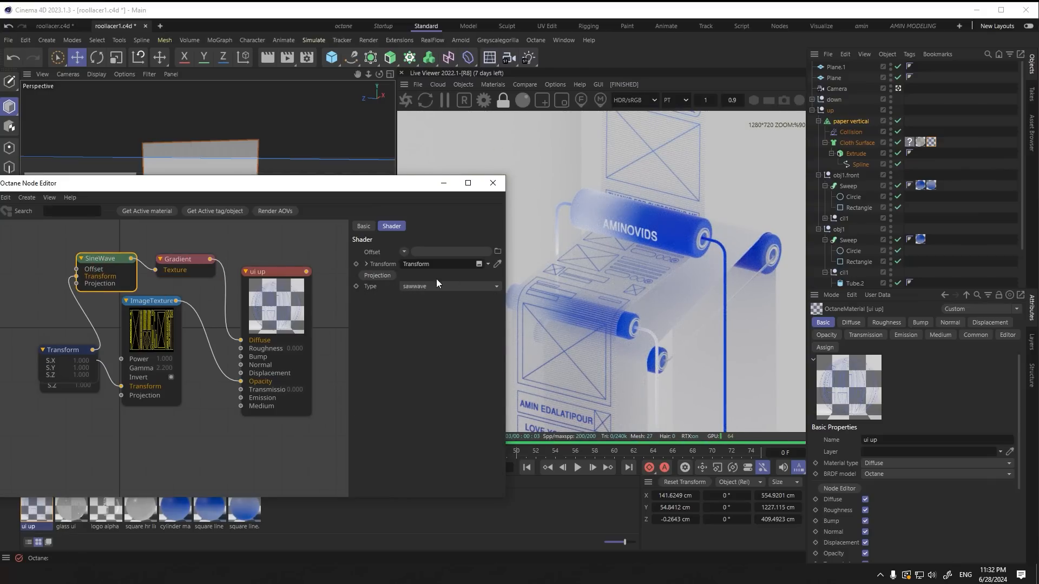
pyautogui.click(436, 286)
pyautogui.click(432, 316)
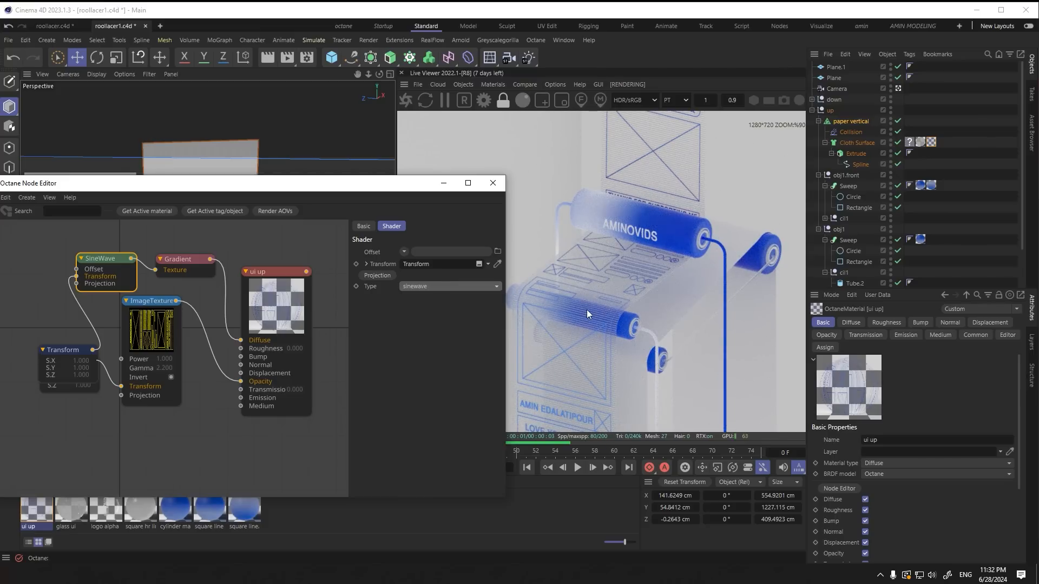
# Step: Reverse the gradient knots so violet sits near the start and light blue near the end, and close the node editor
pyautogui.moveTo(108, 258); pyautogui.dragTo(111, 251)
pyautogui.moveTo(186, 261); pyautogui.dragTo(193, 257)
pyautogui.moveTo(495, 380)
pyautogui.mouseDown()
pyautogui.moveTo(423, 381)
pyautogui.moveTo(495, 383)
pyautogui.mouseUp()
pyautogui.moveTo(426, 382)
pyautogui.mouseDown()
pyautogui.moveTo(413, 383)
pyautogui.moveTo(435, 382)
pyautogui.moveTo(413, 384)
pyautogui.mouseUp()
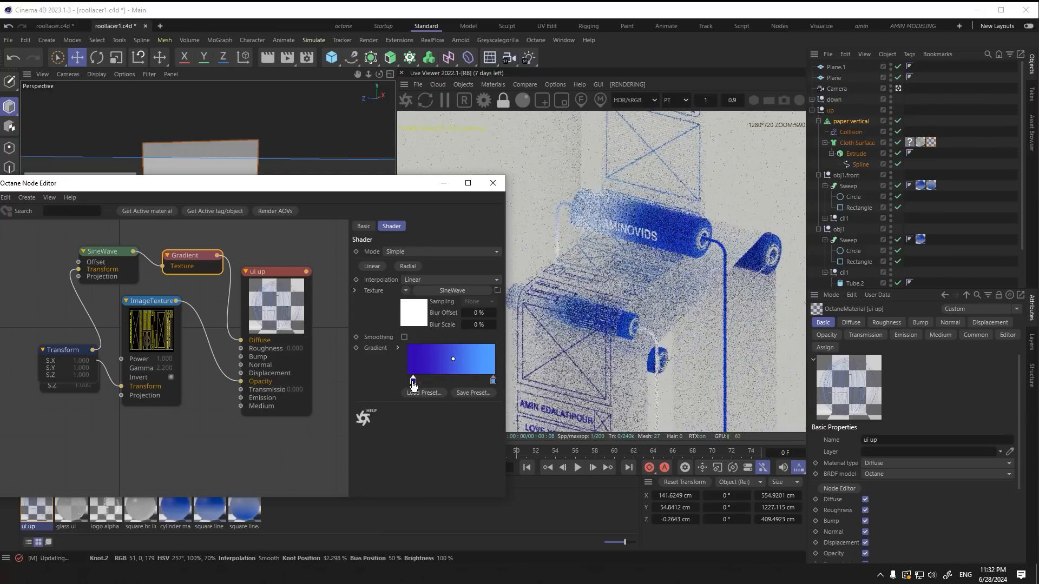
pyautogui.moveTo(493, 381); pyautogui.dragTo(475, 383)
pyautogui.click(492, 381)
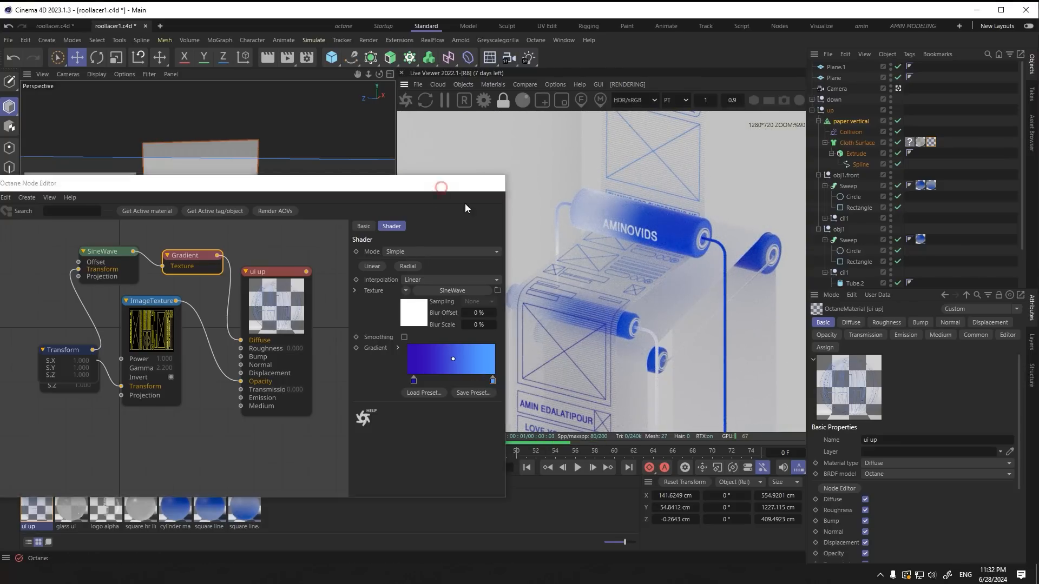
pyautogui.click(492, 183)
pyautogui.scroll(-1, 579, 259)
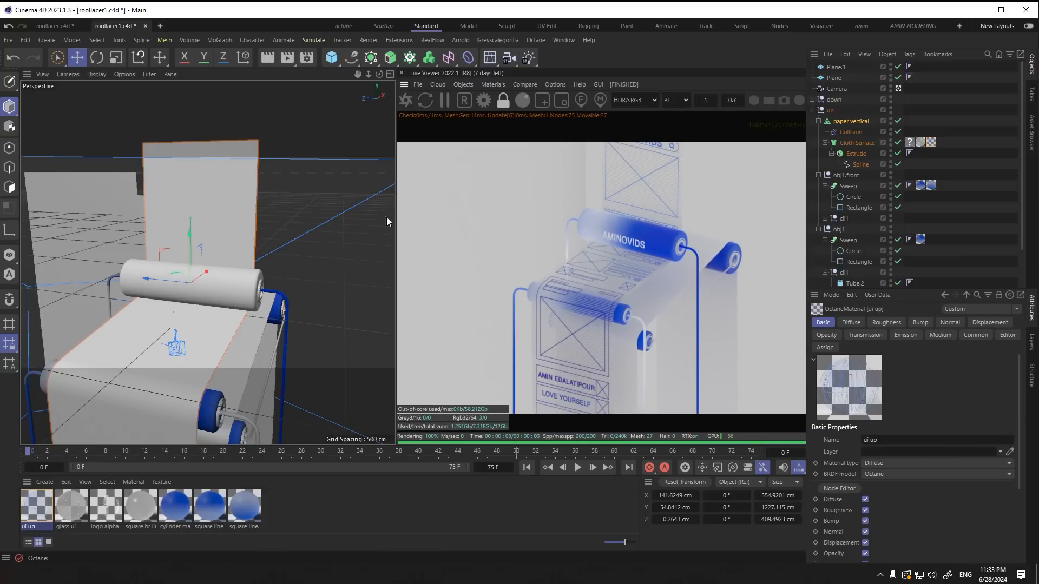
# Step: Save the scene, and duplicate the glass ui material and assign the copy to the lower paper strip
pyautogui.hotkey('ctrl', 's')
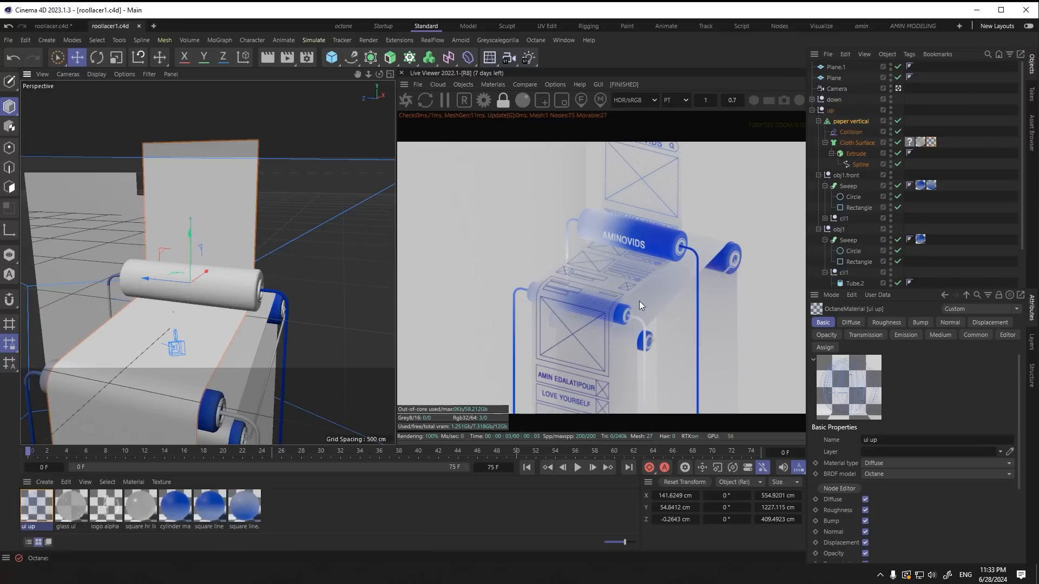
pyautogui.click(268, 329)
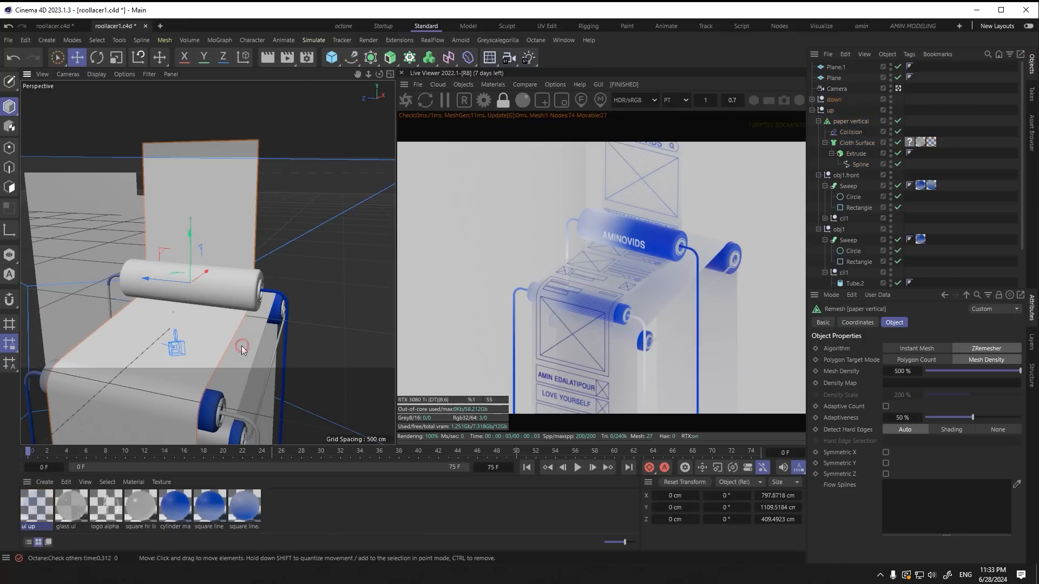
pyautogui.keyDown('alt'); pyautogui.moveTo(241, 346); pyautogui.dragTo(229, 275); pyautogui.keyUp('alt')
pyautogui.scroll(6, 238, 295)
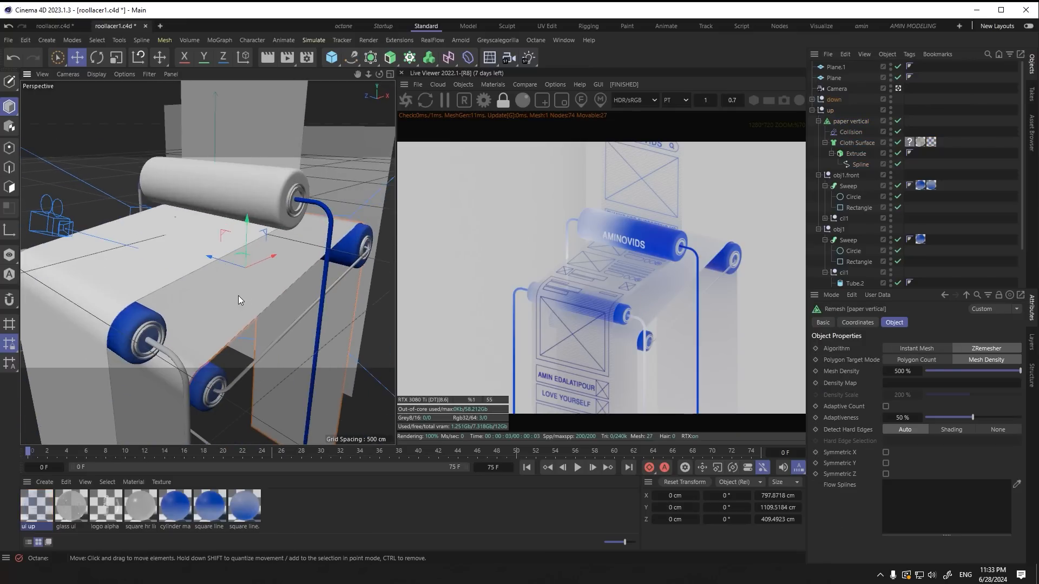
pyautogui.click(71, 507)
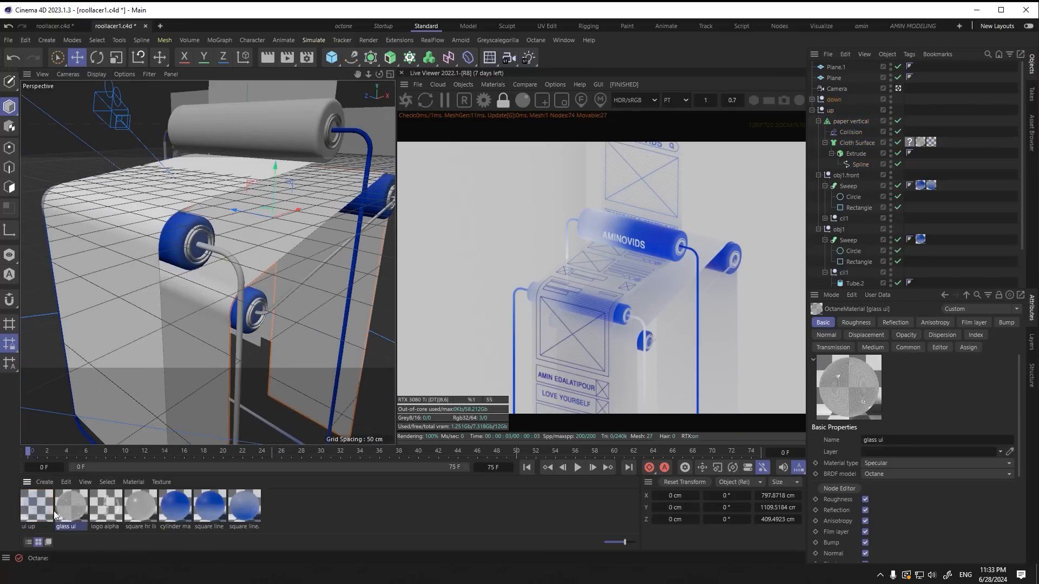
pyautogui.keyDown('ctrl'); pyautogui.moveTo(81, 512); pyautogui.dragTo(313, 162); pyautogui.keyUp('ctrl')
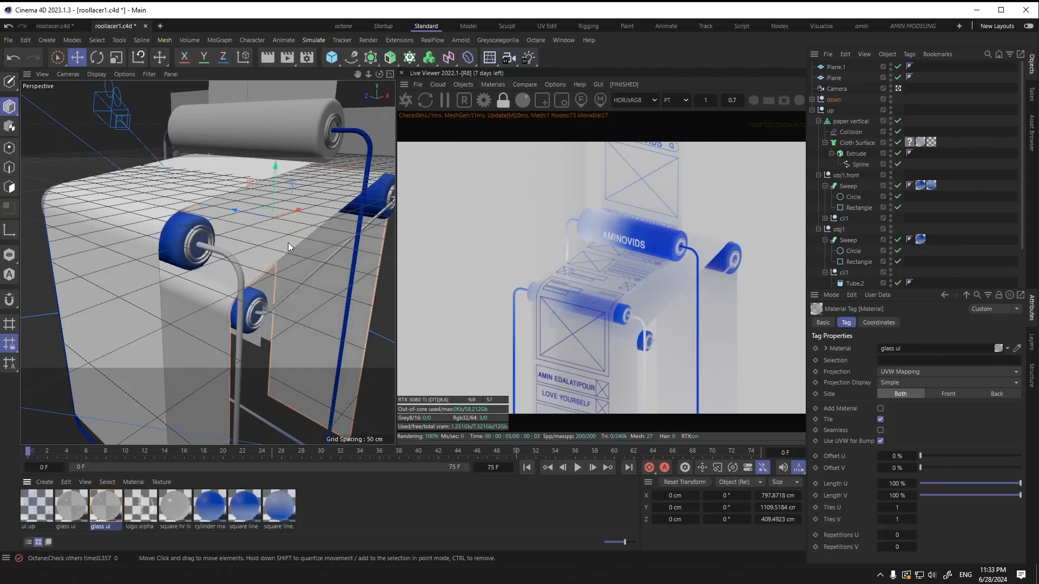
pyautogui.click(104, 511)
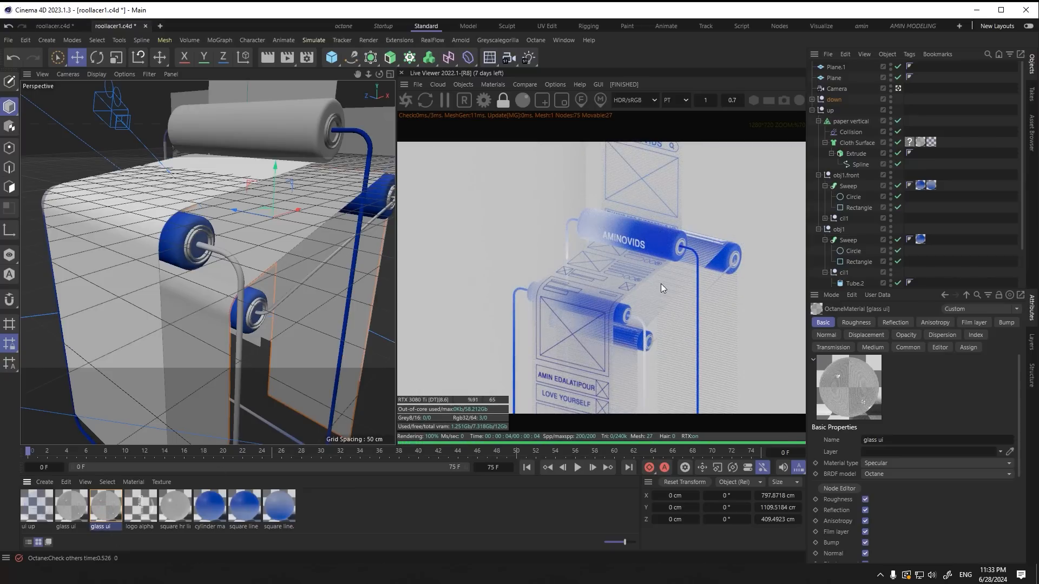
# Step: Duplicate the ui up material, rename the copy ui down and drop it onto the lower roller area
pyautogui.click(41, 508)
pyautogui.keyDown('ctrl'); pyautogui.moveTo(40, 508); pyautogui.dragTo(54, 511); pyautogui.keyUp('ctrl')
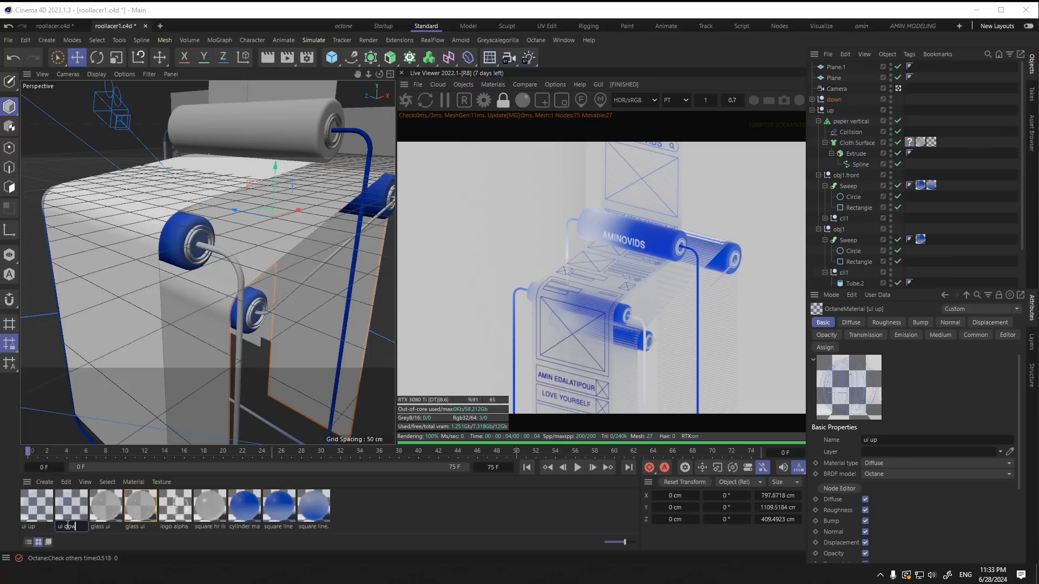
pyautogui.click(337, 502)
pyautogui.moveTo(64, 509); pyautogui.dragTo(81, 487)
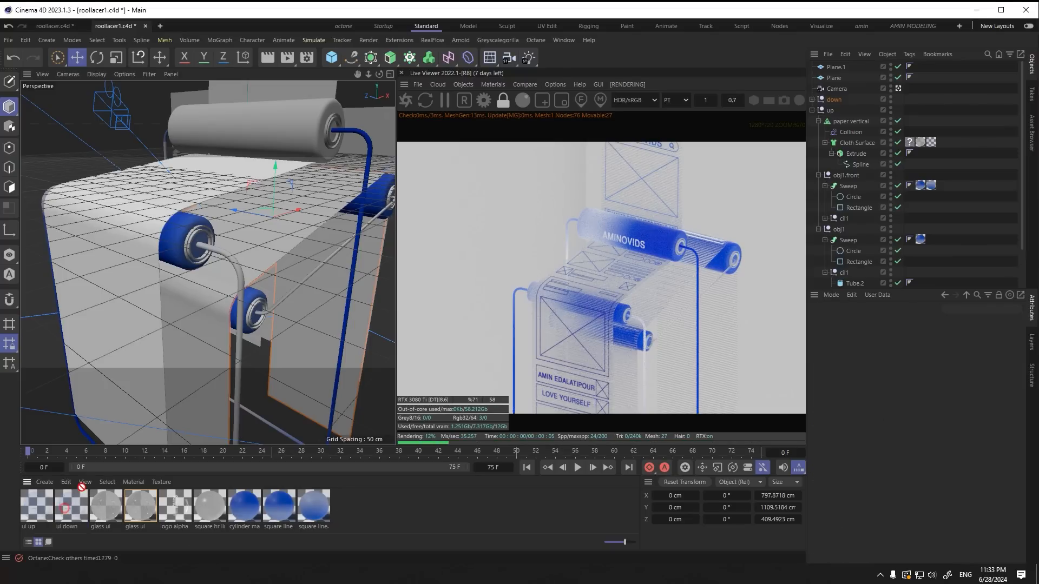
pyautogui.moveTo(258, 252); pyautogui.dragTo(260, 252)
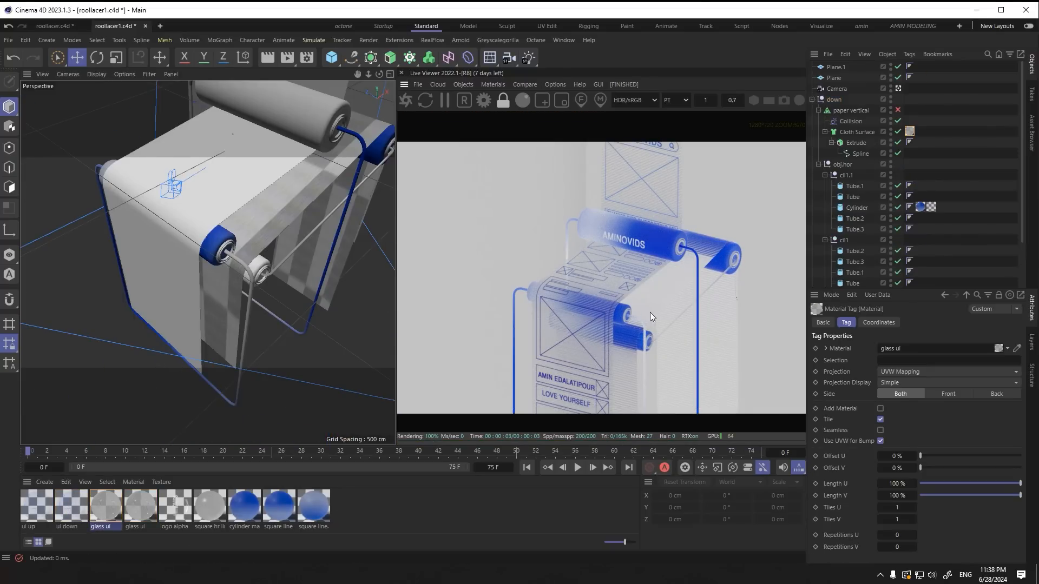
# Step: Inspect the ribbed glass in the render and assign the ui down material to the down group's Cloth Surface
pyautogui.scroll(4, 668, 332)
pyautogui.scroll(3, 684, 345)
pyautogui.moveTo(684, 345); pyautogui.dragTo(623, 285, button='middle')
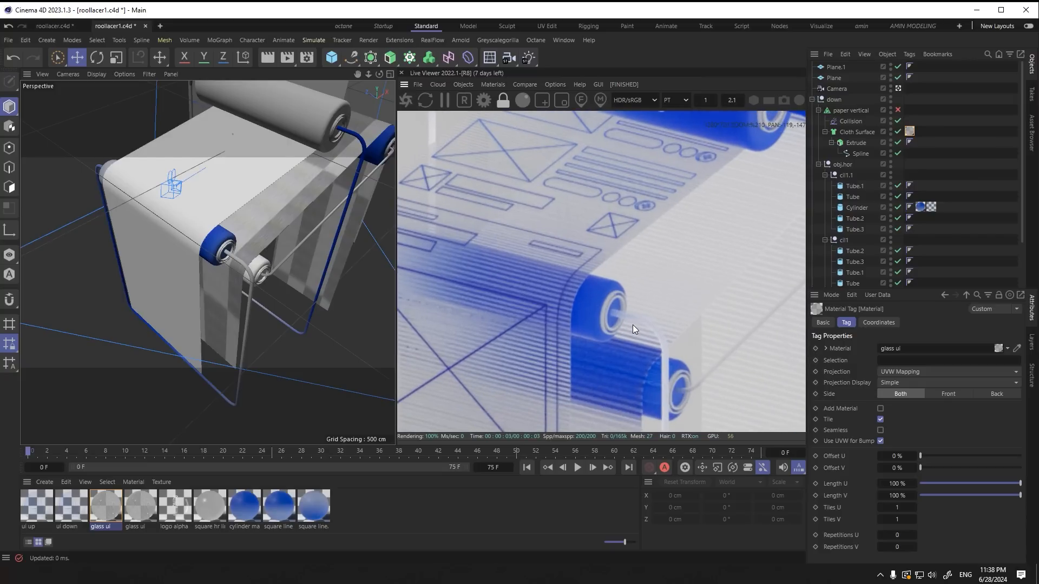
pyautogui.scroll(-5, 663, 324)
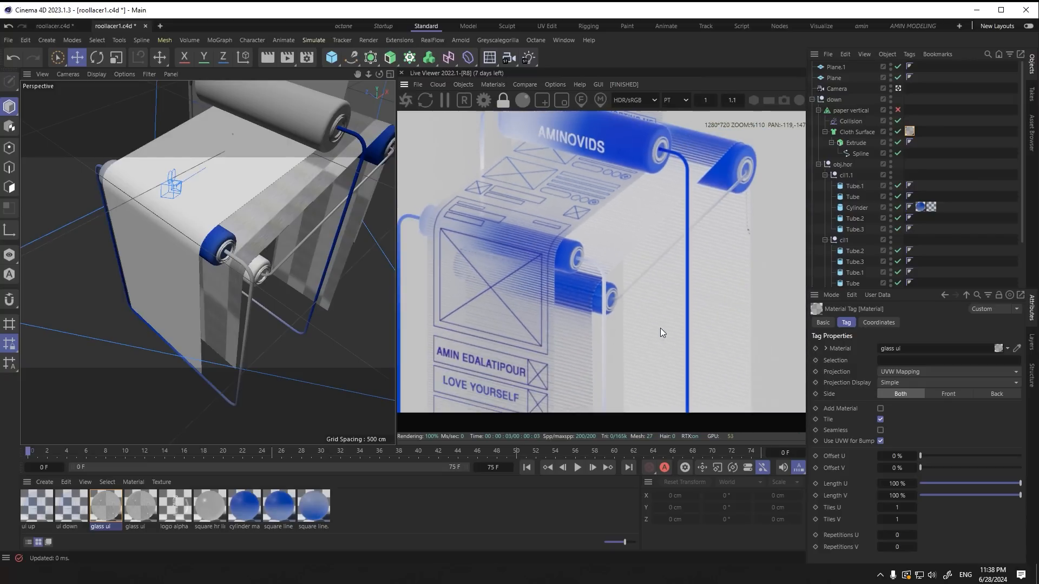
pyautogui.click(72, 511)
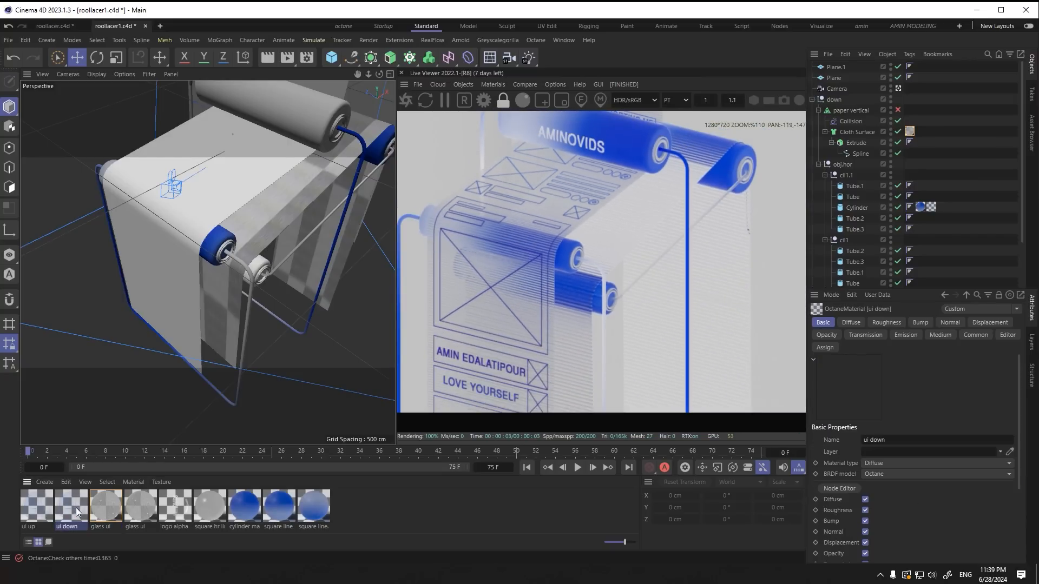
pyautogui.moveTo(826, 160); pyautogui.dragTo(846, 131)
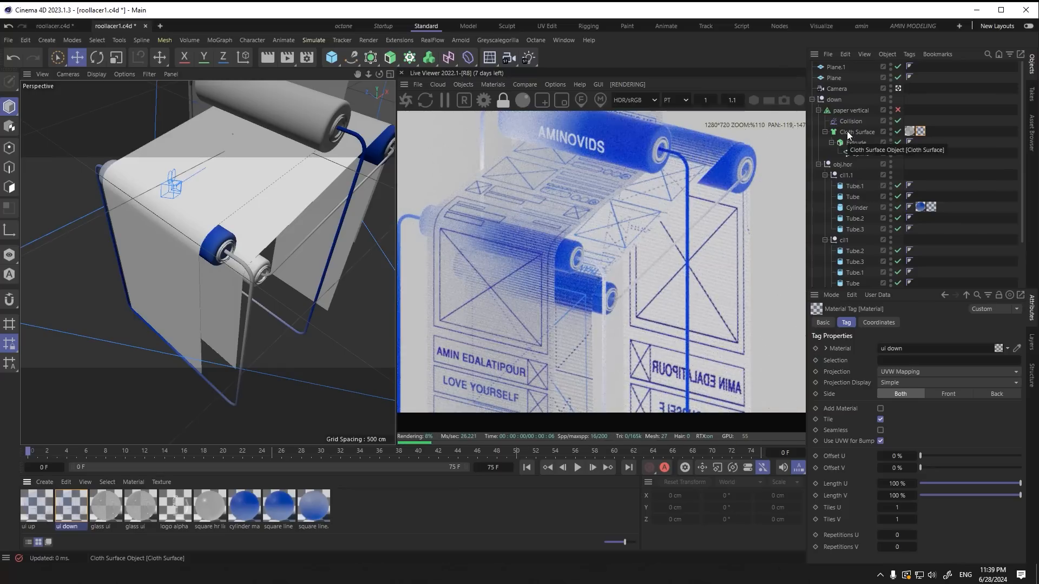
# Step: Open the ui down material's node graph and turn off Invert on its opacity image texture
pyautogui.doubleClick(914, 348)
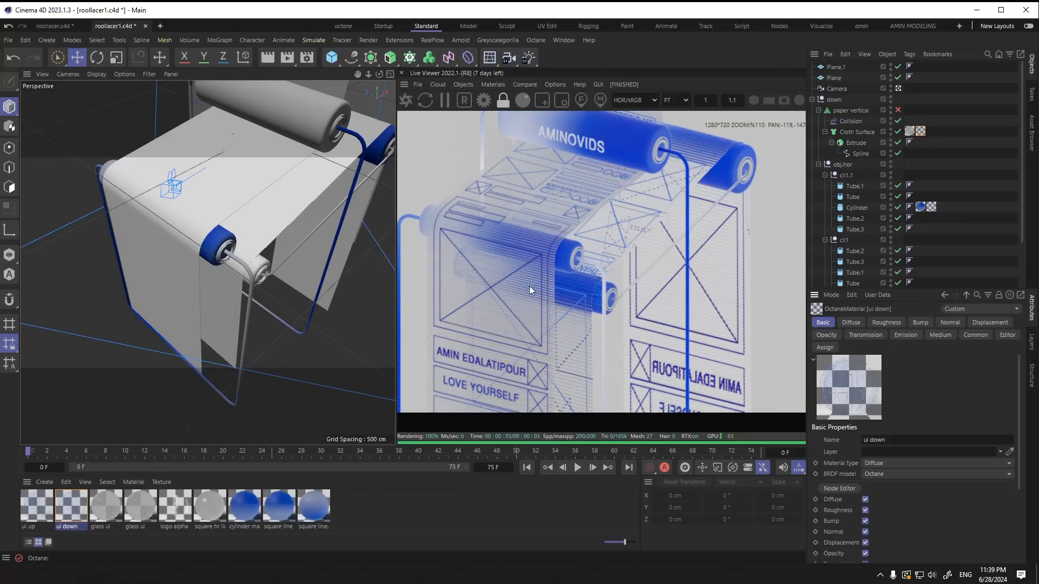
pyautogui.doubleClick(72, 510)
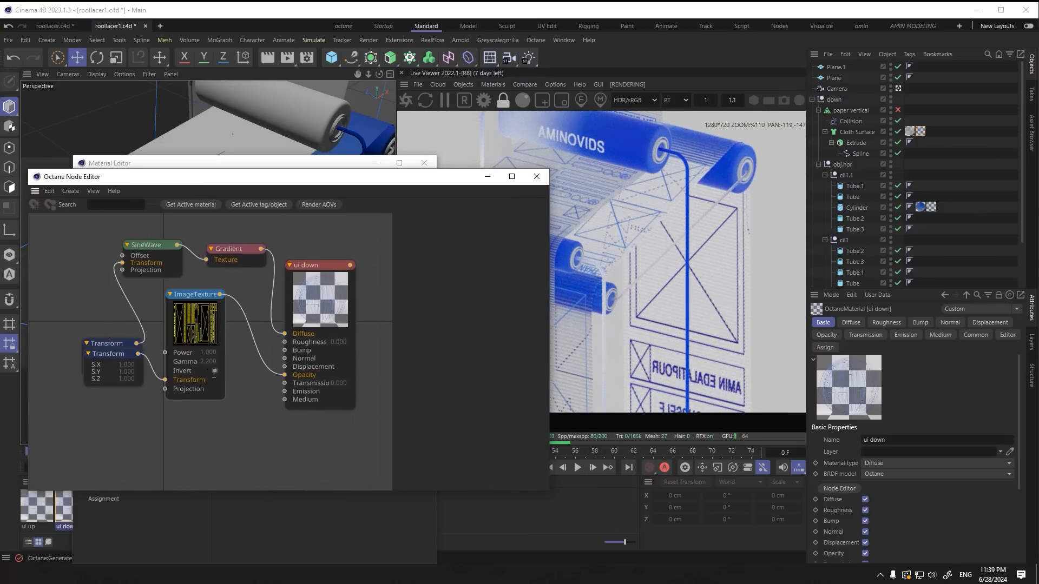
pyautogui.click(215, 371)
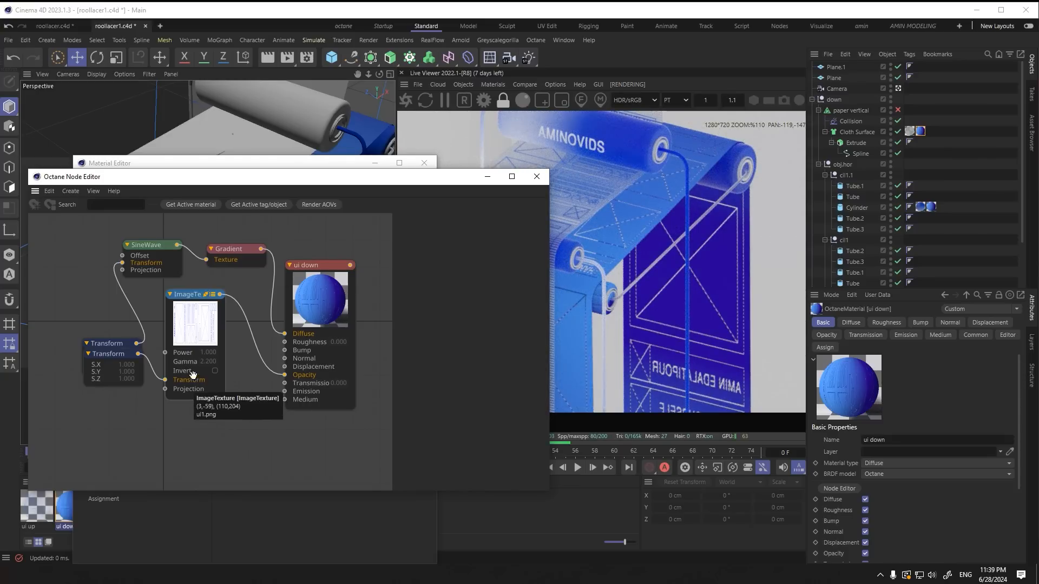
# Step: Minimise the material editor, and narrow and reposition the node editor to uncover the render while rearranging its nodes
pyautogui.moveTo(205, 306); pyautogui.dragTo(214, 329)
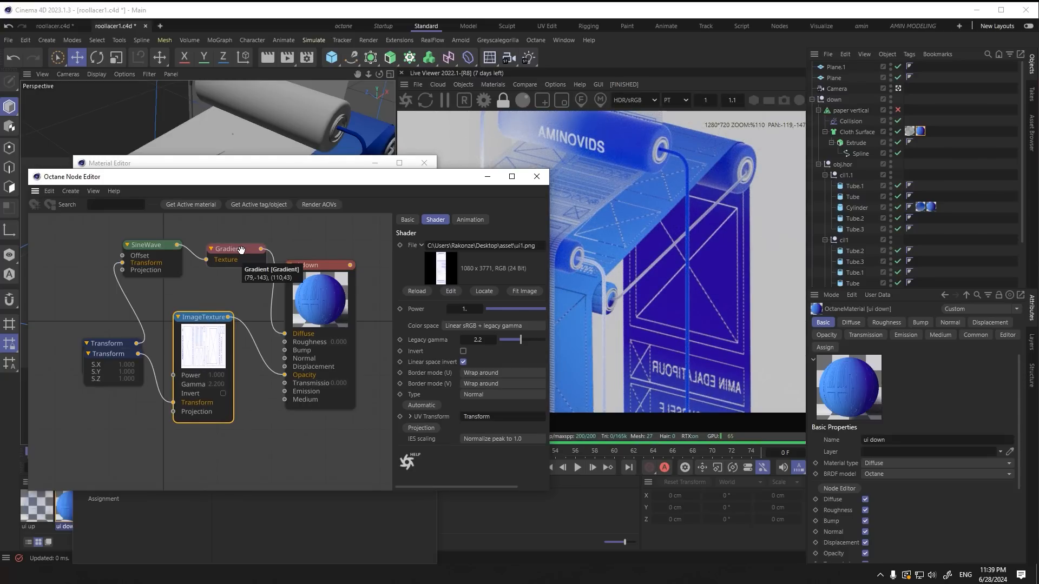
pyautogui.moveTo(241, 249); pyautogui.dragTo(241, 258)
pyautogui.click(375, 163)
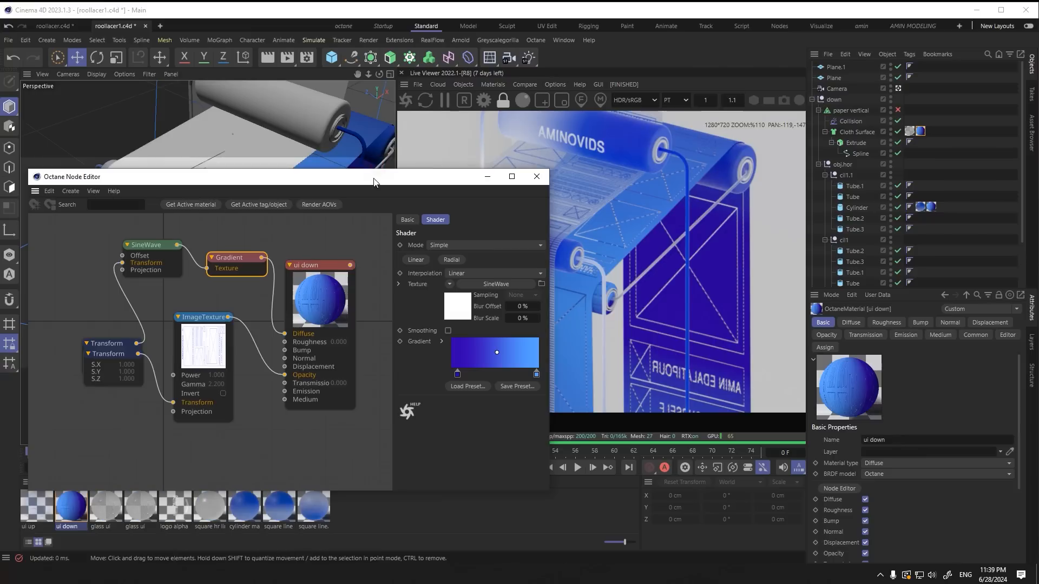
pyautogui.moveTo(548, 233); pyautogui.dragTo(477, 234)
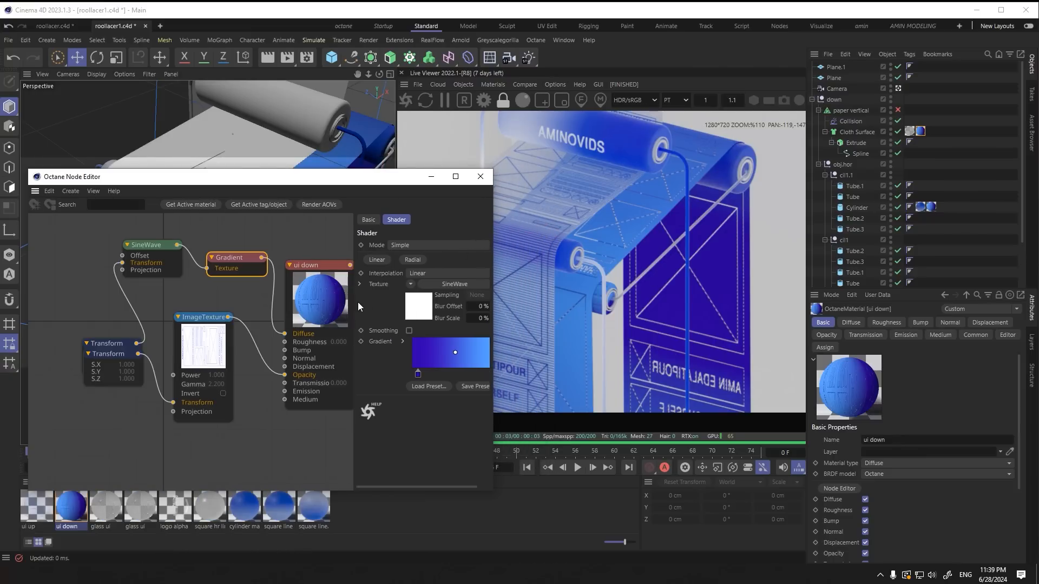
pyautogui.moveTo(306, 265); pyautogui.dragTo(275, 325)
pyautogui.moveTo(352, 290); pyautogui.dragTo(312, 290)
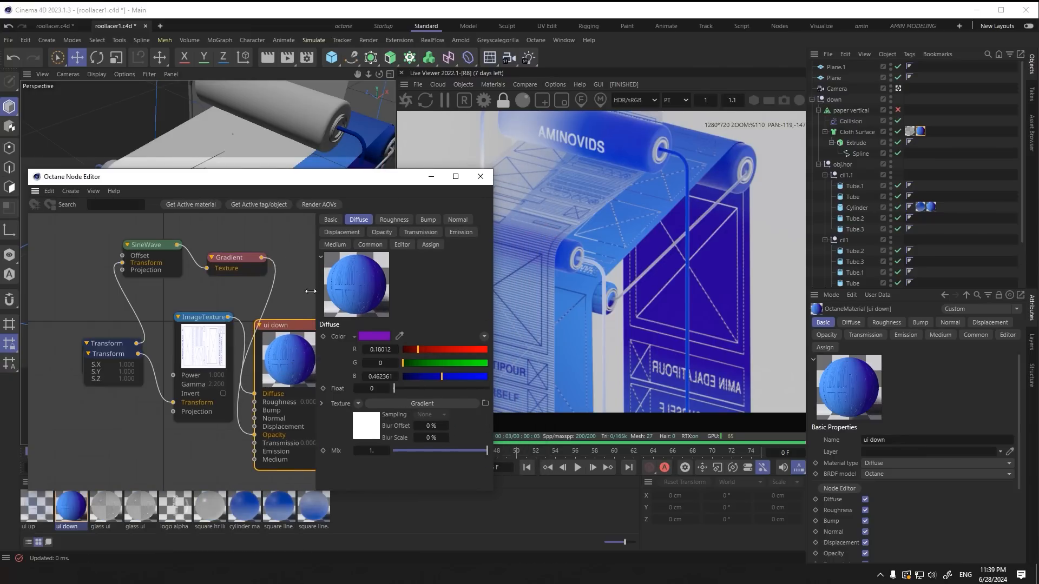
pyautogui.moveTo(343, 182); pyautogui.dragTo(330, 269)
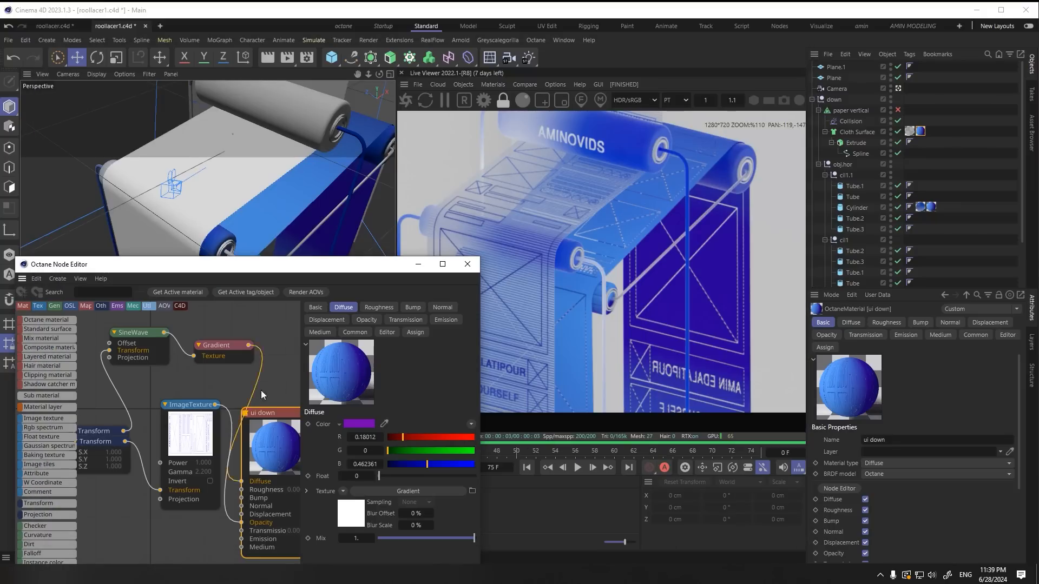
pyautogui.moveTo(262, 425); pyautogui.dragTo(257, 436)
# Step: Recolour the ui down gradient's violet knot deep blue and swap the knots so light blue is at the start and deep blue near the end
pyautogui.click(208, 407)
pyautogui.moveTo(221, 348); pyautogui.dragTo(211, 355)
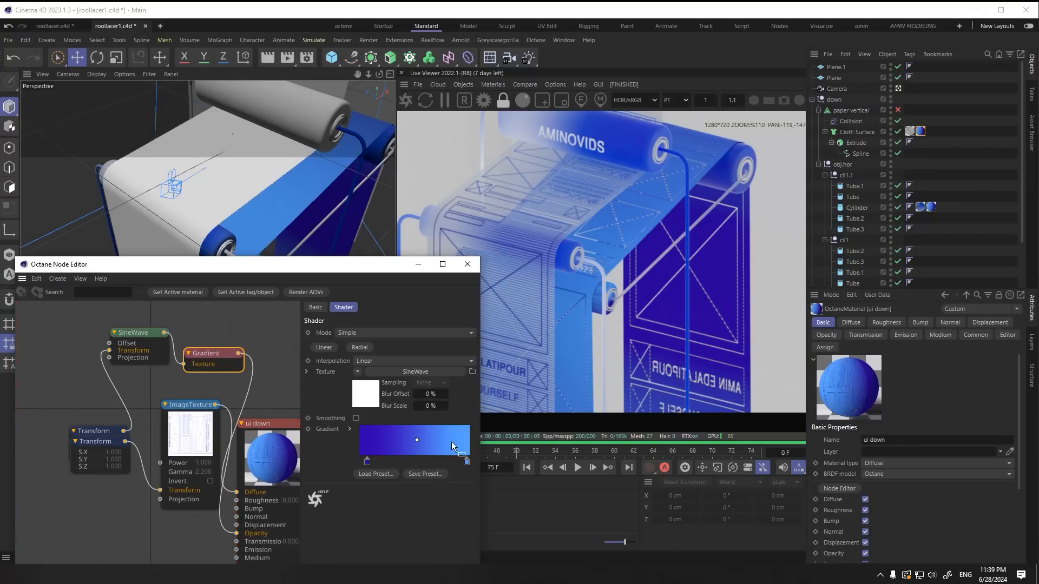
pyautogui.doubleClick(367, 462)
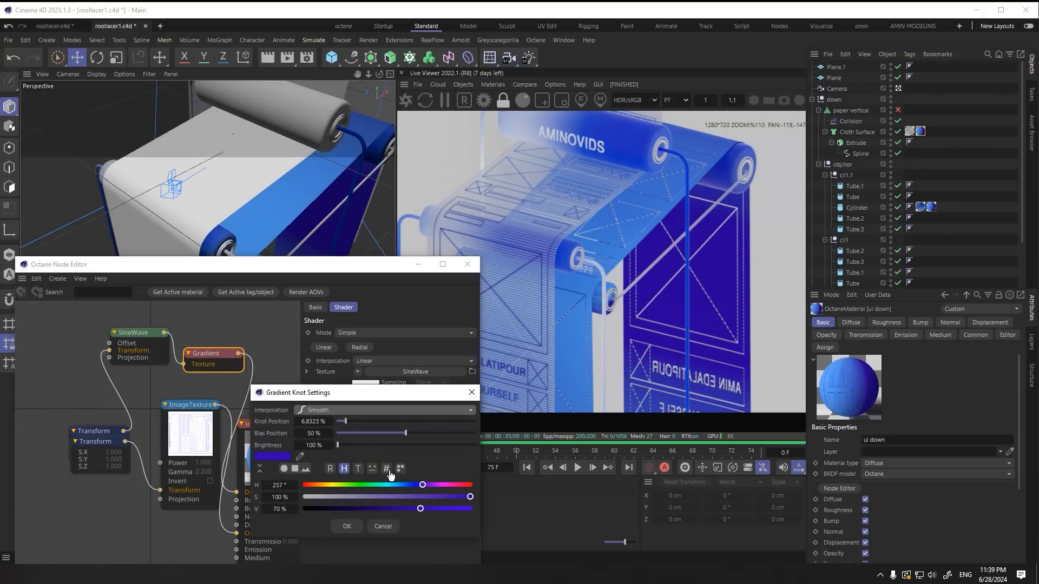
pyautogui.click(336, 528)
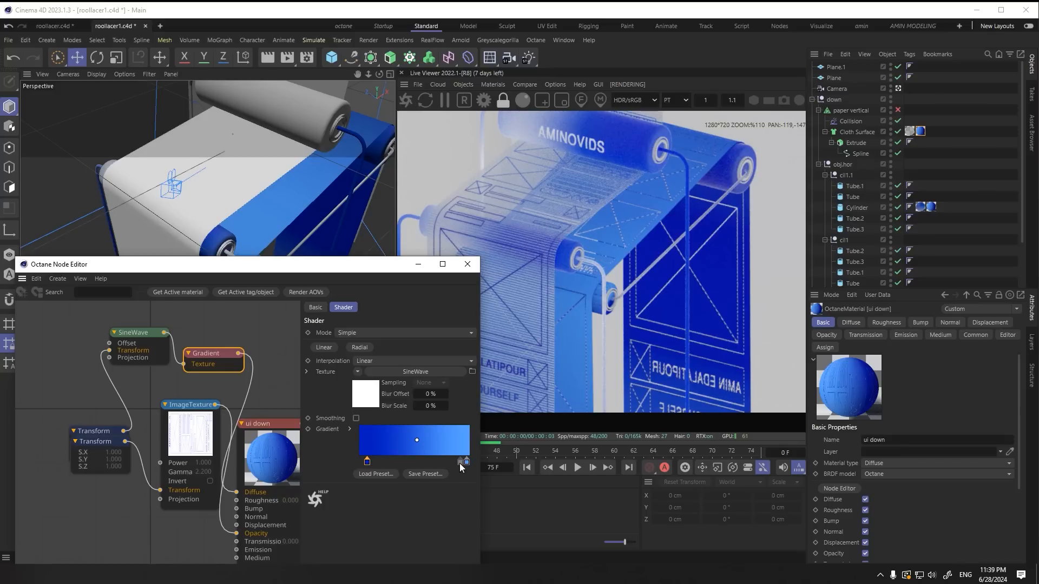
pyautogui.moveTo(466, 466); pyautogui.dragTo(394, 440)
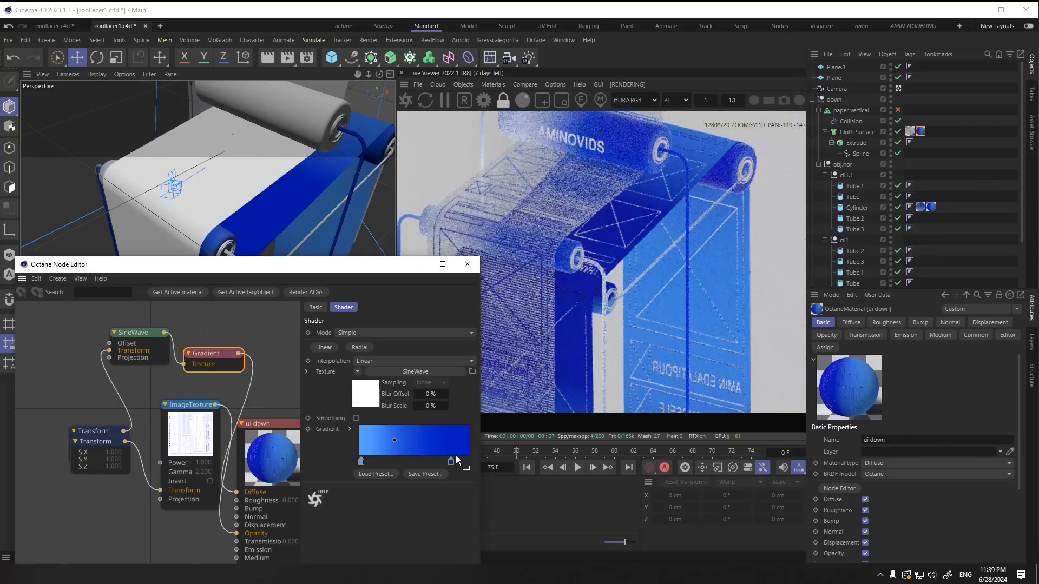
pyautogui.moveTo(451, 464); pyautogui.dragTo(461, 463)
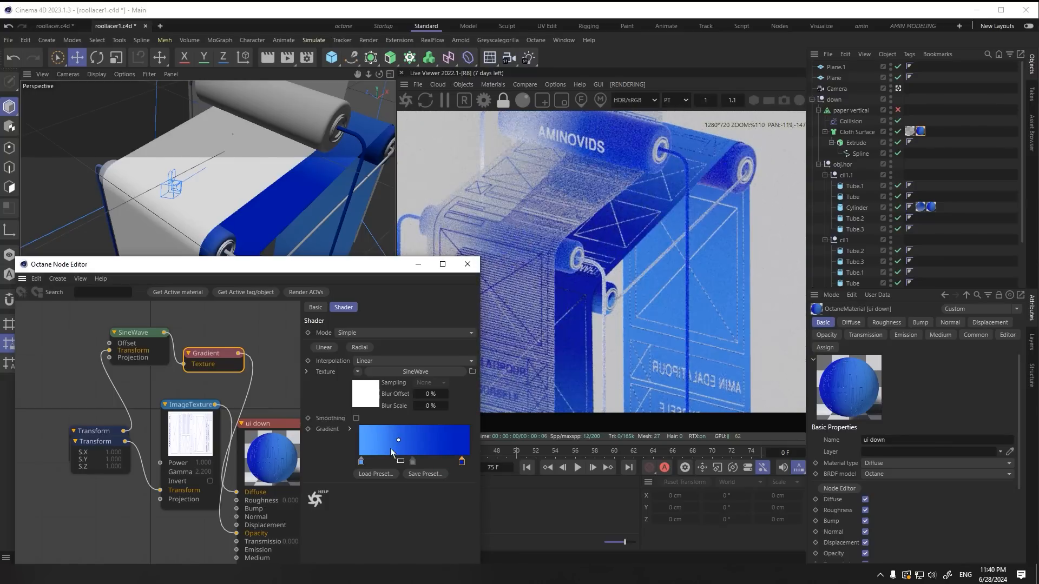
# Step: Add a middle knot at about 45% of the gradient, adjust its blue tone, and close the node editor
pyautogui.click(409, 461)
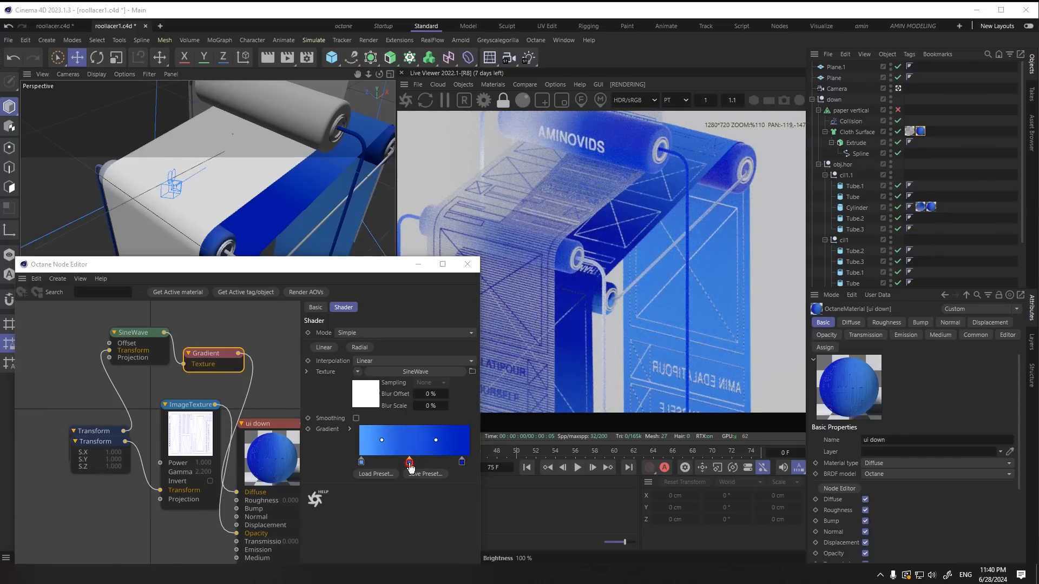
pyautogui.doubleClick(410, 463)
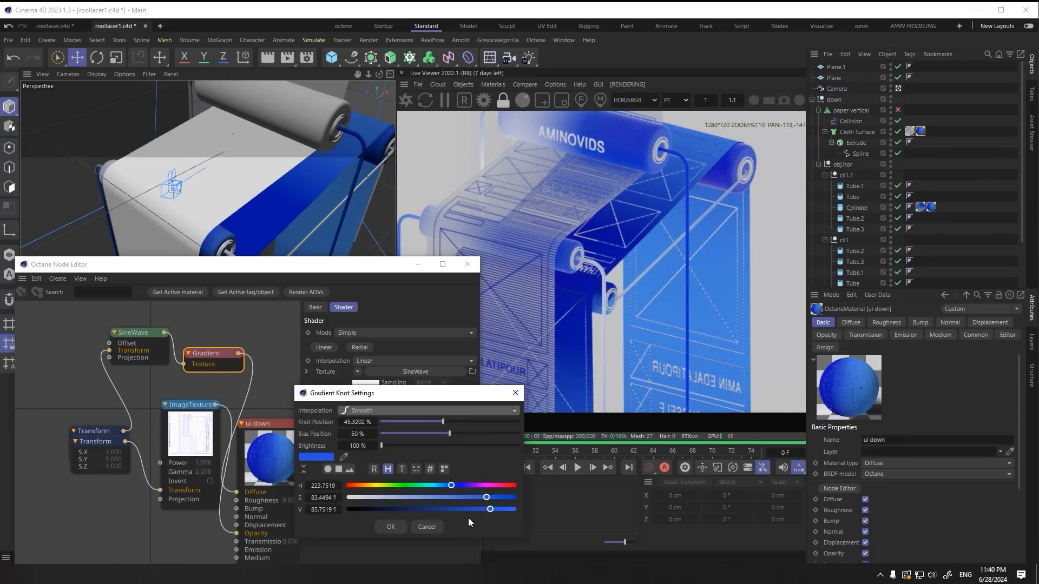
pyautogui.moveTo(478, 499); pyautogui.dragTo(442, 485)
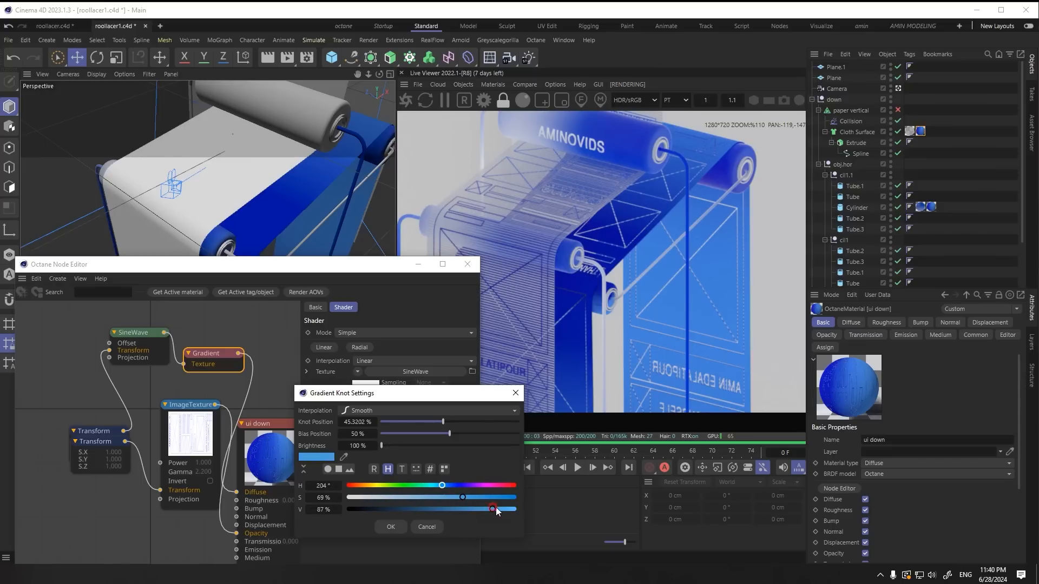
pyautogui.moveTo(494, 509); pyautogui.dragTo(452, 486)
pyautogui.click(391, 527)
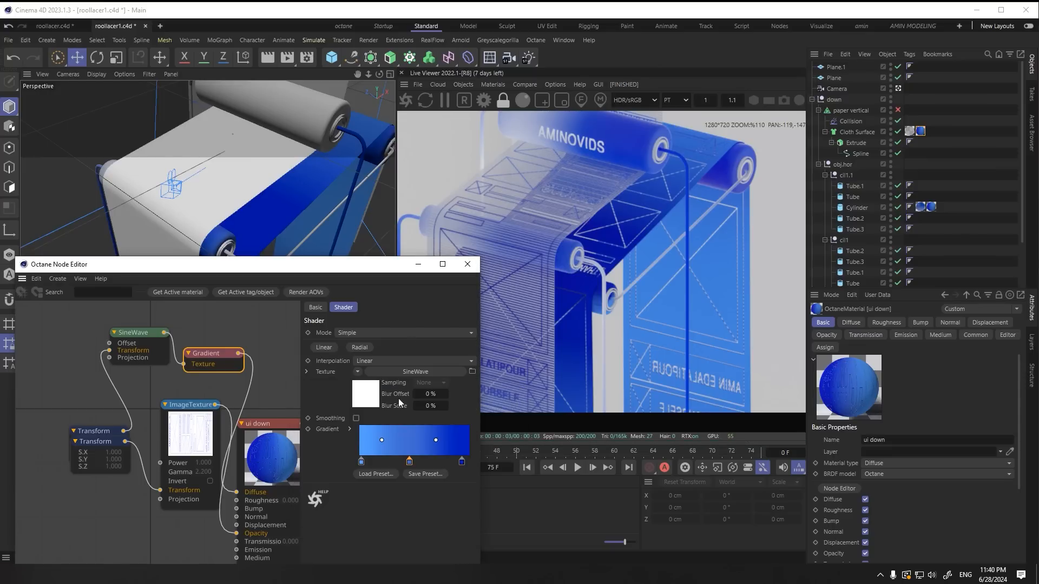
pyautogui.click(467, 264)
pyautogui.scroll(-2, 586, 300)
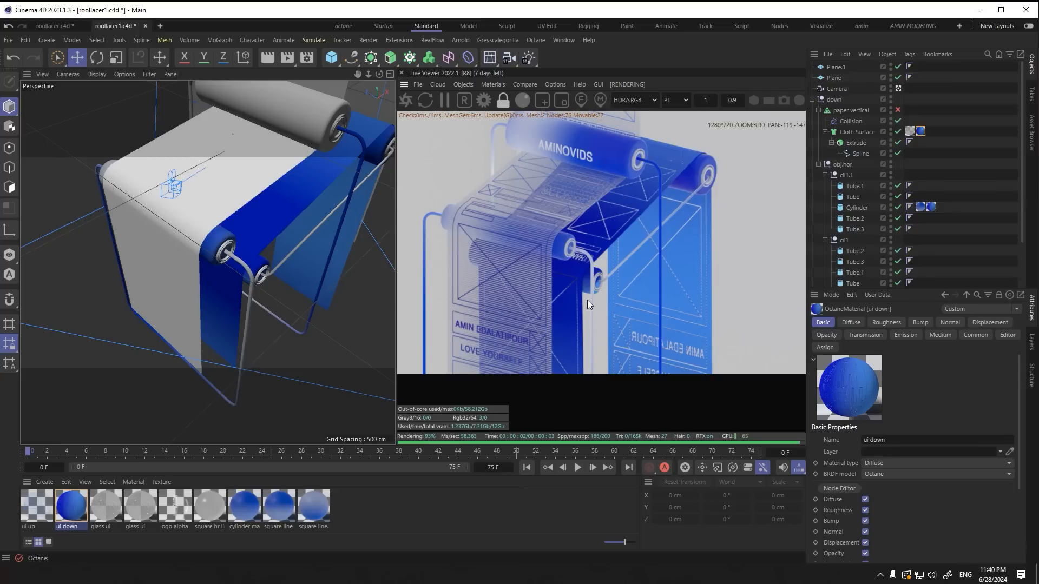
# Step: Reopen the ui down material's node graph and remove the middle knot from its gradient
pyautogui.doubleClick(71, 506)
pyautogui.click(110, 308)
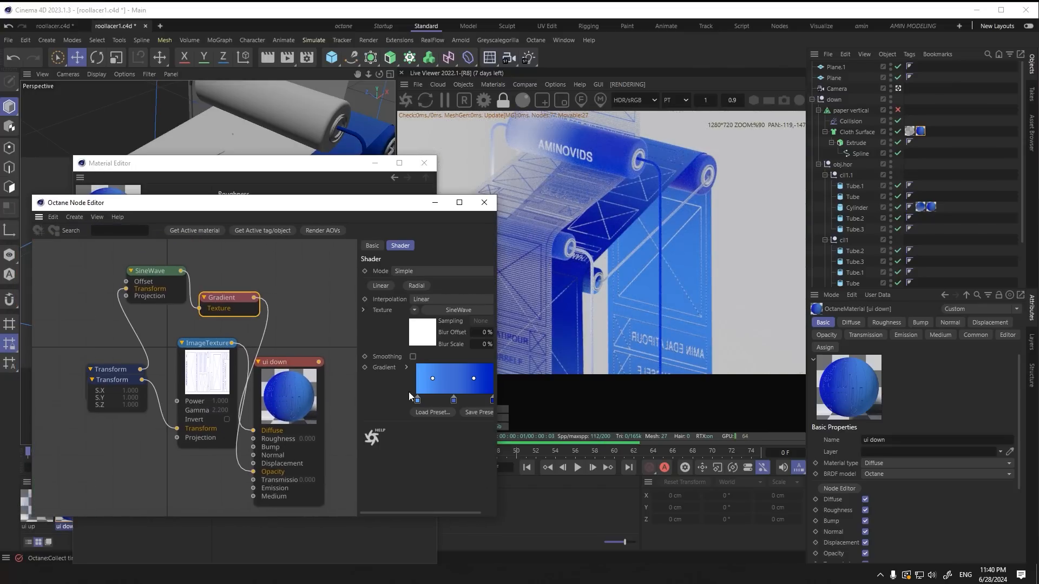
pyautogui.click(454, 401)
pyautogui.moveTo(453, 402); pyautogui.dragTo(476, 428)
# Step: Switch to the reference image to examine the lower paper's colouring, and return to the ui down material node
pyautogui.hotkey('alt', 'Tab')
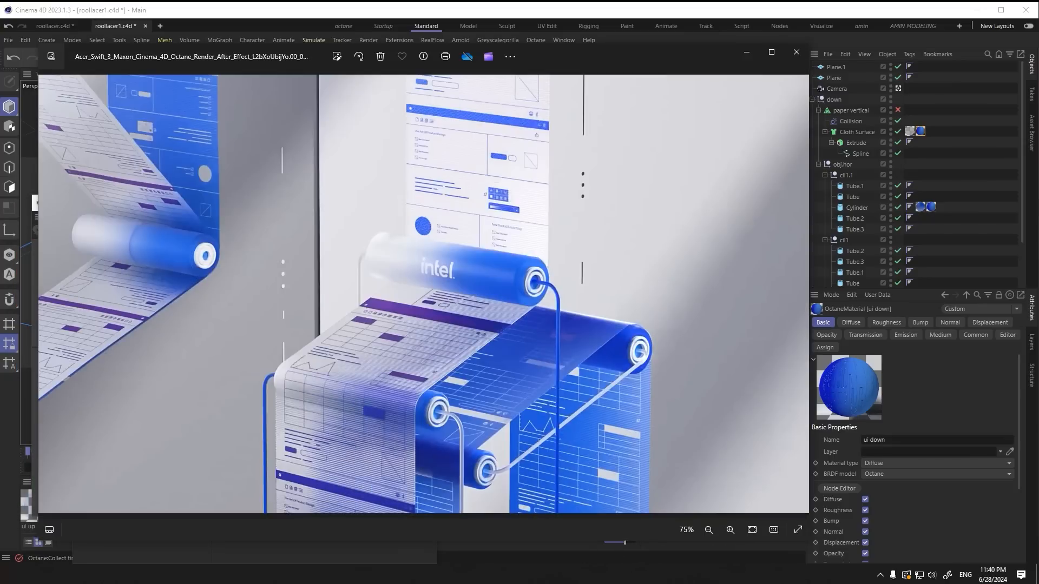
pyautogui.hotkey('alt', 'Tab')
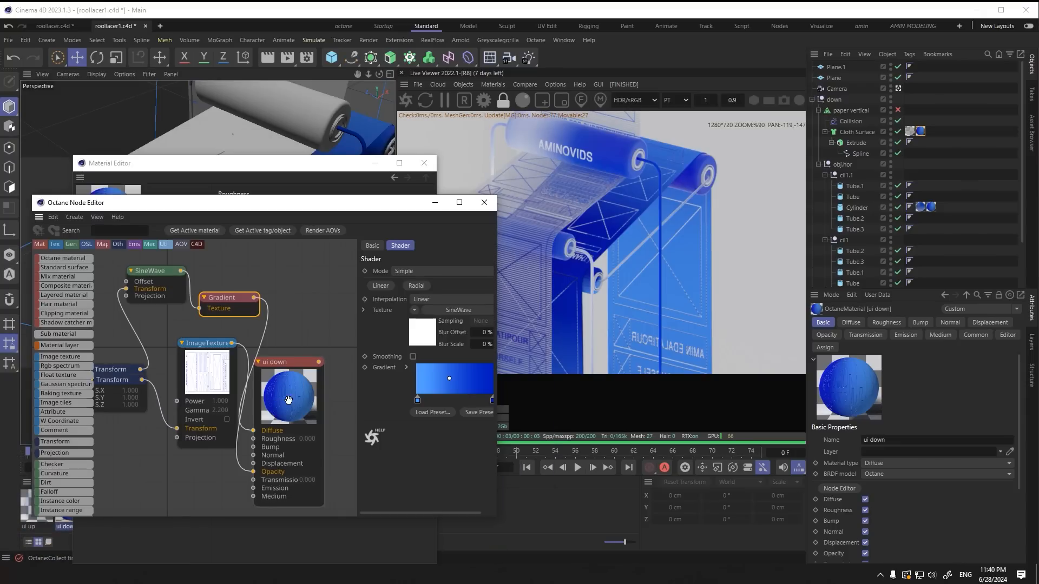
pyautogui.moveTo(268, 441); pyautogui.dragTo(268, 404)
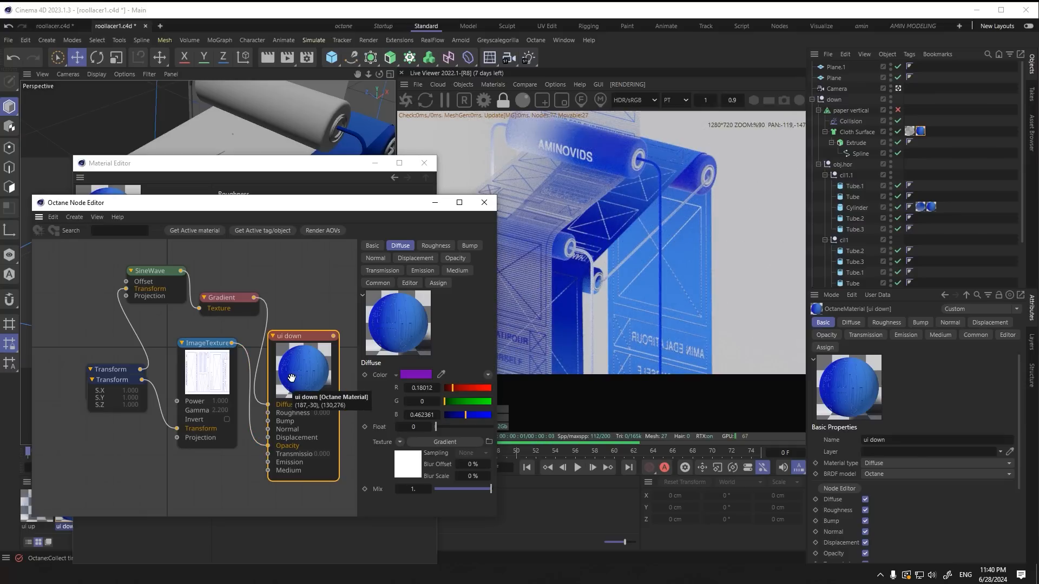
# Step: Lighten the first knot of the ui down gradient to hue 205° and saturation 63%, leaving the image texture uninverted
pyautogui.click(227, 421)
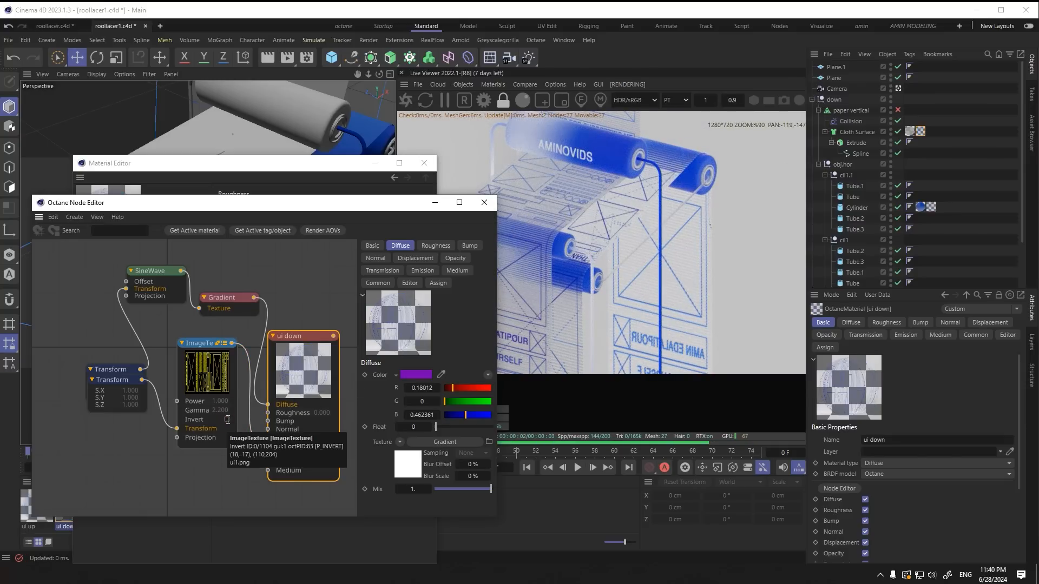
pyautogui.click(228, 420)
pyautogui.moveTo(228, 298); pyautogui.dragTo(228, 293)
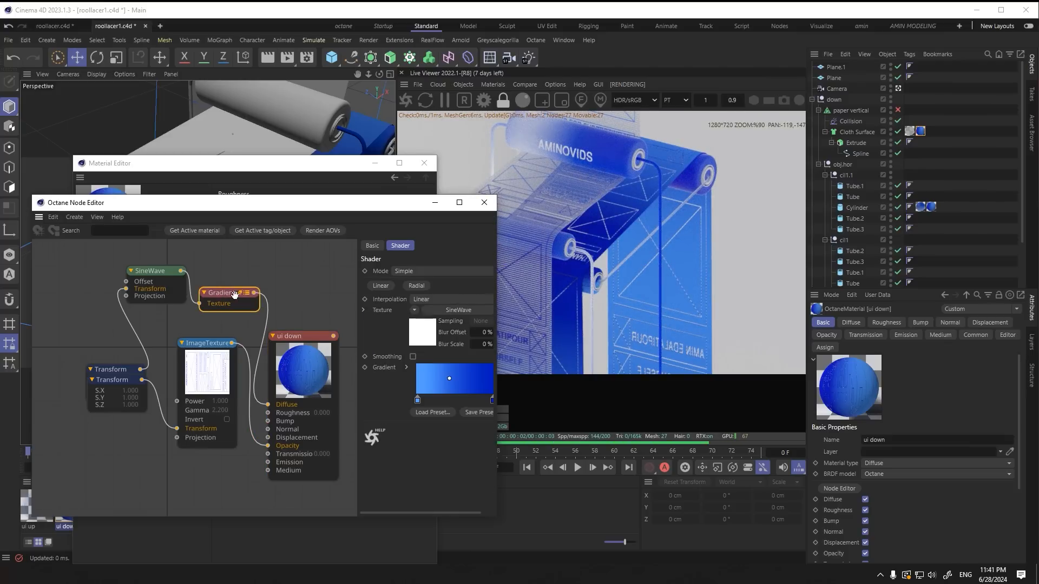
pyautogui.moveTo(496, 397); pyautogui.dragTo(548, 398)
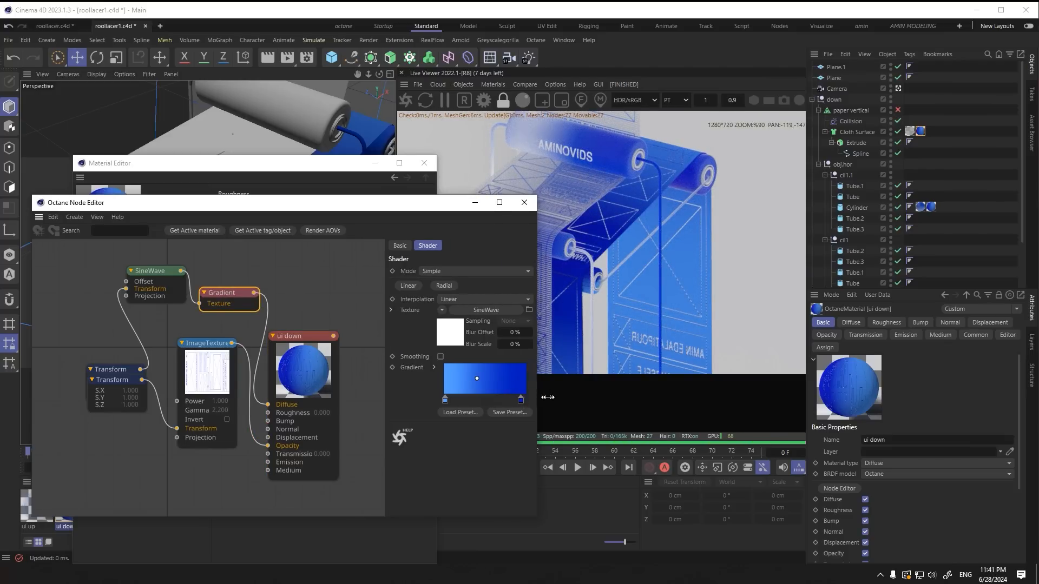
pyautogui.doubleClick(452, 400)
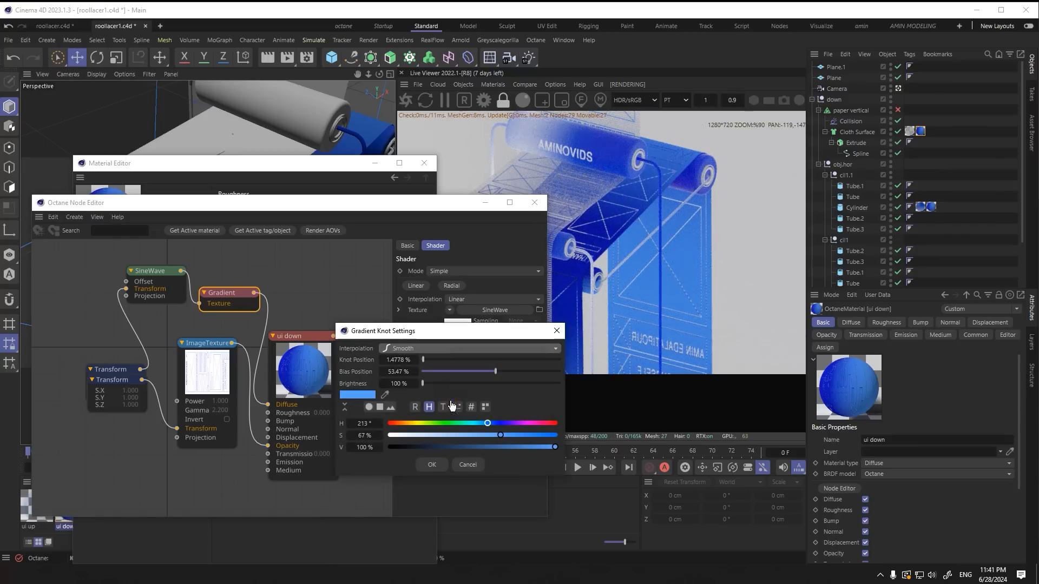
pyautogui.click(486, 435)
pyautogui.moveTo(488, 423); pyautogui.dragTo(485, 423)
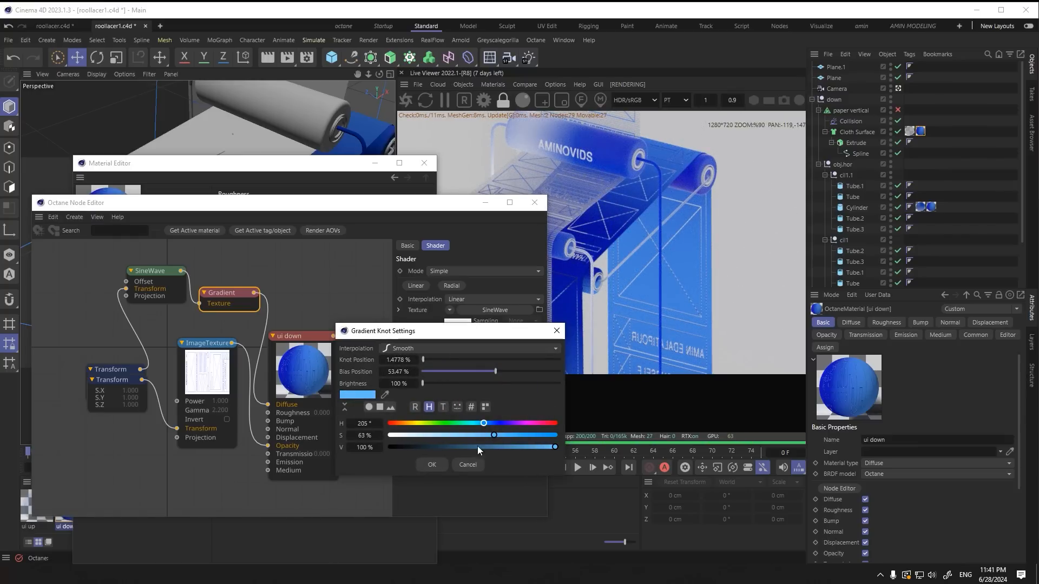
pyautogui.click(431, 464)
# Step: Recolour the gradient's end knot to a lighter medium blue and compare it with the reference image
pyautogui.doubleClick(529, 401)
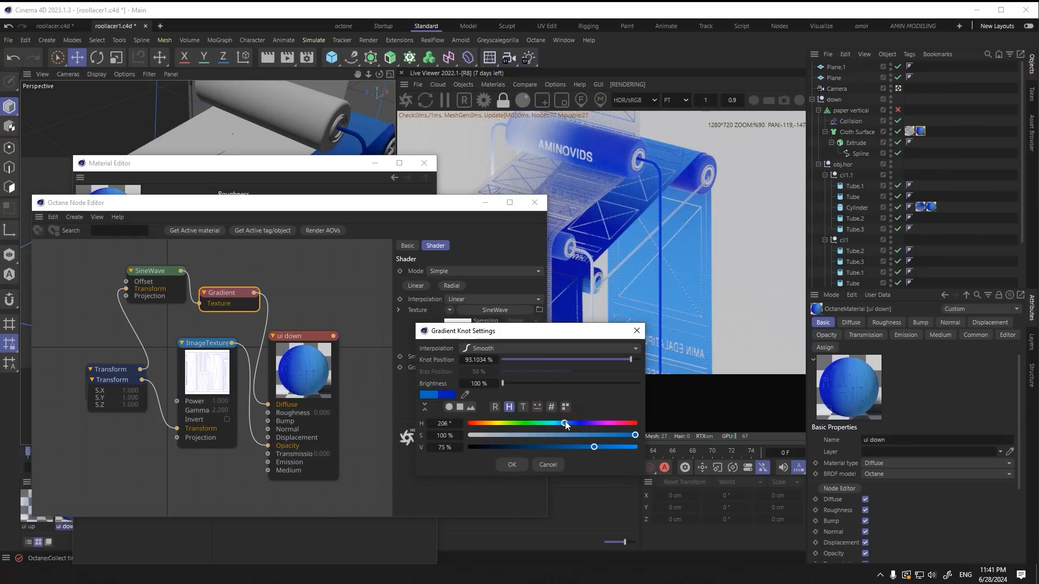
pyautogui.click(513, 465)
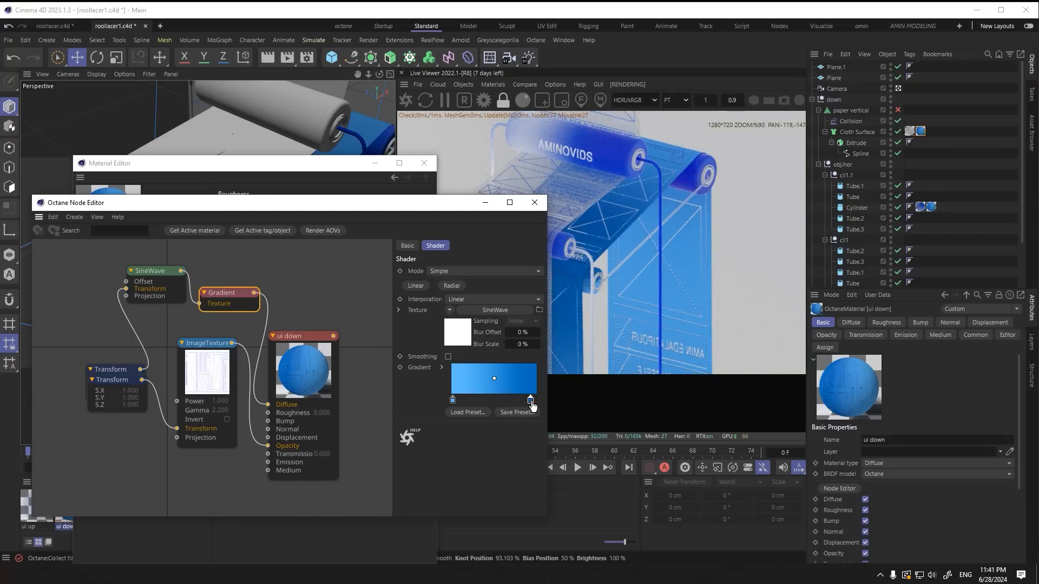
pyautogui.doubleClick(531, 403)
pyautogui.click(515, 466)
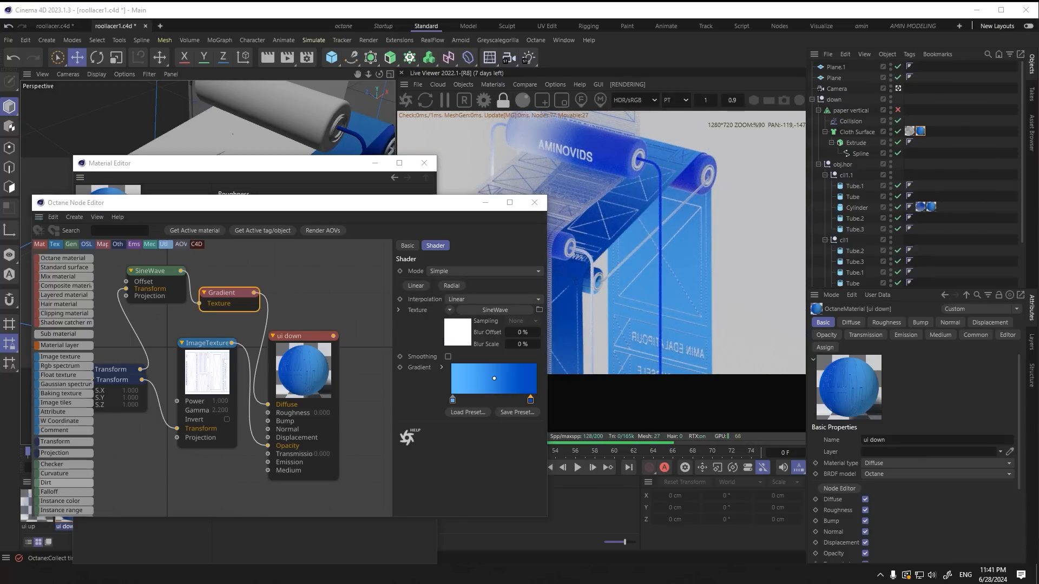
pyautogui.hotkey('alt', 'Tab')
pyautogui.hotkey('alt', 'Tab')
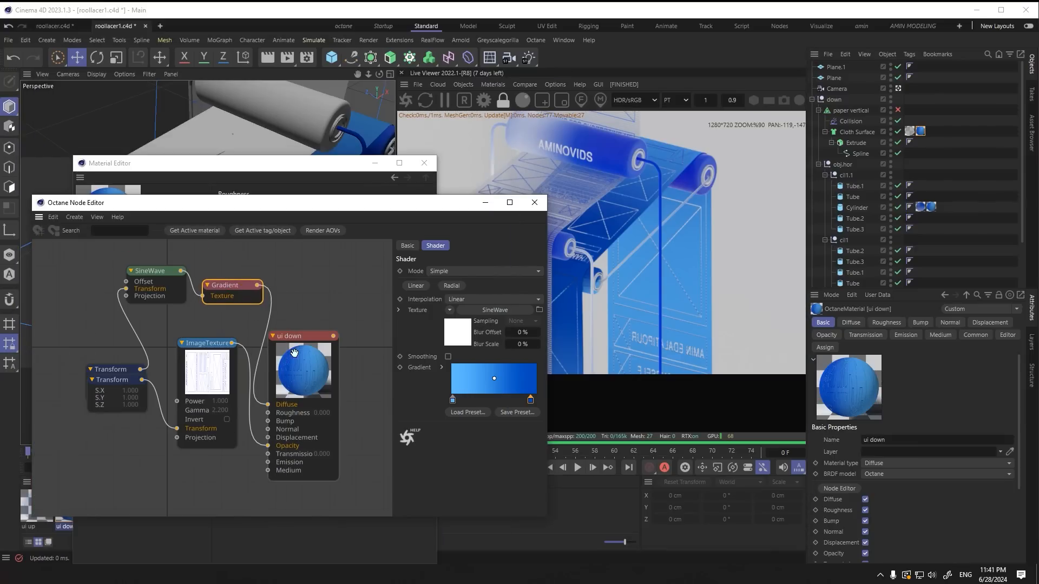
# Step: Rearrange the ui down graph's nodes and set the SineWave transform's Z rotation to 90
pyautogui.click(308, 349)
pyautogui.moveTo(233, 286); pyautogui.dragTo(233, 287)
pyautogui.moveTo(157, 274); pyautogui.dragTo(156, 285)
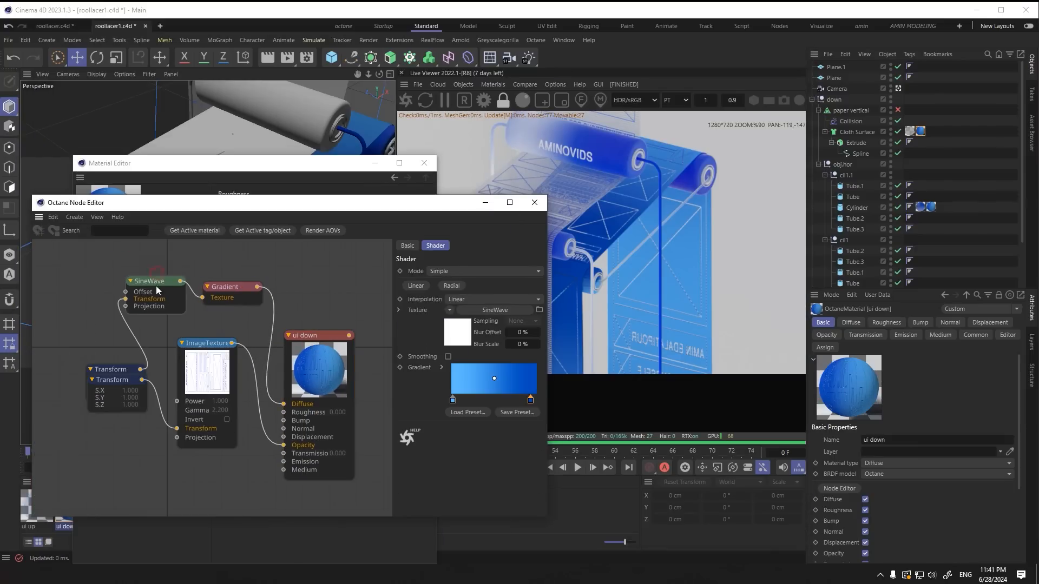
pyautogui.click(410, 283)
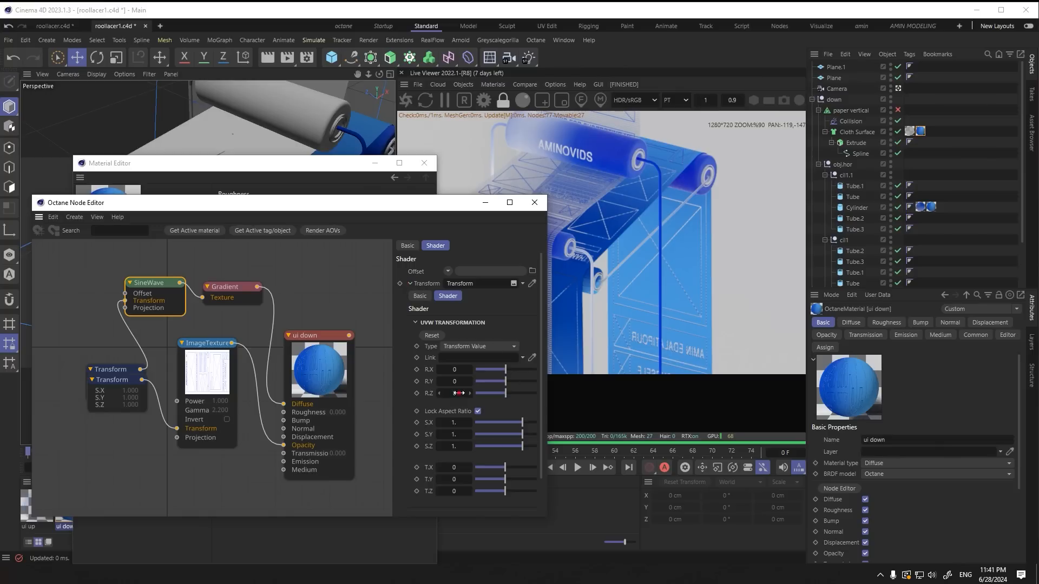
pyautogui.press('Return')
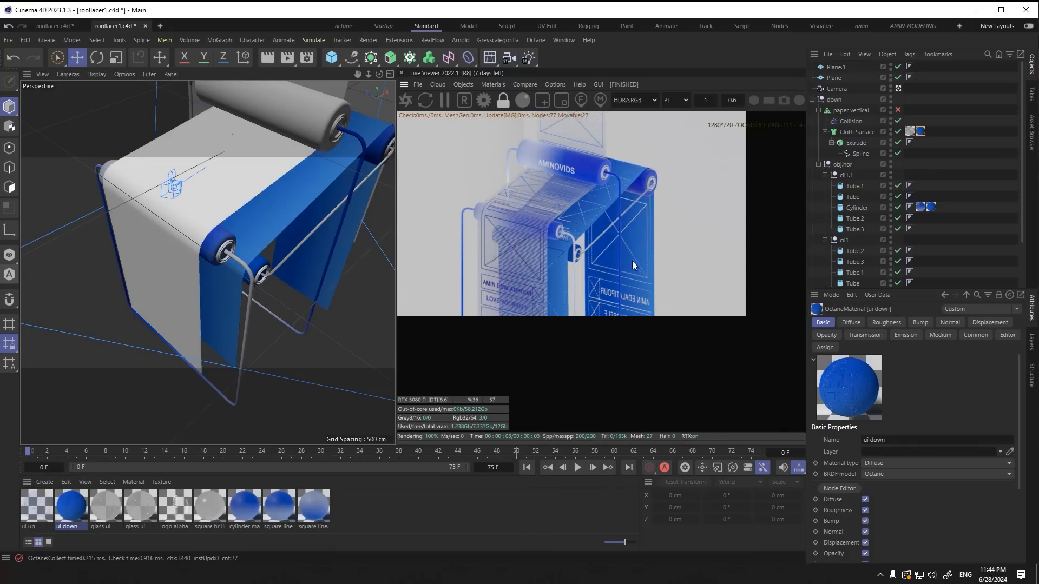
# Step: Examine the rollers and papers in the render and viewport with Gouraud Shading (Lines), and return to shading without lines
pyautogui.moveTo(631, 261); pyautogui.dragTo(632, 283, button='middle')
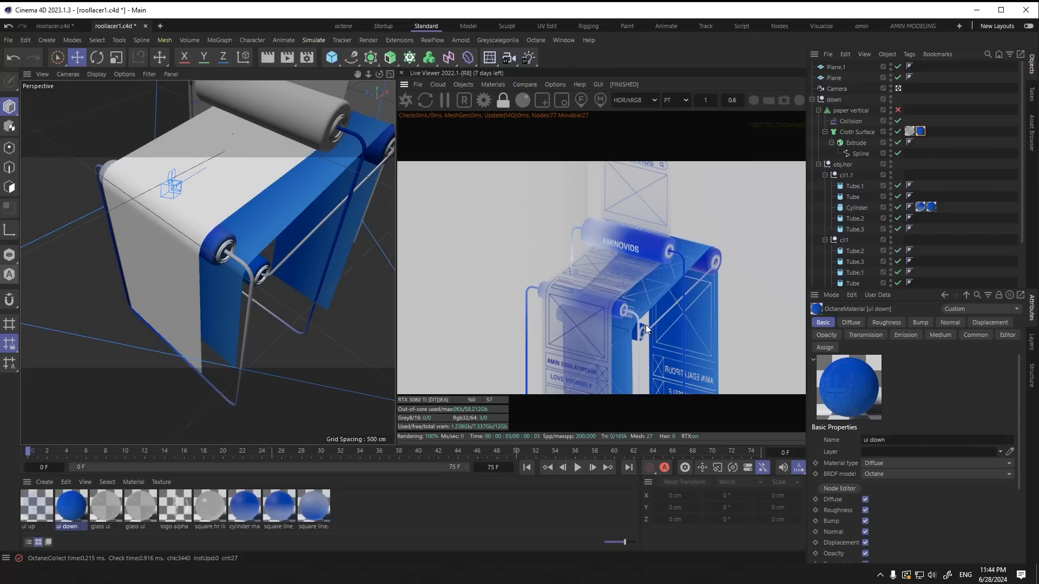
pyautogui.scroll(2, 258, 237)
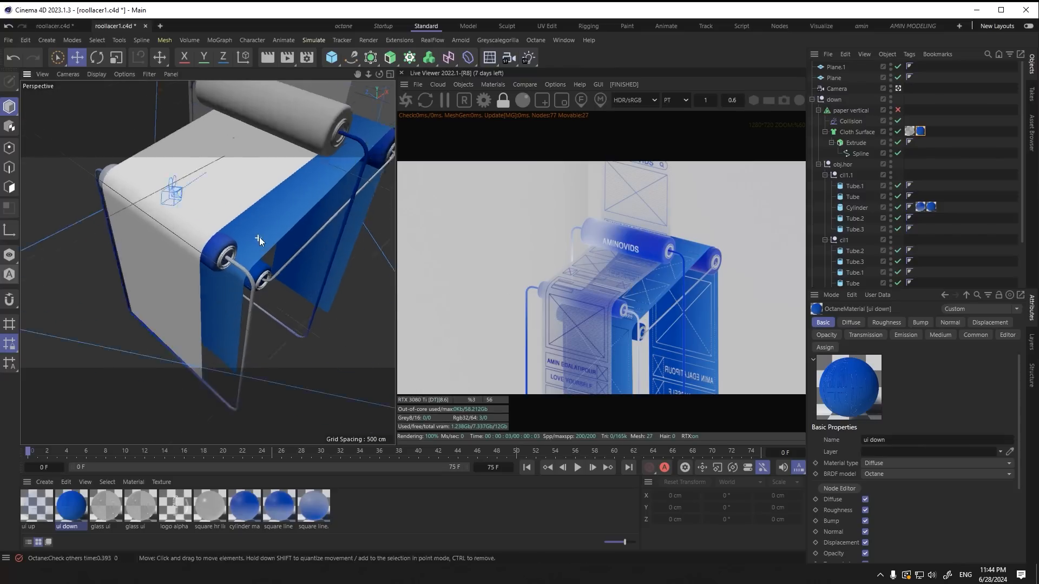
pyautogui.keyDown('alt'); pyautogui.moveTo(253, 234); pyautogui.dragTo(235, 320, button='middle'); pyautogui.keyUp('alt')
pyautogui.keyDown('alt'); pyautogui.moveTo(236, 320); pyautogui.dragTo(281, 265); pyautogui.keyUp('alt')
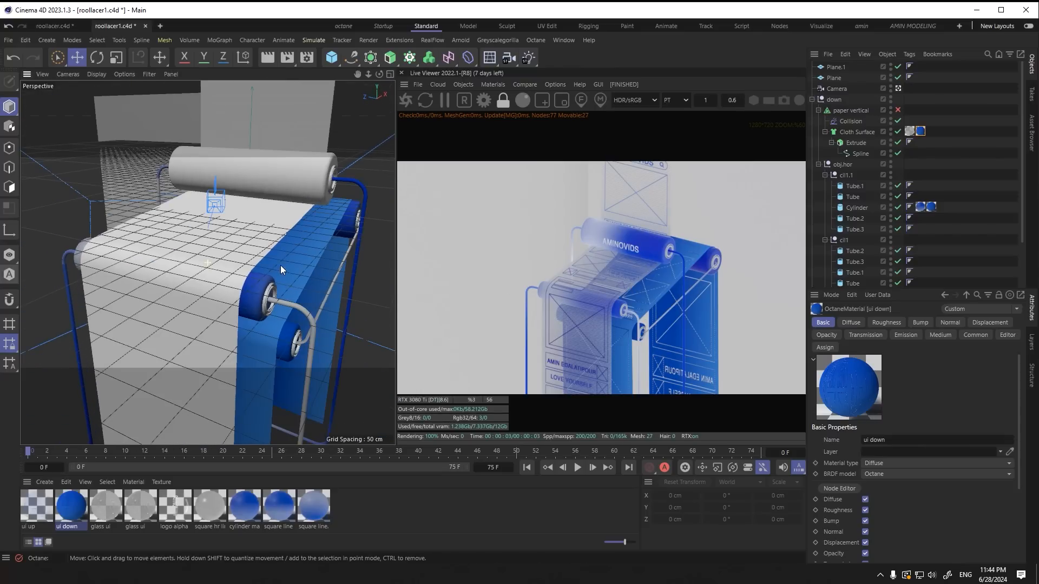
pyautogui.click(96, 74)
pyautogui.click(119, 123)
pyautogui.click(96, 74)
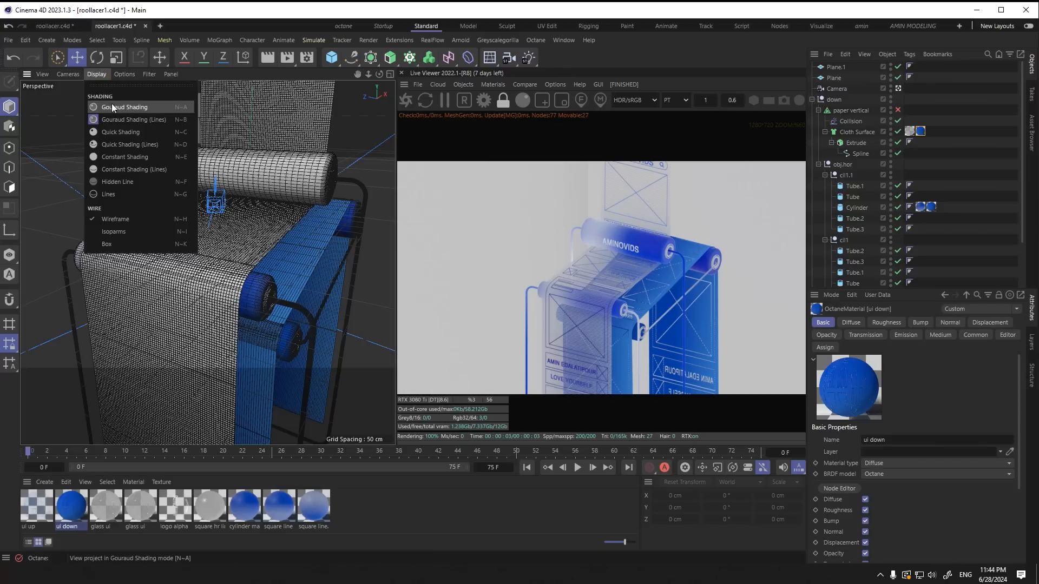
pyautogui.click(119, 132)
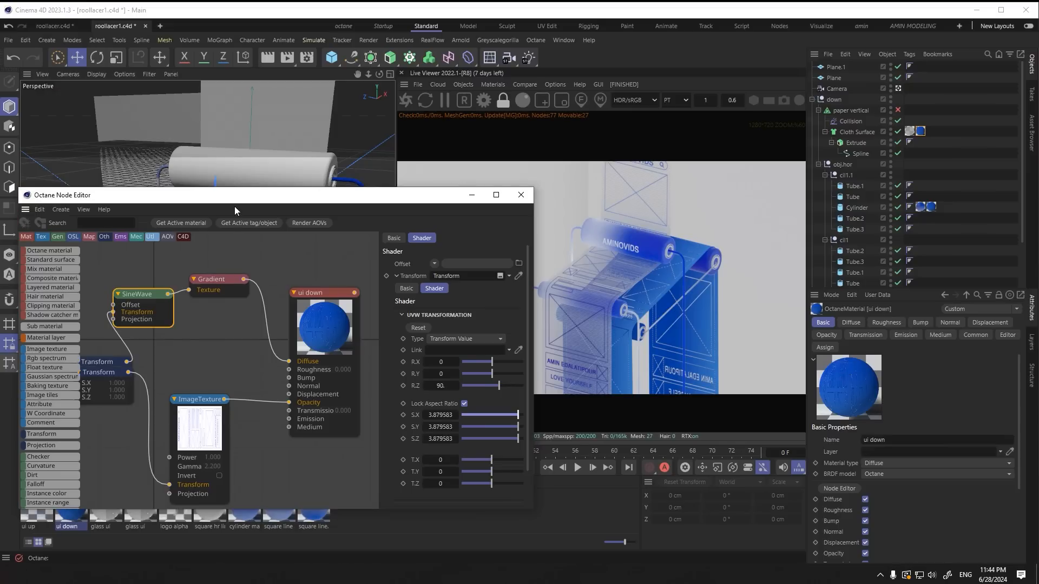
# Step: Shift the ui down image texture along X to about 0.59 in its own transform
pyautogui.moveTo(235, 200)
pyautogui.mouseDown()
pyautogui.moveTo(237, 153)
pyautogui.moveTo(239, 205)
pyautogui.mouseUp()
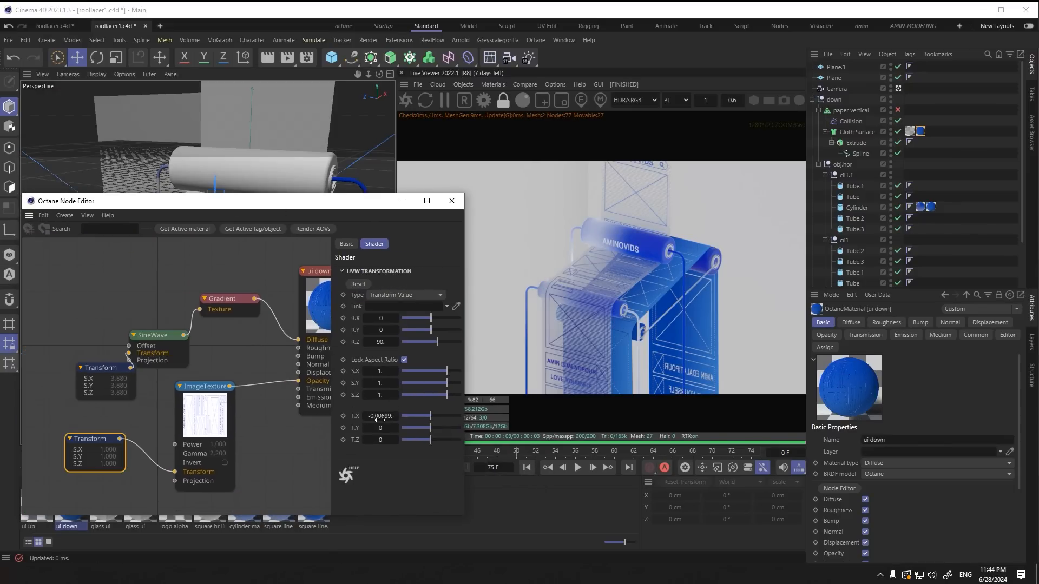
pyautogui.moveTo(380, 417); pyautogui.dragTo(372, 418)
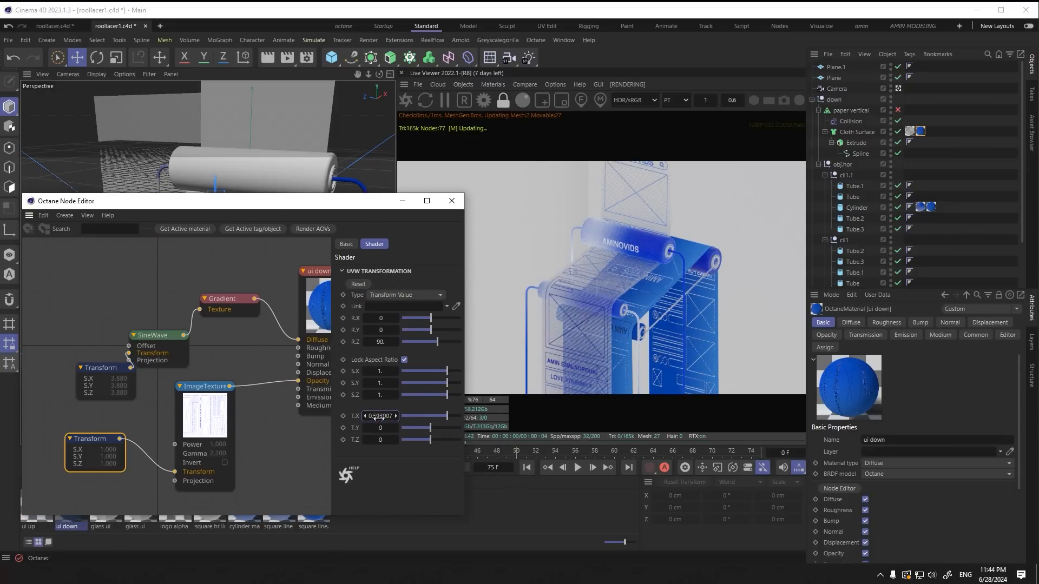
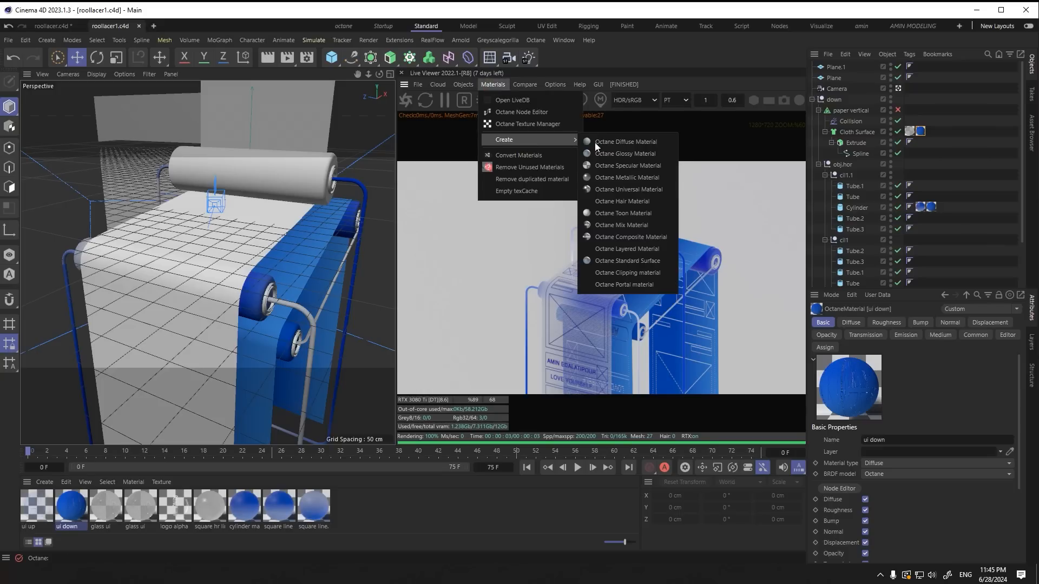
# Step: Create an Octane Diffuse material and assign it to both background planes
pyautogui.scroll(-5, 230, 239)
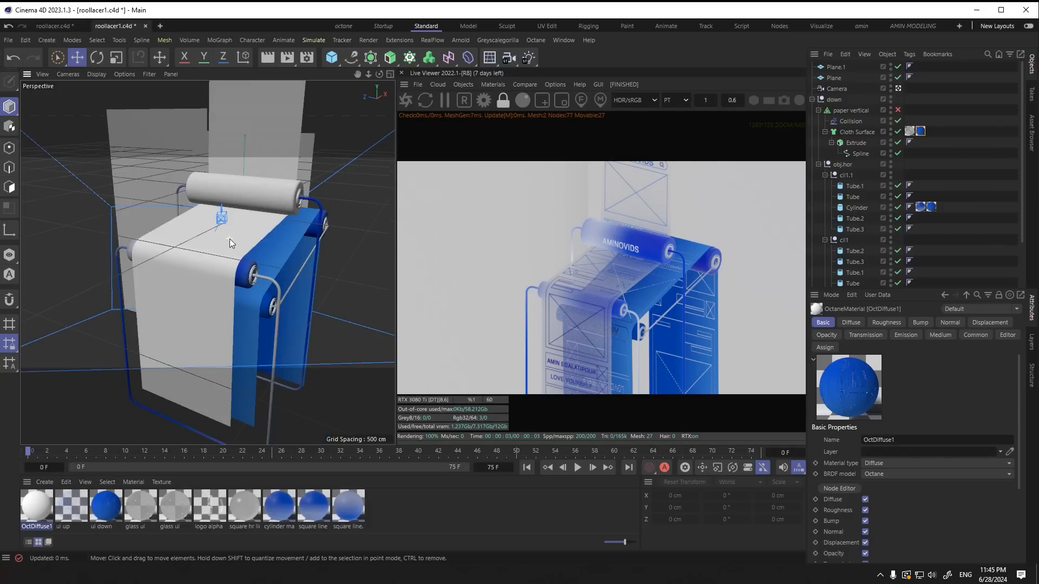
pyautogui.keyDown('alt'); pyautogui.moveTo(222, 218); pyautogui.dragTo(287, 224); pyautogui.keyUp('alt')
pyautogui.keyDown('alt'); pyautogui.moveTo(206, 262); pyautogui.dragTo(378, 308, button='middle'); pyautogui.keyUp('alt')
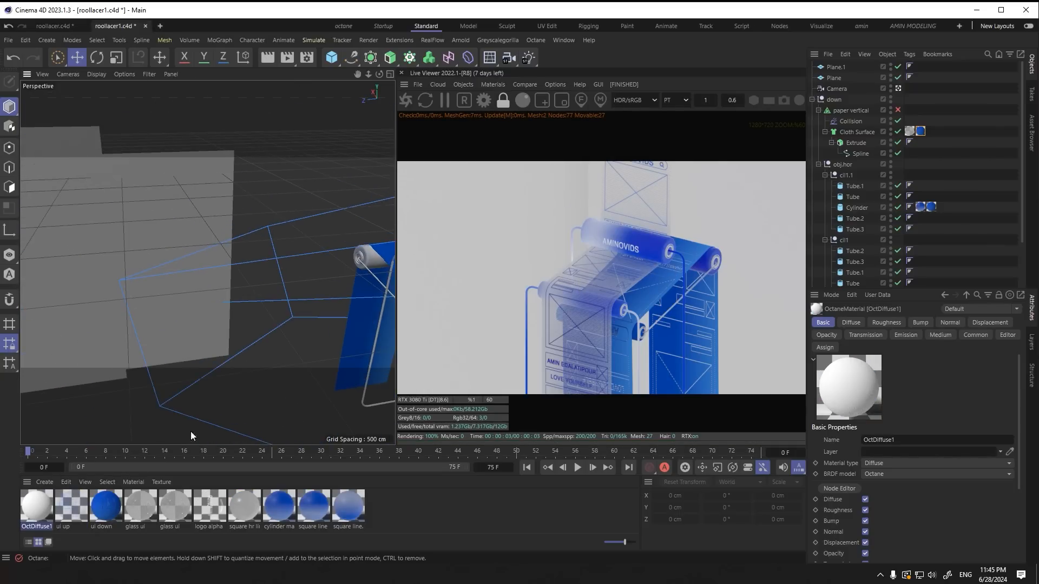
pyautogui.moveTo(37, 506); pyautogui.dragTo(161, 283)
pyautogui.keyDown('alt'); pyautogui.moveTo(142, 324); pyautogui.dragTo(84, 459); pyautogui.keyUp('alt')
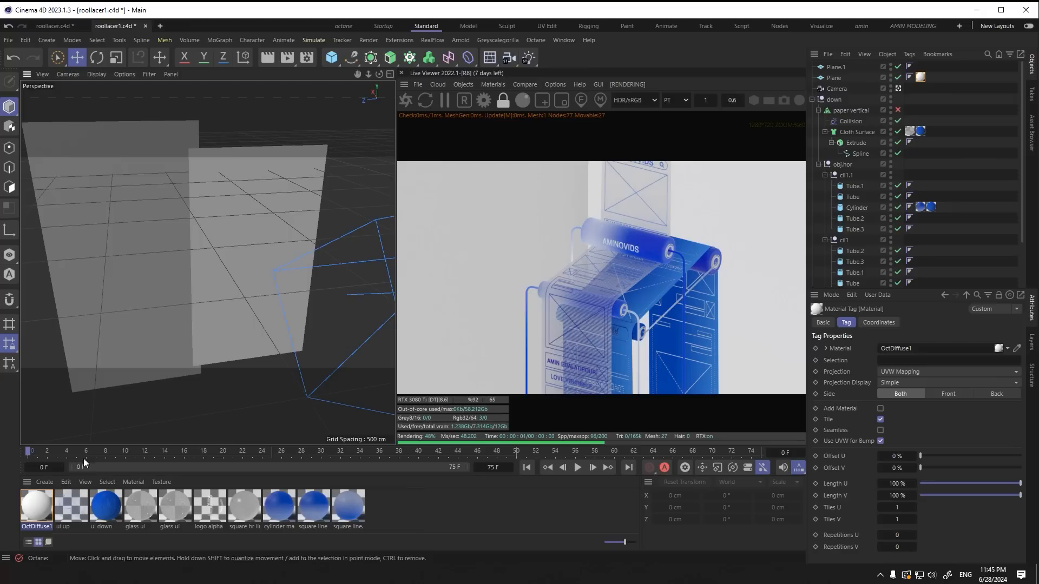
pyautogui.moveTo(35, 505); pyautogui.dragTo(118, 313)
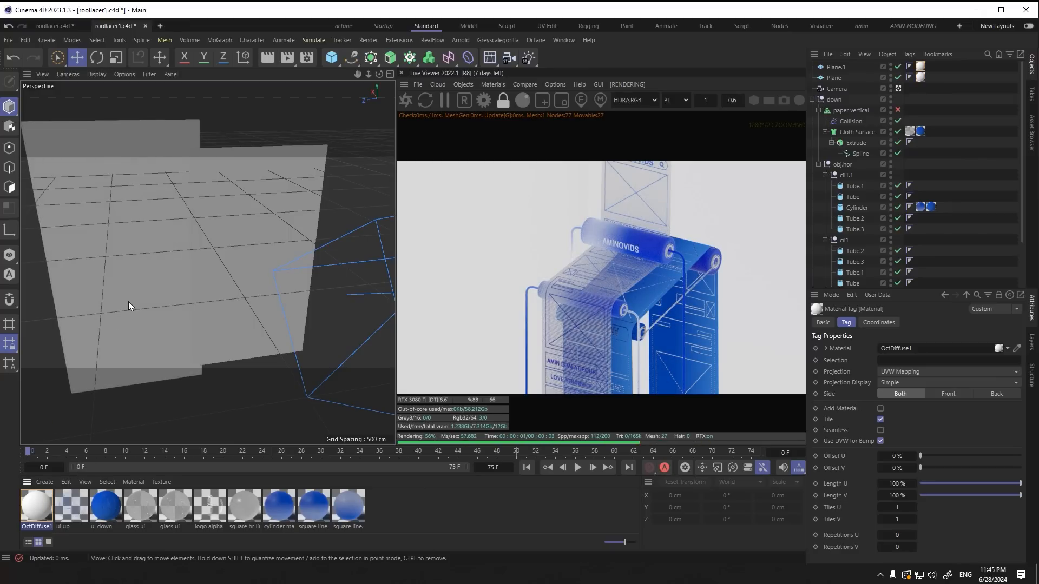
# Step: Add an Octane Arealight to the scene
pyautogui.click(492, 84)
pyautogui.moveTo(478, 135)
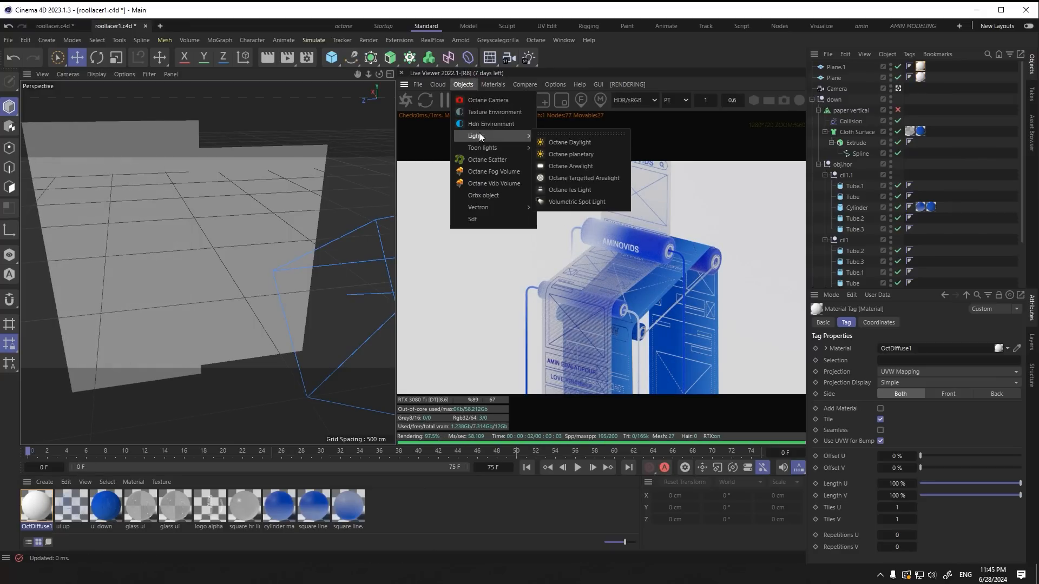
pyautogui.click(567, 166)
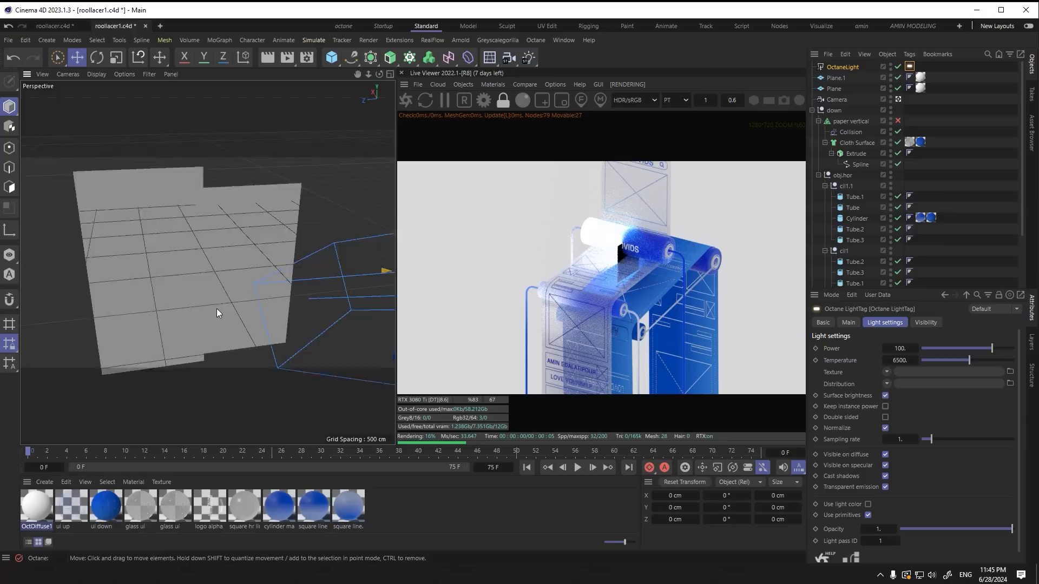
# Step: Place the area light between the background planes and the rollers, rotated -90° in heading
pyautogui.keyDown('alt'); pyautogui.moveTo(216, 309); pyautogui.dragTo(272, 313); pyautogui.keyUp('alt')
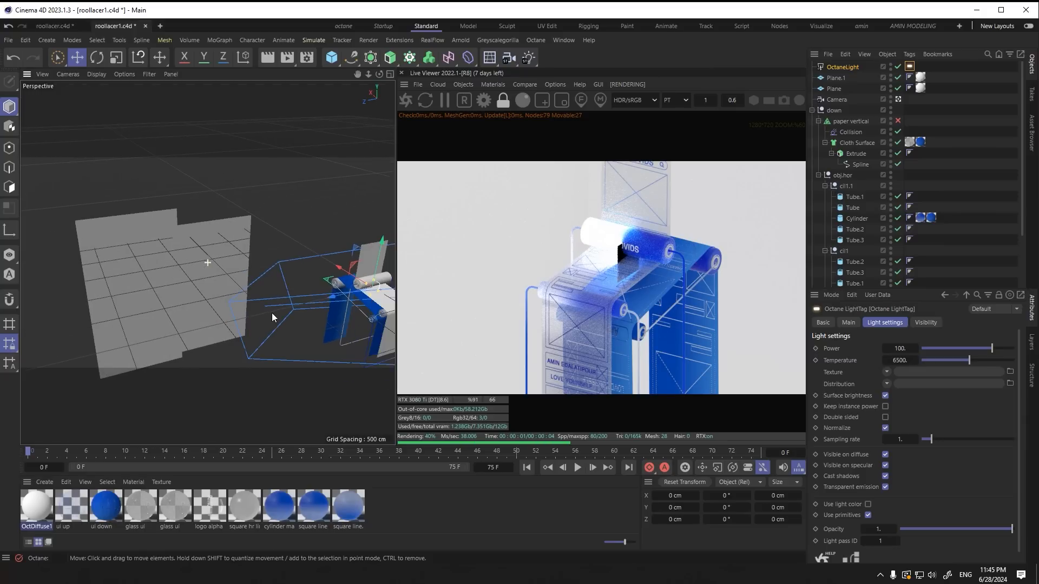
pyautogui.moveTo(353, 276); pyautogui.dragTo(117, 287)
pyautogui.press('r')
pyautogui.press('e')
pyautogui.moveTo(228, 239); pyautogui.dragTo(227, 298)
pyautogui.keyDown('alt'); pyautogui.moveTo(227, 299); pyautogui.dragTo(307, 237); pyautogui.keyUp('alt')
pyautogui.keyDown('alt'); pyautogui.moveTo(303, 243); pyautogui.dragTo(222, 314); pyautogui.keyUp('alt')
pyautogui.moveTo(241, 250); pyautogui.dragTo(278, 274)
# Step: Set the area light's opacity to 0 and load a Greyscalegorilla window-pattern image as its distribution
pyautogui.click(909, 66)
pyautogui.moveTo(1013, 530); pyautogui.dragTo(893, 529)
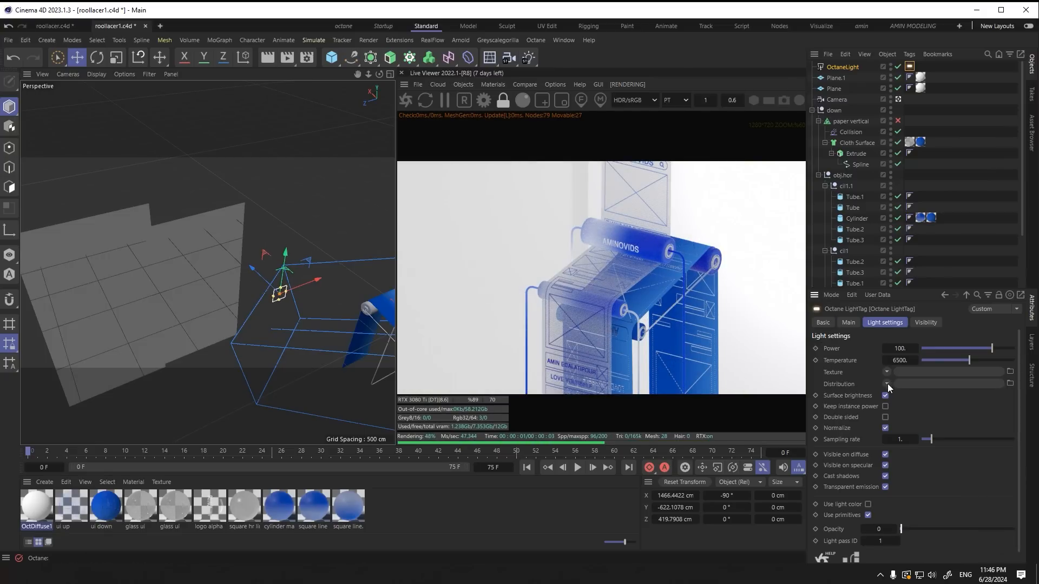
pyautogui.click(887, 383)
pyautogui.moveTo(920, 310)
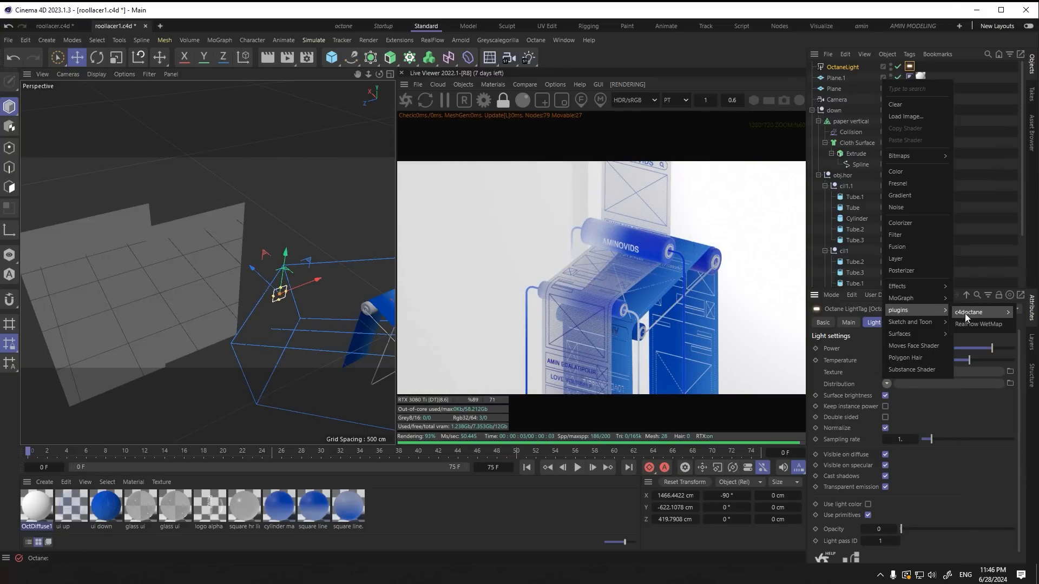
pyautogui.moveTo(967, 313)
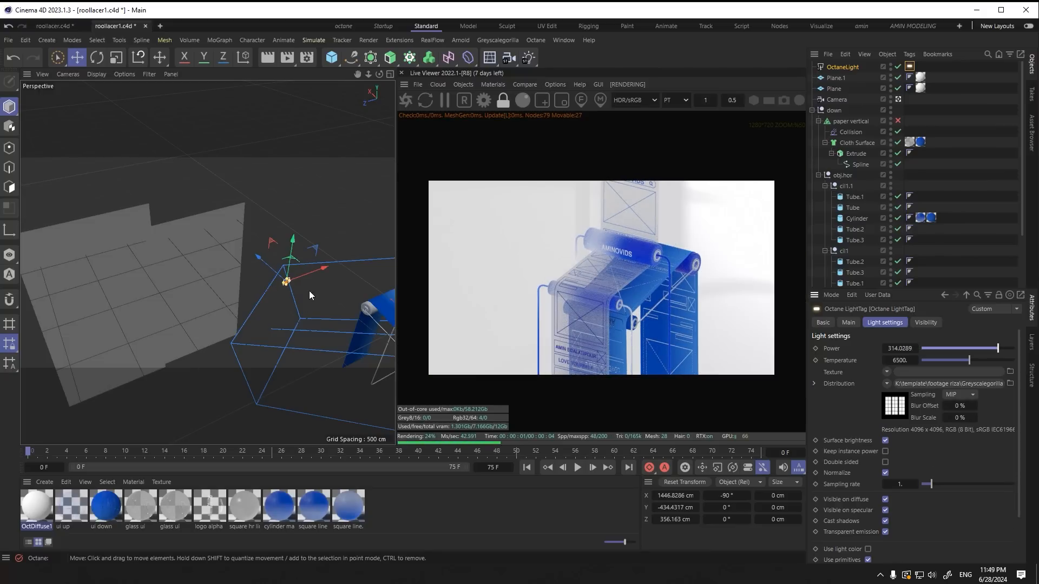
# Step: Move the area light to about X 1548, Y -1236, Z 1383 cm and set its power to about 144
pyautogui.moveTo(324, 270); pyautogui.dragTo(233, 331)
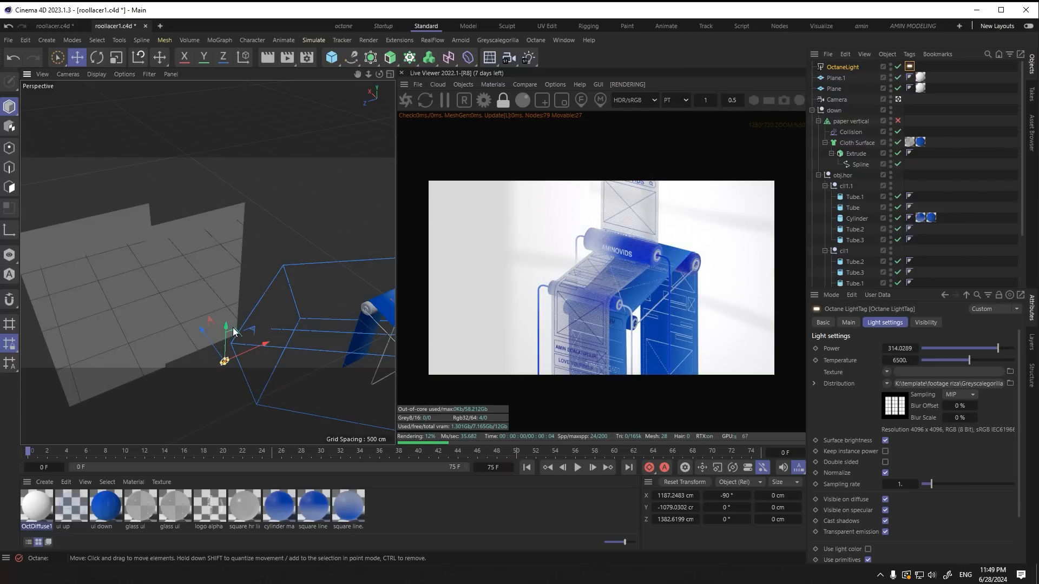
pyautogui.moveTo(218, 319); pyautogui.dragTo(193, 326)
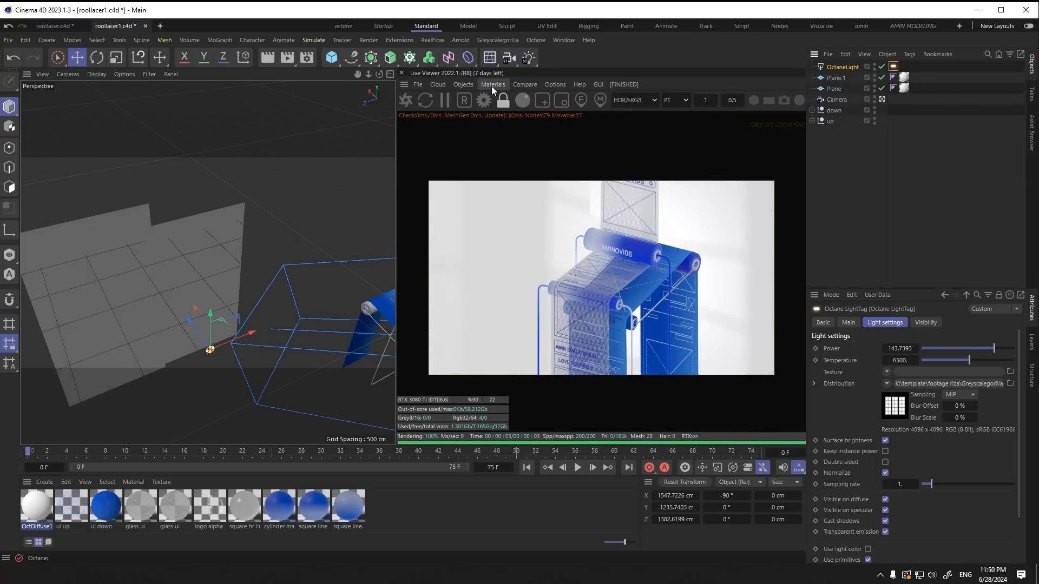
# Step: Add an HDRI environment with a Greyscalegorilla light-panel texture and rotate it to a RotX of about -0.24
pyautogui.click(492, 86)
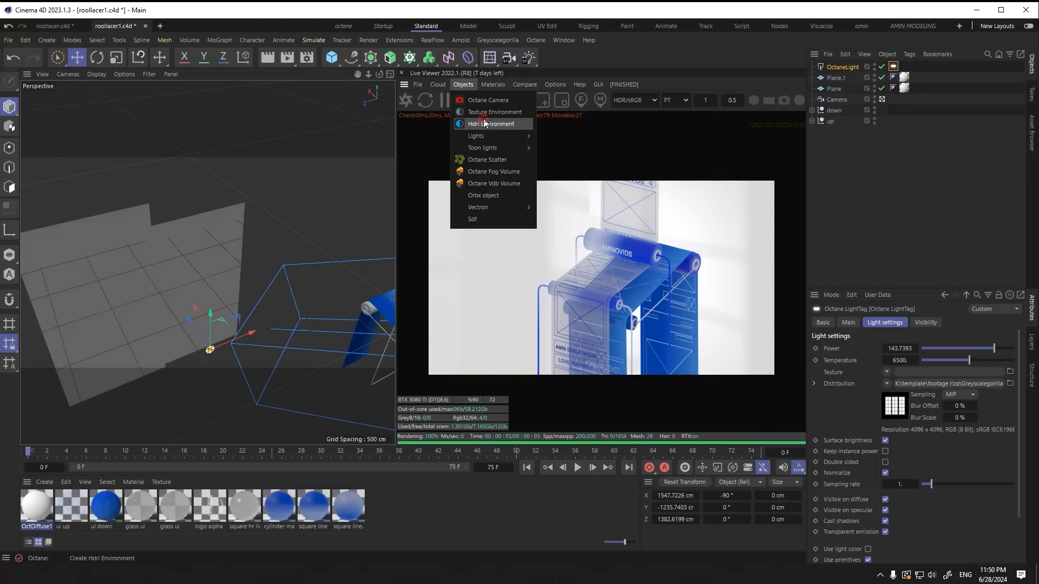
pyautogui.click(486, 122)
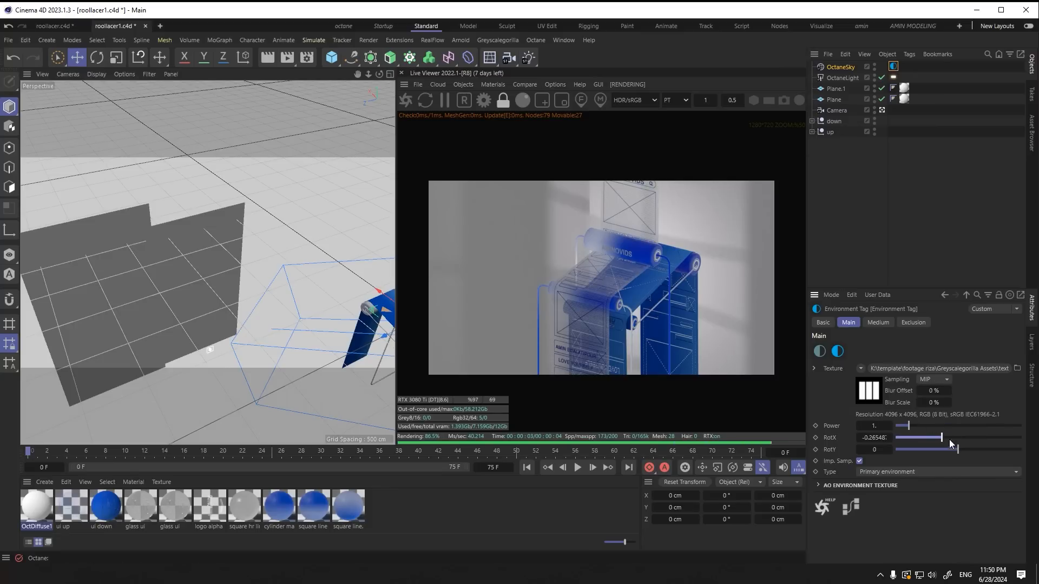
pyautogui.moveTo(951, 444); pyautogui.dragTo(945, 445)
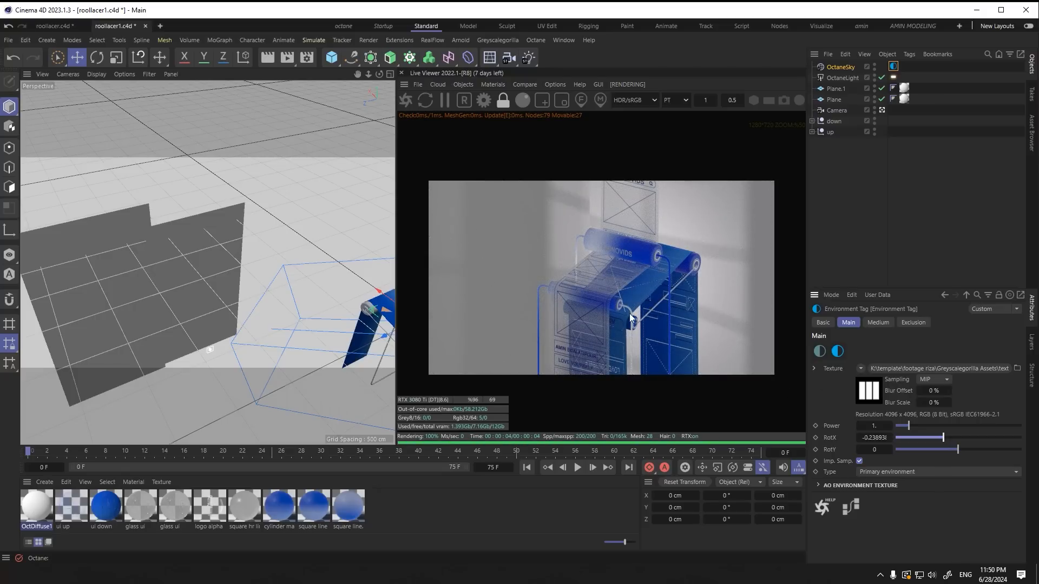
# Step: Adjust the HDRI environment's power to about 0.93 and check the brightness of the rollers in the render
pyautogui.moveTo(892, 427); pyautogui.dragTo(941, 436)
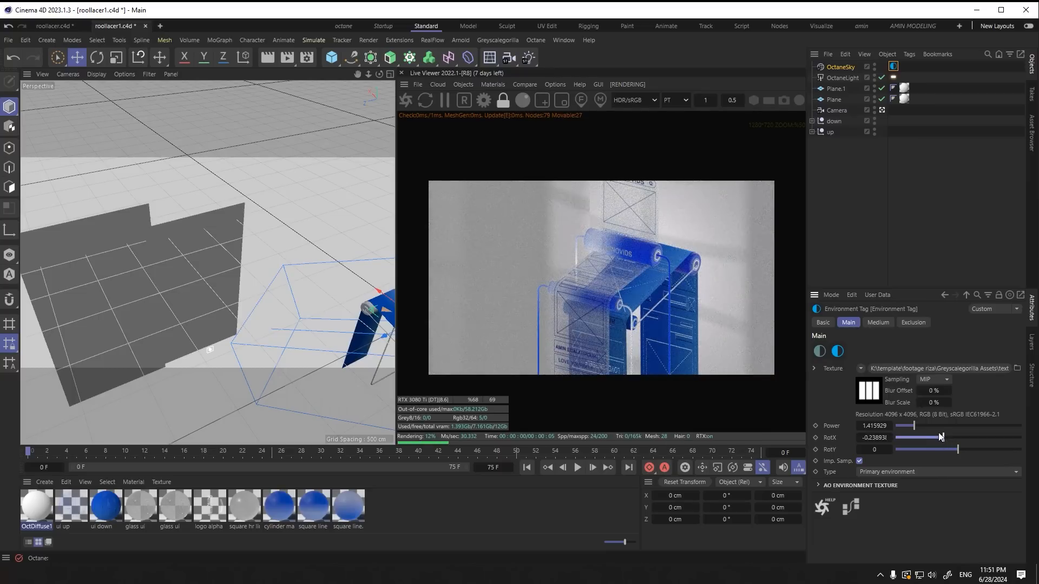
pyautogui.scroll(4, 655, 288)
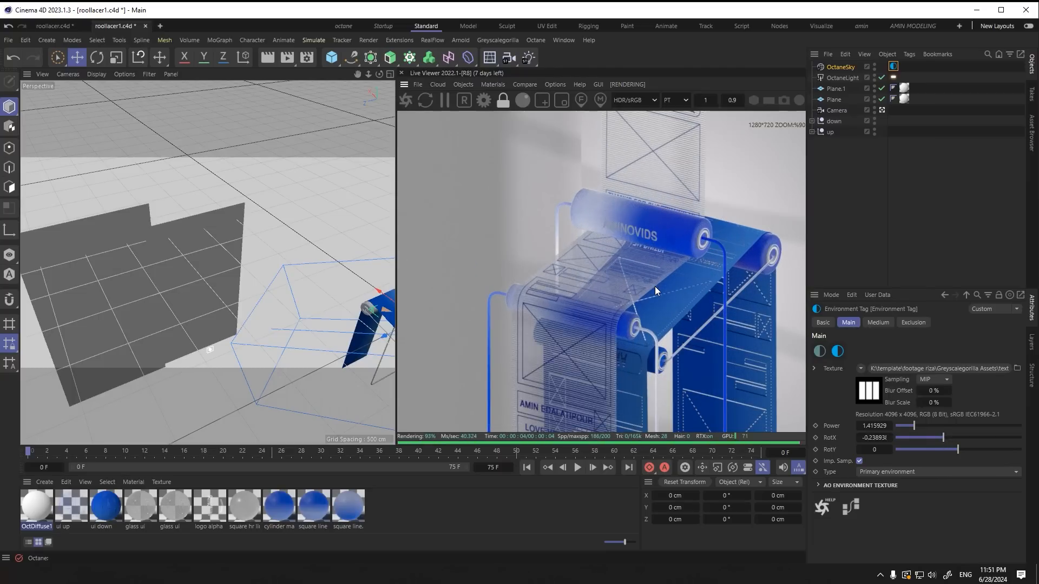
pyautogui.scroll(-4, 655, 288)
pyautogui.scroll(4, 679, 267)
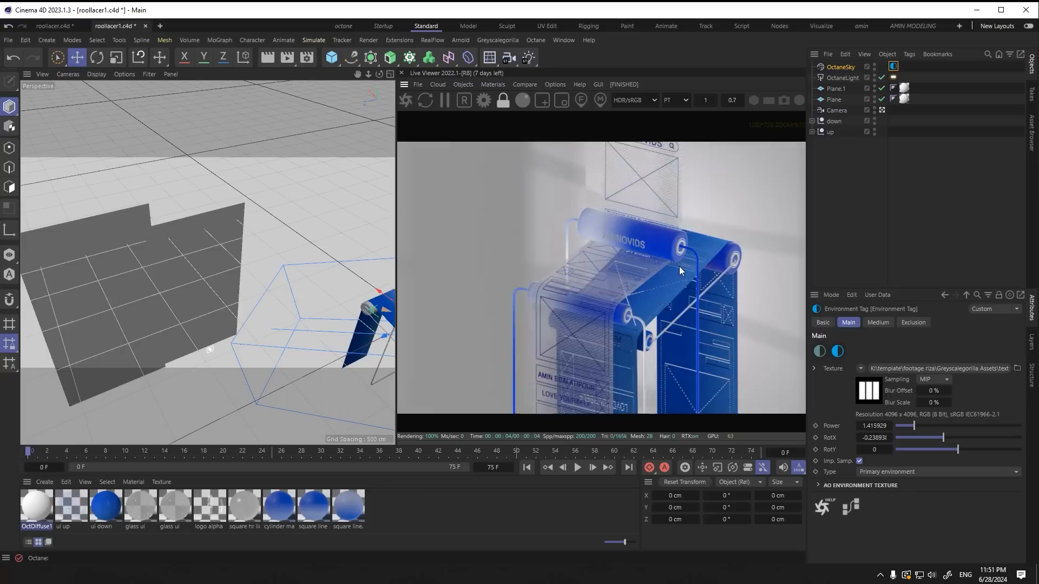
pyautogui.scroll(-4, 670, 267)
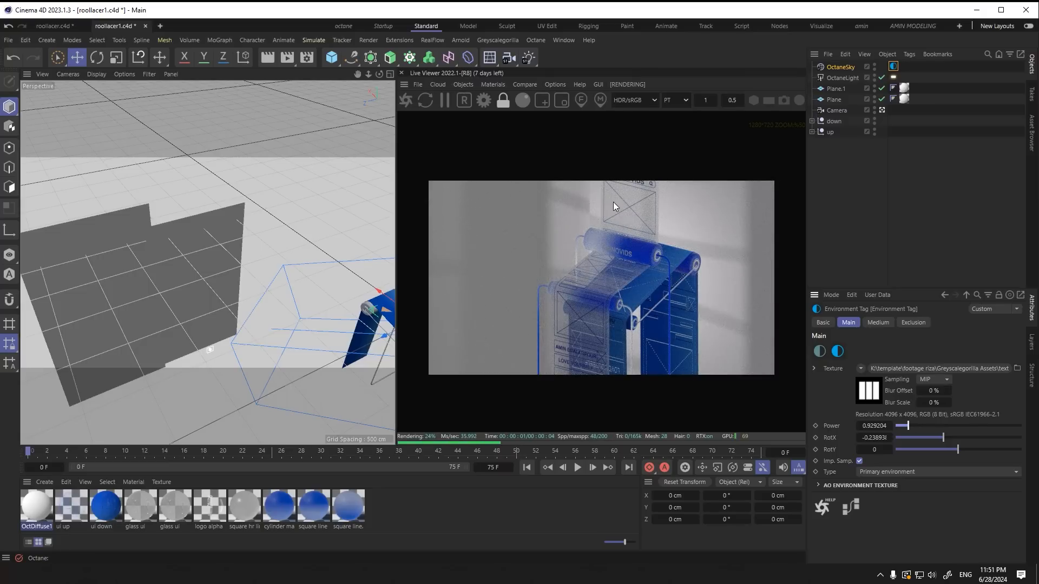
pyautogui.scroll(3, 612, 202)
pyautogui.scroll(-2, 676, 233)
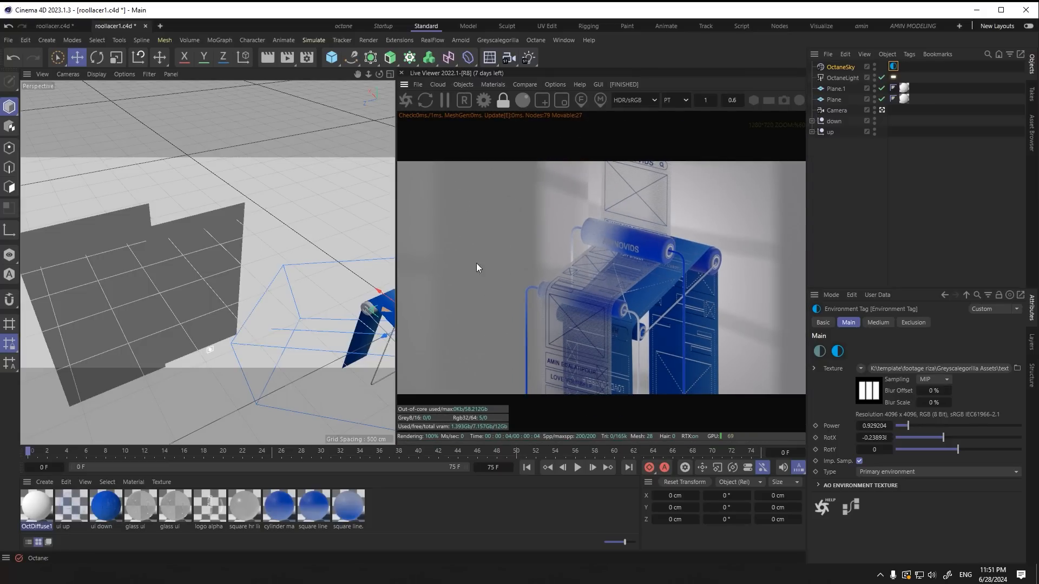
# Step: Add a second Octane area light and move it beside the rollers, to about Z -685 cm
pyautogui.click(179, 290)
pyautogui.click(225, 341)
pyautogui.scroll(-4, 223, 345)
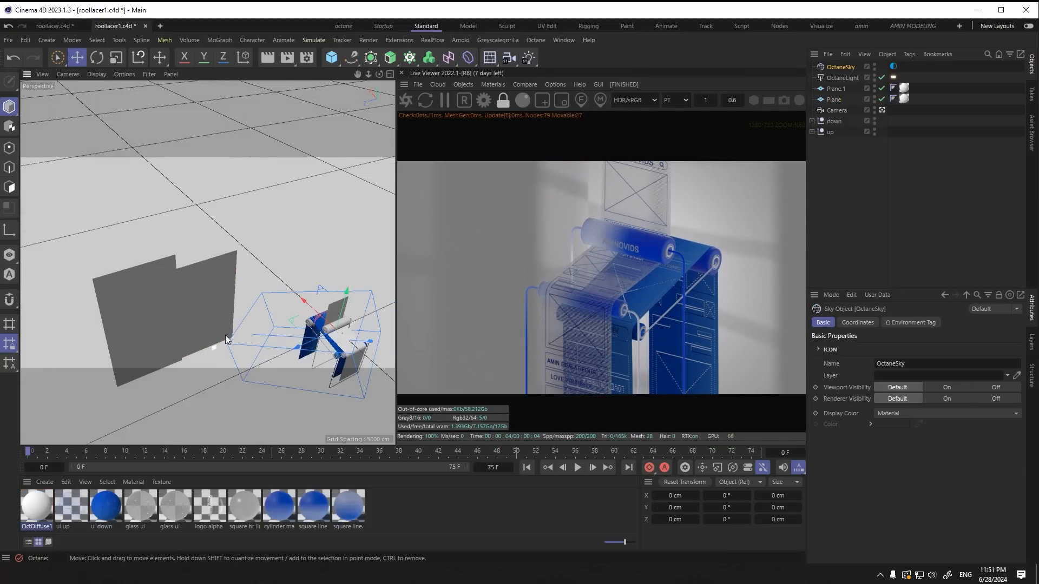
pyautogui.keyDown('alt'); pyautogui.moveTo(227, 336); pyautogui.dragTo(252, 306); pyautogui.keyUp('alt')
pyautogui.click(472, 84)
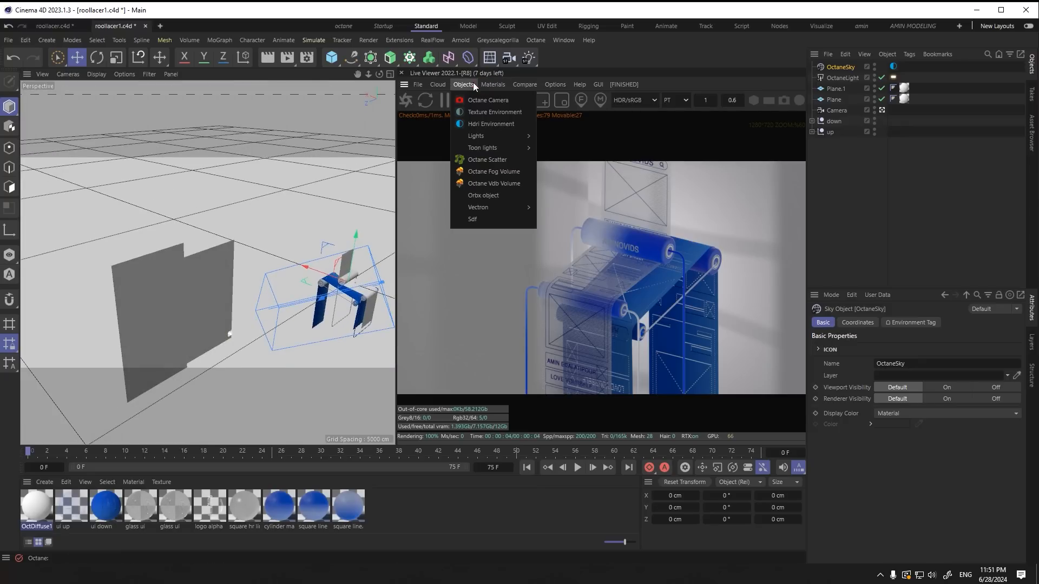
pyautogui.moveTo(518, 138)
pyautogui.click(575, 170)
pyautogui.scroll(-5, 219, 313)
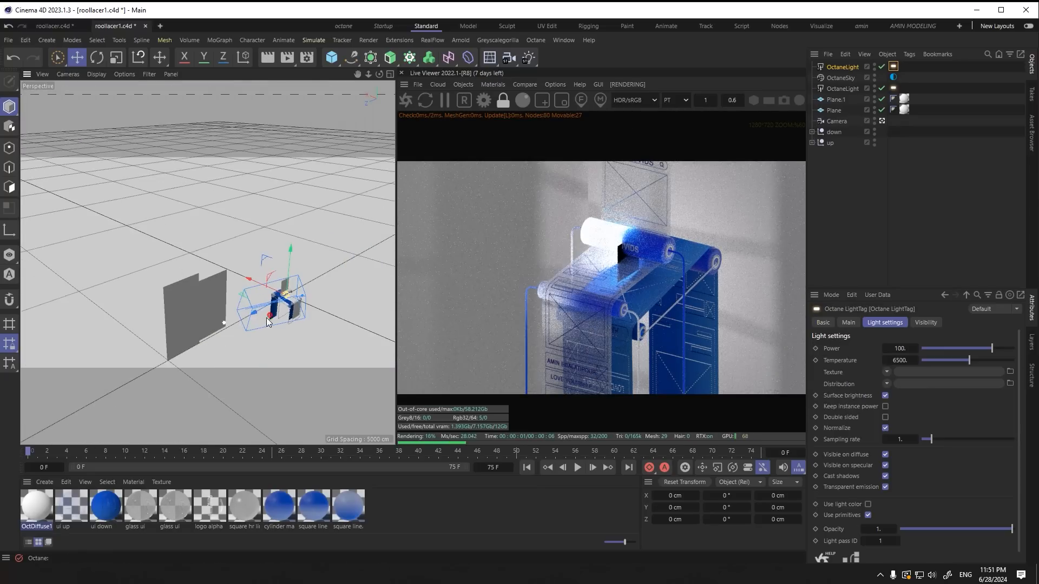
pyautogui.keyDown('alt'); pyautogui.moveTo(220, 312); pyautogui.dragTo(283, 313); pyautogui.keyUp('alt')
pyautogui.scroll(2, 284, 301)
pyautogui.scroll(4, 283, 303)
pyautogui.scroll(5, 283, 313)
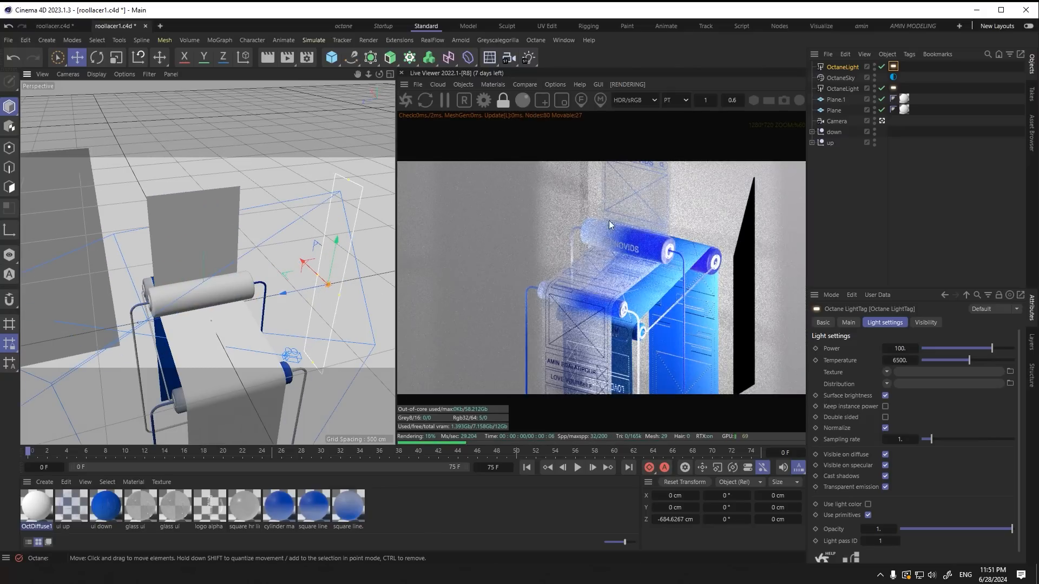
# Step: Set the new area light's opacity to 0 and move it farther out, to about Y -316, Z -1572 cm
pyautogui.moveTo(997, 528); pyautogui.dragTo(878, 536)
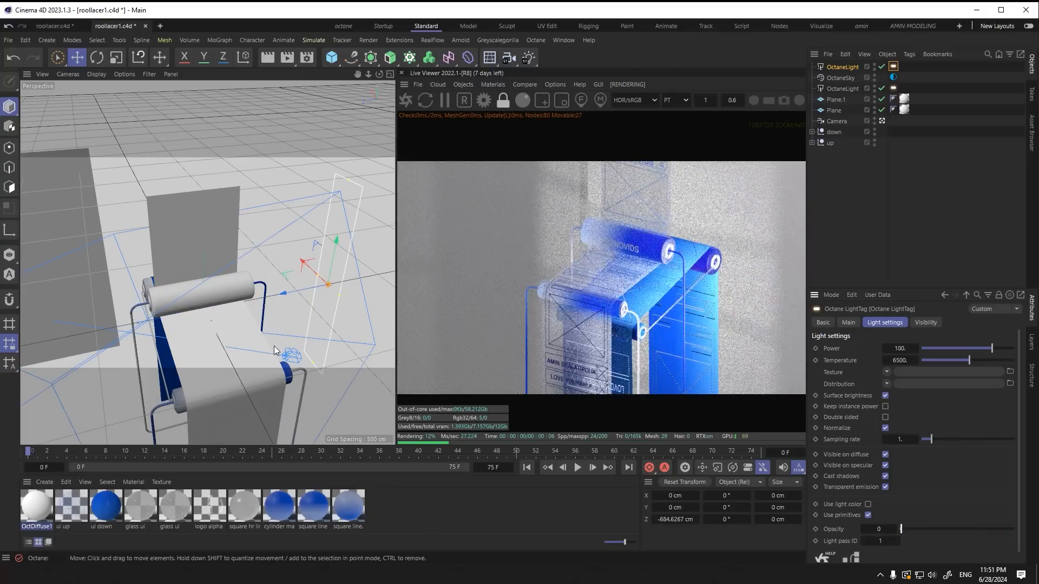
pyautogui.moveTo(292, 291); pyautogui.dragTo(355, 279)
pyautogui.scroll(-6, 269, 303)
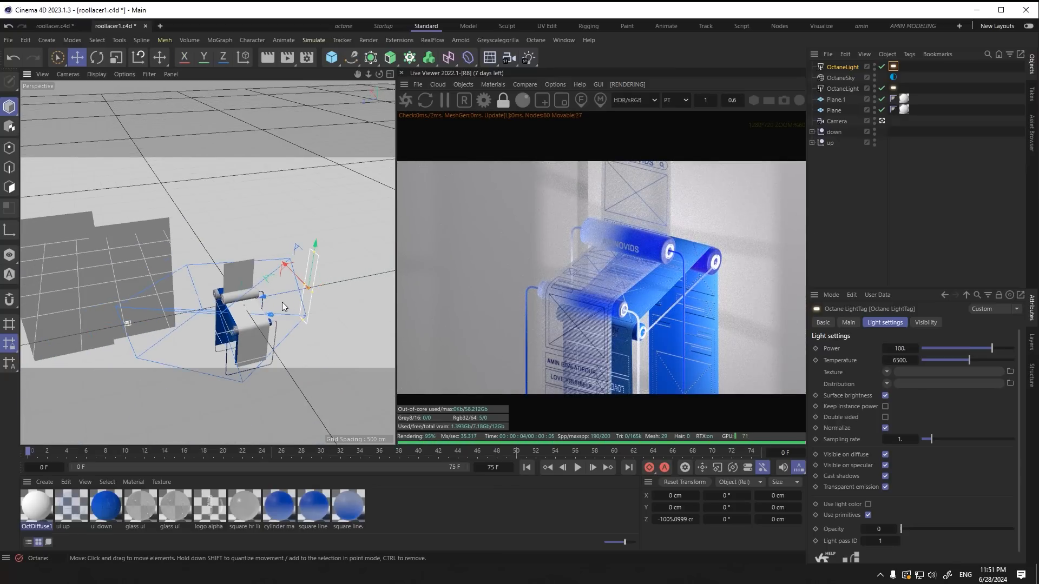
pyautogui.moveTo(276, 299); pyautogui.dragTo(331, 313)
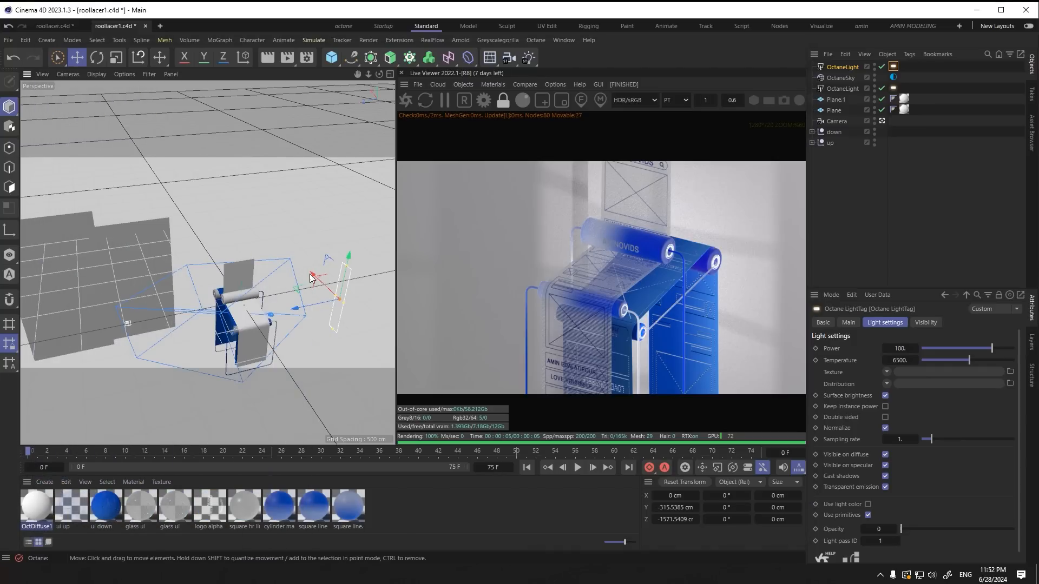
pyautogui.scroll(3, 310, 277)
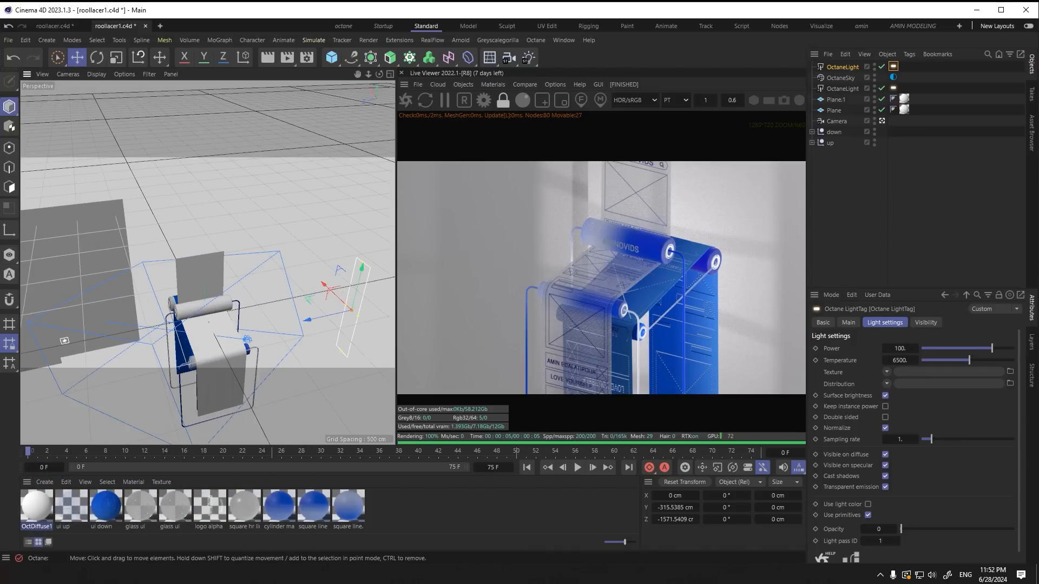
pyautogui.hotkey('alt', 'Tab')
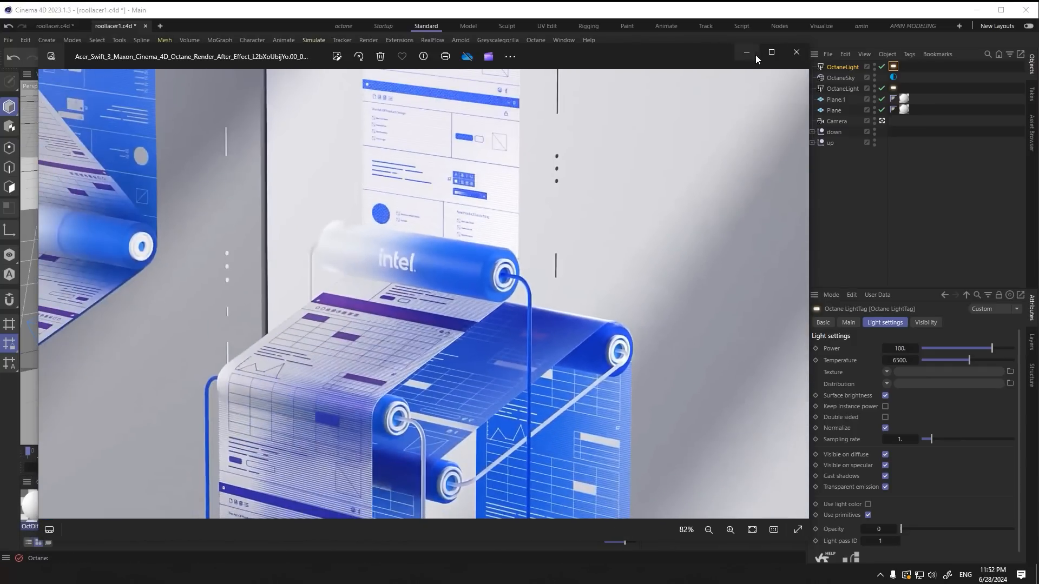
pyautogui.click(753, 54)
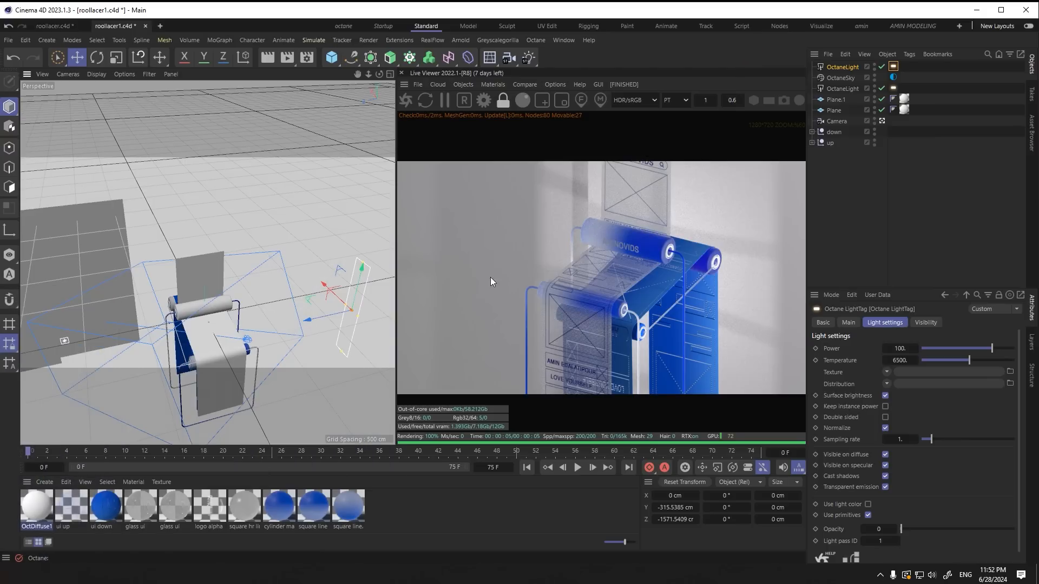
# Step: Duplicate the side light to about X 681, Z -506 cm and rotate the copy 90° in heading and 90° in bank
pyautogui.keyDown('ctrl'); pyautogui.moveTo(339, 292); pyautogui.dragTo(206, 273); pyautogui.keyUp('ctrl')
pyautogui.keyDown('alt'); pyautogui.moveTo(147, 197); pyautogui.dragTo(152, 329); pyautogui.keyUp('alt')
pyautogui.press('r')
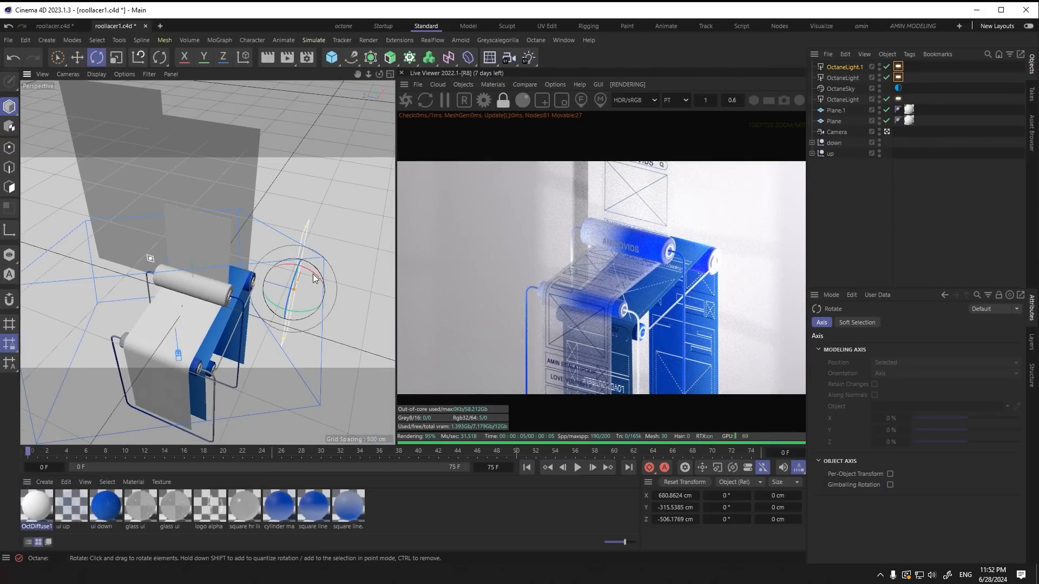
pyautogui.moveTo(314, 279); pyautogui.dragTo(339, 174)
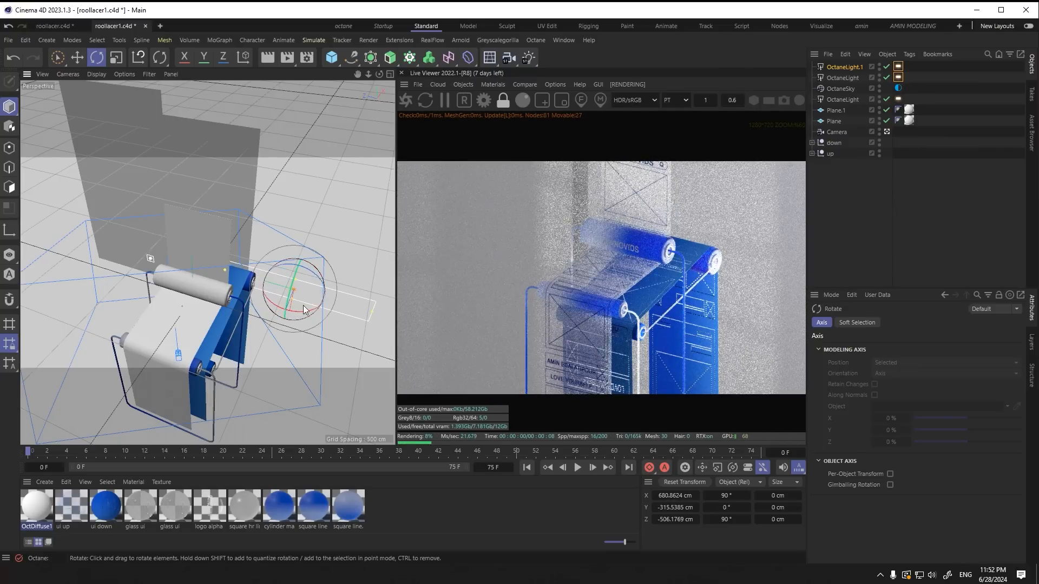
# Step: Shrink the duplicated light to a narrow strip and place it over the rear blue roller, at about X 520, Y -89, Z 147 cm
pyautogui.keyDown('alt'); pyautogui.moveTo(304, 310); pyautogui.dragTo(248, 257); pyautogui.keyUp('alt')
pyautogui.press('e')
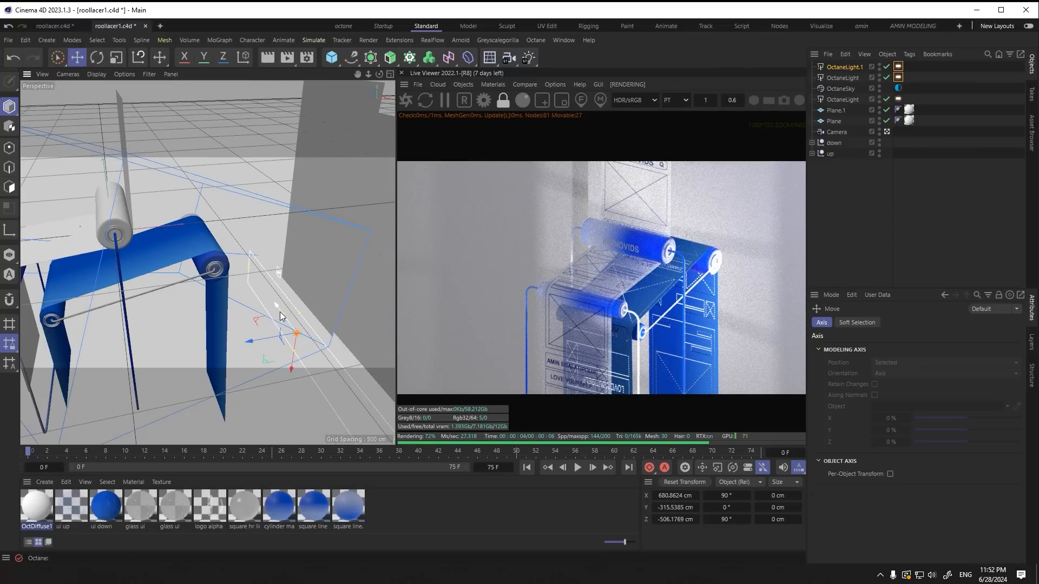
pyautogui.moveTo(281, 316); pyautogui.dragTo(83, 279)
pyautogui.moveTo(363, 334); pyautogui.dragTo(367, 284)
pyautogui.click(900, 100)
pyautogui.moveTo(250, 263); pyautogui.dragTo(248, 288)
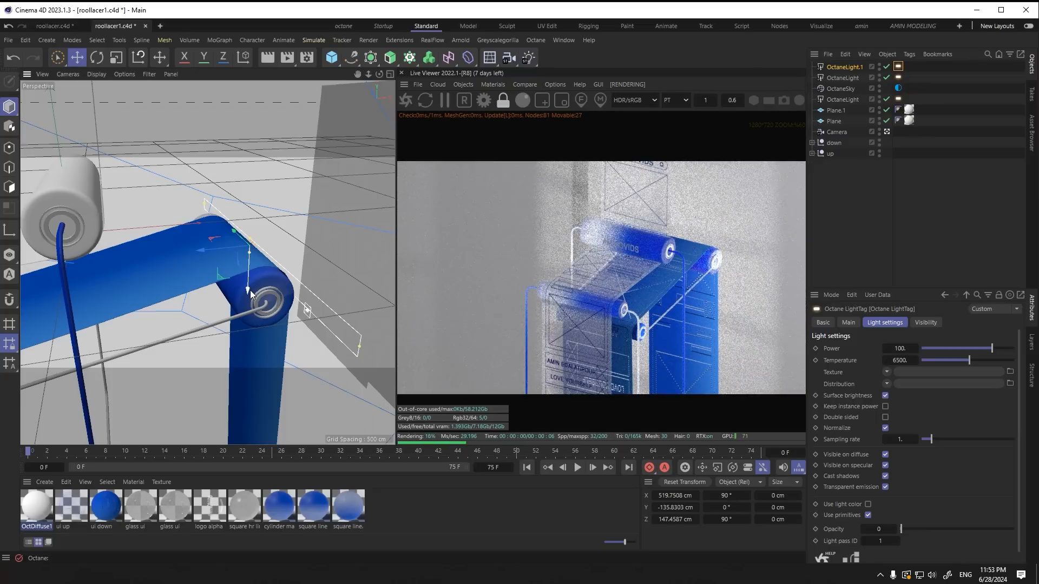
pyautogui.moveTo(360, 347); pyautogui.dragTo(249, 273)
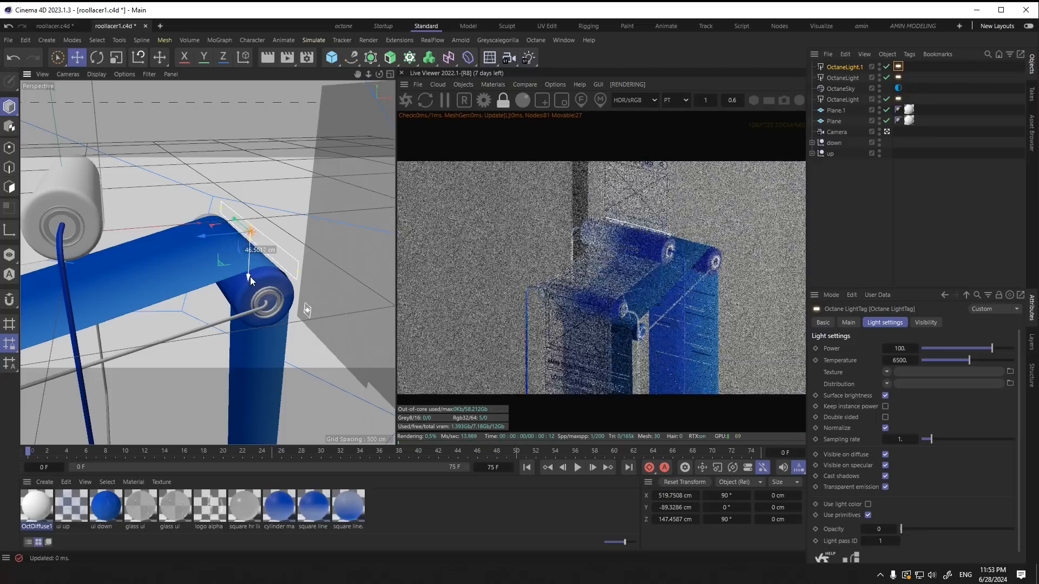
# Step: Tilt the strip light to a pitch of about -57° and inspect the rear roller in the render
pyautogui.click(97, 57)
pyautogui.moveTo(239, 210); pyautogui.dragTo(223, 239)
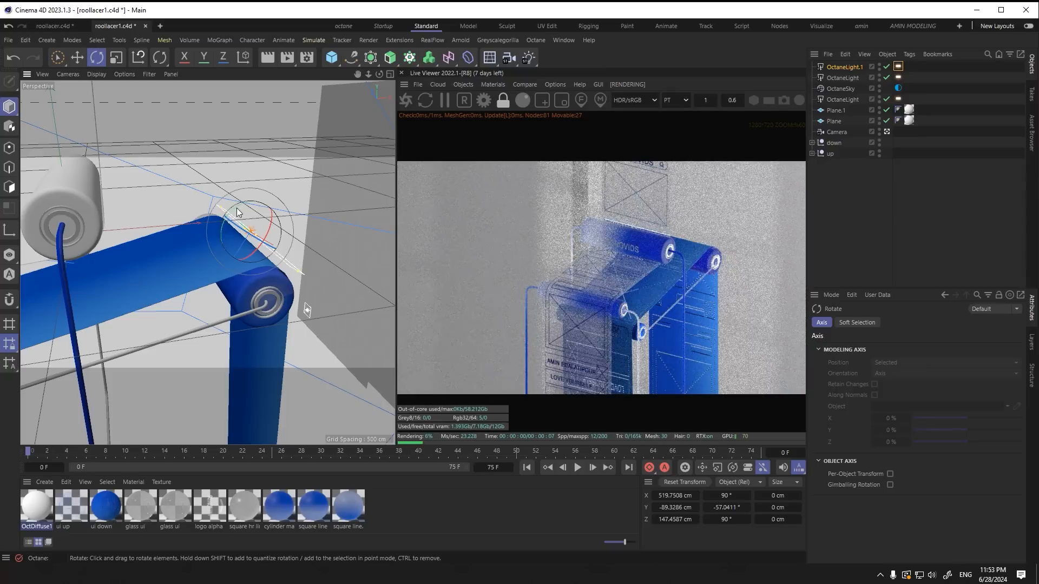
pyautogui.scroll(2, 304, 306)
pyautogui.scroll(7, 719, 232)
pyautogui.moveTo(719, 232); pyautogui.dragTo(651, 271, button='middle')
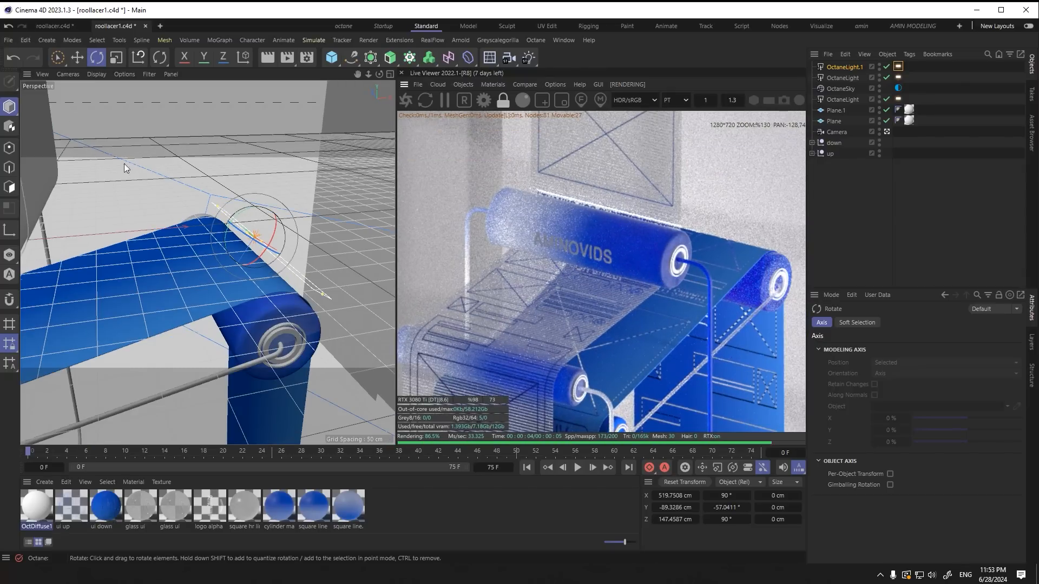
# Step: Raise the strip light to about X 442, Y 30 cm and tilt it to a pitch of about -69°
pyautogui.click(77, 57)
pyautogui.moveTo(228, 278); pyautogui.dragTo(242, 254)
pyautogui.moveTo(302, 242); pyautogui.dragTo(263, 215)
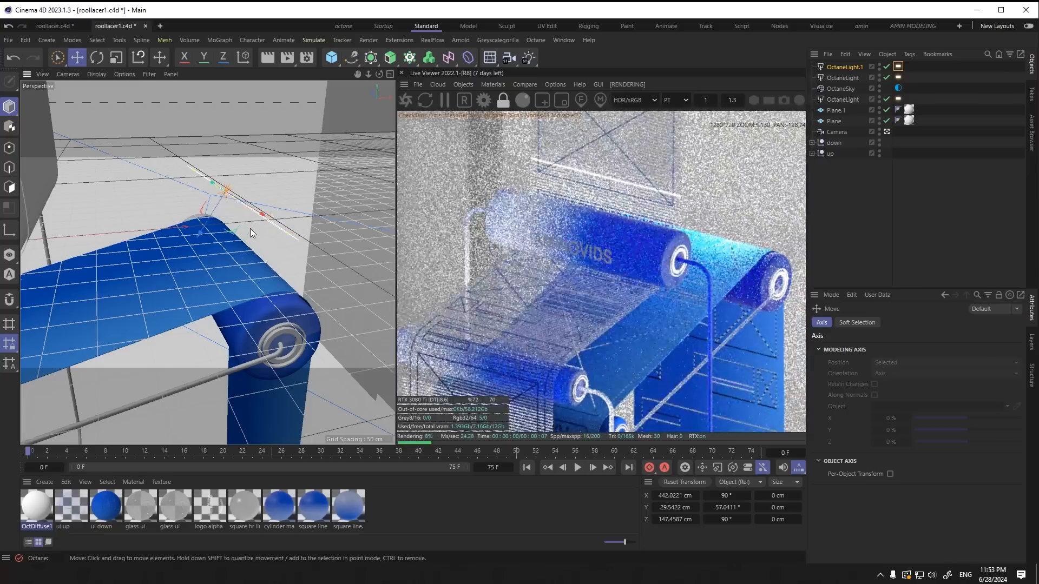
pyautogui.click(97, 57)
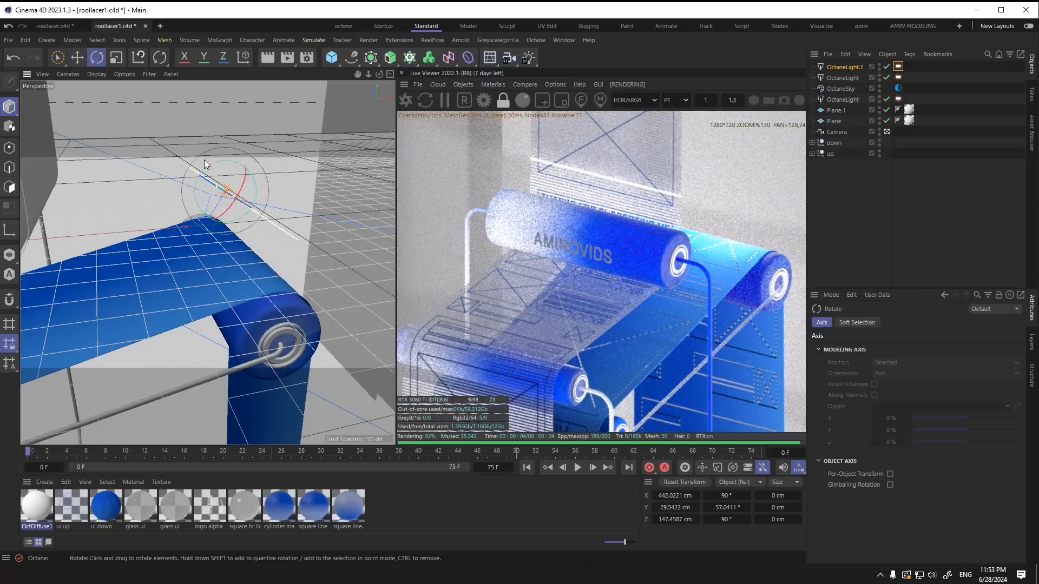
pyautogui.moveTo(212, 161); pyautogui.dragTo(210, 161)
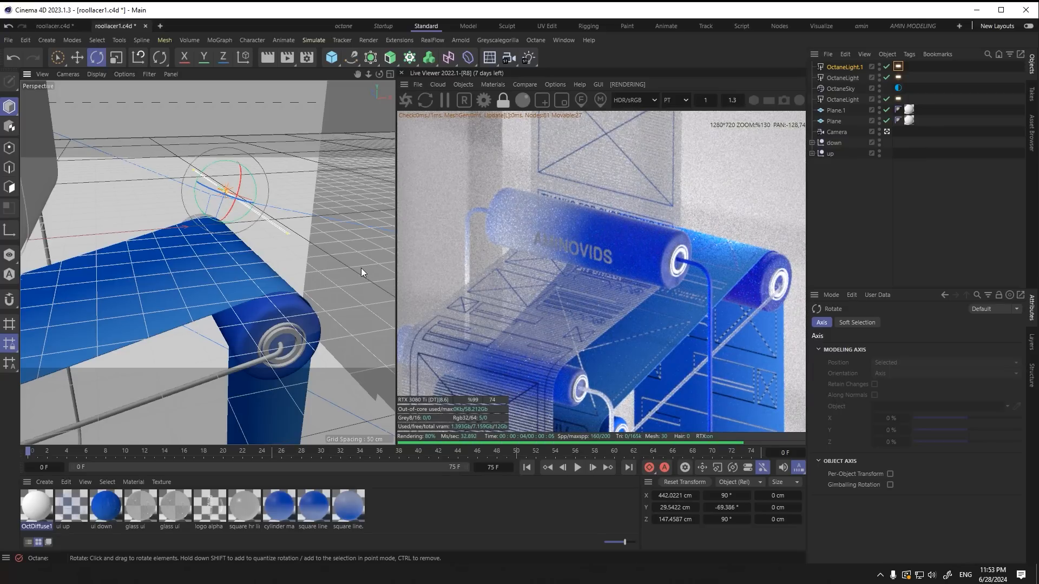
# Step: Lengthen the strip light along the rear blue roller and check its highlight in the render
pyautogui.scroll(-8, 644, 279)
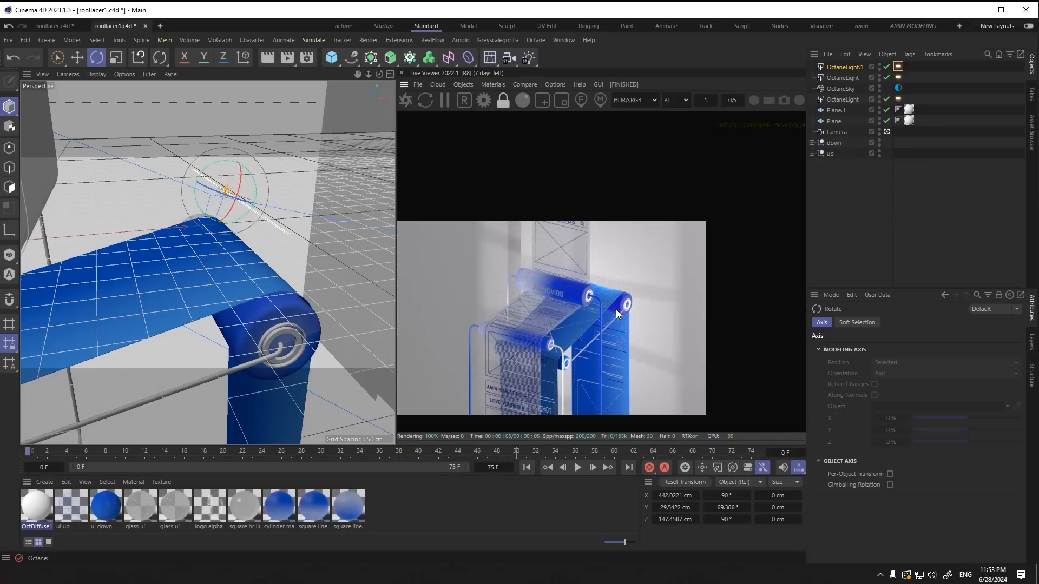
pyautogui.scroll(7, 627, 303)
pyautogui.scroll(2, 242, 280)
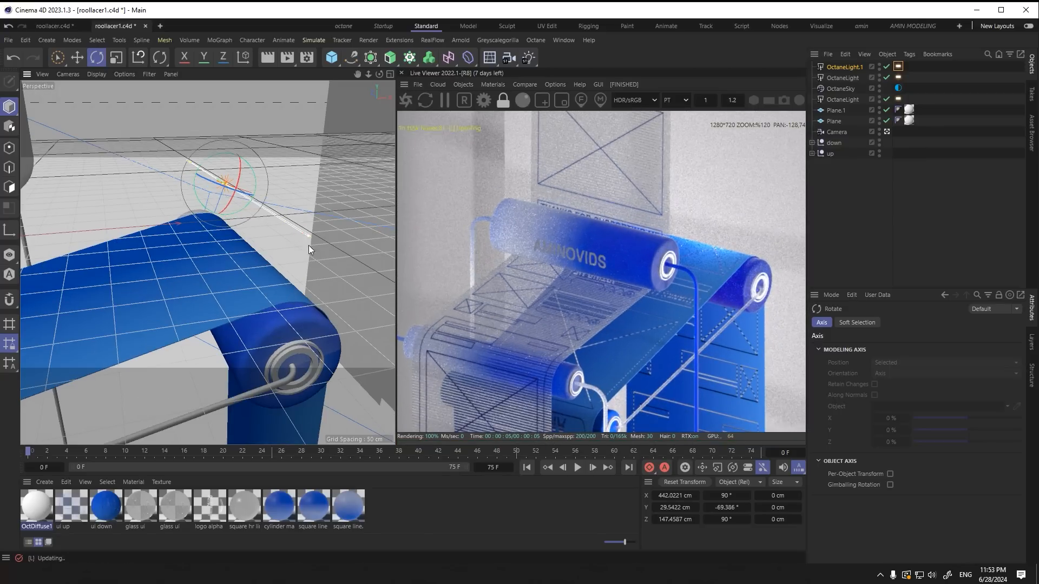
pyautogui.moveTo(308, 245); pyautogui.dragTo(331, 290)
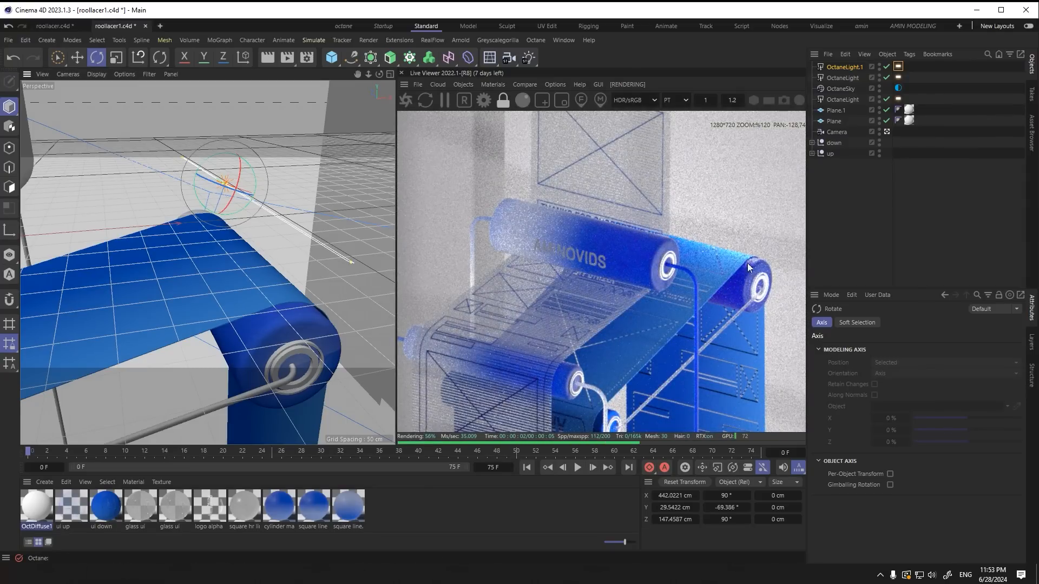
pyautogui.moveTo(748, 263); pyautogui.dragTo(636, 277, button='middle')
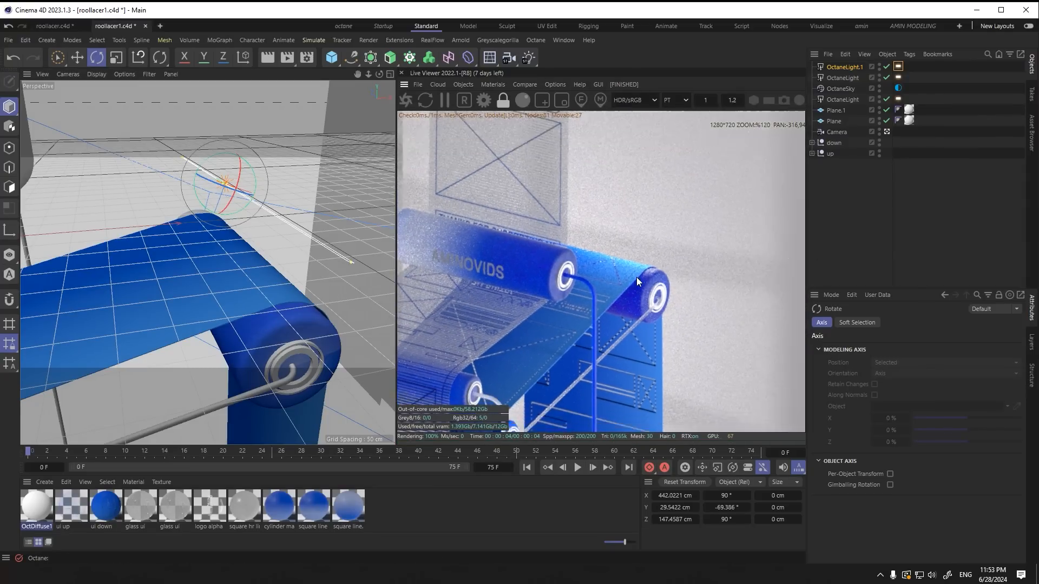
pyautogui.scroll(-5, 636, 277)
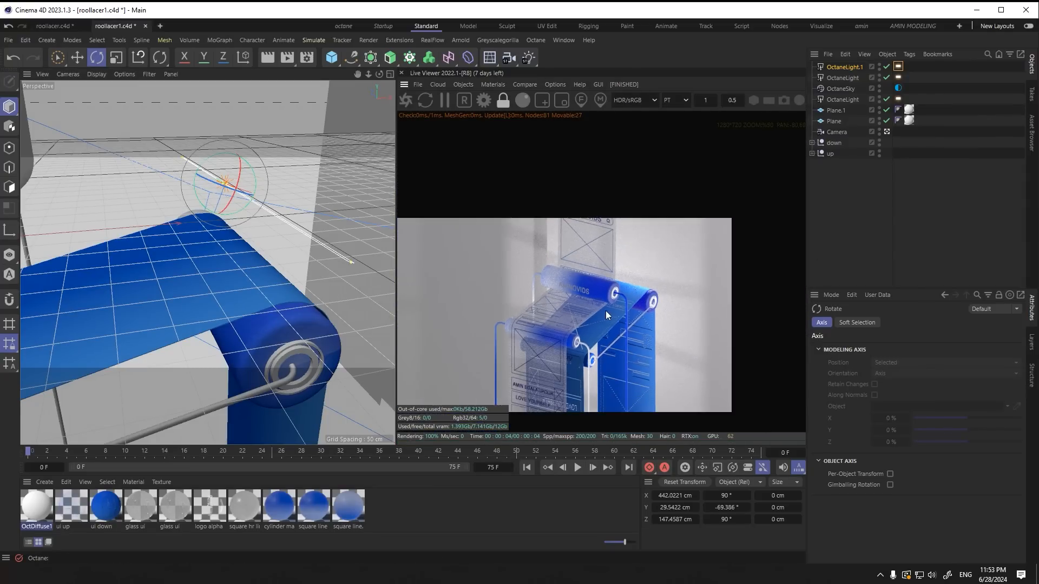
pyautogui.scroll(1, 606, 311)
pyautogui.scroll(-3, 209, 236)
# Step: Duplicate the strip light above the AMINOVIDS roller, at about X 57, Y 160, Z 147 cm, and open the copy's light settings
pyautogui.keyDown('alt'); pyautogui.moveTo(209, 236); pyautogui.dragTo(172, 190); pyautogui.keyUp('alt')
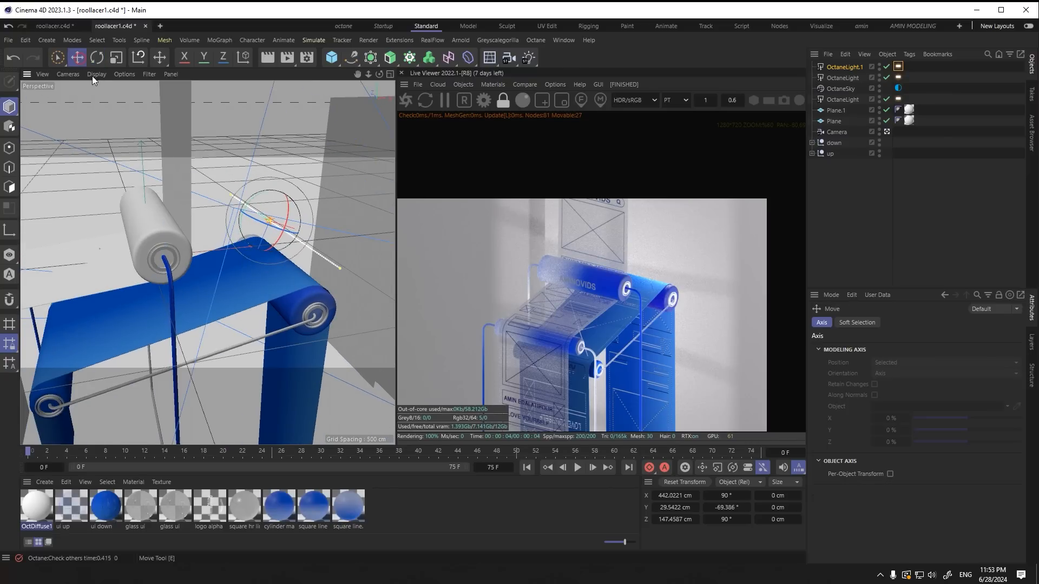
pyautogui.press('w')
pyautogui.keyDown('ctrl'); pyautogui.moveTo(241, 220); pyautogui.dragTo(204, 227); pyautogui.keyUp('ctrl')
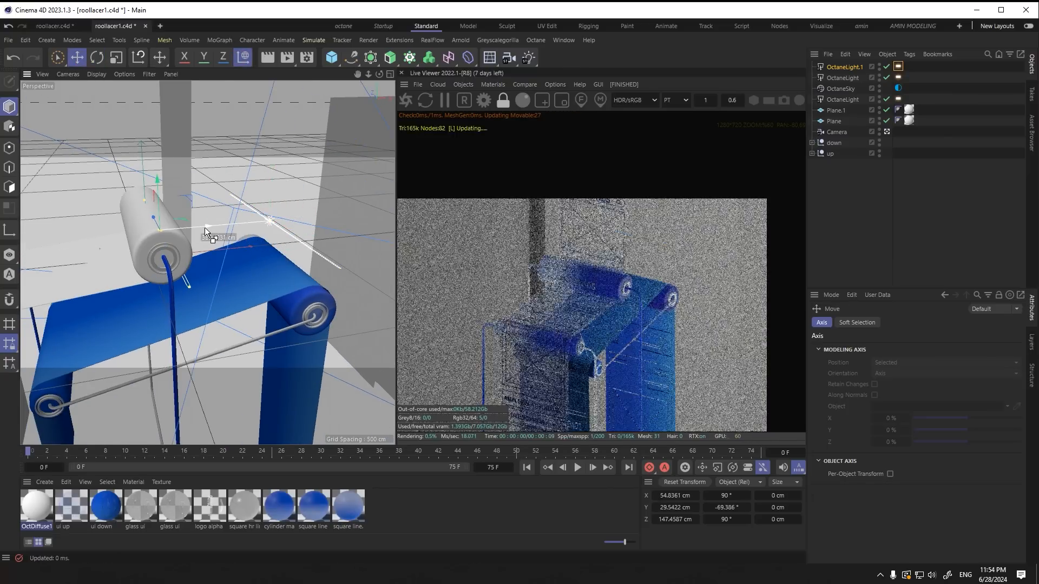
pyautogui.moveTo(157, 182); pyautogui.dragTo(158, 145)
pyautogui.scroll(6, 600, 287)
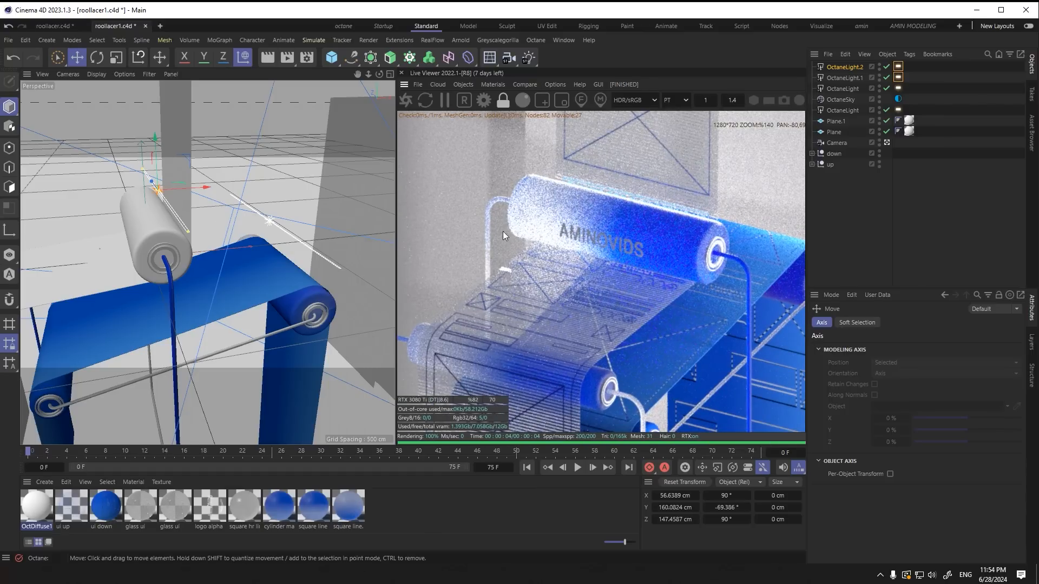
pyautogui.scroll(-5, 633, 235)
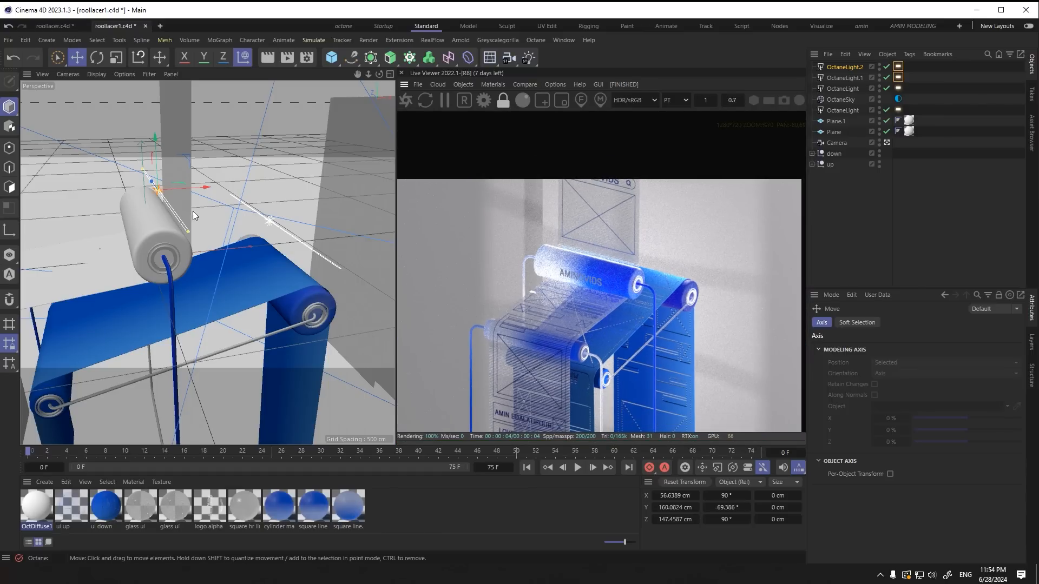
pyautogui.click(898, 67)
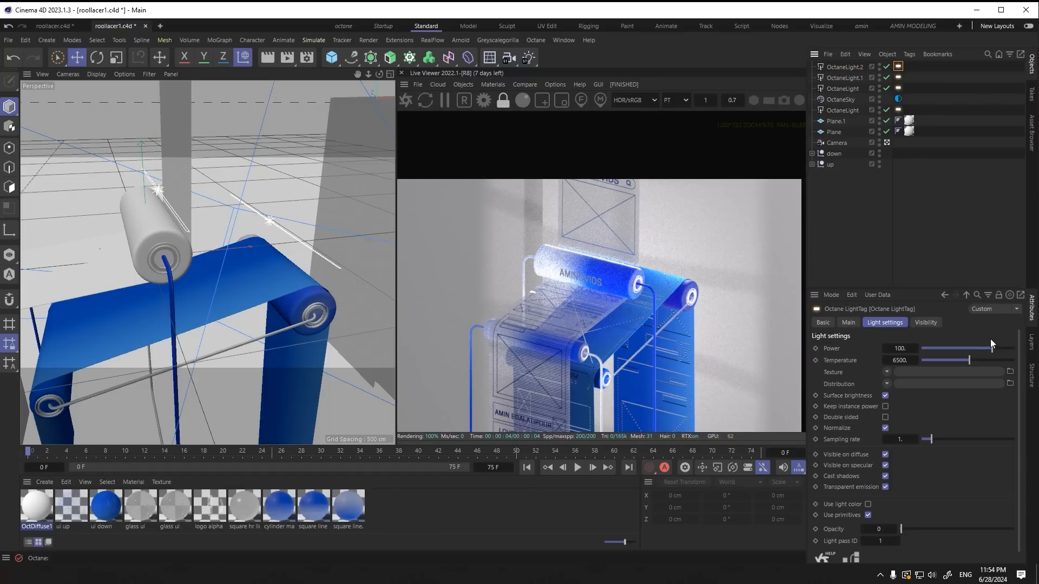
# Step: Reduce the strip light's power to about 33.7 and duplicate it to about X -232, Y 160, Z 147 cm, across the AMINOVIDS roller
pyautogui.moveTo(990, 344); pyautogui.dragTo(986, 348)
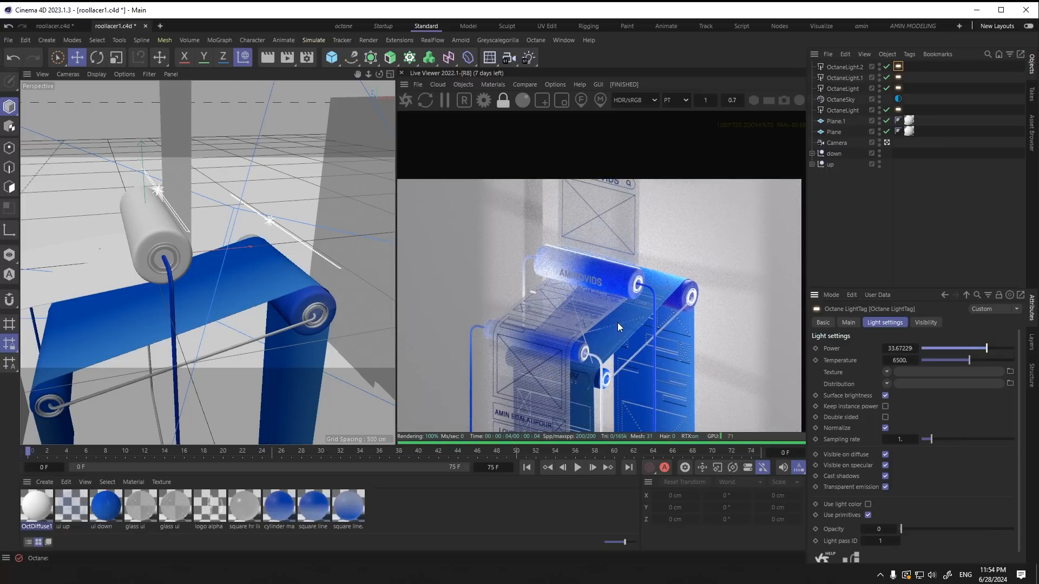
pyautogui.scroll(-1, 618, 327)
pyautogui.click(158, 201)
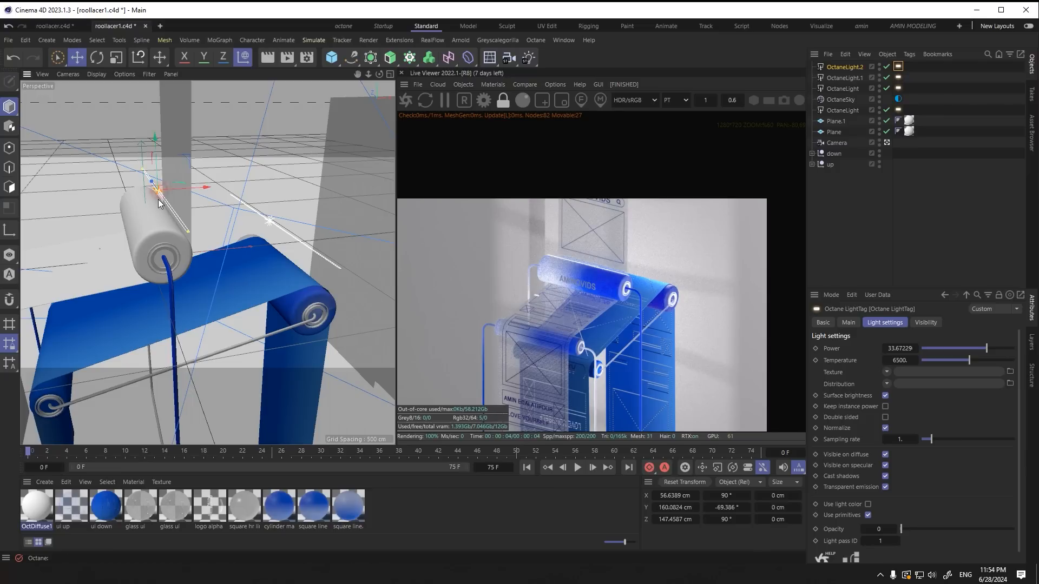
pyautogui.keyDown('ctrl'); pyautogui.moveTo(178, 191); pyautogui.dragTo(84, 210); pyautogui.keyUp('ctrl')
pyautogui.scroll(-5, 120, 261)
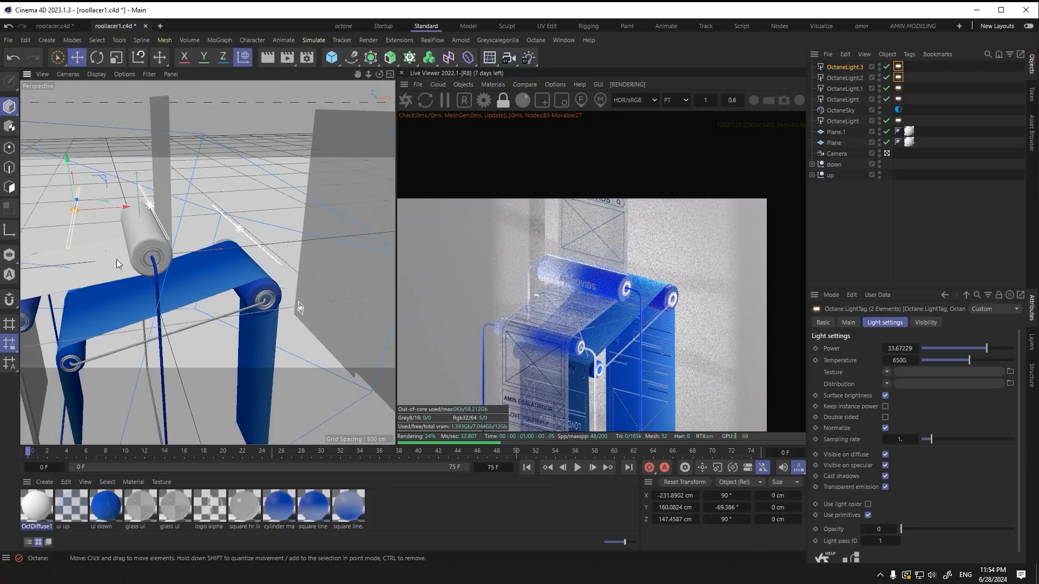
pyautogui.scroll(6, 143, 298)
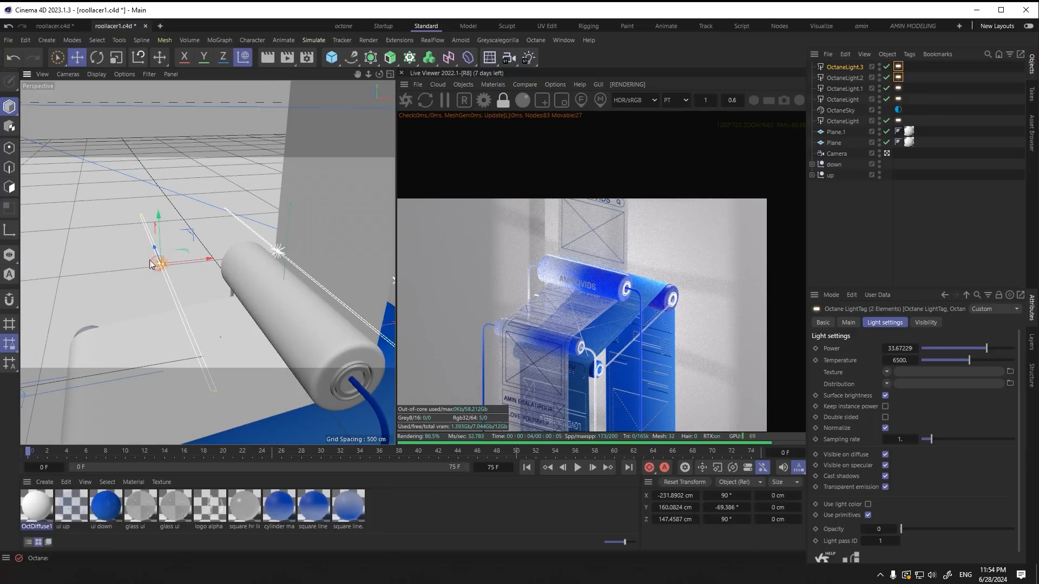
# Step: Rotate the copied light to about 88°, -150°, 89° and move it to about X -302, Y 312 cm
pyautogui.press('r')
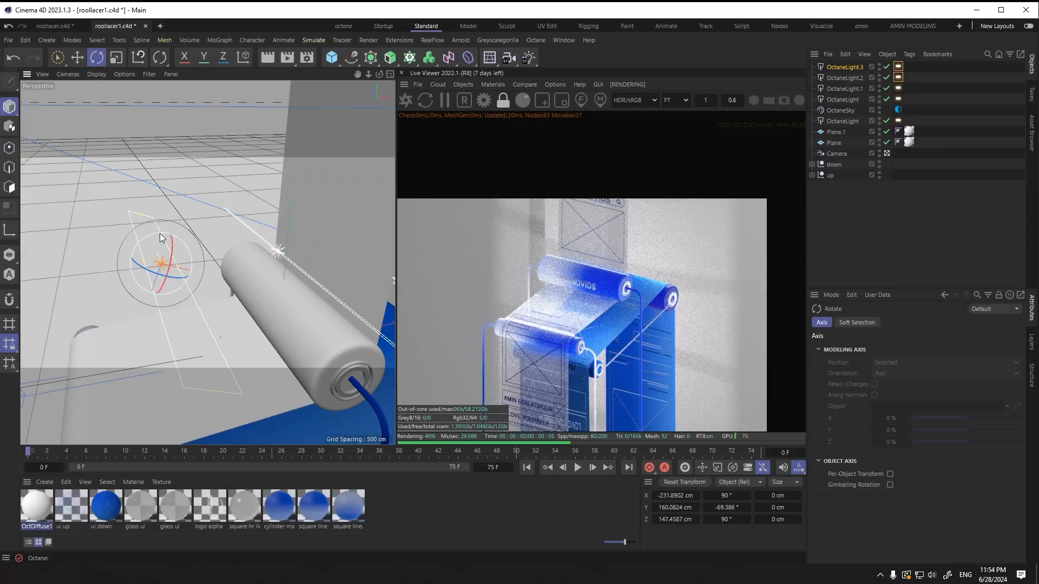
pyautogui.moveTo(160, 238); pyautogui.dragTo(189, 288)
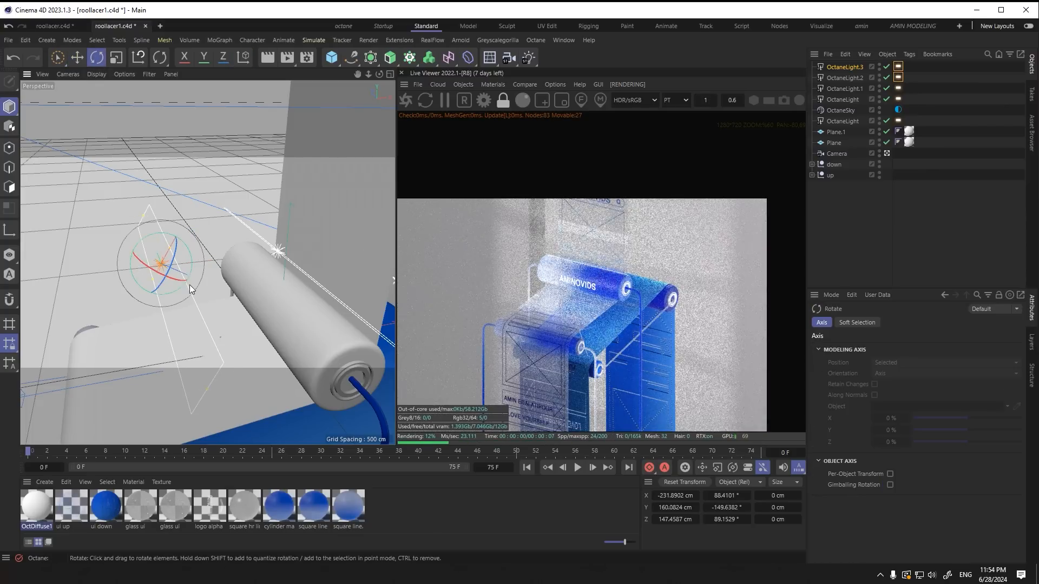
pyautogui.moveTo(170, 255)
pyautogui.mouseDown()
pyautogui.moveTo(173, 233)
pyautogui.moveTo(211, 280)
pyautogui.moveTo(181, 268)
pyautogui.mouseUp()
pyautogui.click(77, 57)
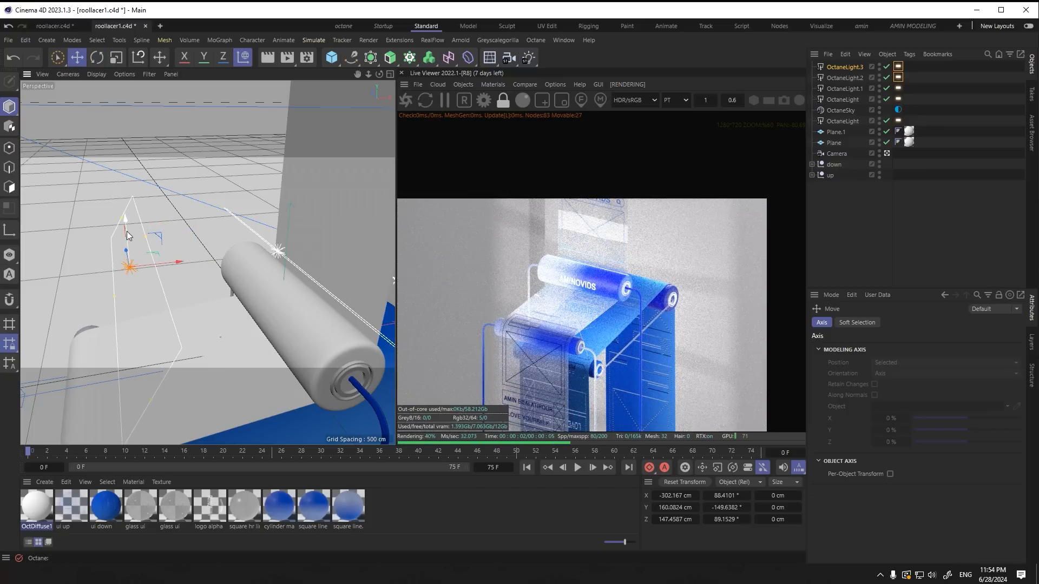
pyautogui.moveTo(127, 228); pyautogui.dragTo(120, 161)
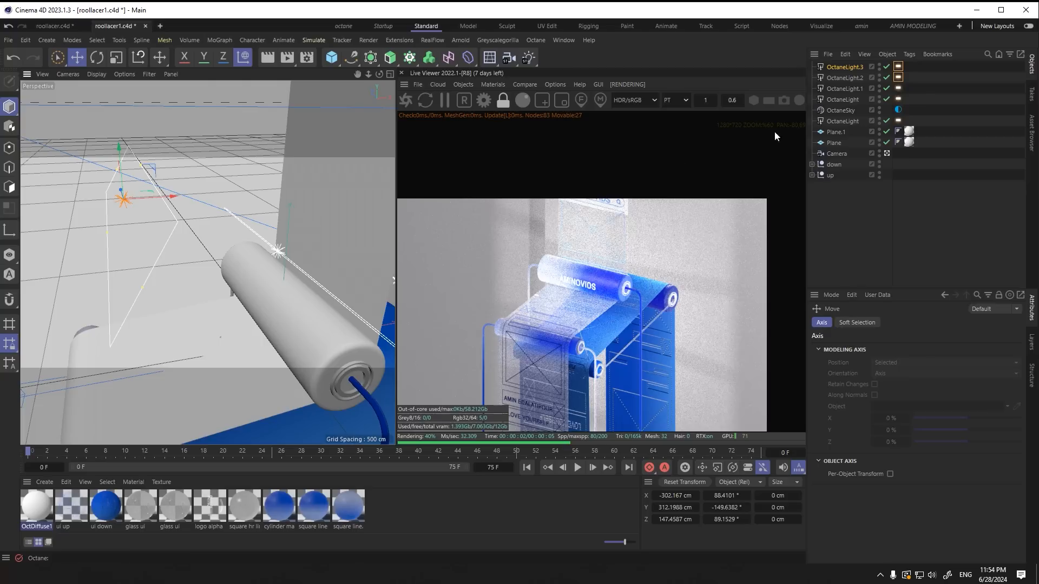
# Step: Lower the copied light's power to about 11 and raise the light to about Y 348 cm
pyautogui.click(898, 69)
pyautogui.moveTo(986, 349); pyautogui.dragTo(980, 351)
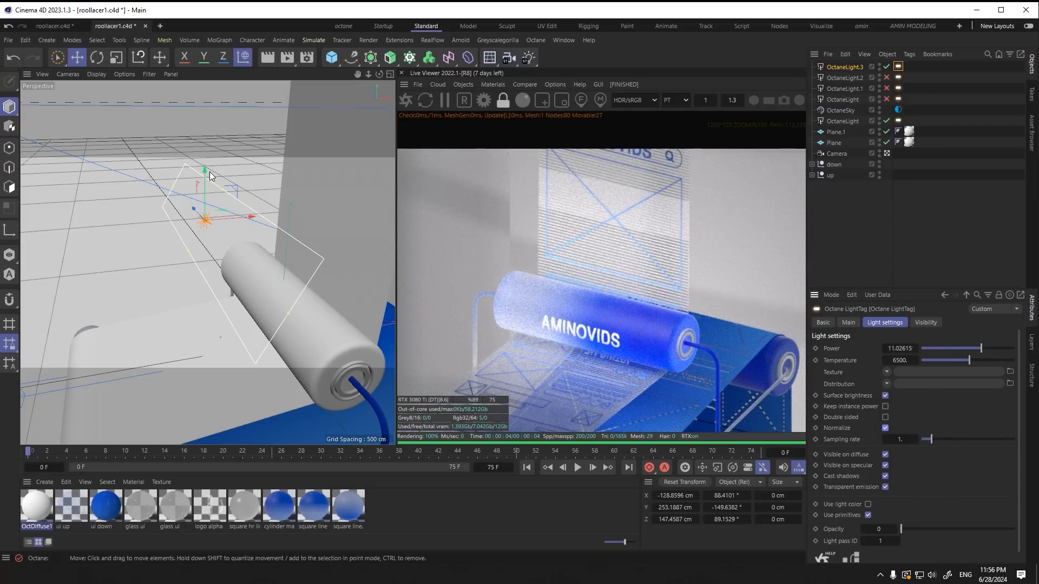
pyautogui.moveTo(204, 176); pyautogui.dragTo(204, 133)
pyautogui.click(658, 225)
pyautogui.scroll(-4, 660, 239)
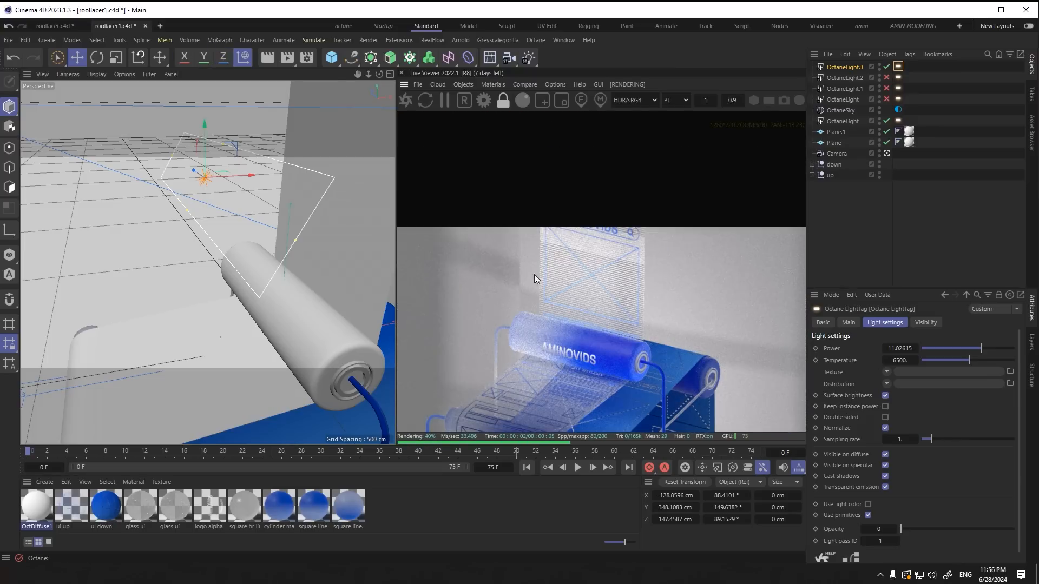
# Step: Shift the copied light to about X -311, Y 367 cm and tilt it to a pitch of about -120°
pyautogui.moveTo(244, 182); pyautogui.dragTo(209, 184)
pyautogui.moveTo(165, 136); pyautogui.dragTo(167, 152)
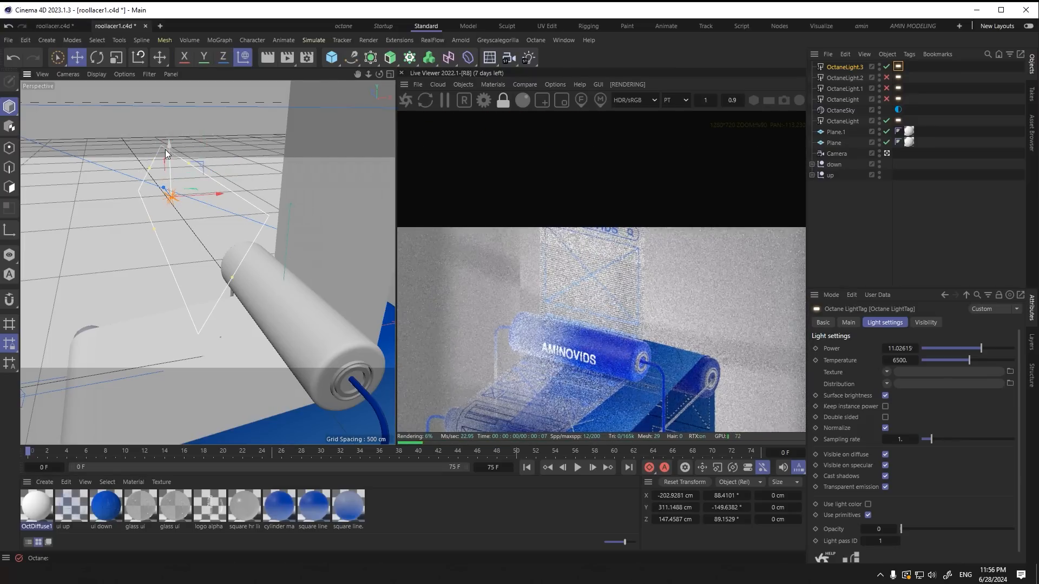
pyautogui.moveTo(181, 198); pyautogui.dragTo(128, 202)
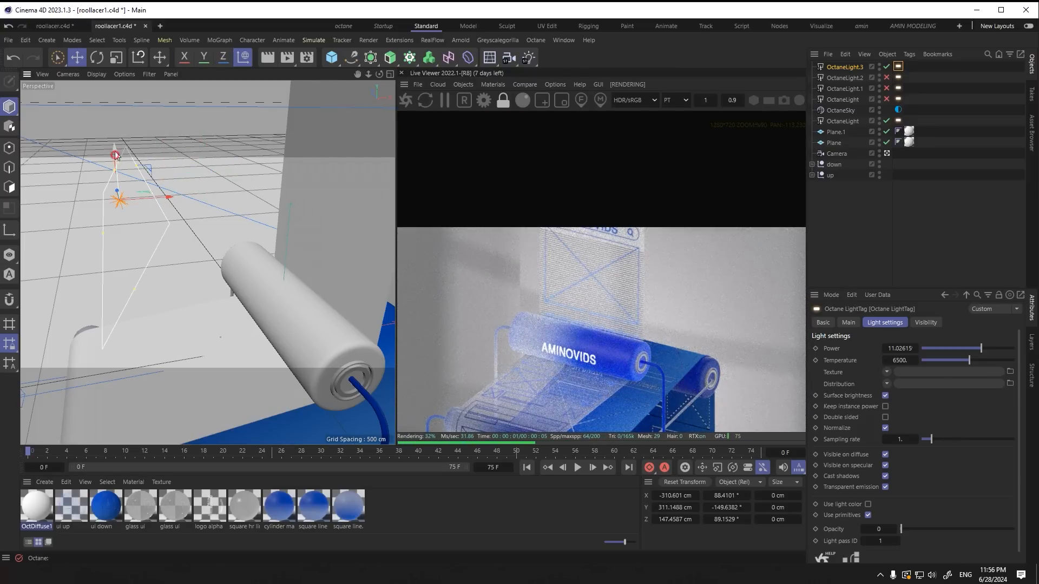
pyautogui.moveTo(115, 155); pyautogui.dragTo(113, 119)
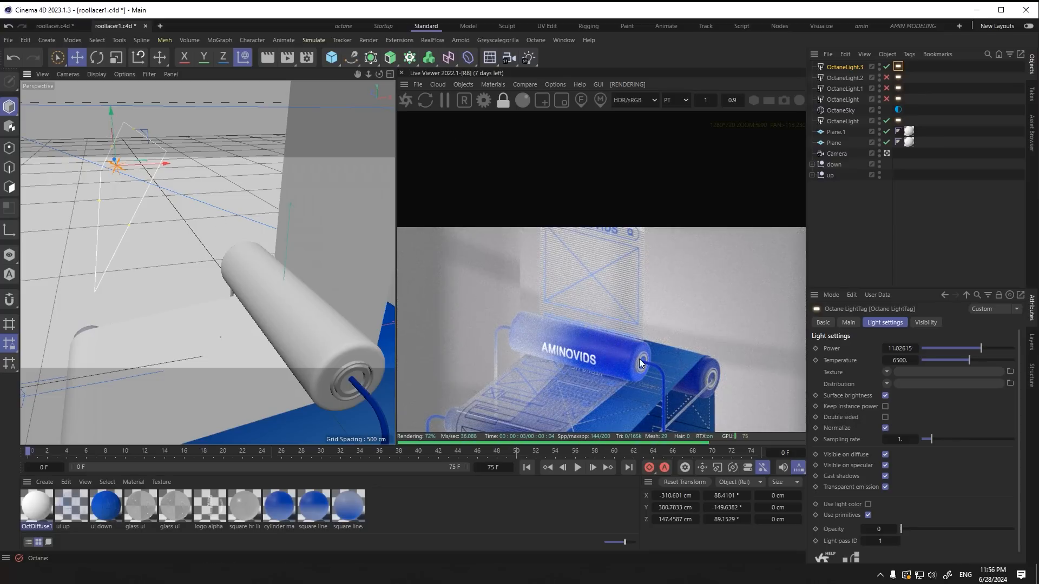
pyautogui.moveTo(113, 142); pyautogui.dragTo(125, 143)
pyautogui.press('r')
pyautogui.scroll(-4, 225, 295)
pyautogui.keyDown('alt'); pyautogui.moveTo(226, 294); pyautogui.dragTo(178, 284); pyautogui.keyUp('alt')
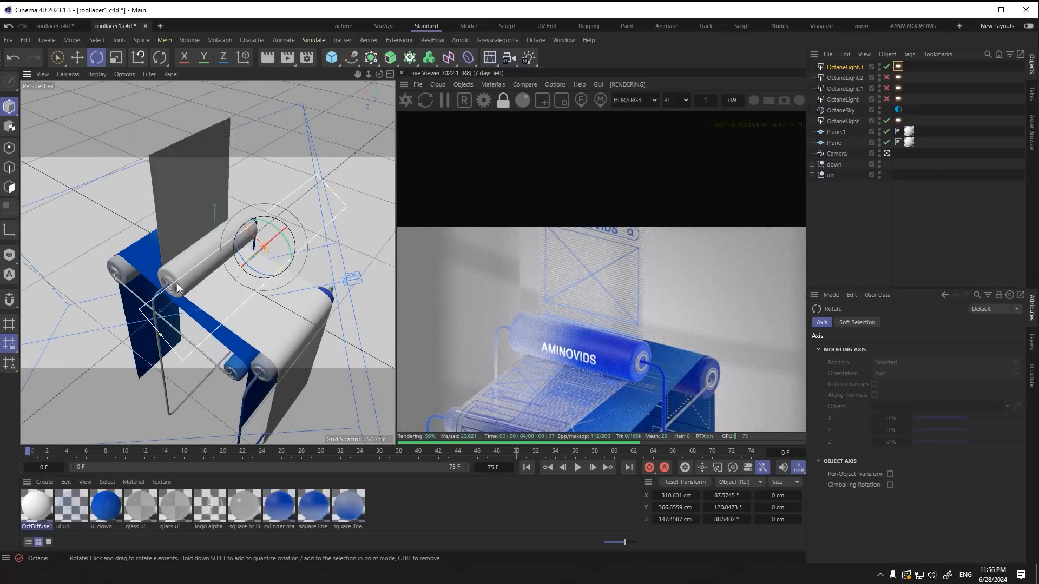
# Step: Move the copied light to about X -139, Y 252 cm and re-enable the other strip lights
pyautogui.press('e')
pyautogui.press('w')
pyautogui.moveTo(243, 239); pyautogui.dragTo(336, 194)
pyautogui.click(886, 89)
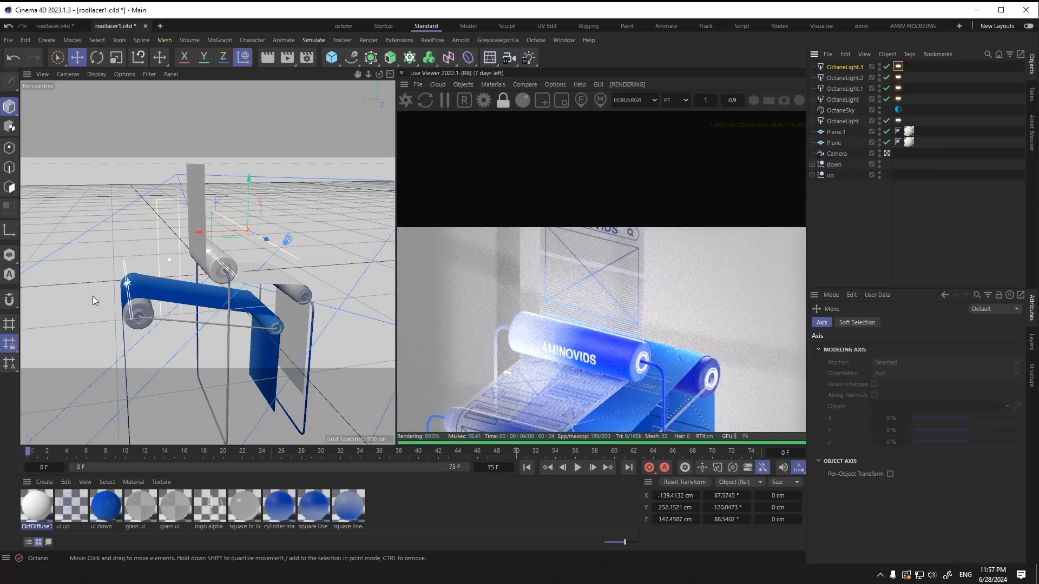
# Step: Rotate the copied light to a pitch of about -107° and open its Octane light settings
pyautogui.keyDown('alt'); pyautogui.moveTo(93, 297); pyautogui.dragTo(201, 273); pyautogui.keyUp('alt')
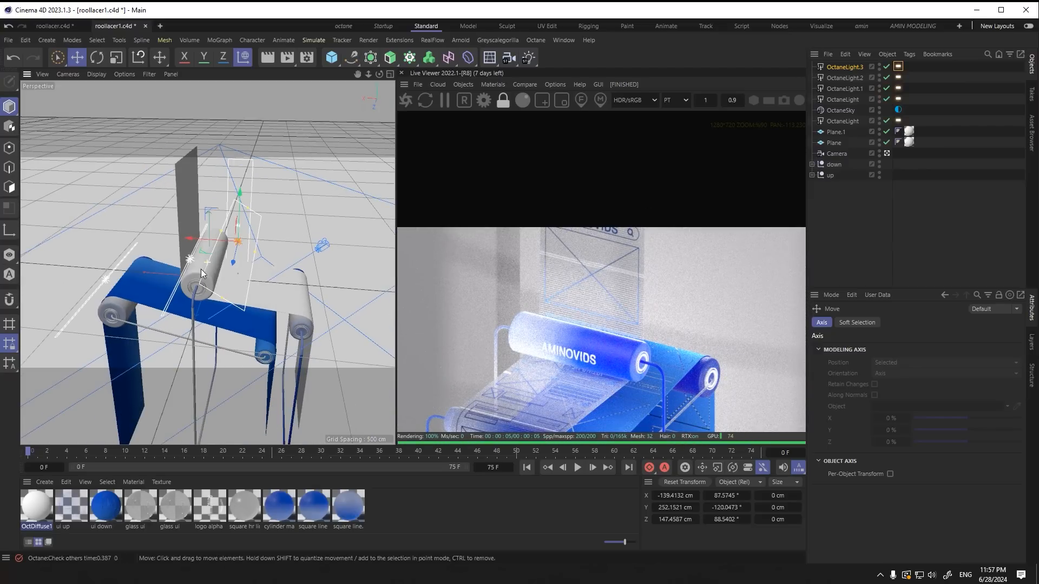
pyautogui.click(96, 58)
pyautogui.moveTo(250, 221); pyautogui.dragTo(236, 212)
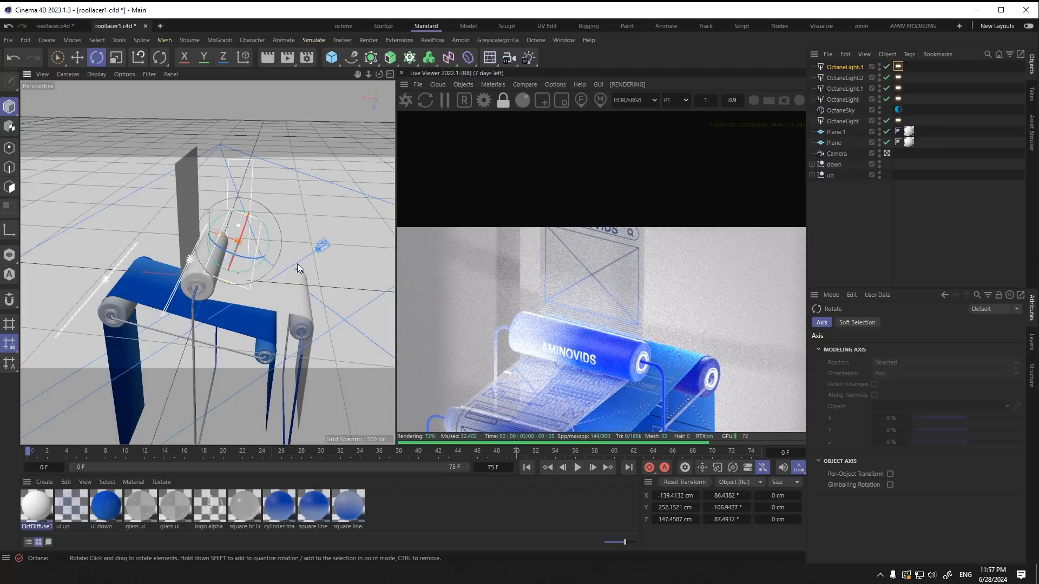
pyautogui.click(898, 66)
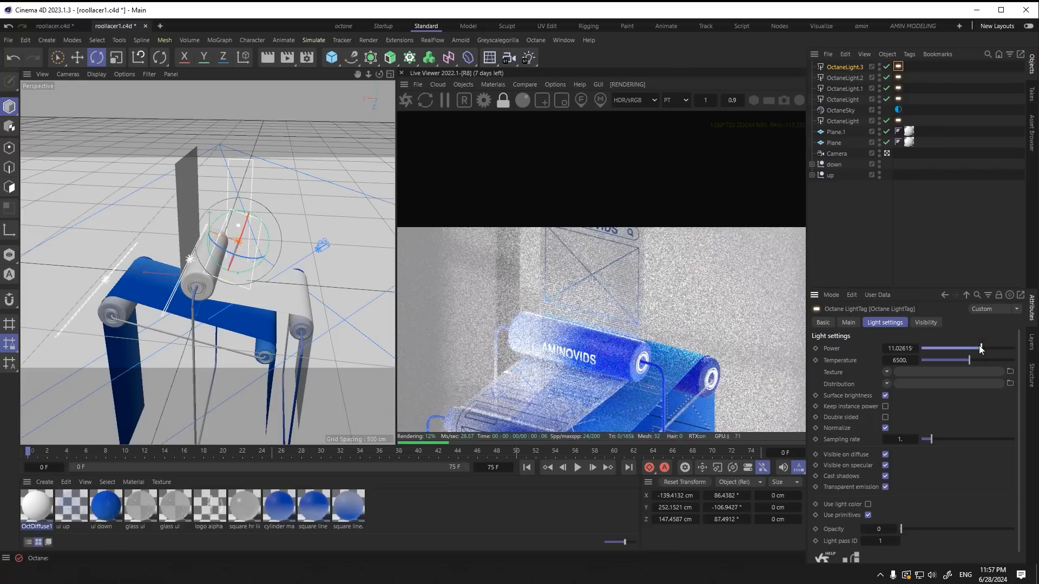
# Step: Compare the full render with the reference image of the blue rollers in the photo viewer
pyautogui.scroll(-4, 583, 280)
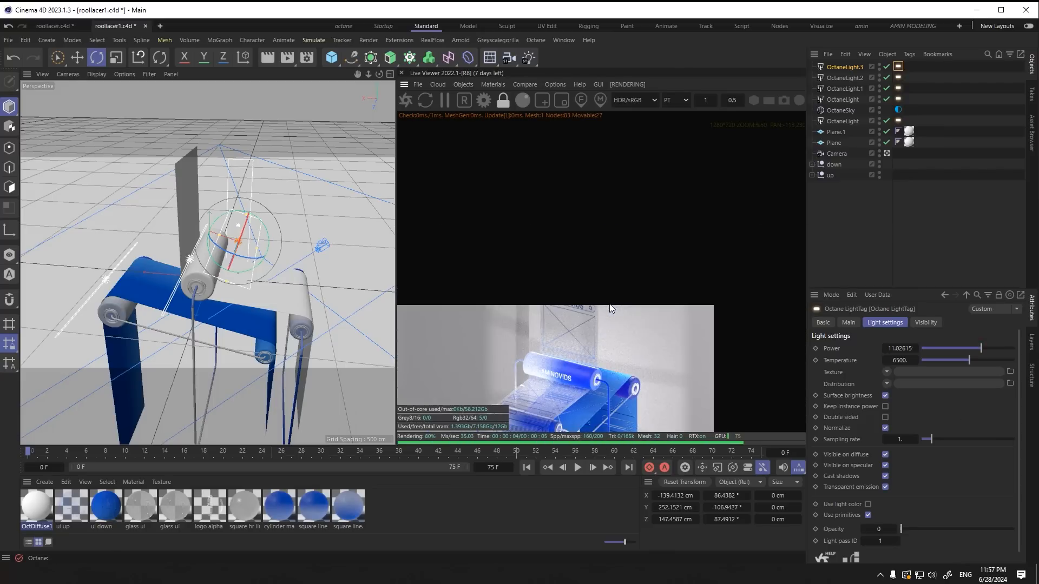
pyautogui.click(503, 104)
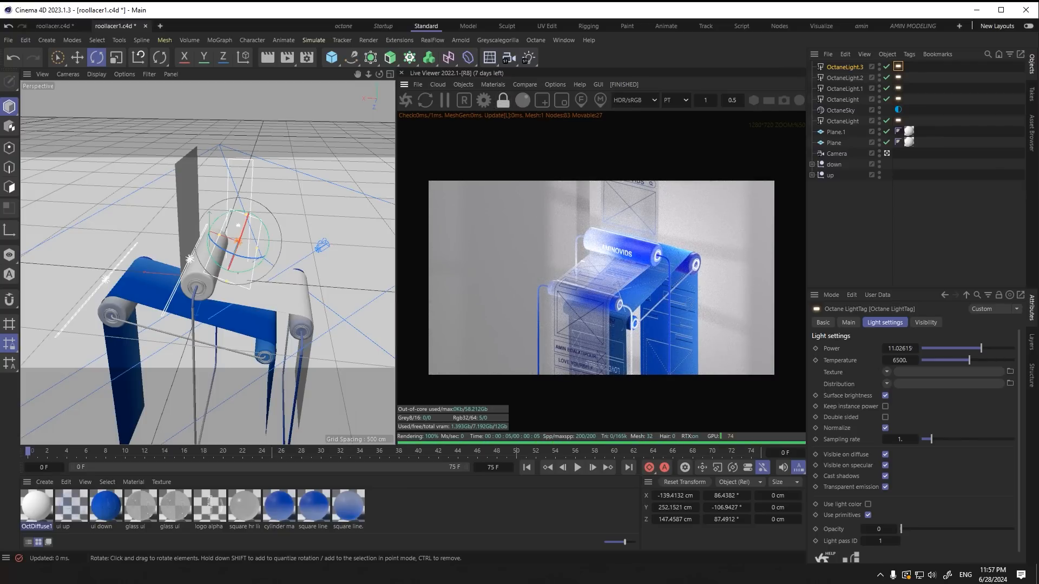
pyautogui.hotkey('alt', 'Tab')
pyautogui.scroll(-2, 337, 276)
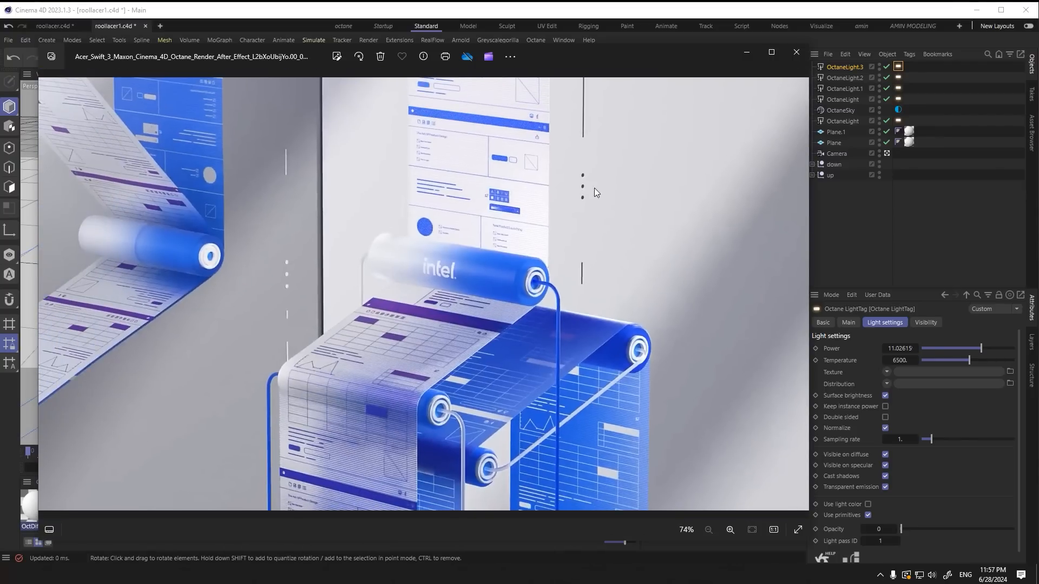
pyautogui.click(749, 53)
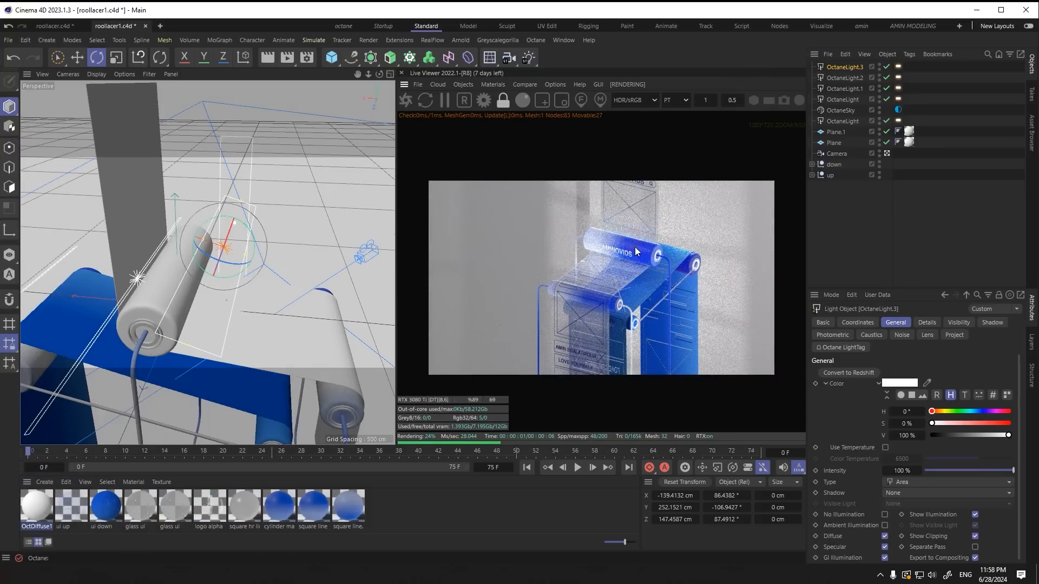
# Step: Try shifting the copied light to about X -121 cm and check its effect on the AMINOVIDS roller
pyautogui.scroll(6, 650, 220)
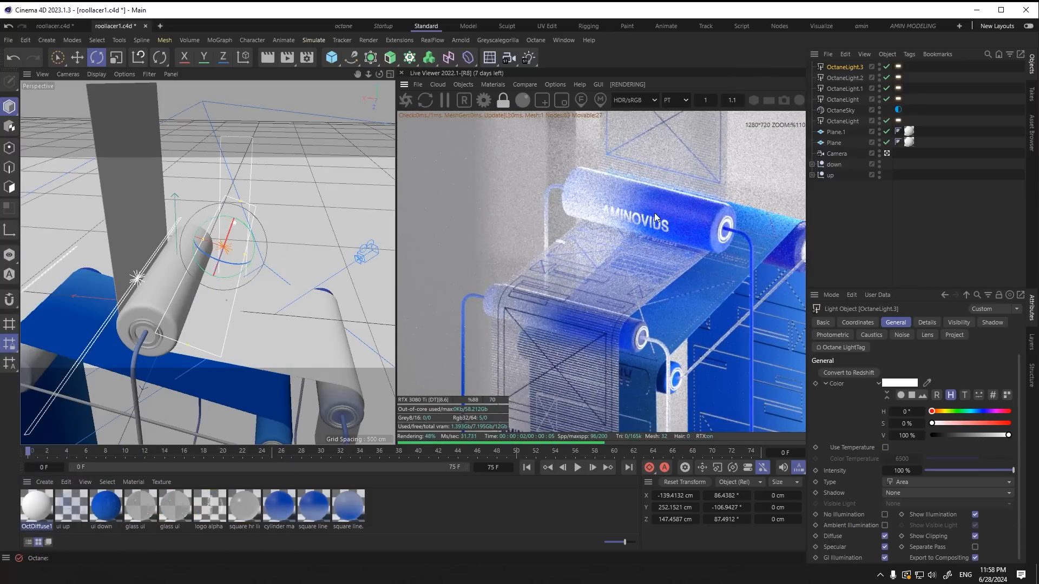
pyautogui.press('e')
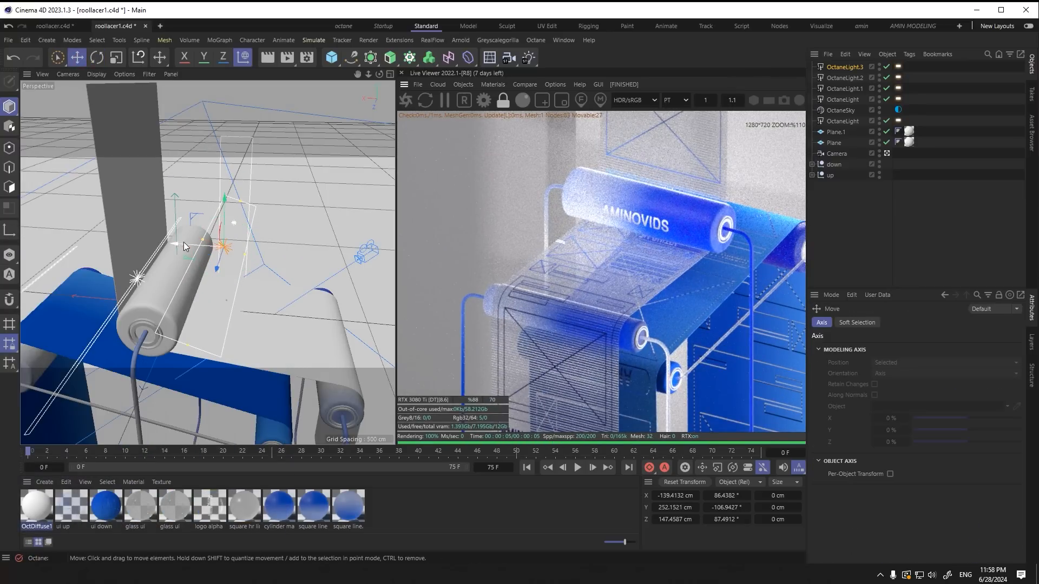
pyautogui.moveTo(183, 242); pyautogui.dragTo(174, 245)
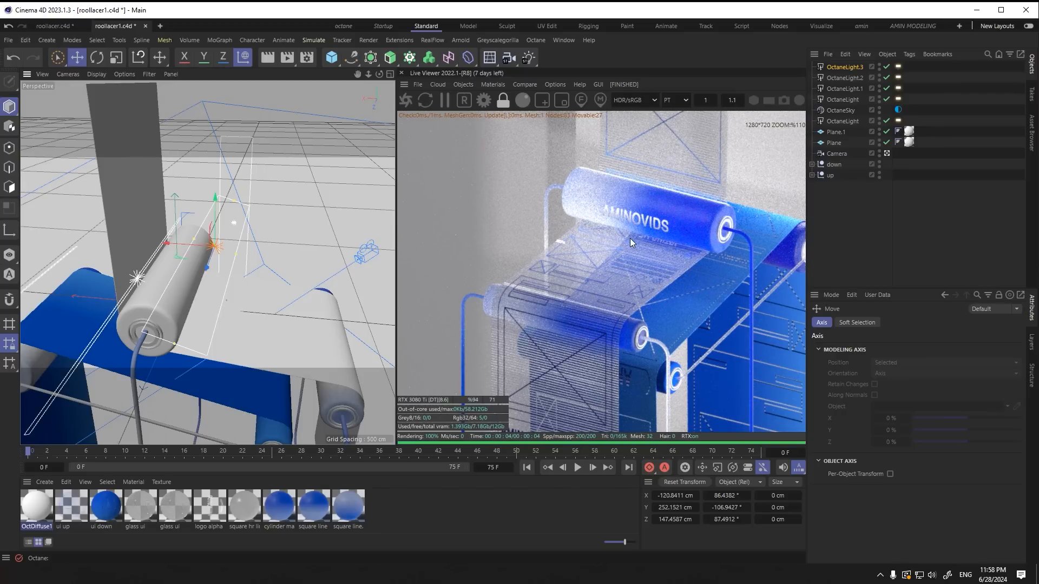
pyautogui.scroll(-3, 630, 238)
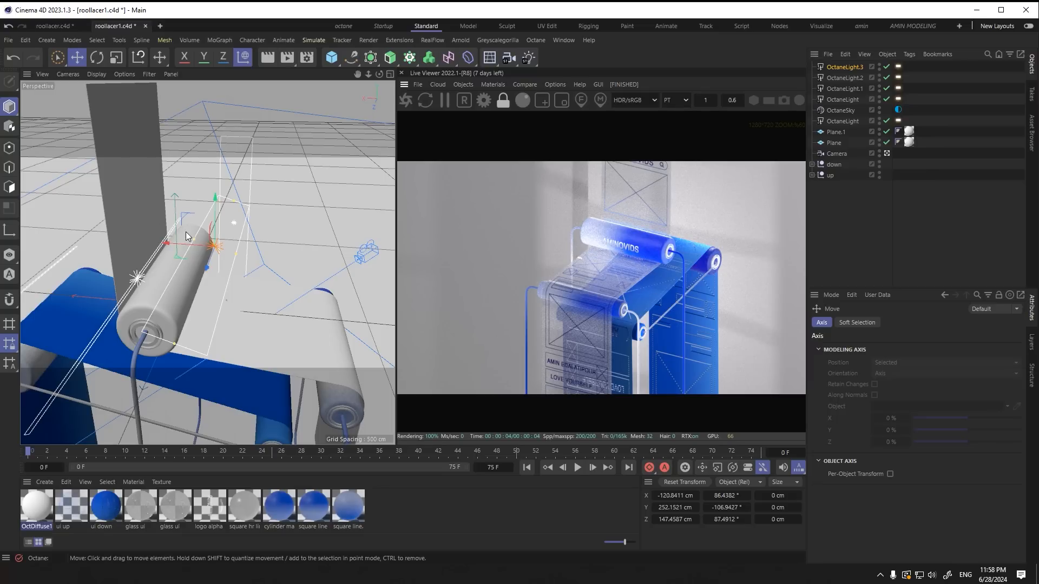
# Step: Try another duplicate of the light at about Y 499 cm with a pitch of about -175°, and inspect the lower rollers in the render
pyautogui.moveTo(213, 212); pyautogui.dragTo(257, 158)
pyautogui.press('r')
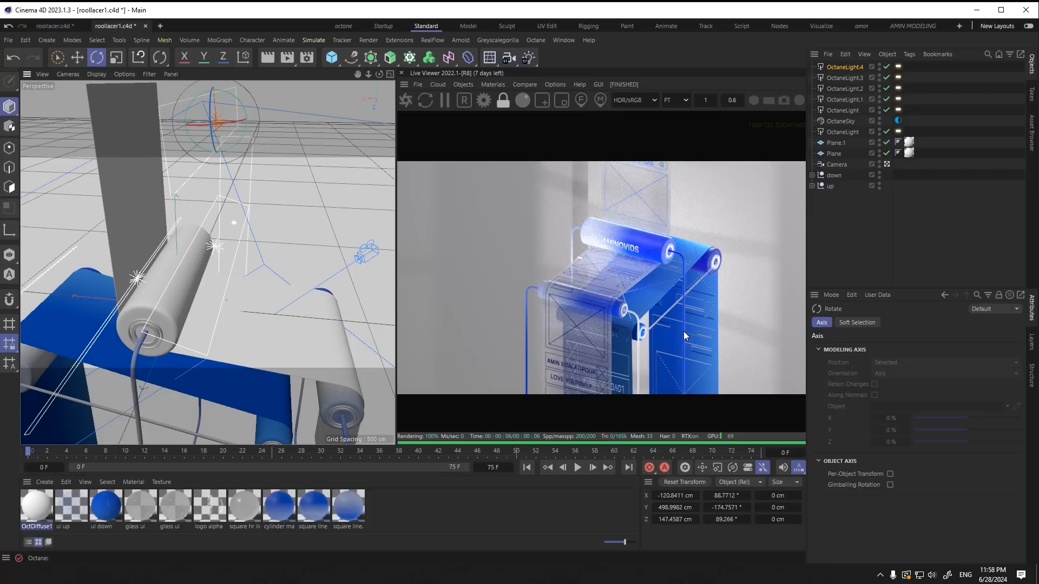
pyautogui.scroll(7, 683, 331)
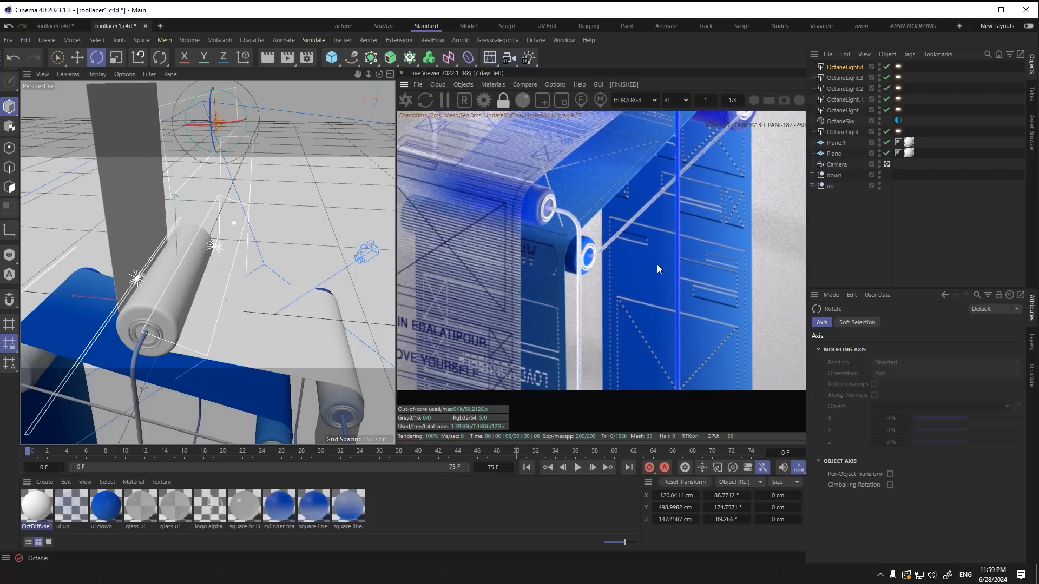
pyautogui.hotkey('alt', 'Tab')
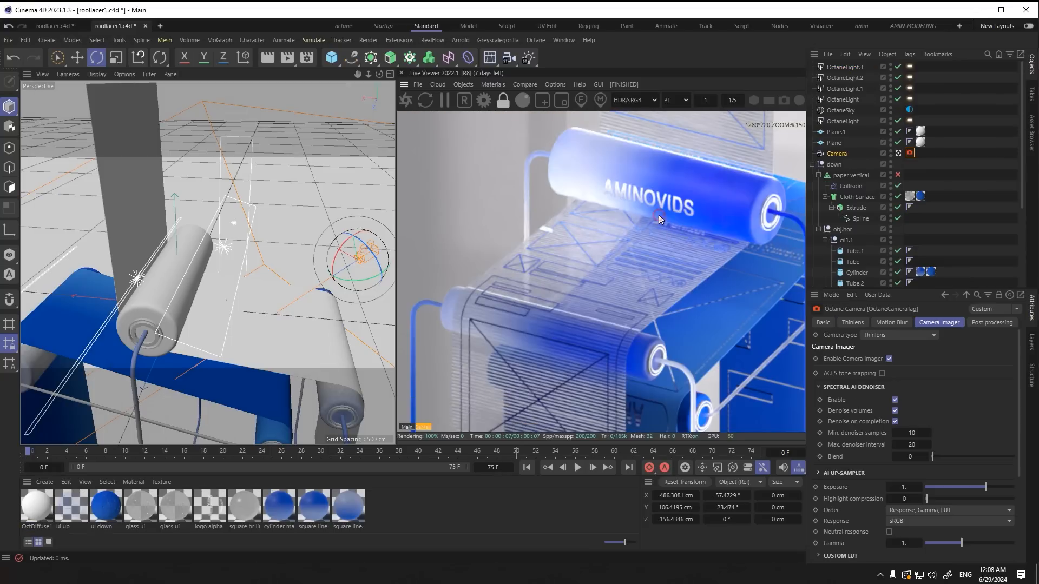
# Step: Set the Octane path tracing maximum samples to 600, restart the render, and check the rollers up close
pyautogui.moveTo(657, 215); pyautogui.dragTo(656, 236)
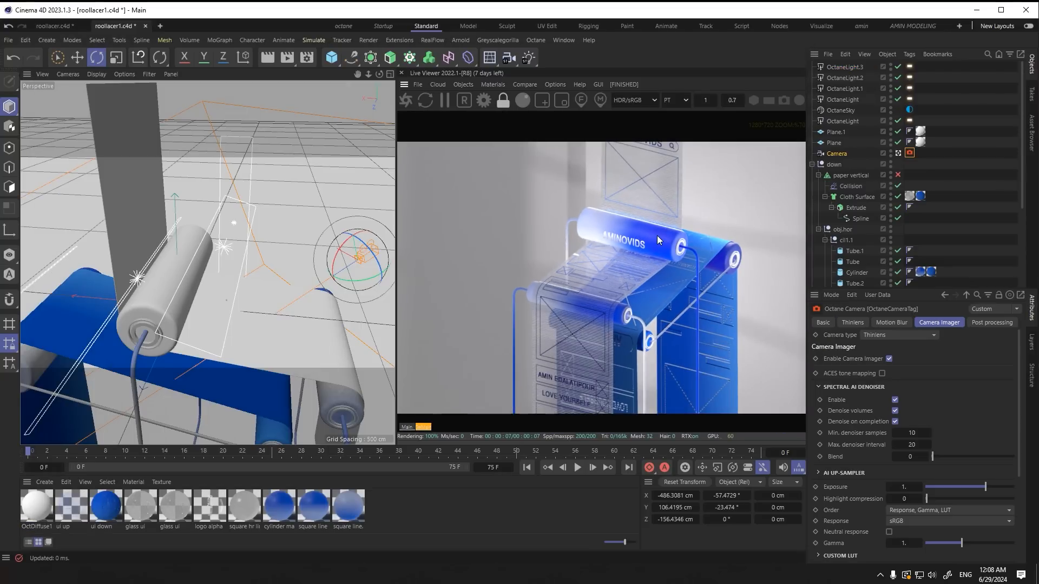
pyautogui.click(484, 101)
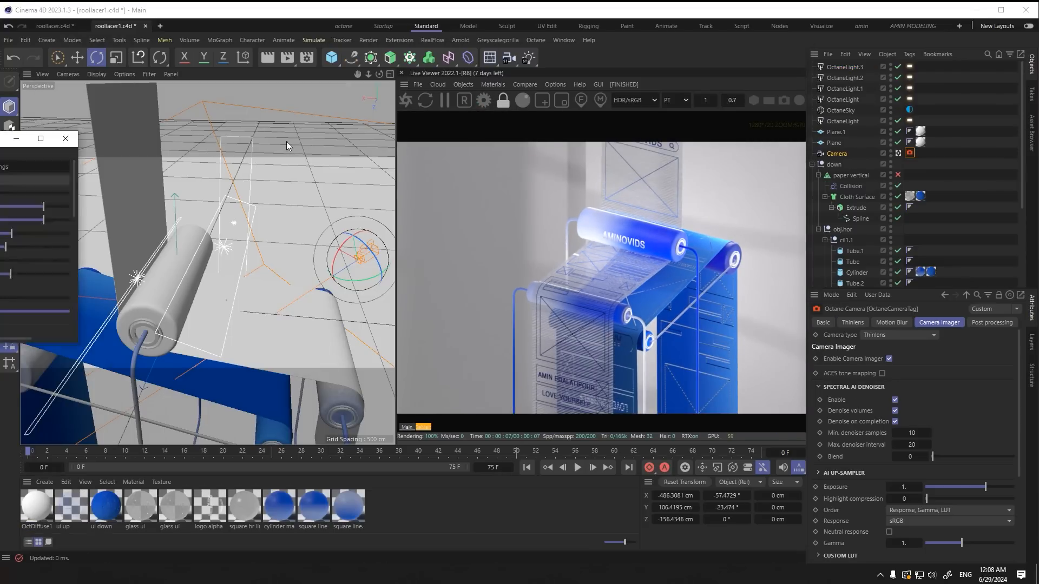
pyautogui.click(311, 225)
pyautogui.write('600')
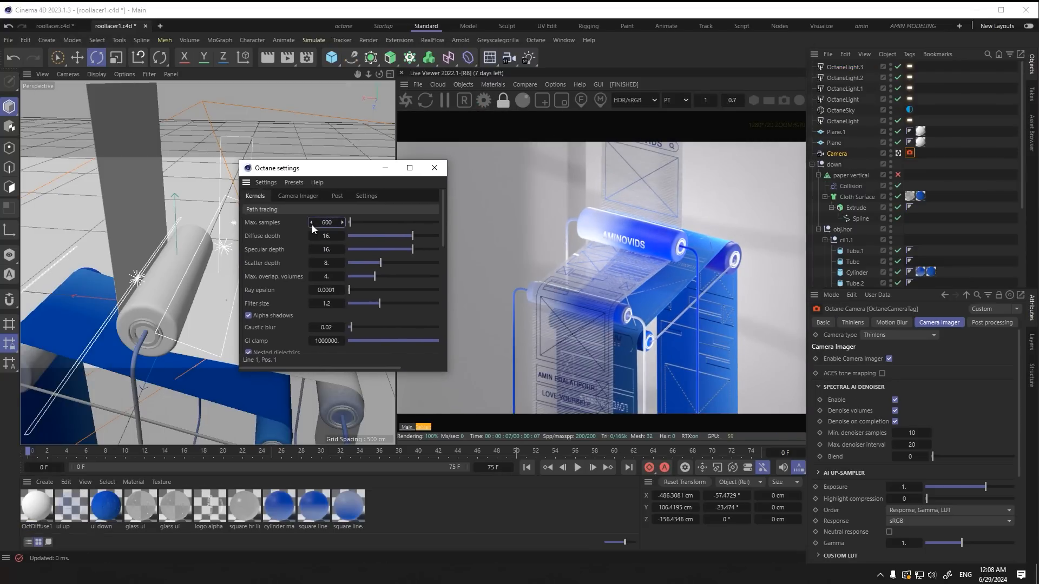
pyautogui.press('Return')
pyautogui.click(435, 168)
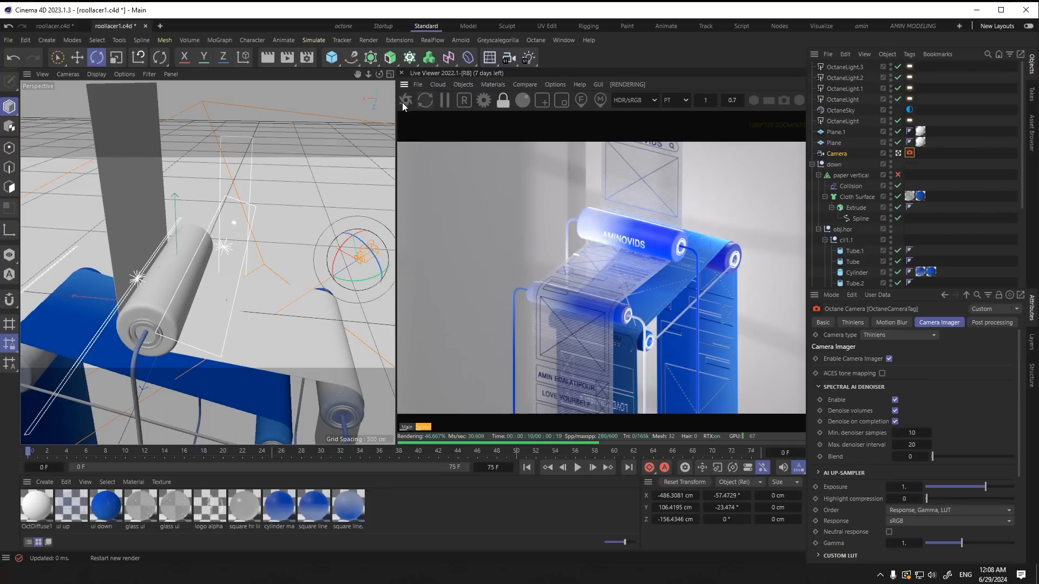
pyautogui.scroll(4, 673, 241)
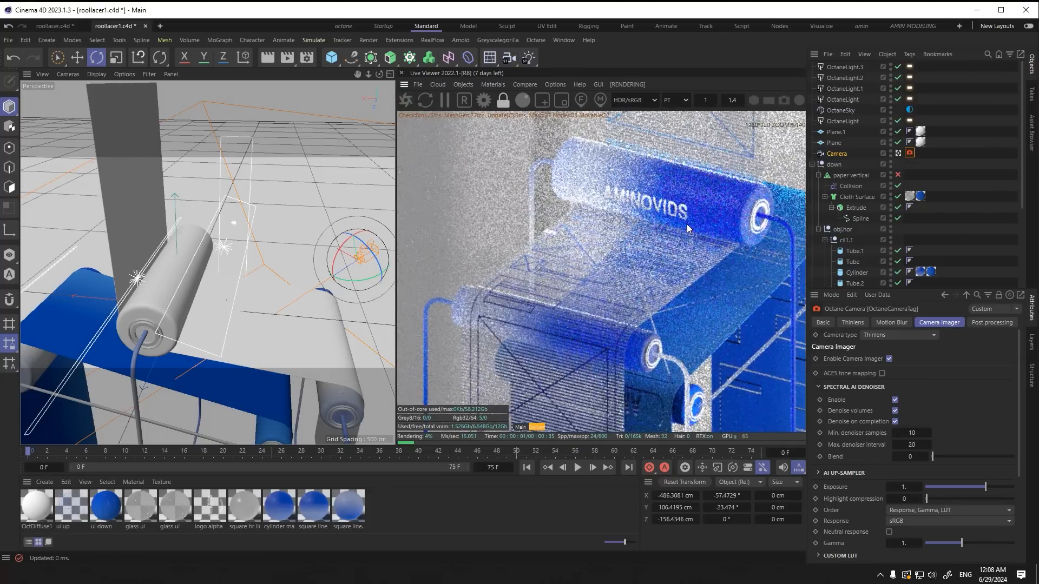
pyautogui.scroll(1, 687, 224)
pyautogui.scroll(-4, 696, 215)
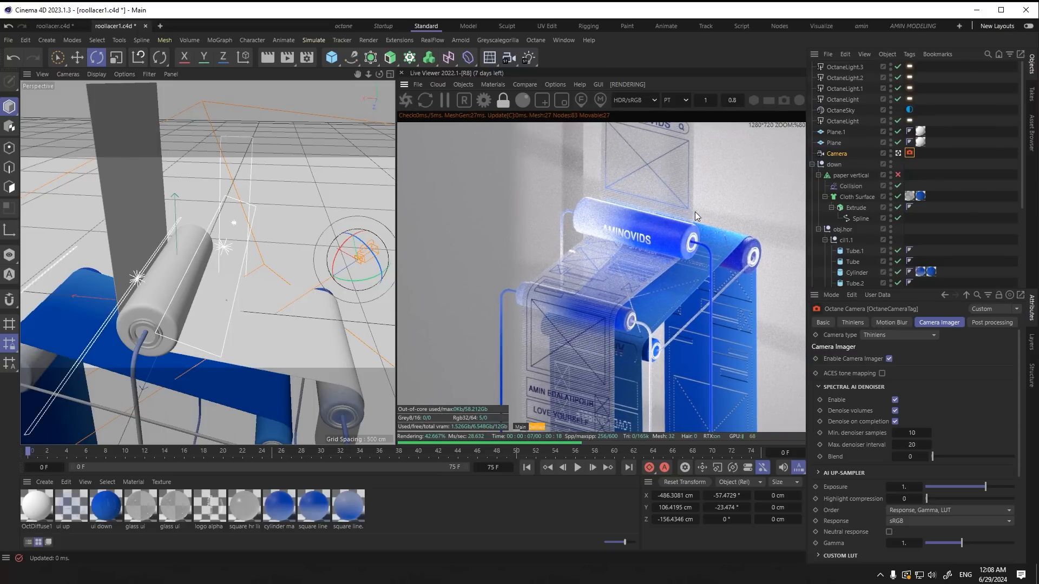
# Step: Compare the render with the reference image again and inspect the AMINOVIDS roller up close and in full
pyautogui.hotkey('alt', 'Tab')
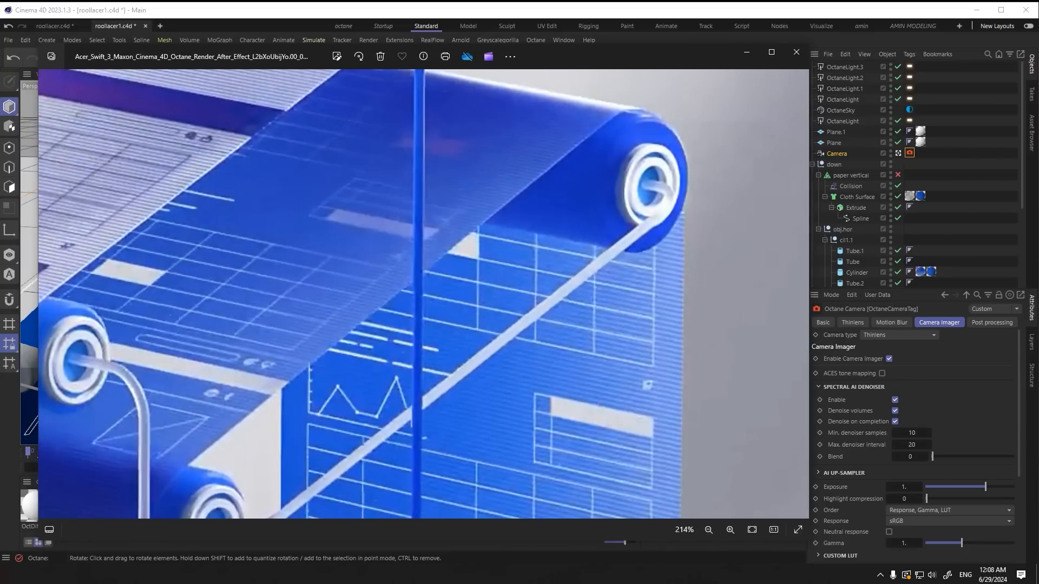
pyautogui.hotkey('alt', 'Tab')
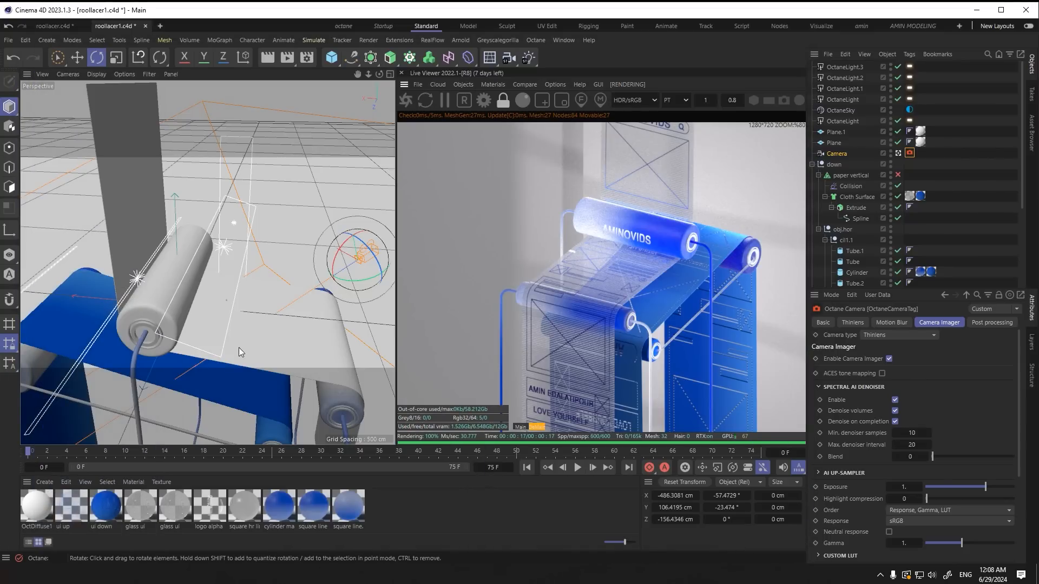
pyautogui.scroll(3, 649, 234)
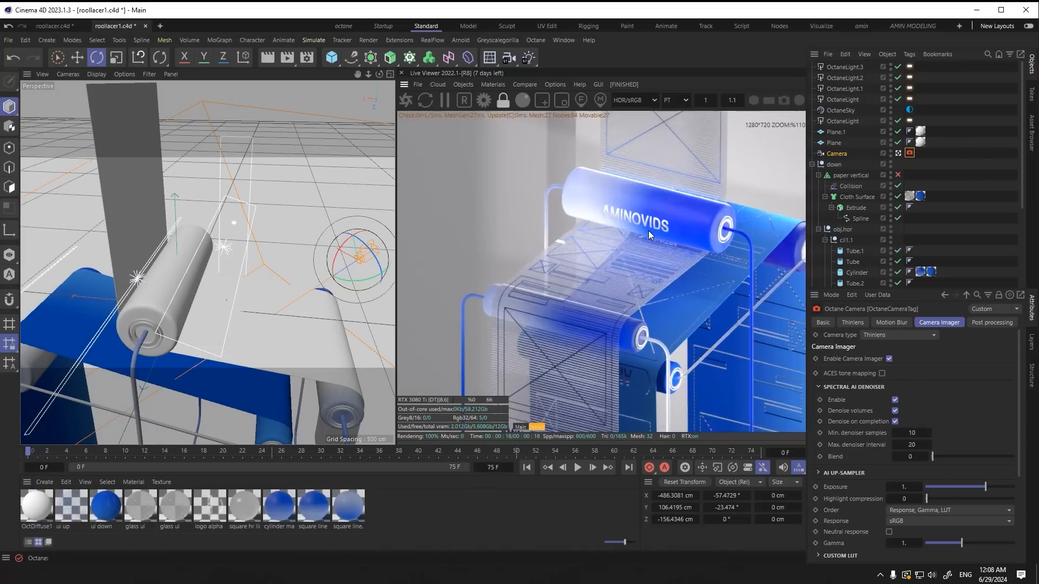
pyautogui.scroll(-4, 648, 231)
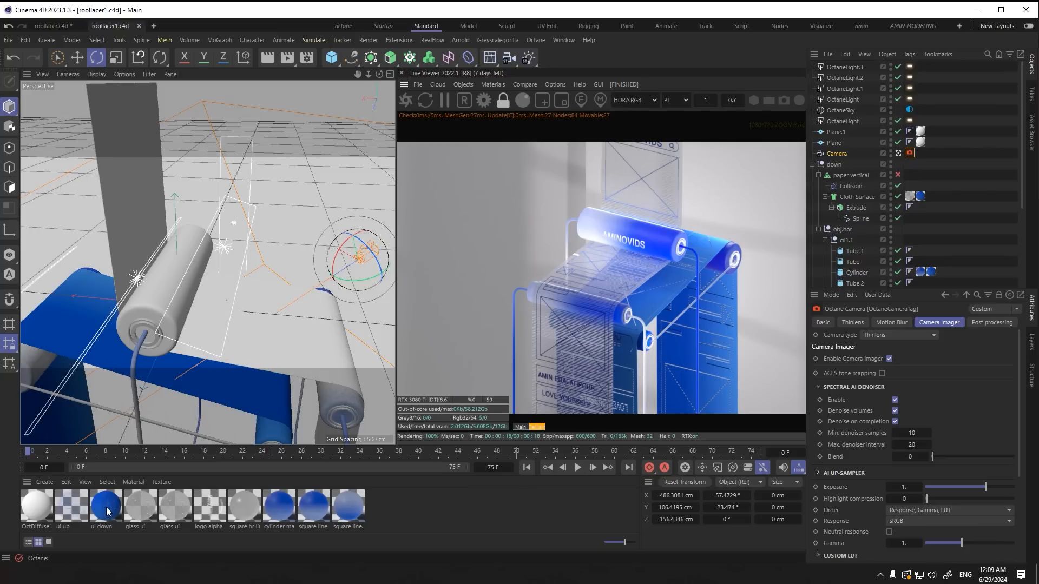
# Step: Open the ui up material's node network and move the image texture's Transform node clear of the other Transform node
pyautogui.click(80, 509)
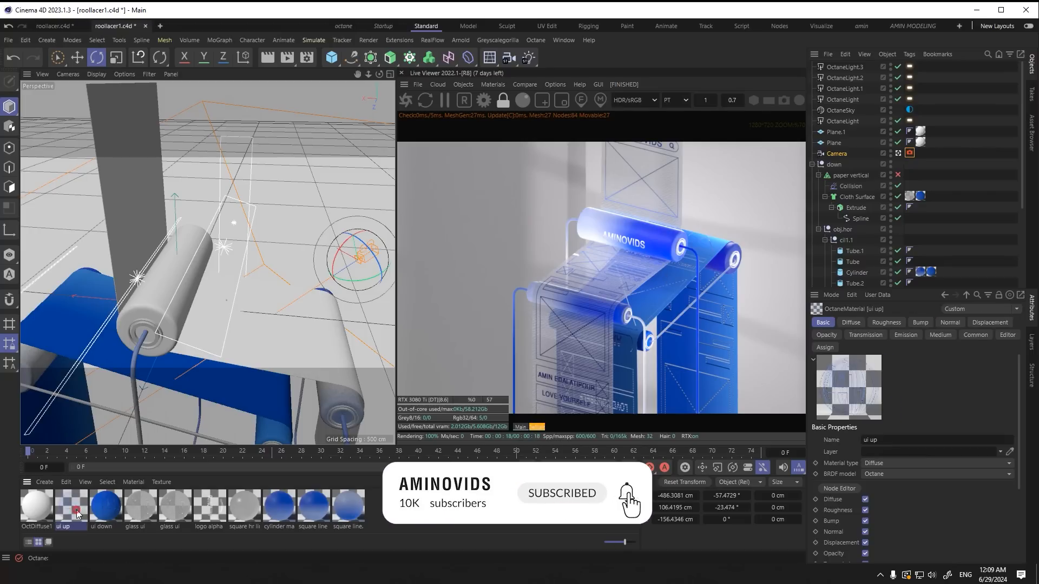
pyautogui.doubleClick(76, 510)
pyautogui.click(116, 307)
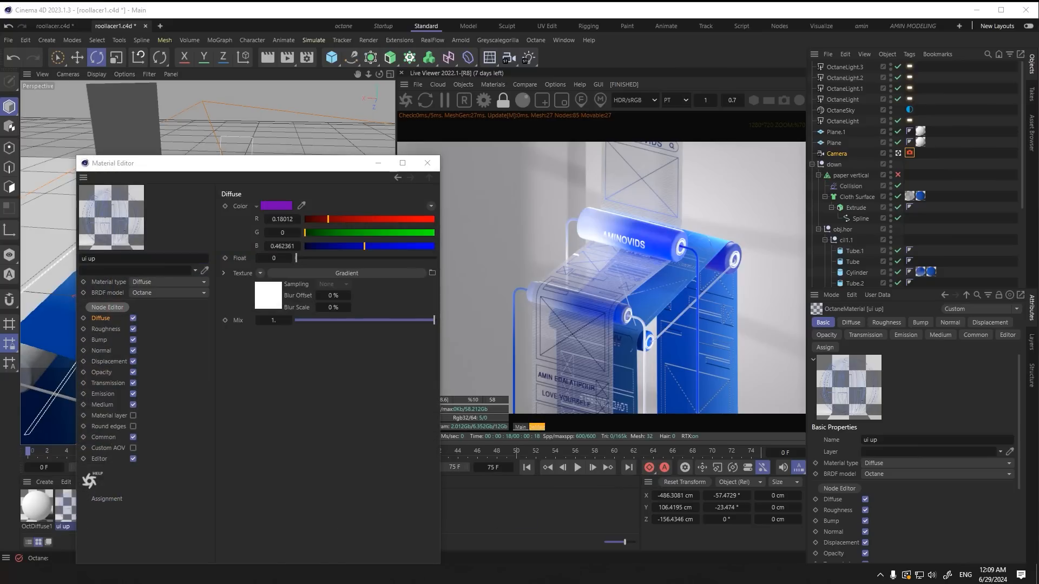
pyautogui.moveTo(188, 270); pyautogui.dragTo(203, 279)
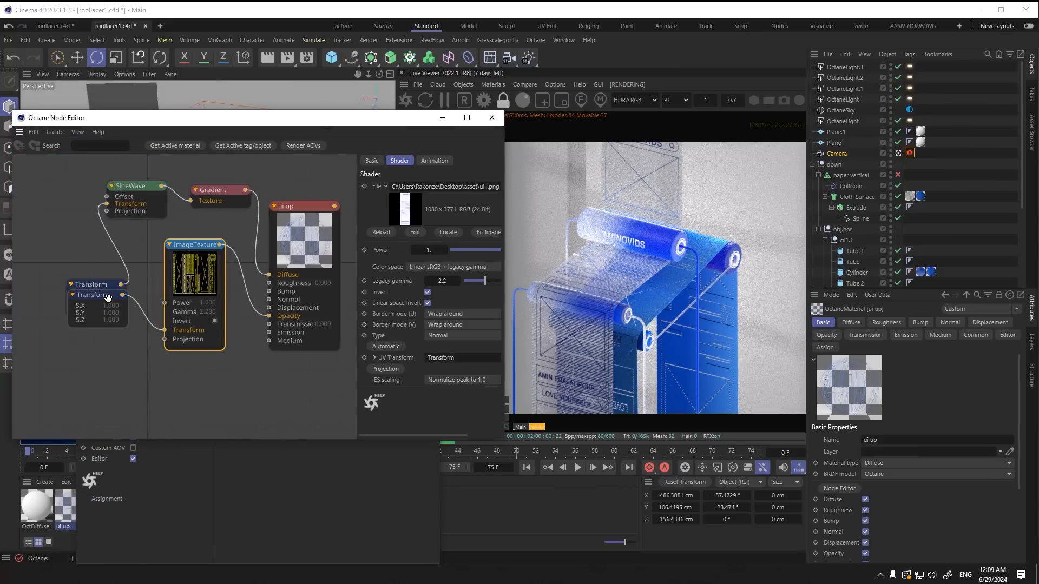
pyautogui.moveTo(104, 296); pyautogui.dragTo(112, 351)
# Step: Keyframe the ui up image Transform's T.X at 0 on frame 0 and close the Material Editor
pyautogui.moveTo(457, 332); pyautogui.dragTo(463, 337)
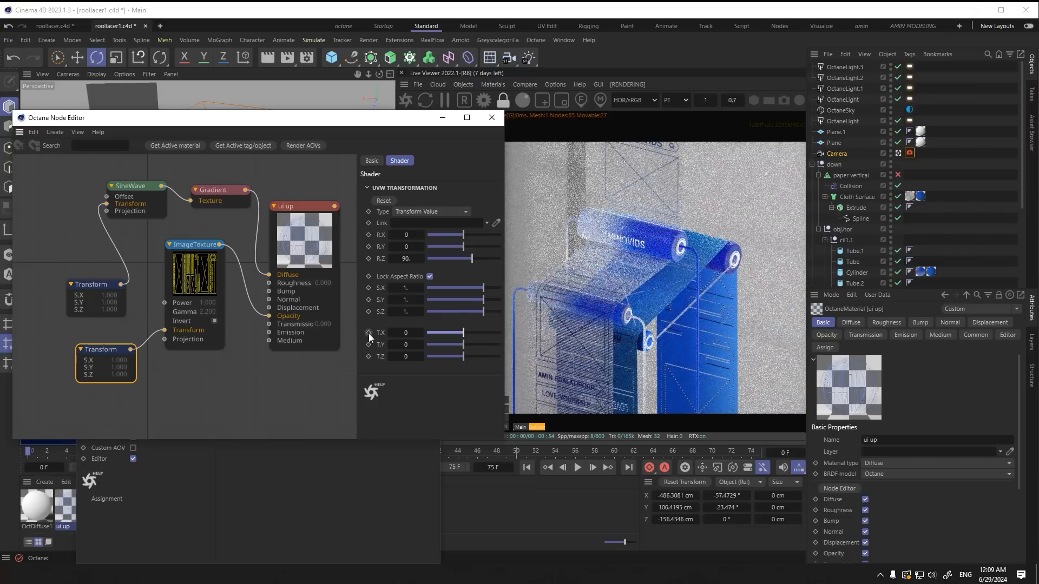
pyautogui.click(369, 333)
pyautogui.click(314, 466)
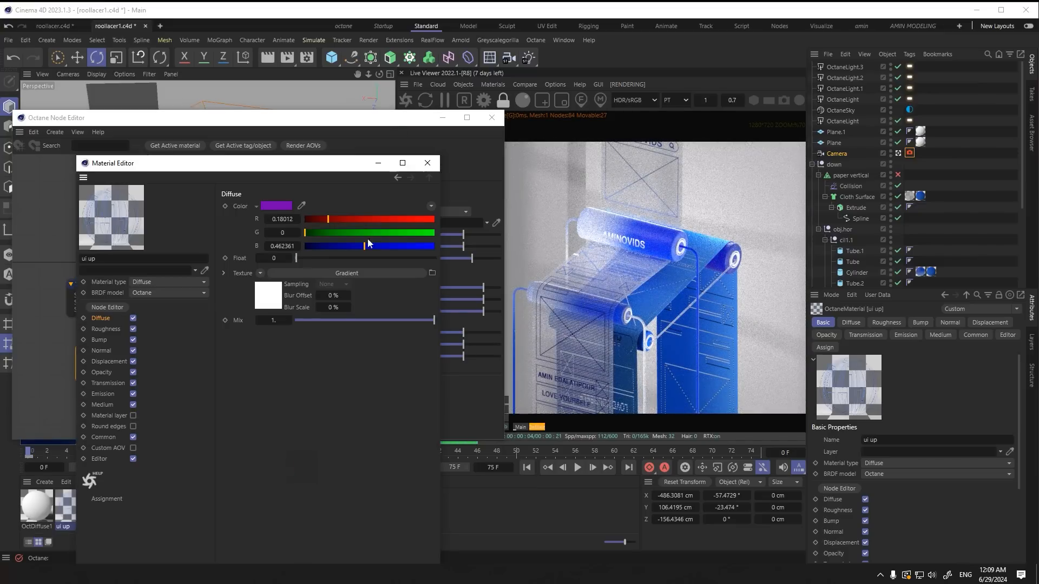
pyautogui.click(432, 162)
# Step: Make the timeline accessible and keyframe the ui up image Transform's T.X at 0.416667 on frame 24
pyautogui.moveTo(504, 440); pyautogui.dragTo(466, 402)
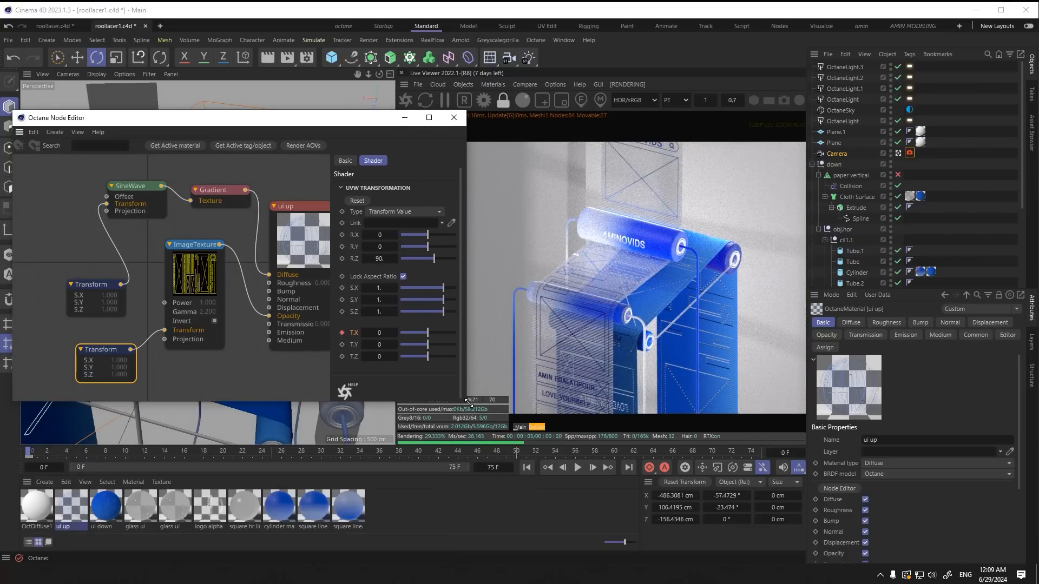
pyautogui.moveTo(294, 119); pyautogui.dragTo(292, 61)
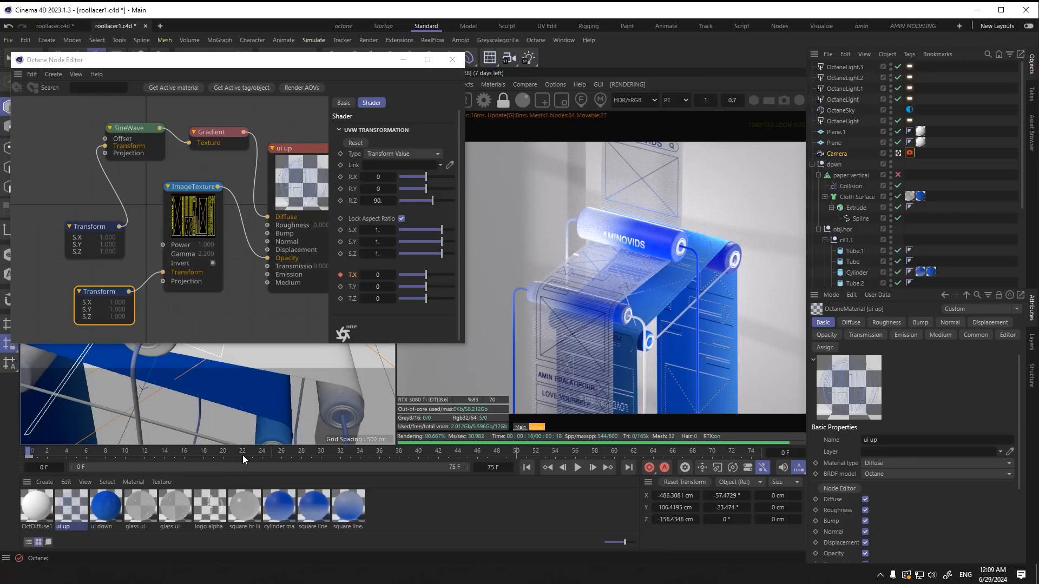
pyautogui.moveTo(30, 455); pyautogui.dragTo(264, 453)
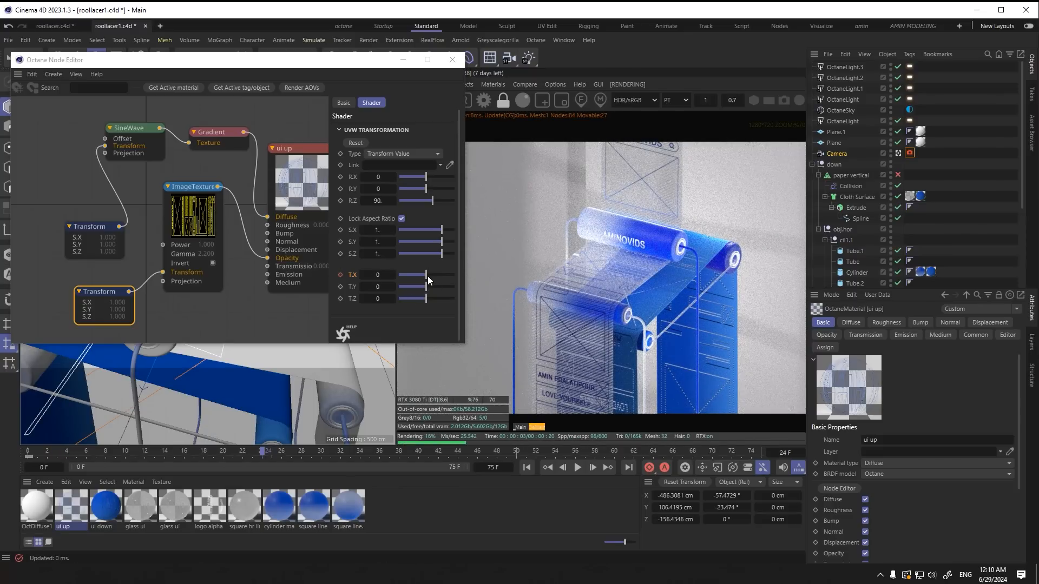
pyautogui.moveTo(428, 276); pyautogui.dragTo(436, 275)
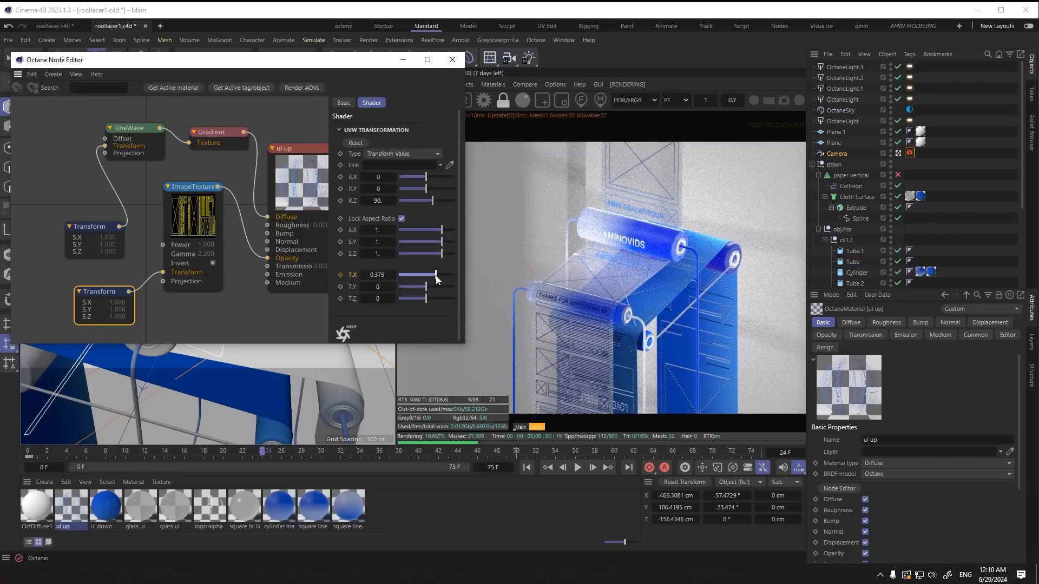
pyautogui.moveTo(437, 276); pyautogui.dragTo(438, 275)
pyautogui.click(340, 275)
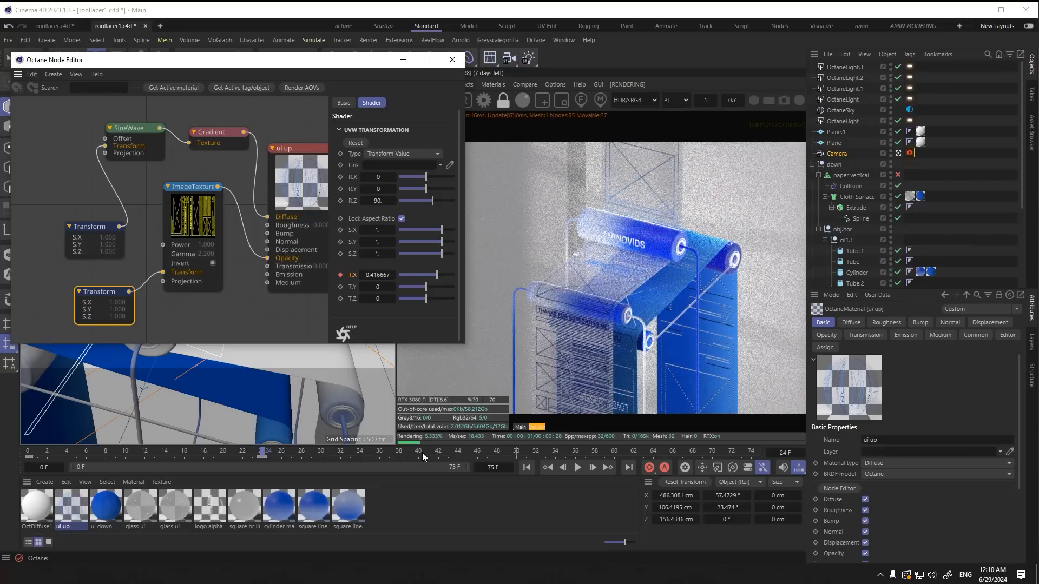
# Step: Keyframe the ui up image Transform's T.X at 0.645833 on frame 36
pyautogui.click(381, 451)
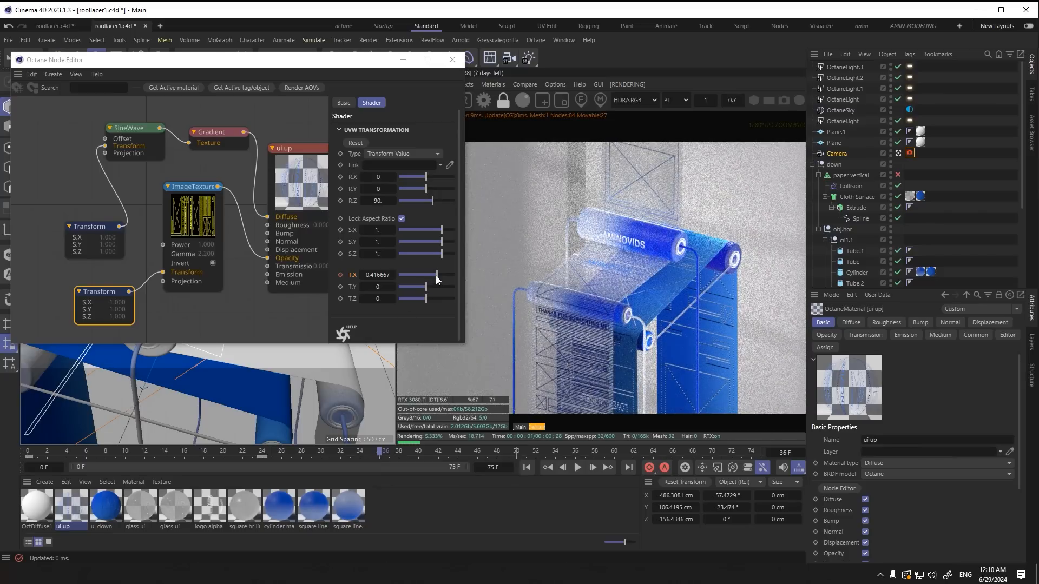
pyautogui.moveTo(436, 275); pyautogui.dragTo(442, 275)
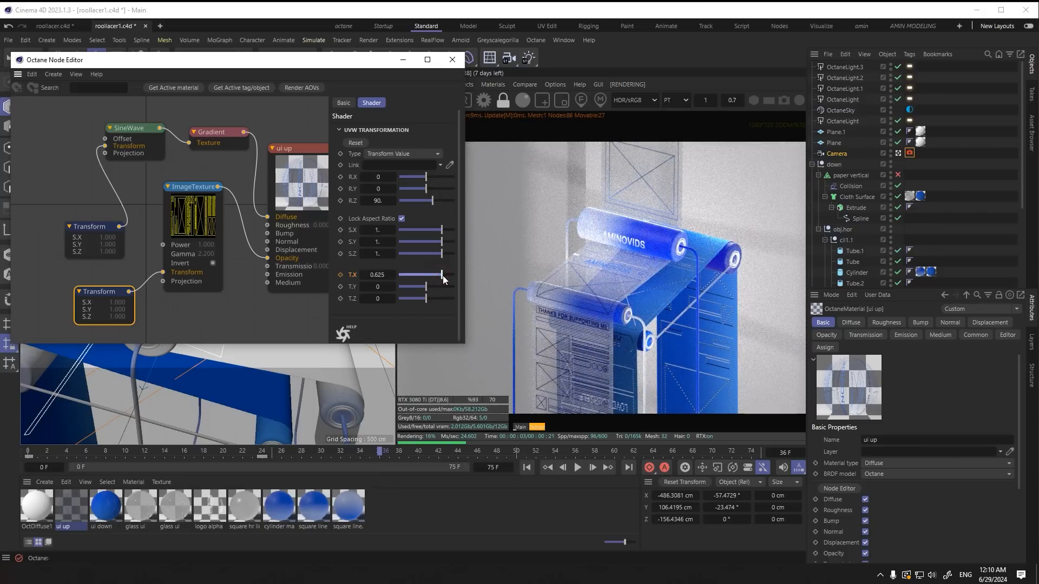
pyautogui.click(340, 275)
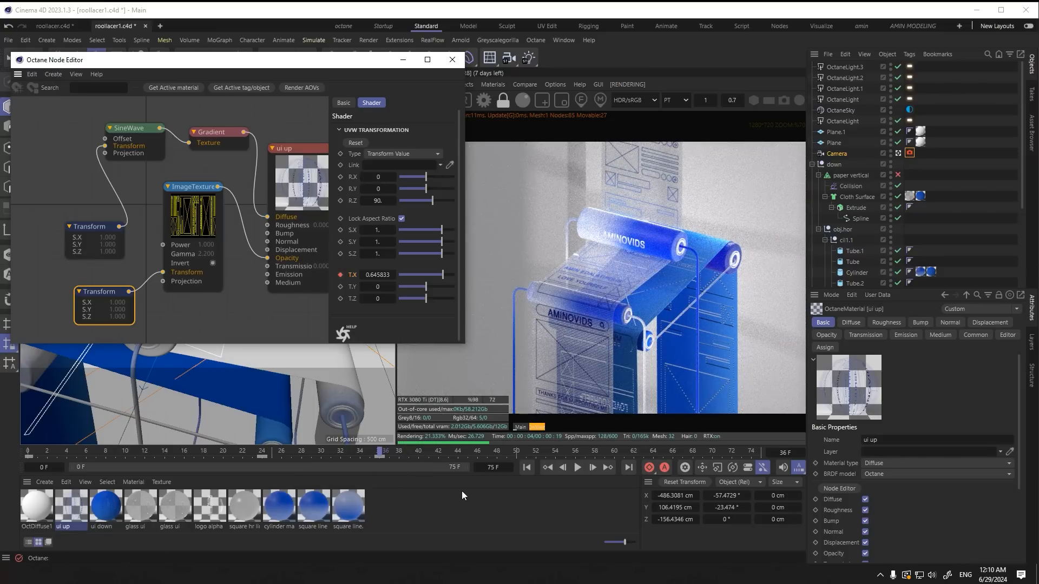
# Step: Keyframe the ui up image Transform's T.X at 0.833333 on frame 50 and close the node editor
pyautogui.click(516, 451)
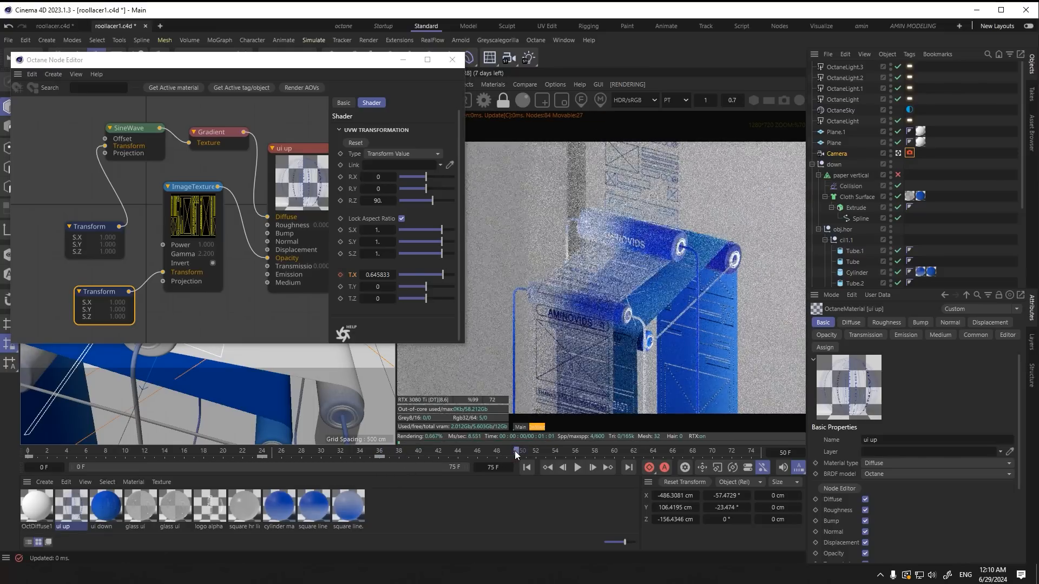
pyautogui.moveTo(443, 275); pyautogui.dragTo(447, 276)
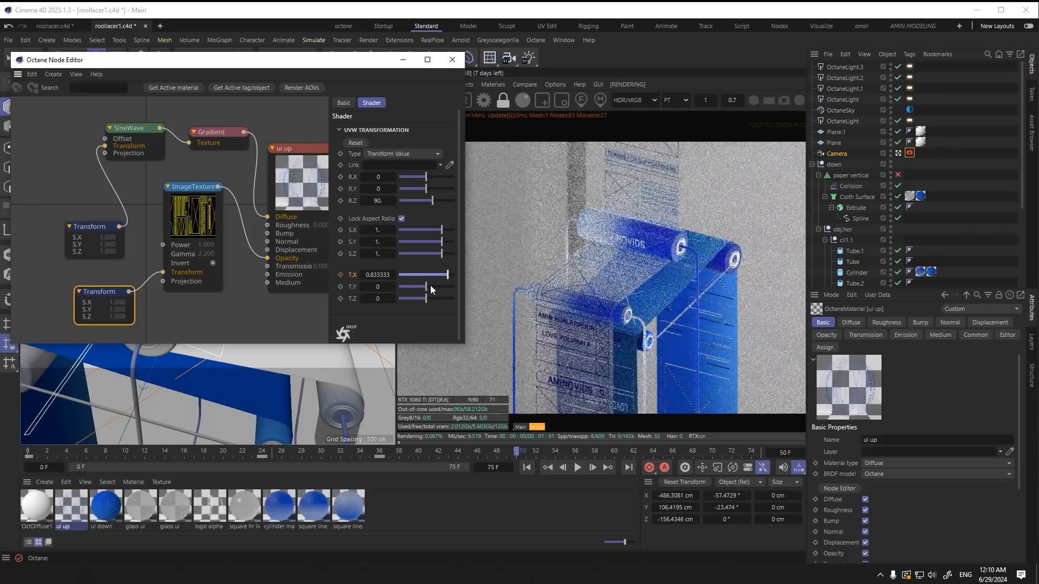
pyautogui.click(340, 275)
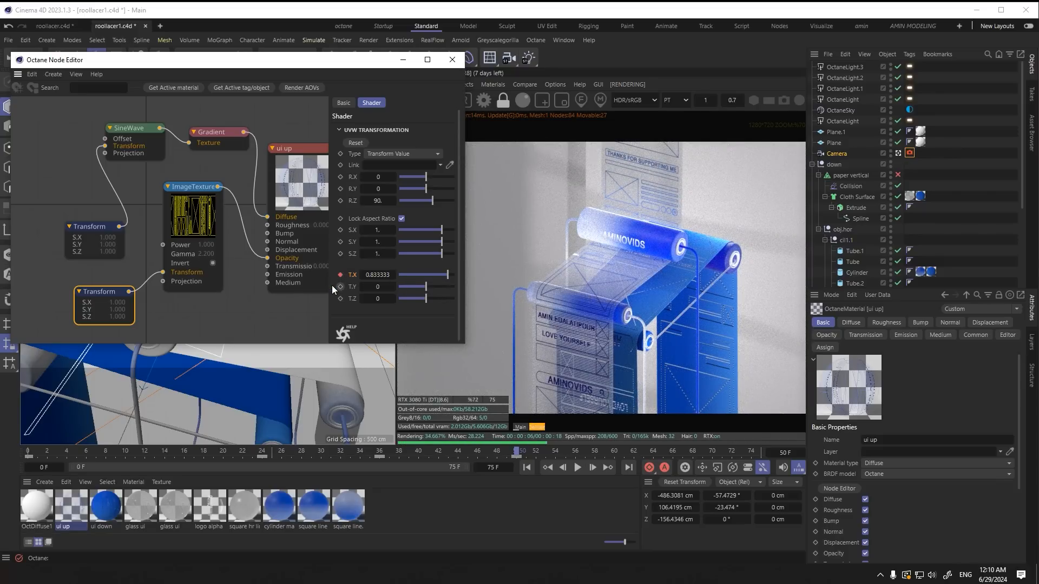
pyautogui.click(452, 60)
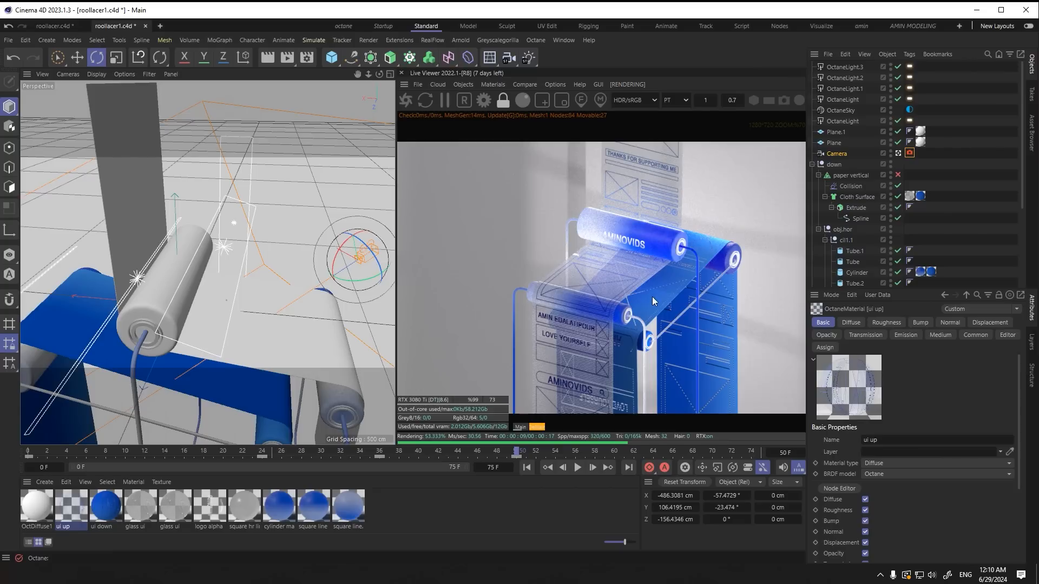
# Step: Open the ui down material's node network and keyframe its image Transform's T.X at 1.183007 on frame 0
pyautogui.click(76, 335)
pyautogui.doubleClick(107, 514)
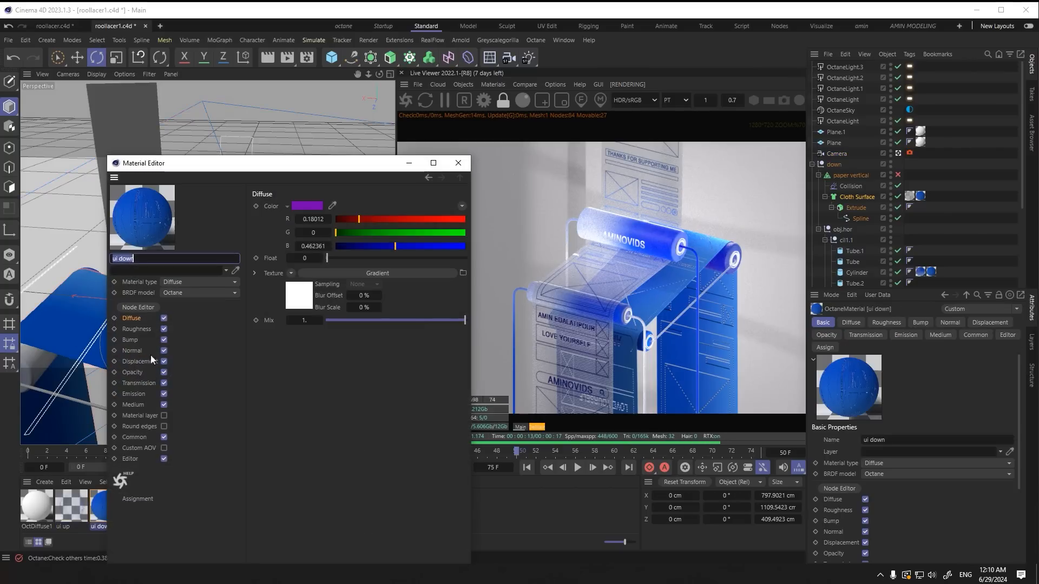
pyautogui.click(134, 308)
pyautogui.click(465, 162)
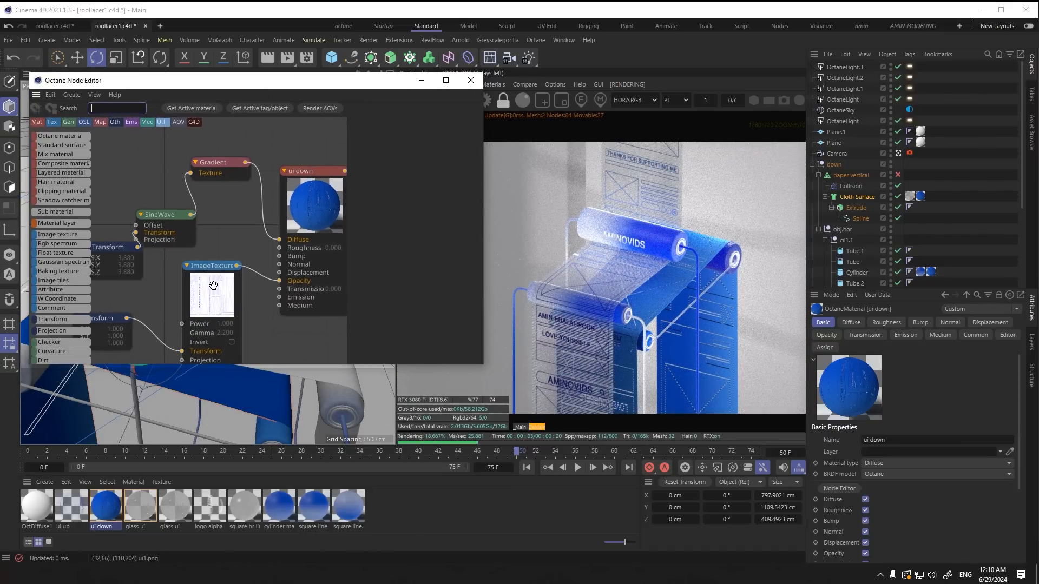
pyautogui.moveTo(214, 285); pyautogui.dragTo(216, 280)
pyautogui.moveTo(105, 319); pyautogui.dragTo(110, 307)
pyautogui.click(27, 451)
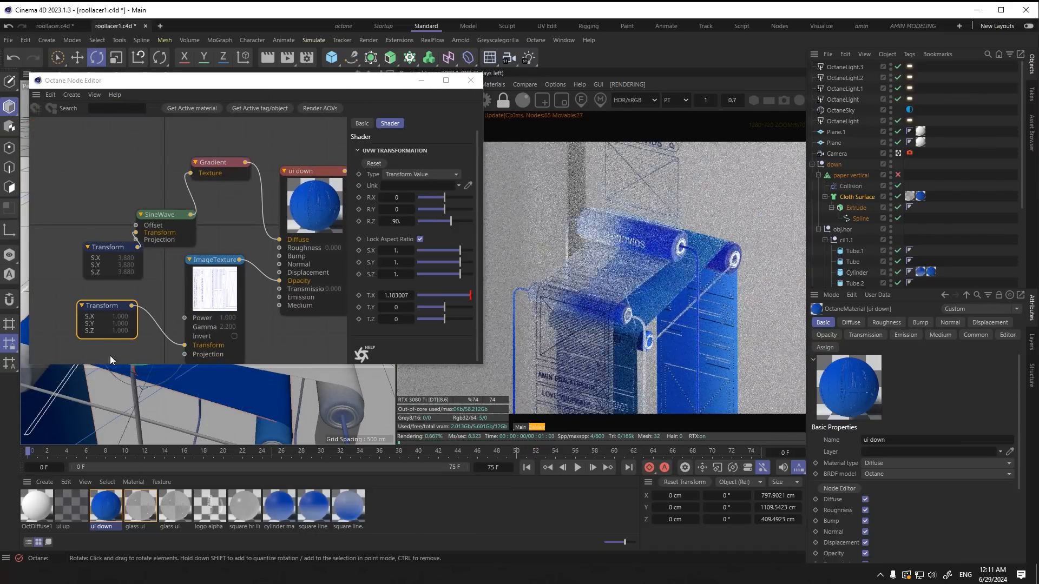
pyautogui.click(358, 295)
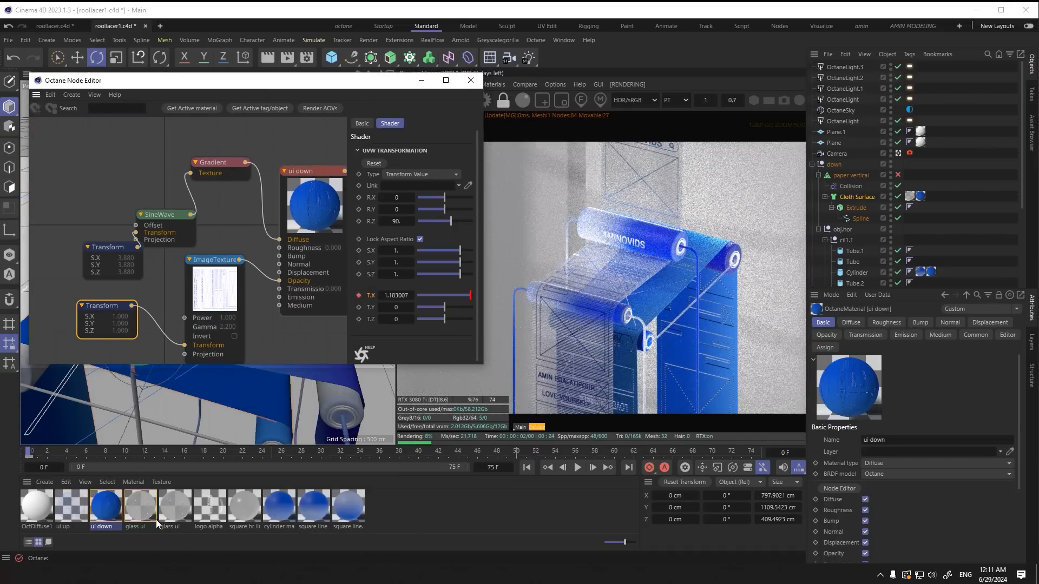
# Step: Keyframe the ui down image Transform's T.X at 2.453007 on frame 25 and add another T.X keyframe on frame 36
pyautogui.click(271, 453)
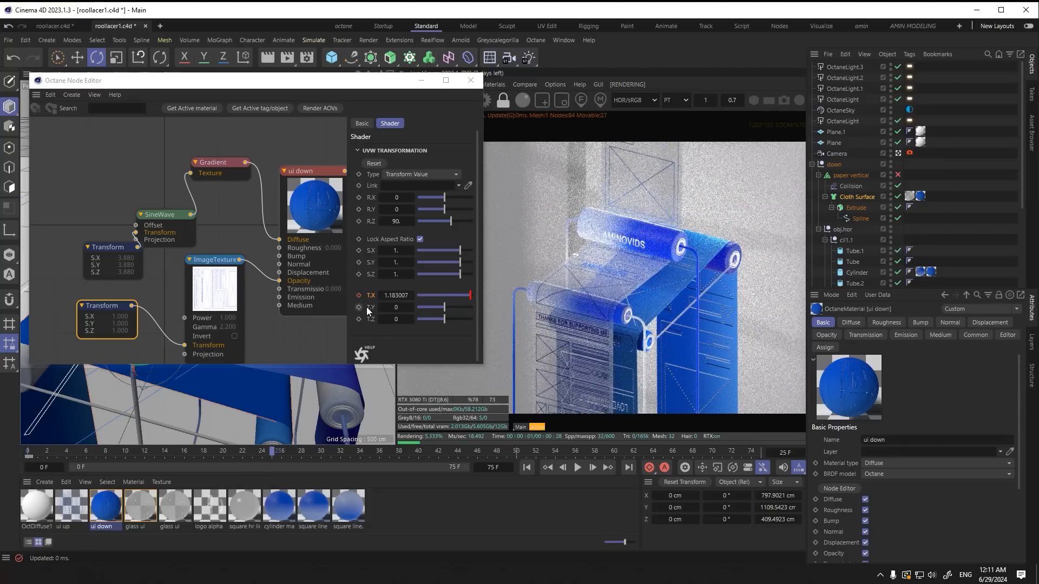
pyautogui.moveTo(396, 296); pyautogui.dragTo(404, 296)
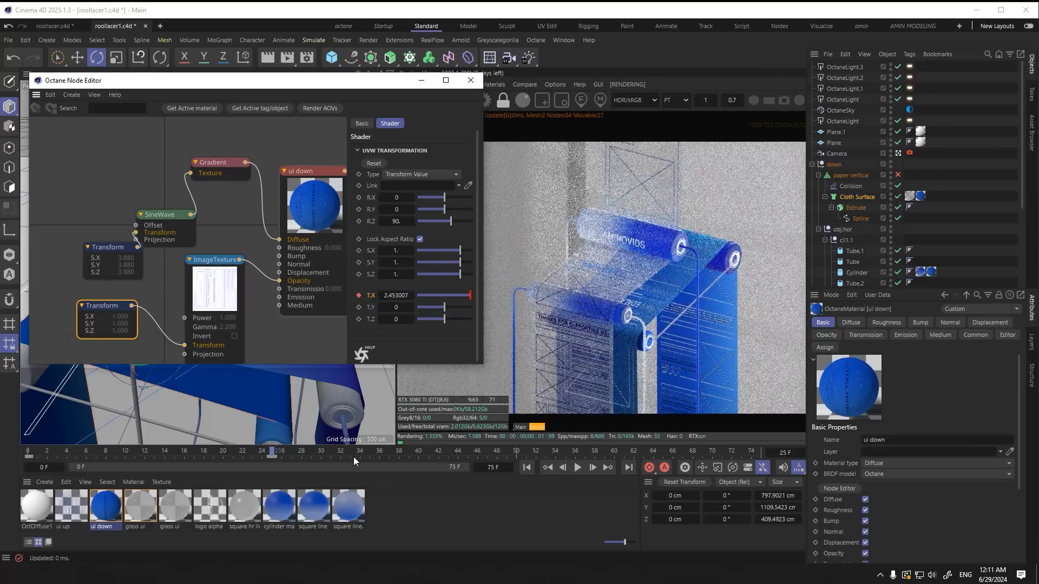
pyautogui.click(382, 452)
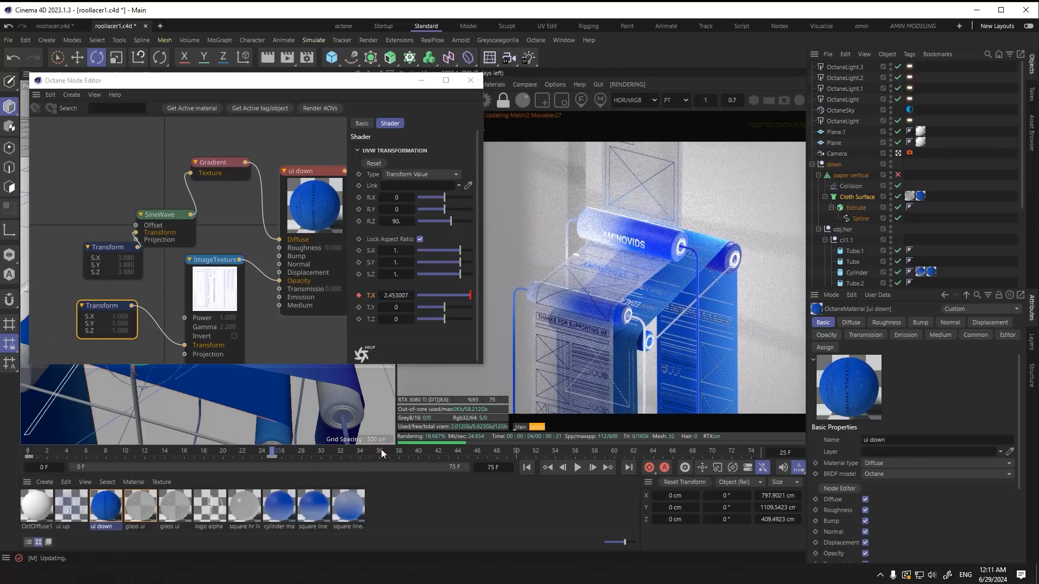
pyautogui.click(358, 295)
# Step: Keyframe the ui down image Transform's T.X at 4.173007 on frame 50, close the node editor and save the project
pyautogui.click(516, 452)
pyautogui.moveTo(400, 296); pyautogui.dragTo(480, 296)
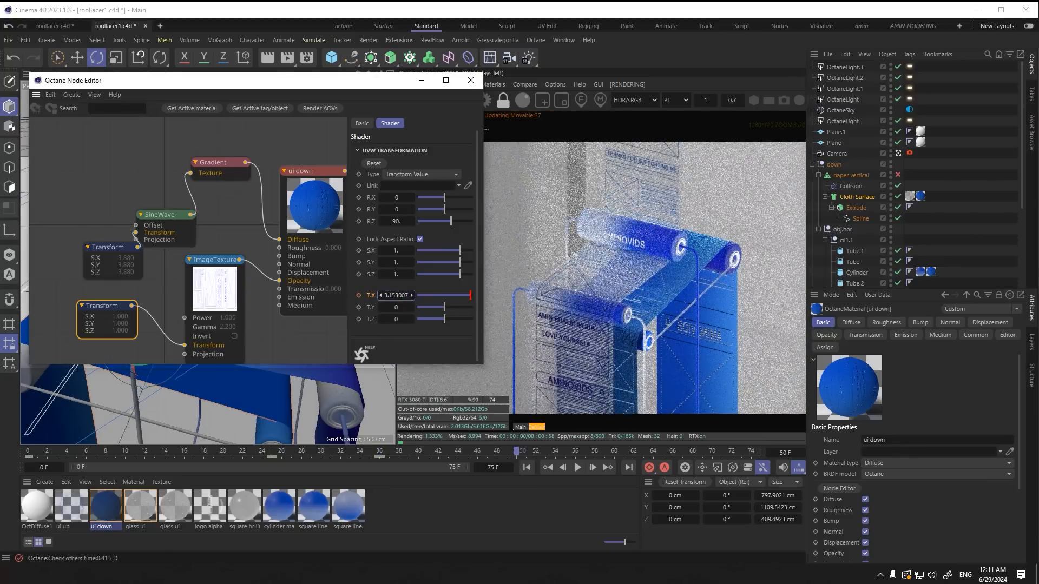
pyautogui.click(358, 295)
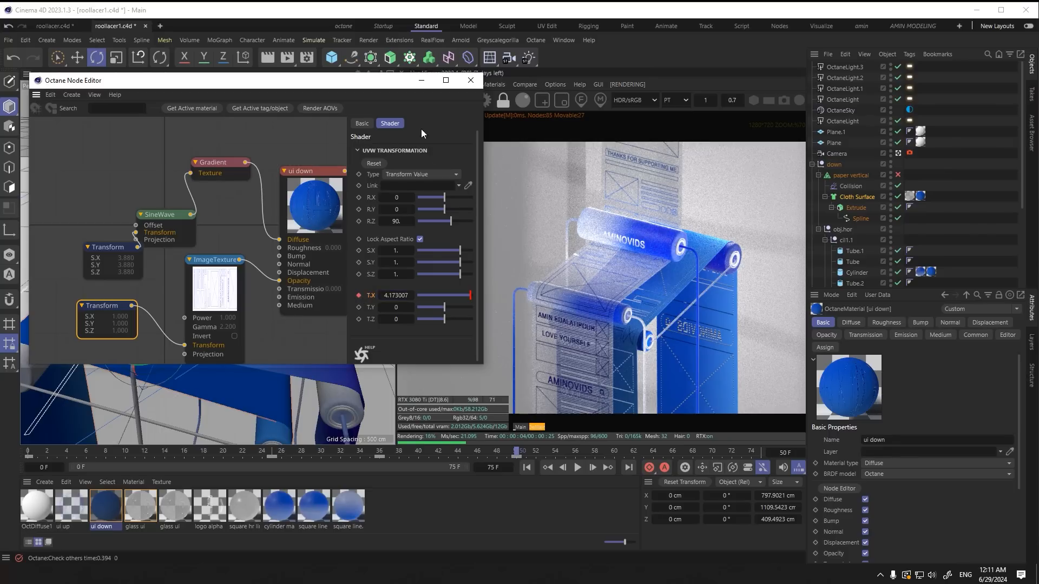
pyautogui.click(470, 80)
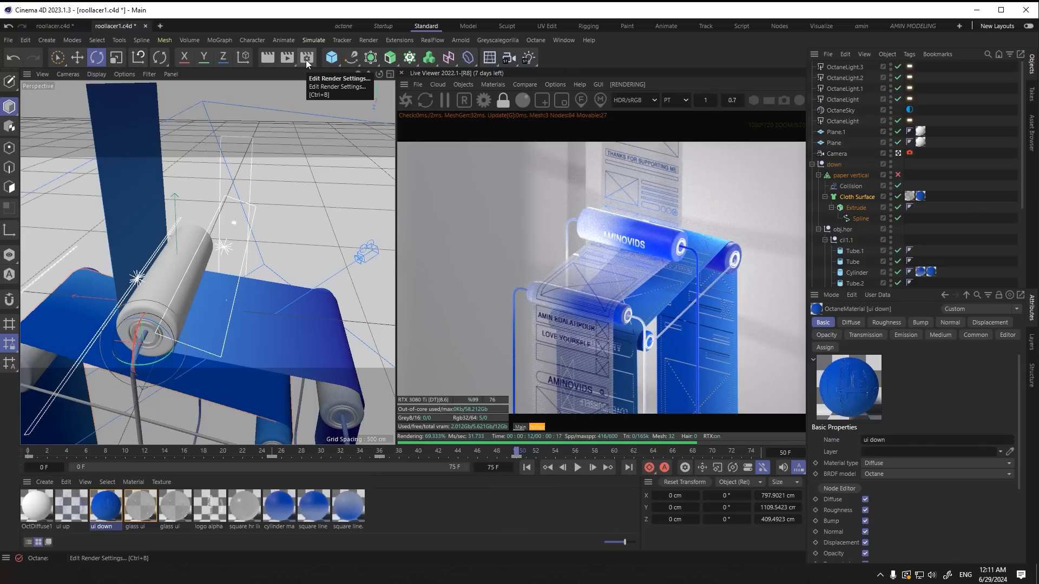
pyautogui.hotkey('ctrl', 's')
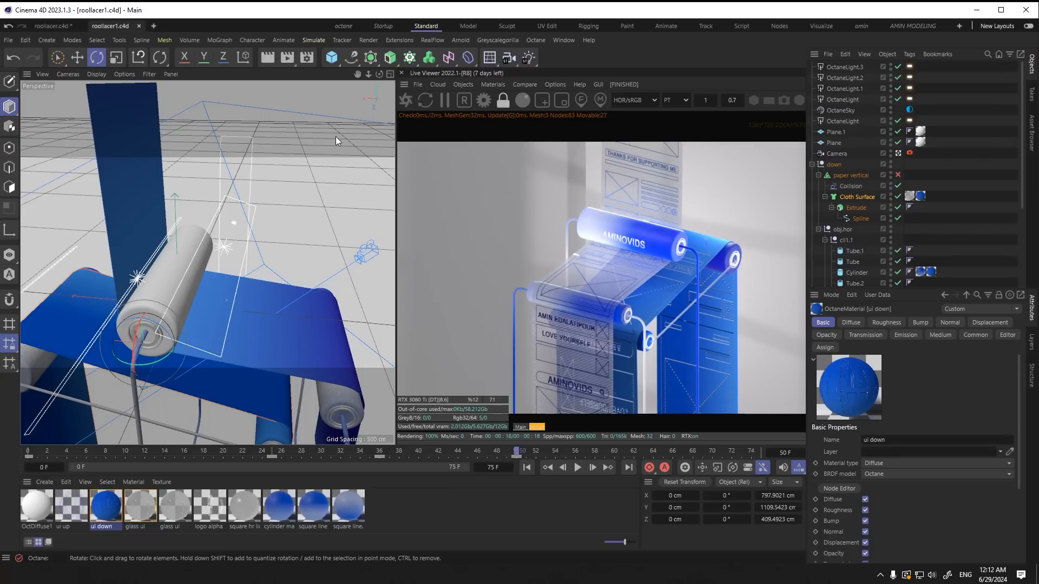
# Step: Enable post processing on the camera's Octane tag and try a bloom power of about 12328 with a cutoff of about 7.07
pyautogui.click(909, 153)
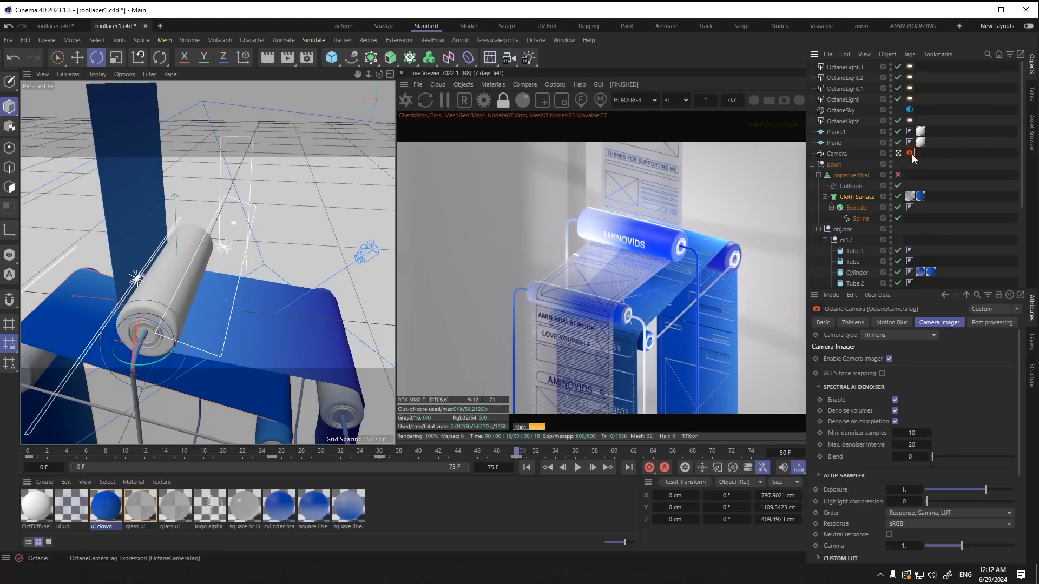
pyautogui.click(992, 322)
pyautogui.click(847, 359)
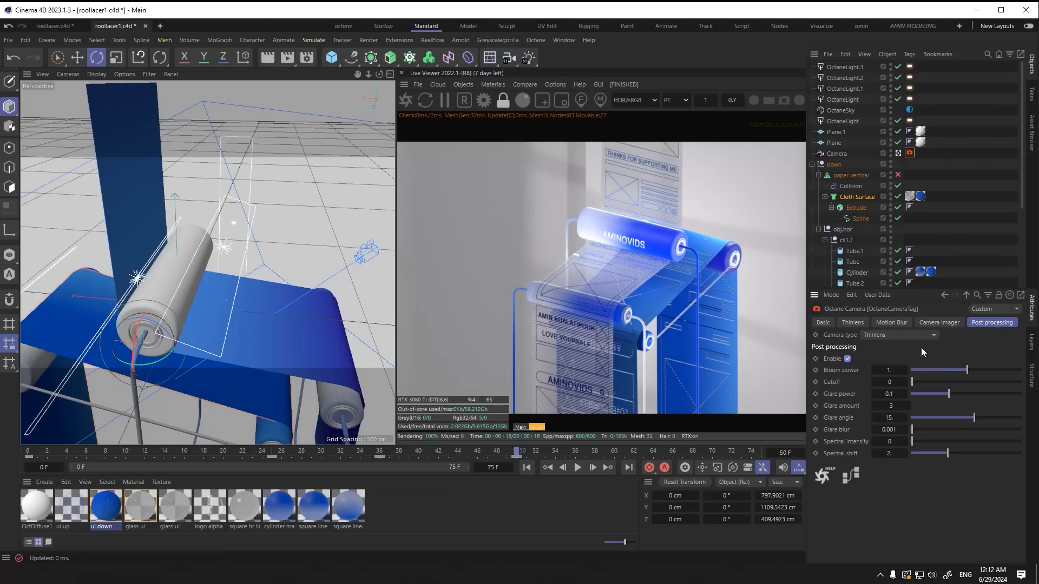
pyautogui.moveTo(912, 370); pyautogui.dragTo(1038, 372)
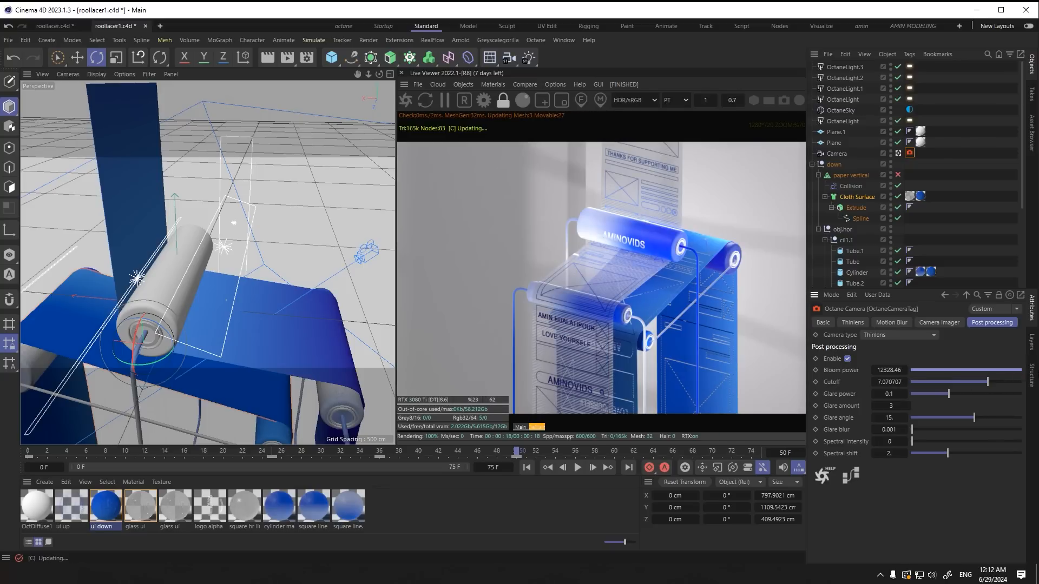
# Step: Try bloom power 8125.408, cutoff 2.222222 and glare power 1.873817 on the camera, and disable its post processing
pyautogui.click(896, 370)
pyautogui.moveTo(967, 381); pyautogui.dragTo(936, 385)
pyautogui.moveTo(933, 384); pyautogui.dragTo(938, 385)
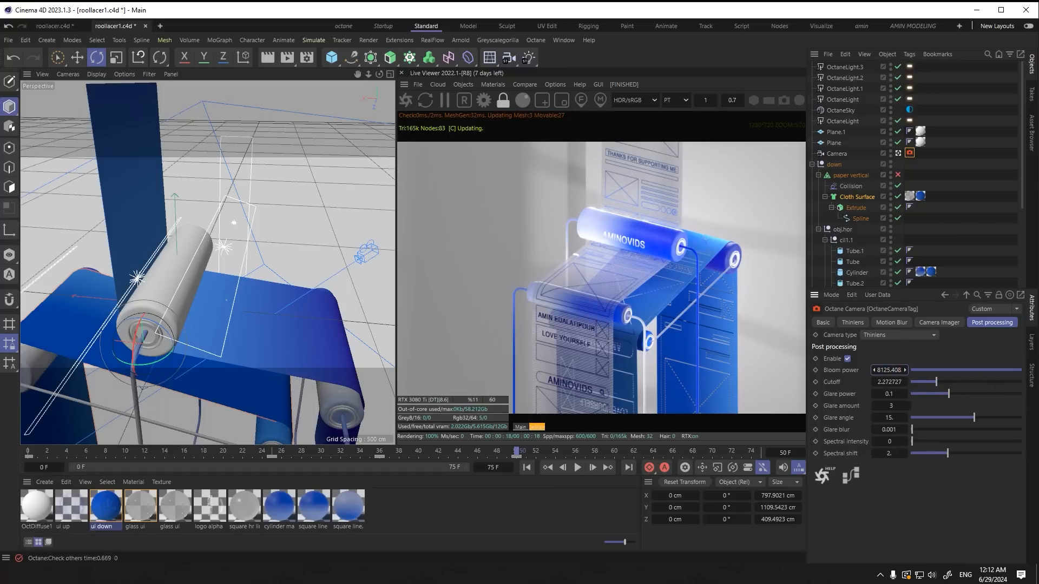
pyautogui.moveTo(931, 384)
pyautogui.mouseDown()
pyautogui.moveTo(971, 394)
pyautogui.moveTo(927, 381)
pyautogui.moveTo(936, 383)
pyautogui.mouseUp()
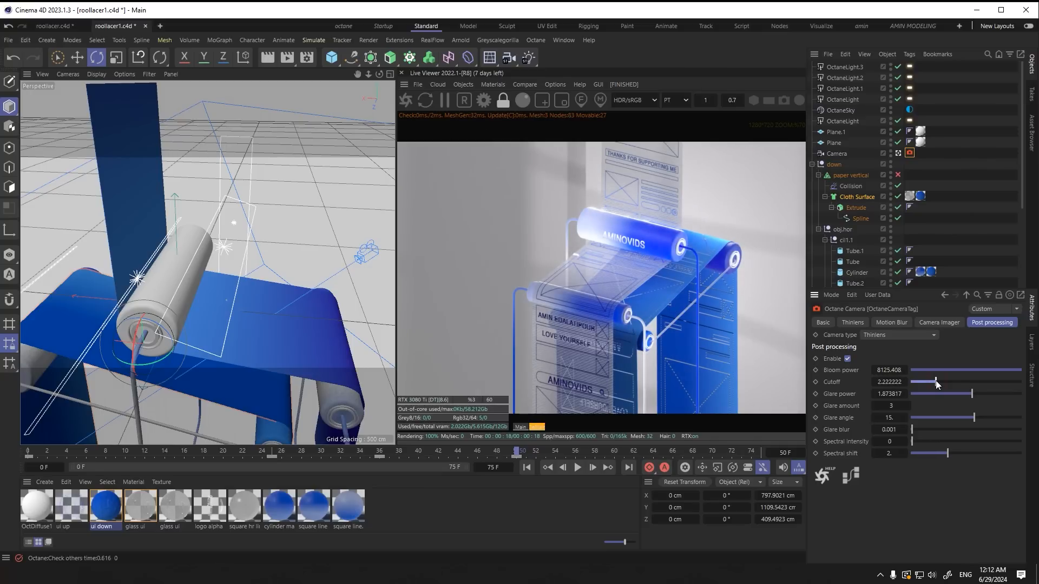
pyautogui.click(848, 359)
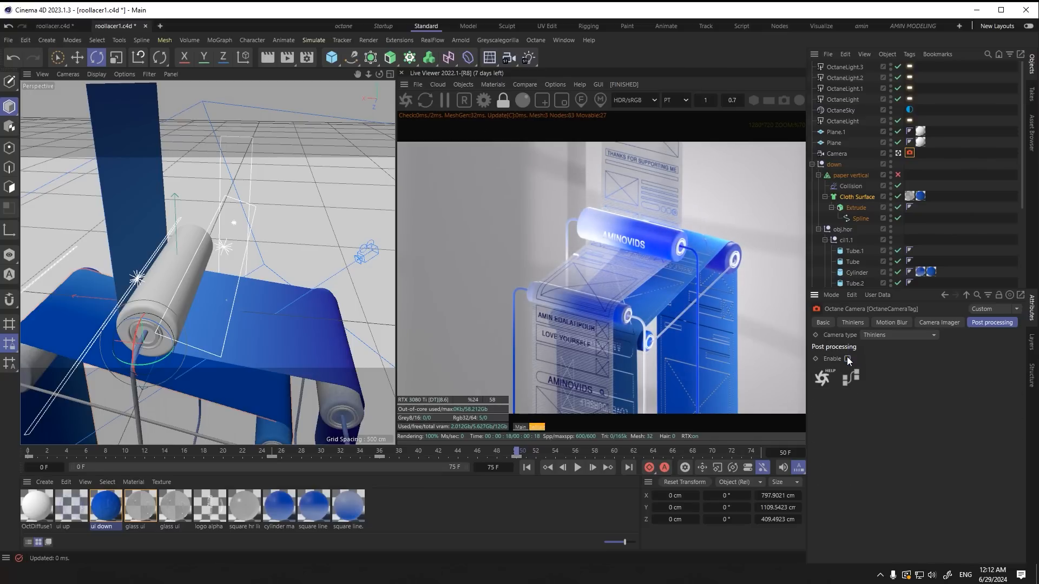
# Step: Examine the rollers and printed paper up close in the live render
pyautogui.scroll(10, 644, 244)
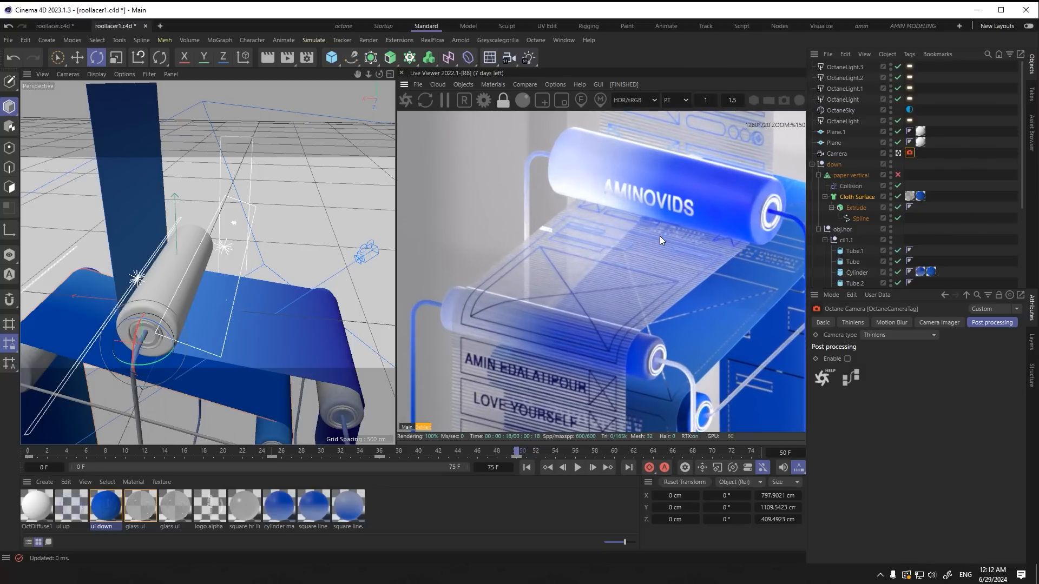
pyautogui.scroll(-10, 660, 237)
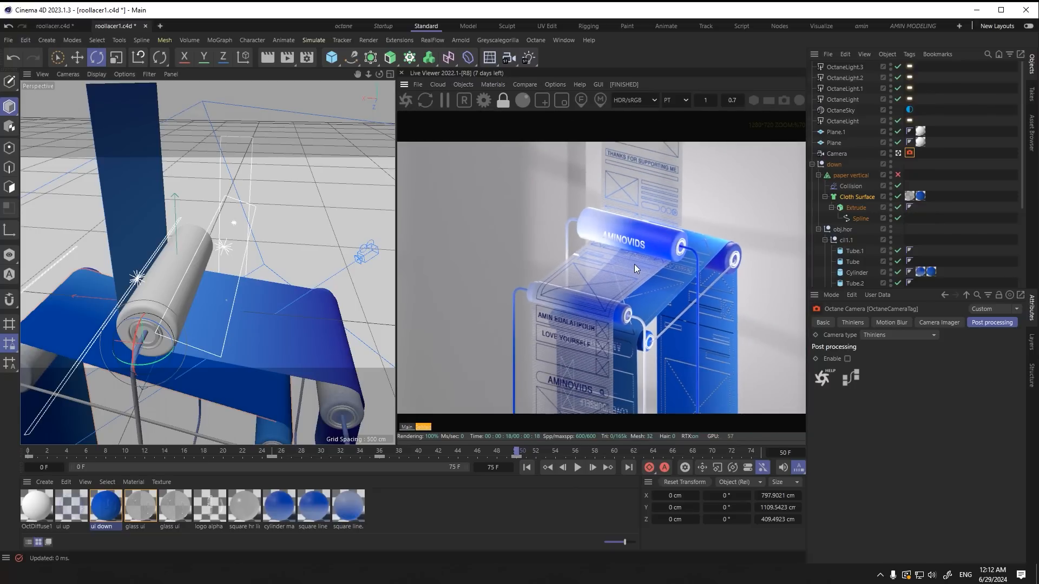
pyautogui.scroll(5, 680, 253)
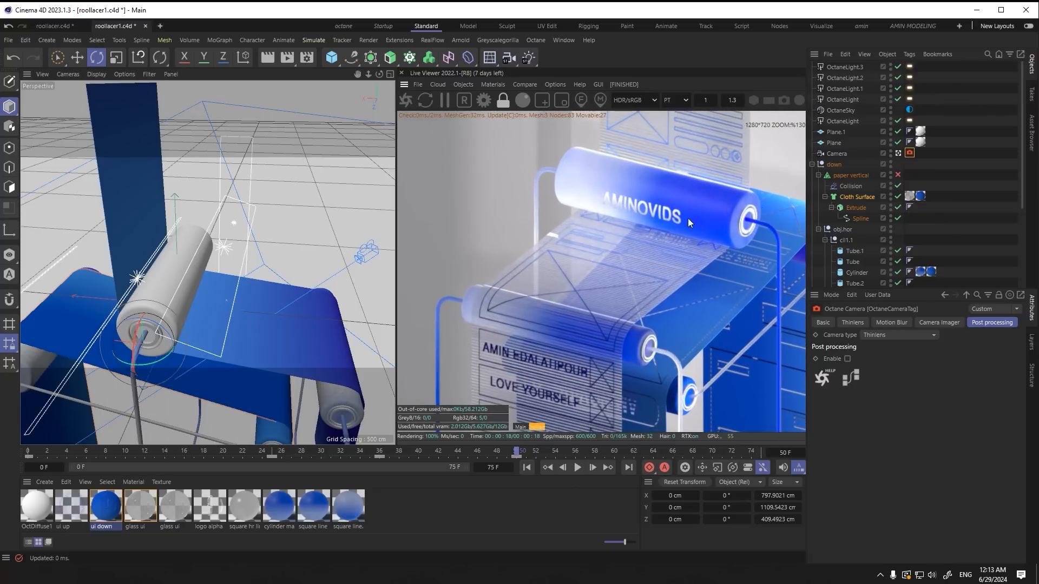
pyautogui.scroll(-4, 682, 222)
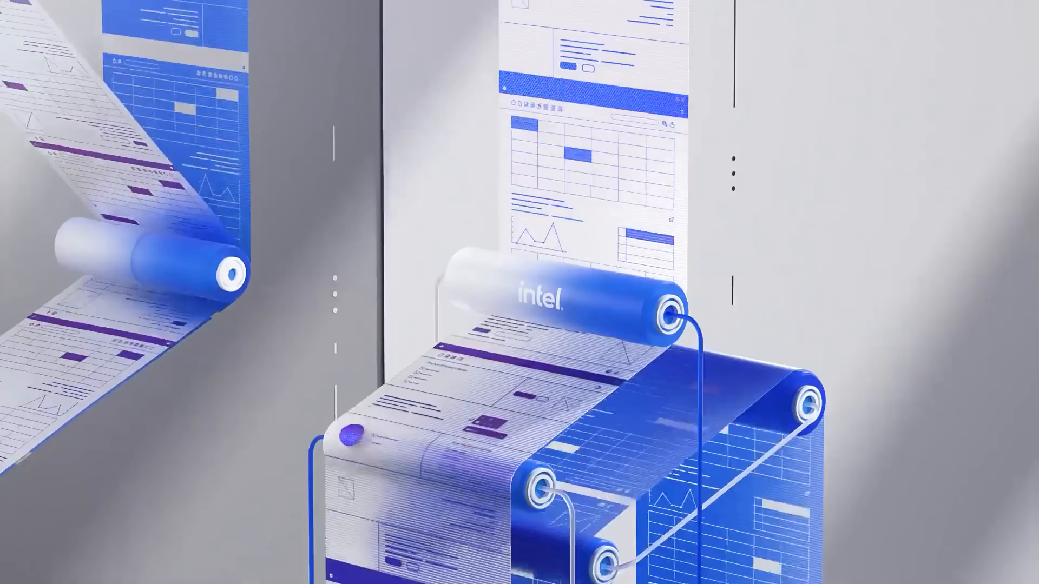